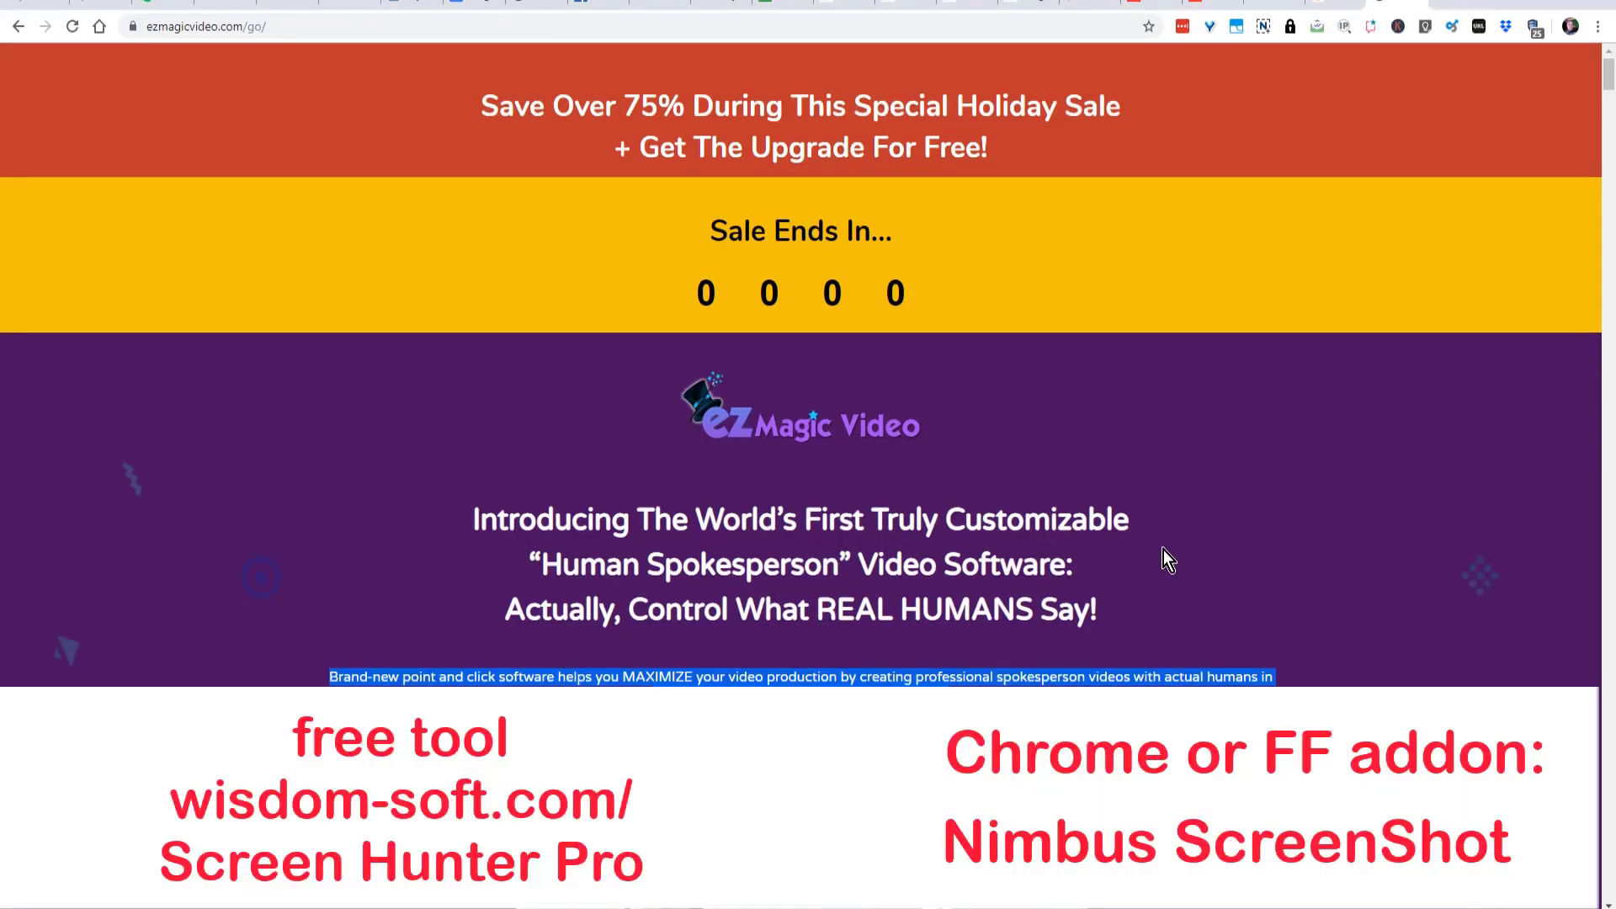
- Switch to the ezmagicvideo.com/go/ page in the browser and capture the red "Save Over 75%" holiday sale banner with Snagit
{"action": "left_click", "coordinate": [1163, 549]}
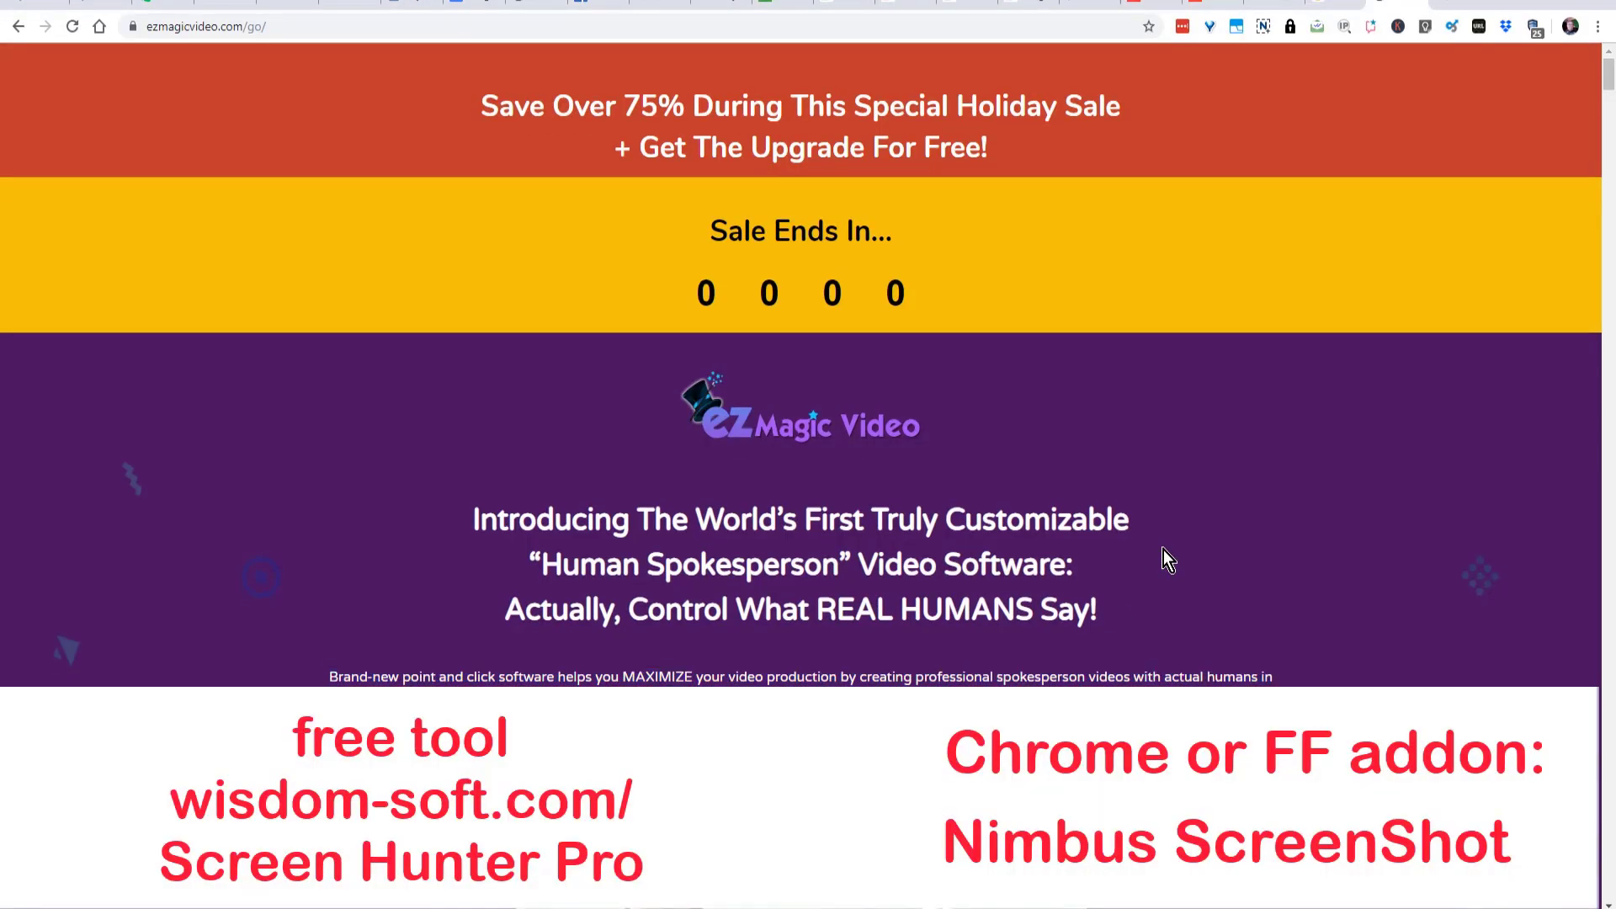
{"action": "scroll", "coordinate": [1163, 559], "scroll_direction": "down", "scroll_amount": 4}
{"action": "scroll", "coordinate": [1163, 564], "scroll_direction": "up", "scroll_amount": 4}
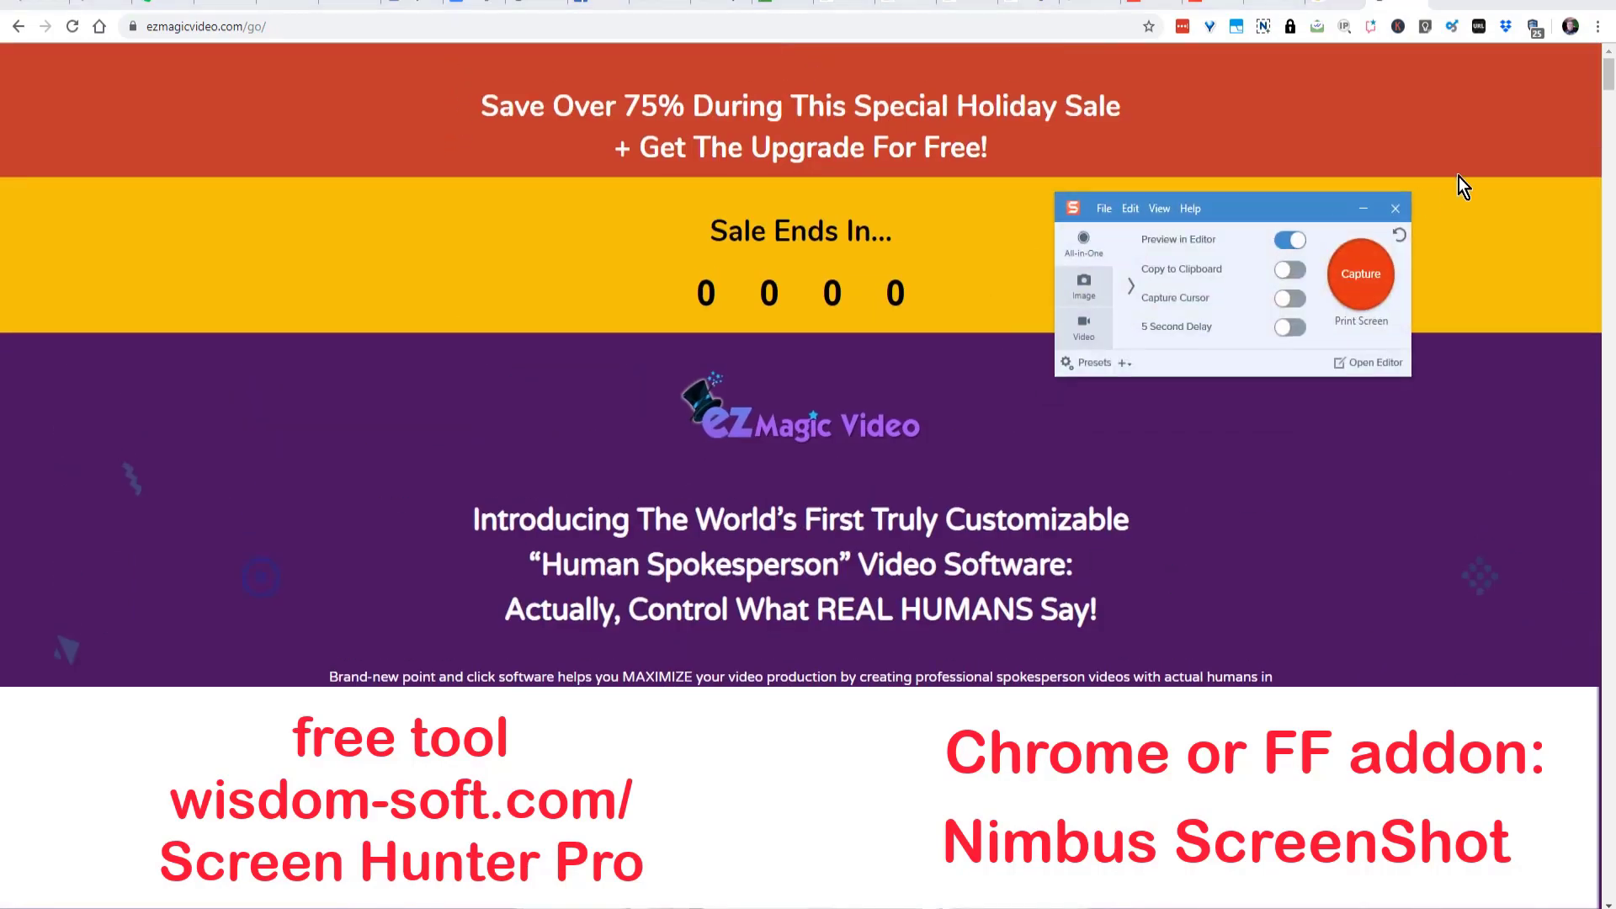
{"action": "left_click", "coordinate": [1373, 275]}
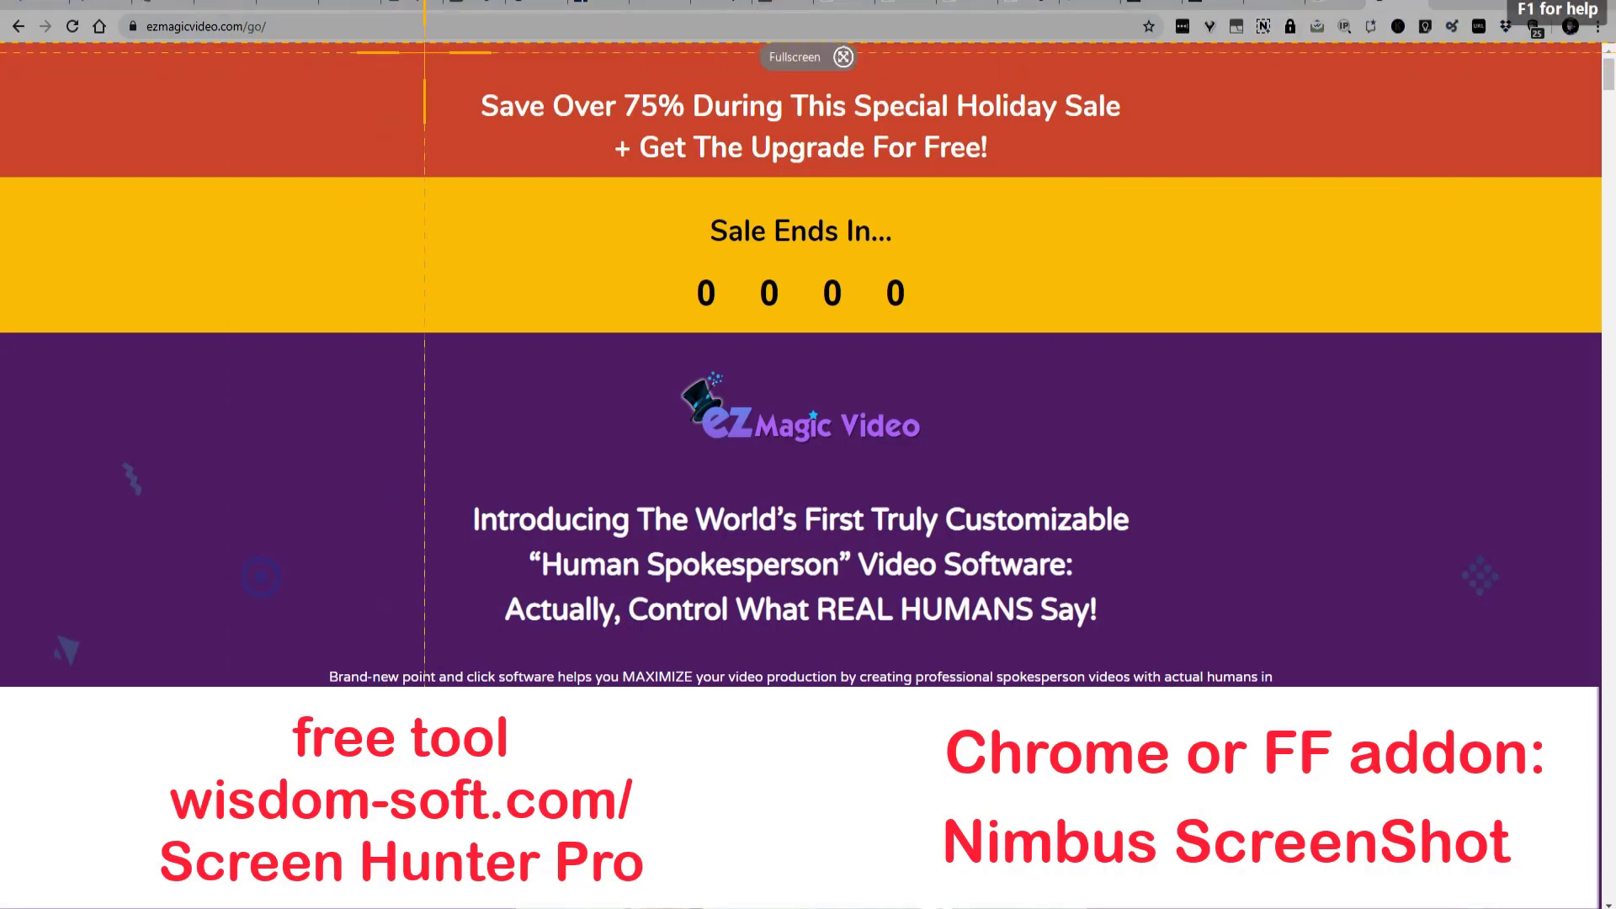
{"action": "left_click_drag", "start_coordinate": [418, 56], "coordinate": [1177, 175]}
{"action": "left_click", "coordinate": [592, 209]}
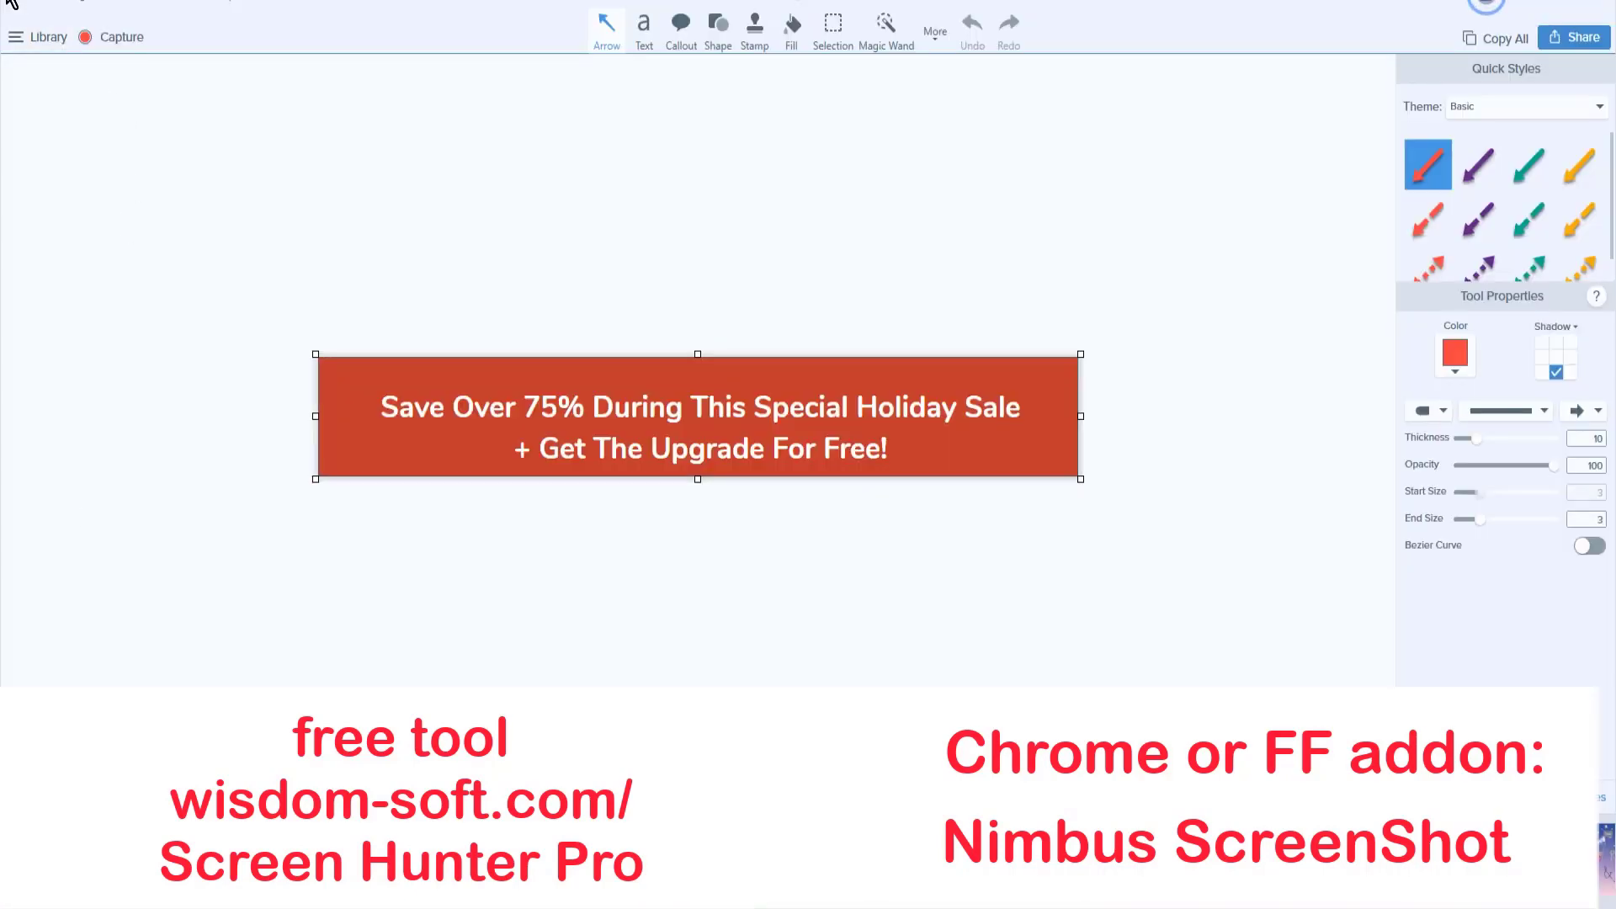
- Save the captured banner as a JPG named 1 in the "ezvideo magic images" folder
{"action": "left_click", "coordinate": [17, 37]}
{"action": "left_click", "coordinate": [42, 108]}
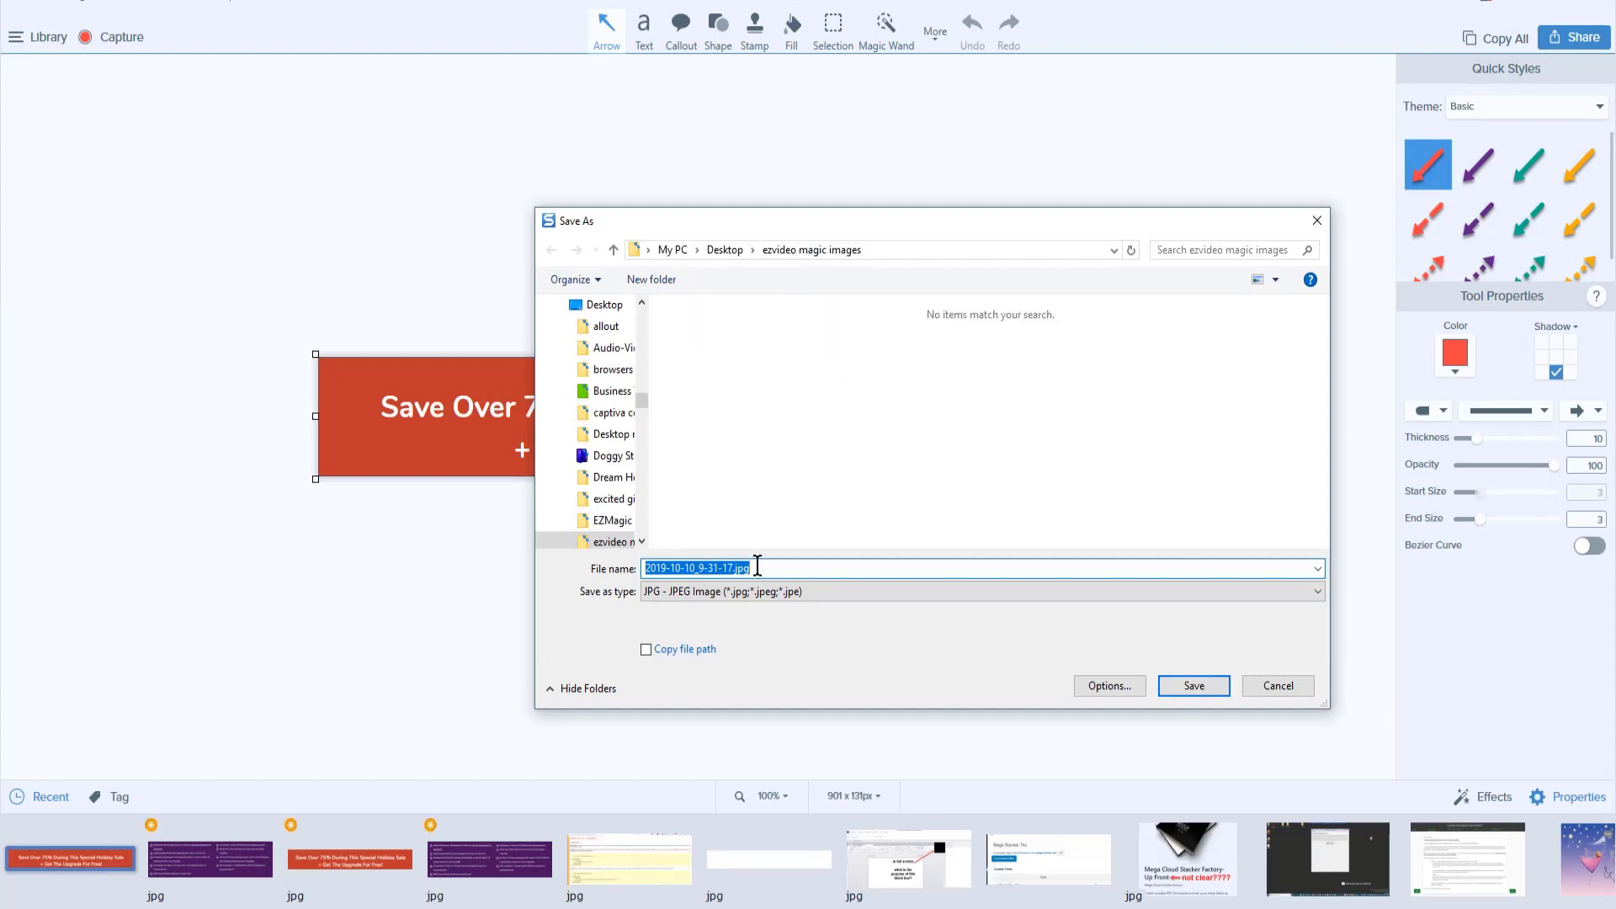
{"action": "type", "text": "1"}
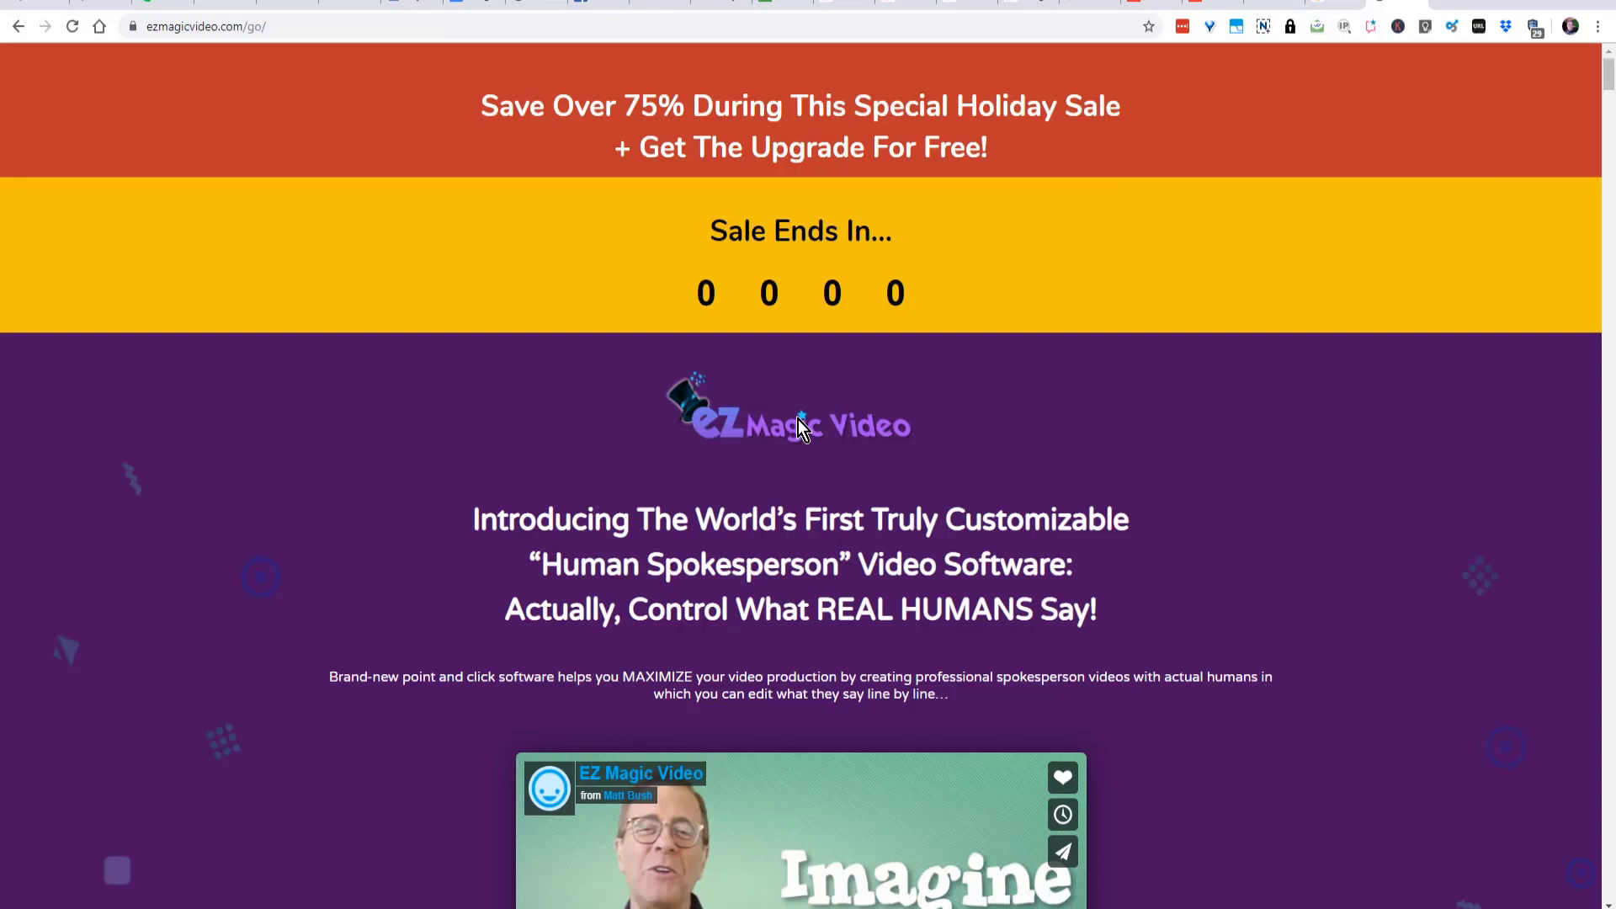
- Copy the EZ Magic Video logo from the web page and save it as a JPEG at quality 95 in Paint.NET
{"action": "right_click", "coordinate": [798, 419]}
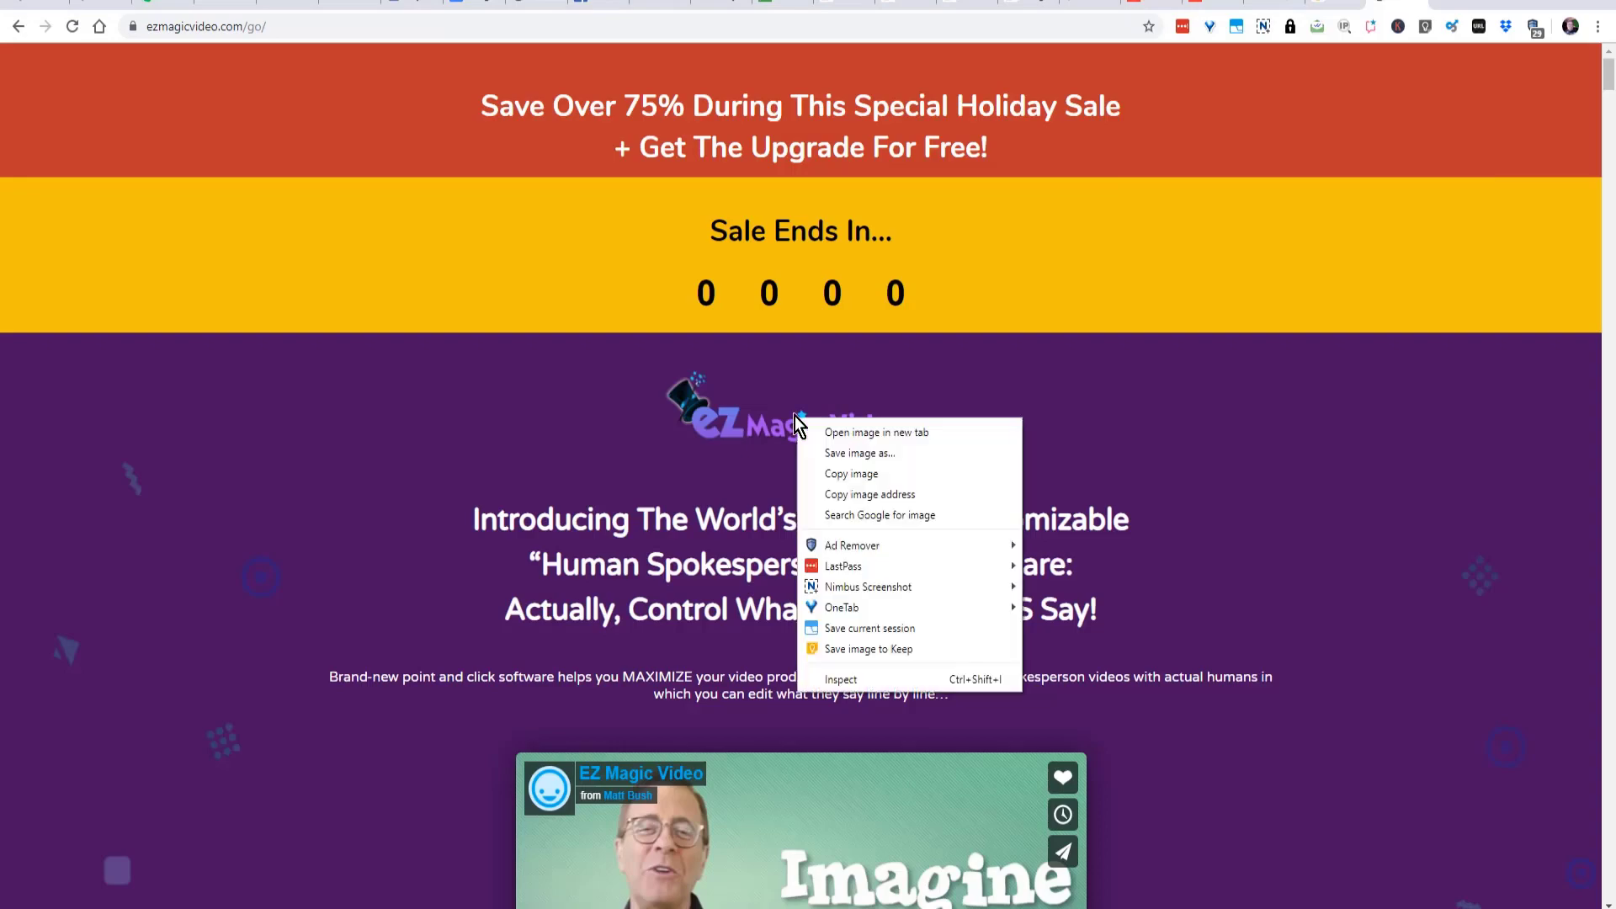
{"action": "left_click", "coordinate": [850, 474]}
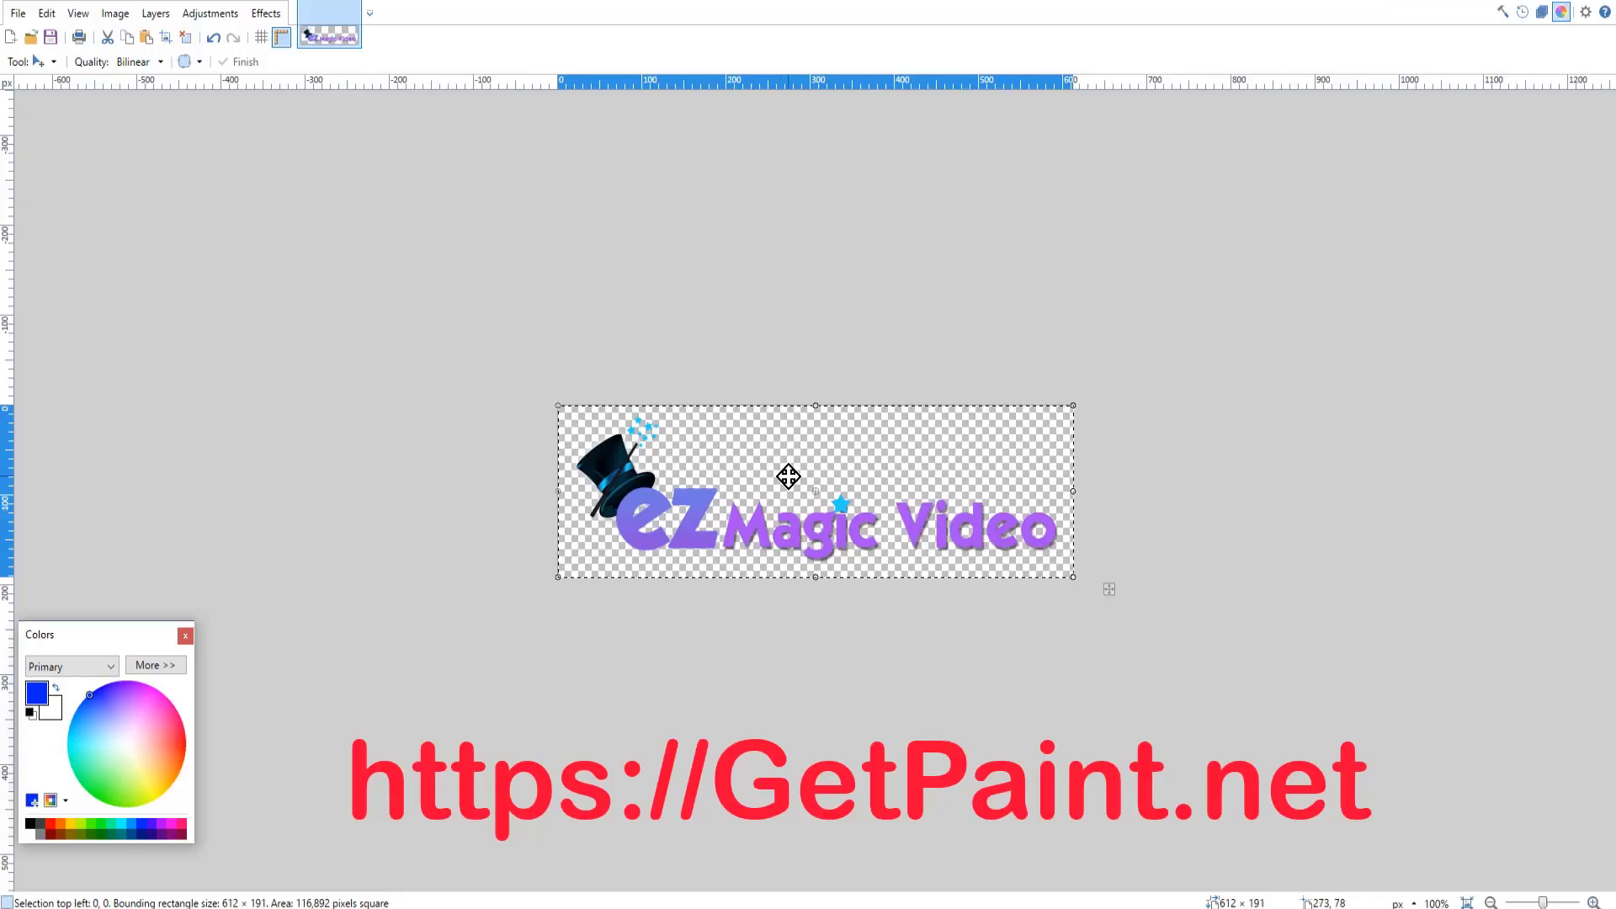
{"action": "left_click", "coordinate": [17, 13]}
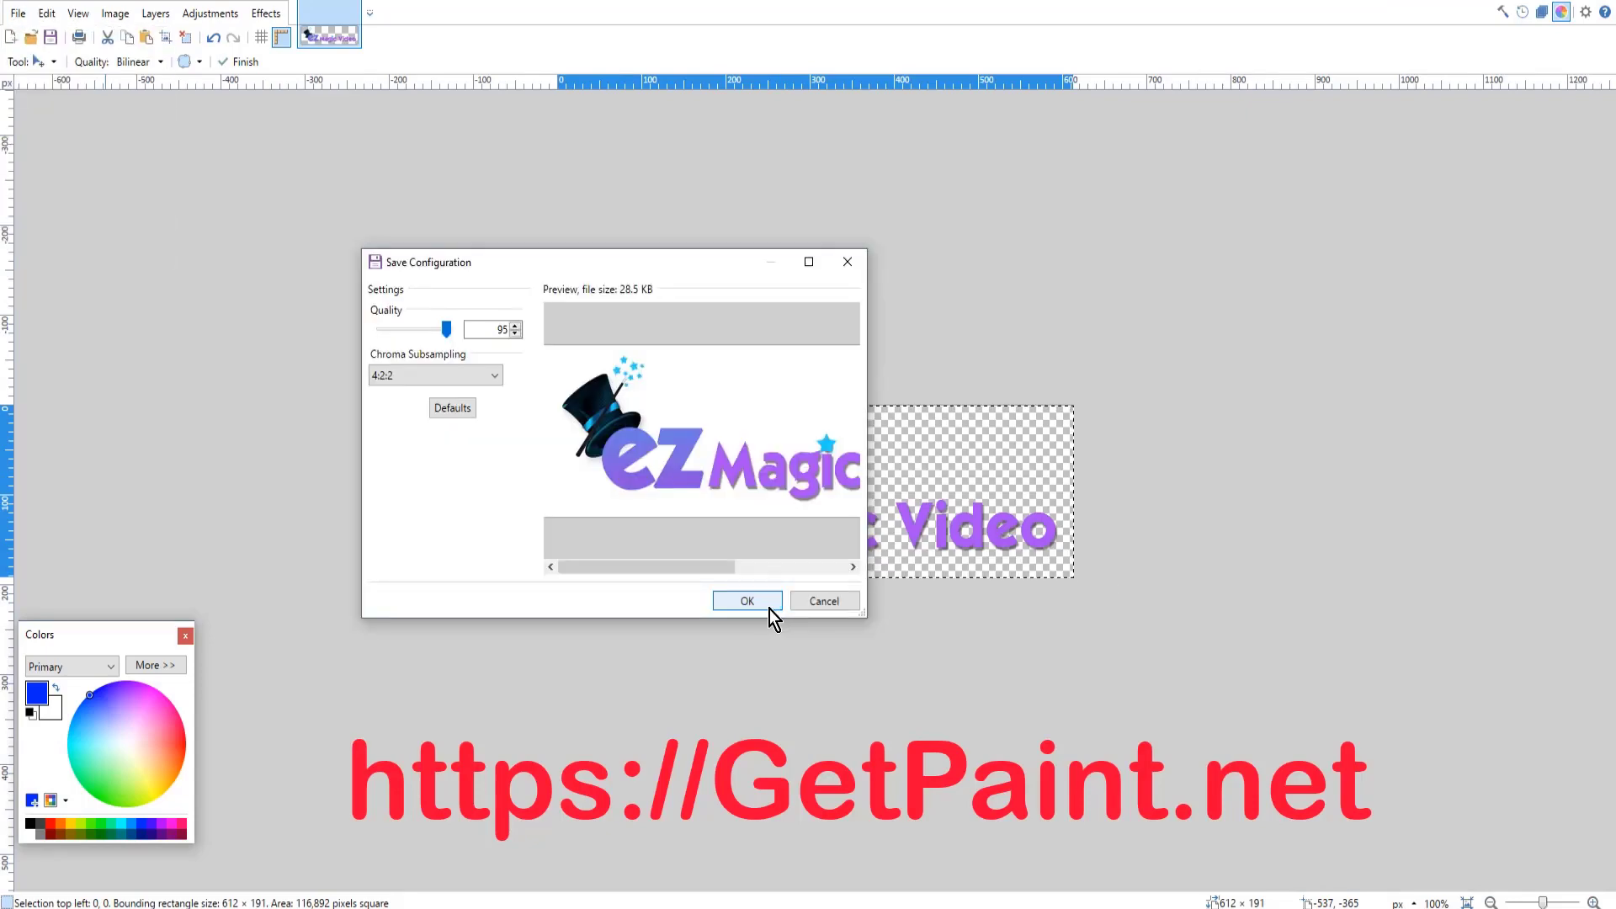
{"action": "left_click", "coordinate": [769, 608]}
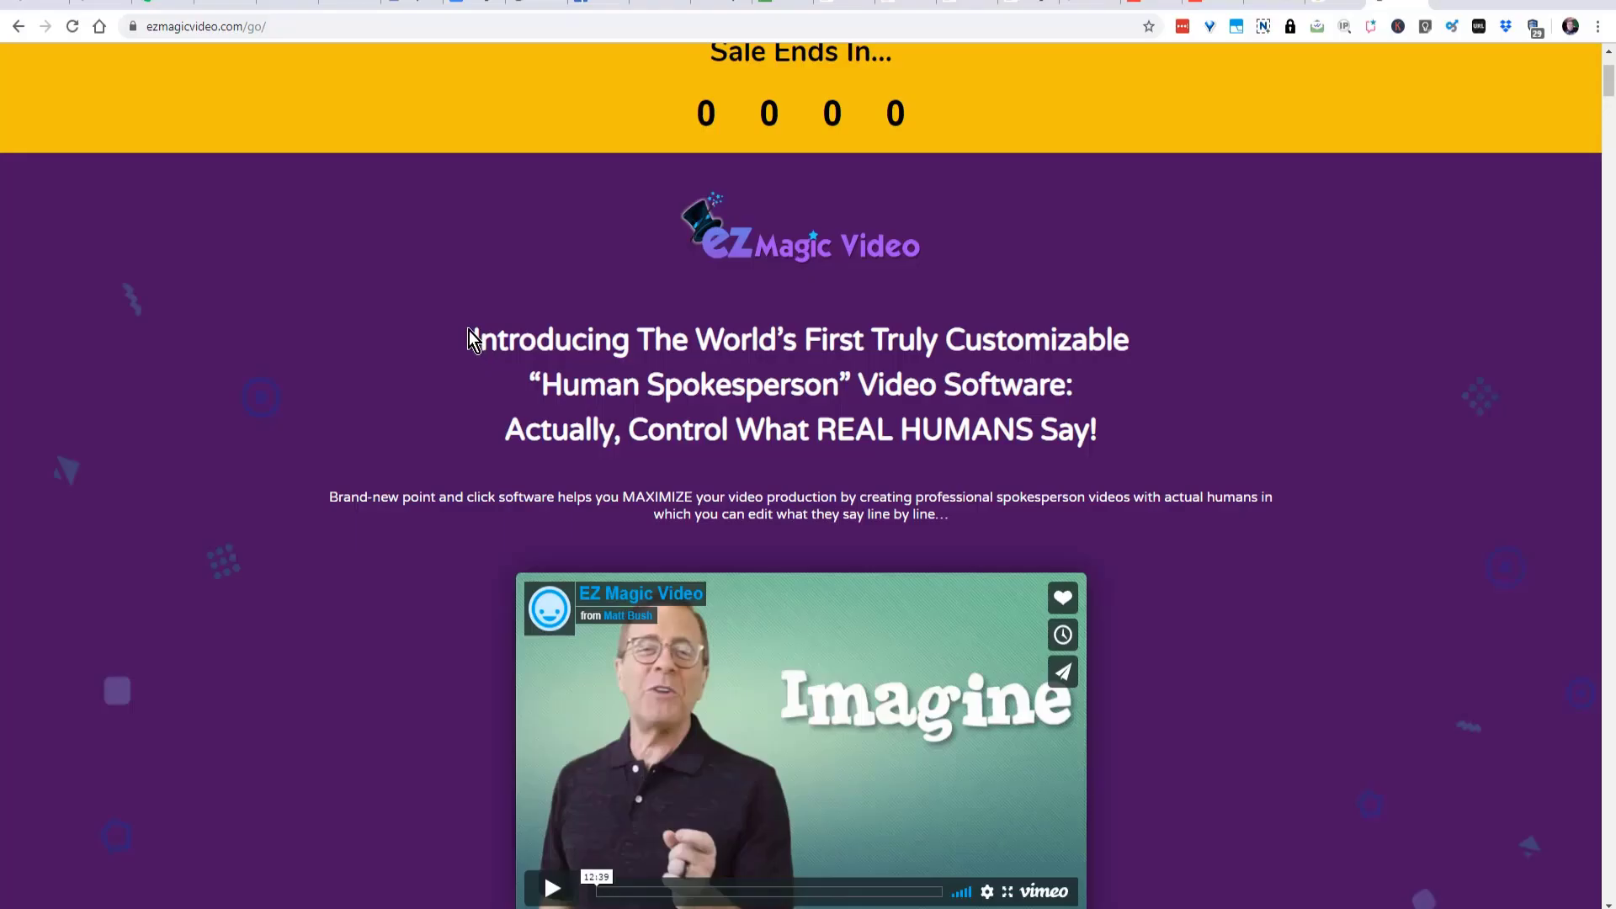
- Copy the "Introducing The World's First Truly Customizable" headline from the web page and replace the old Notepad text with it
{"action": "left_click_drag", "start_coordinate": [471, 318], "coordinate": [1103, 438]}
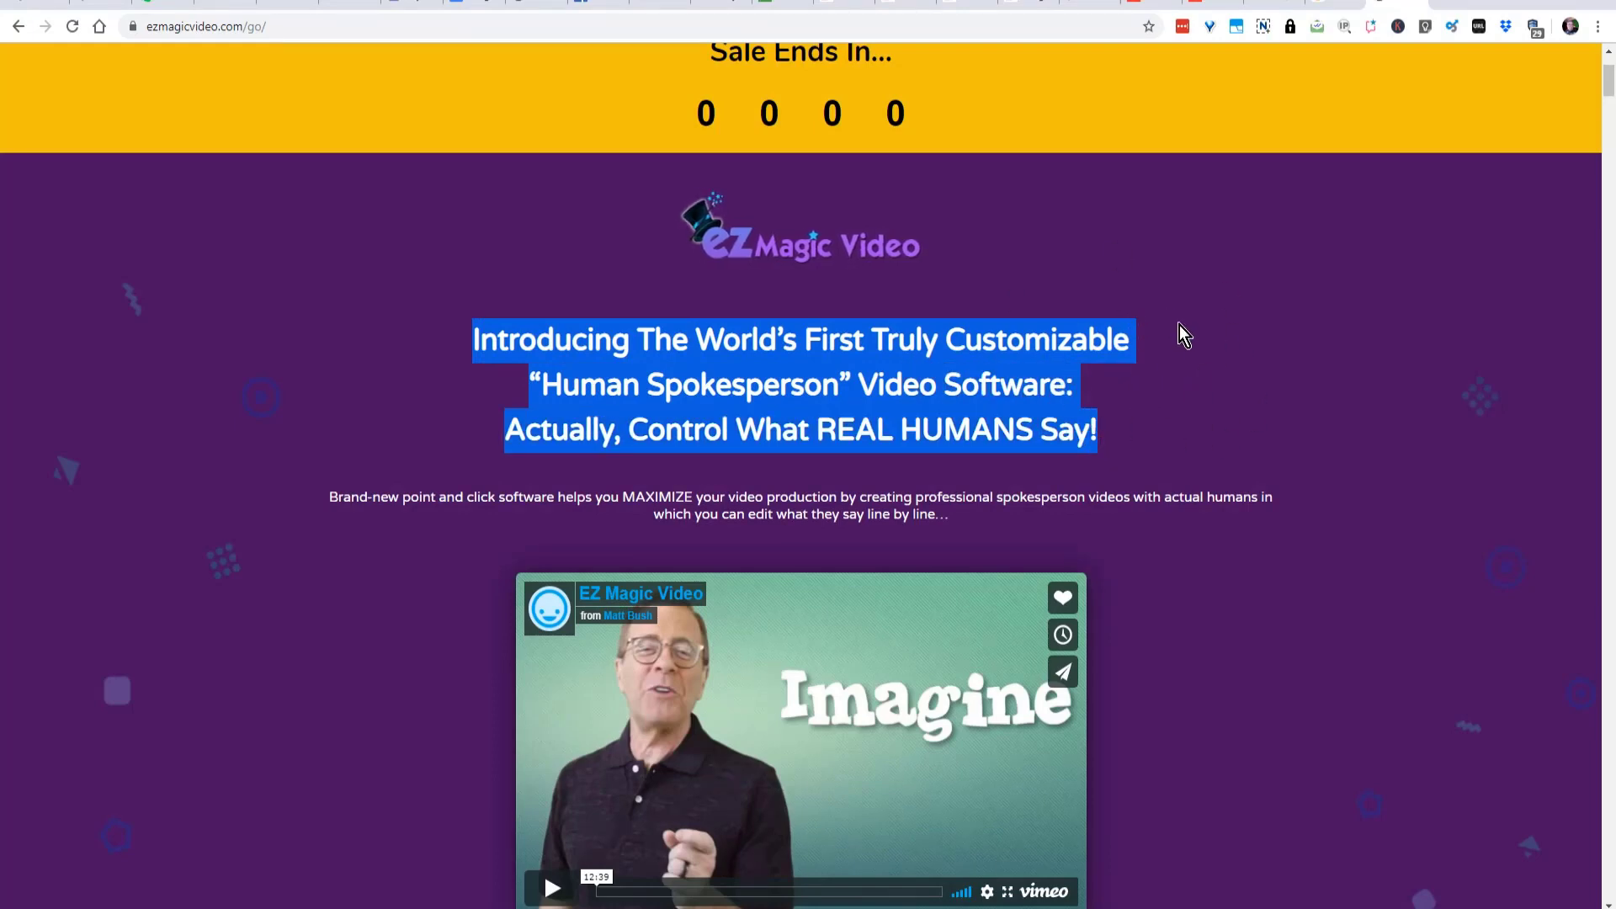
{"action": "right_click", "coordinate": [864, 351]}
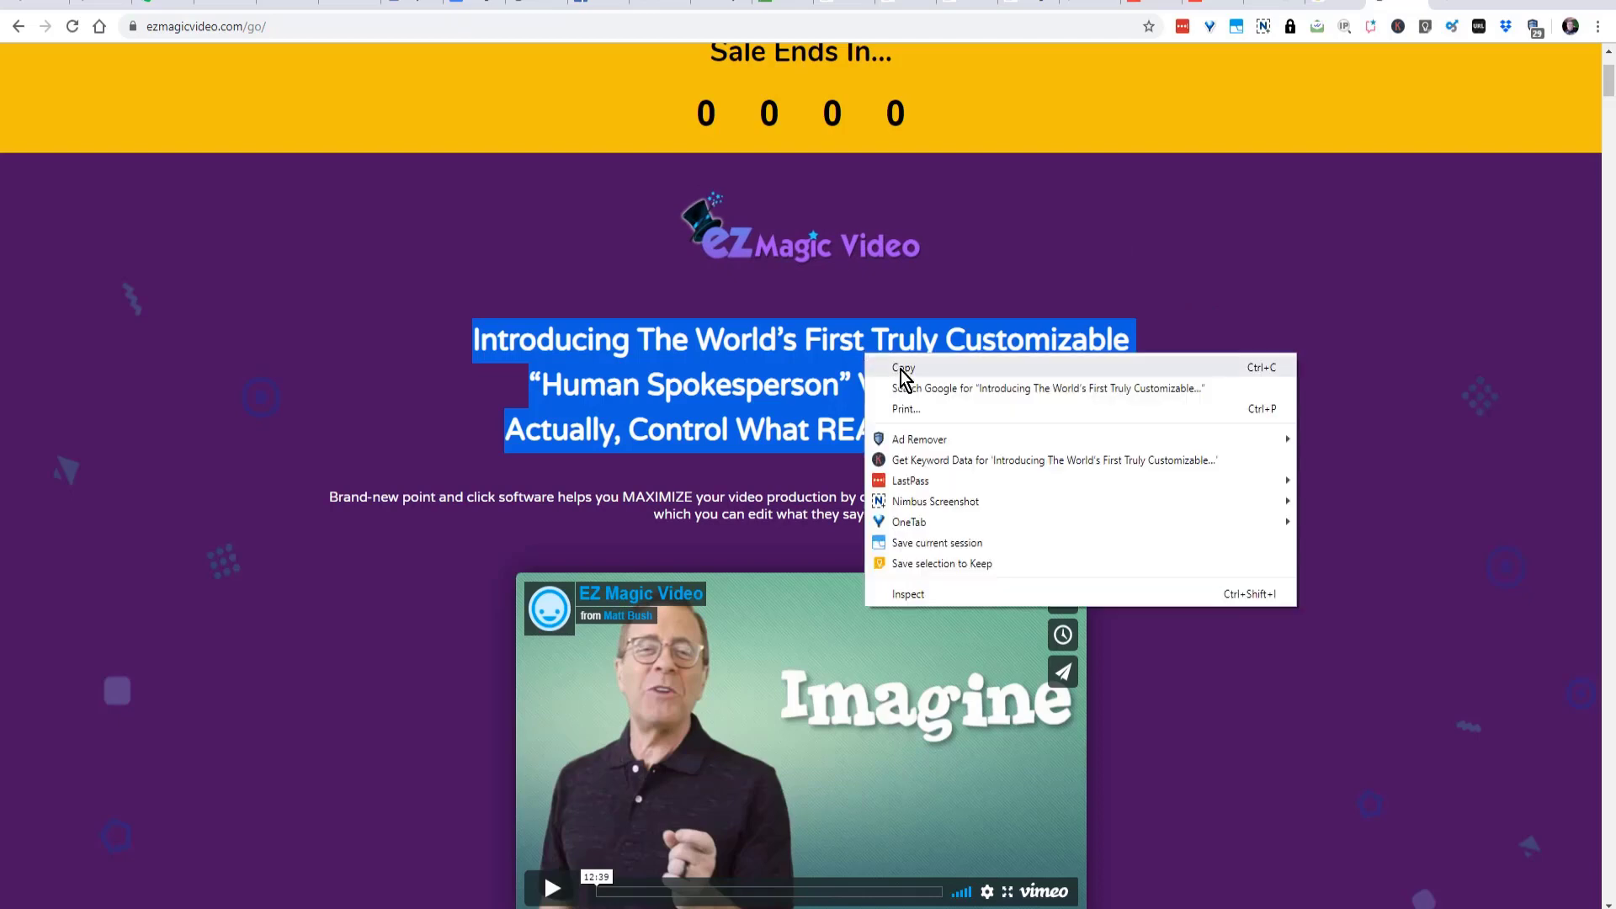
{"action": "left_click", "coordinate": [901, 367]}
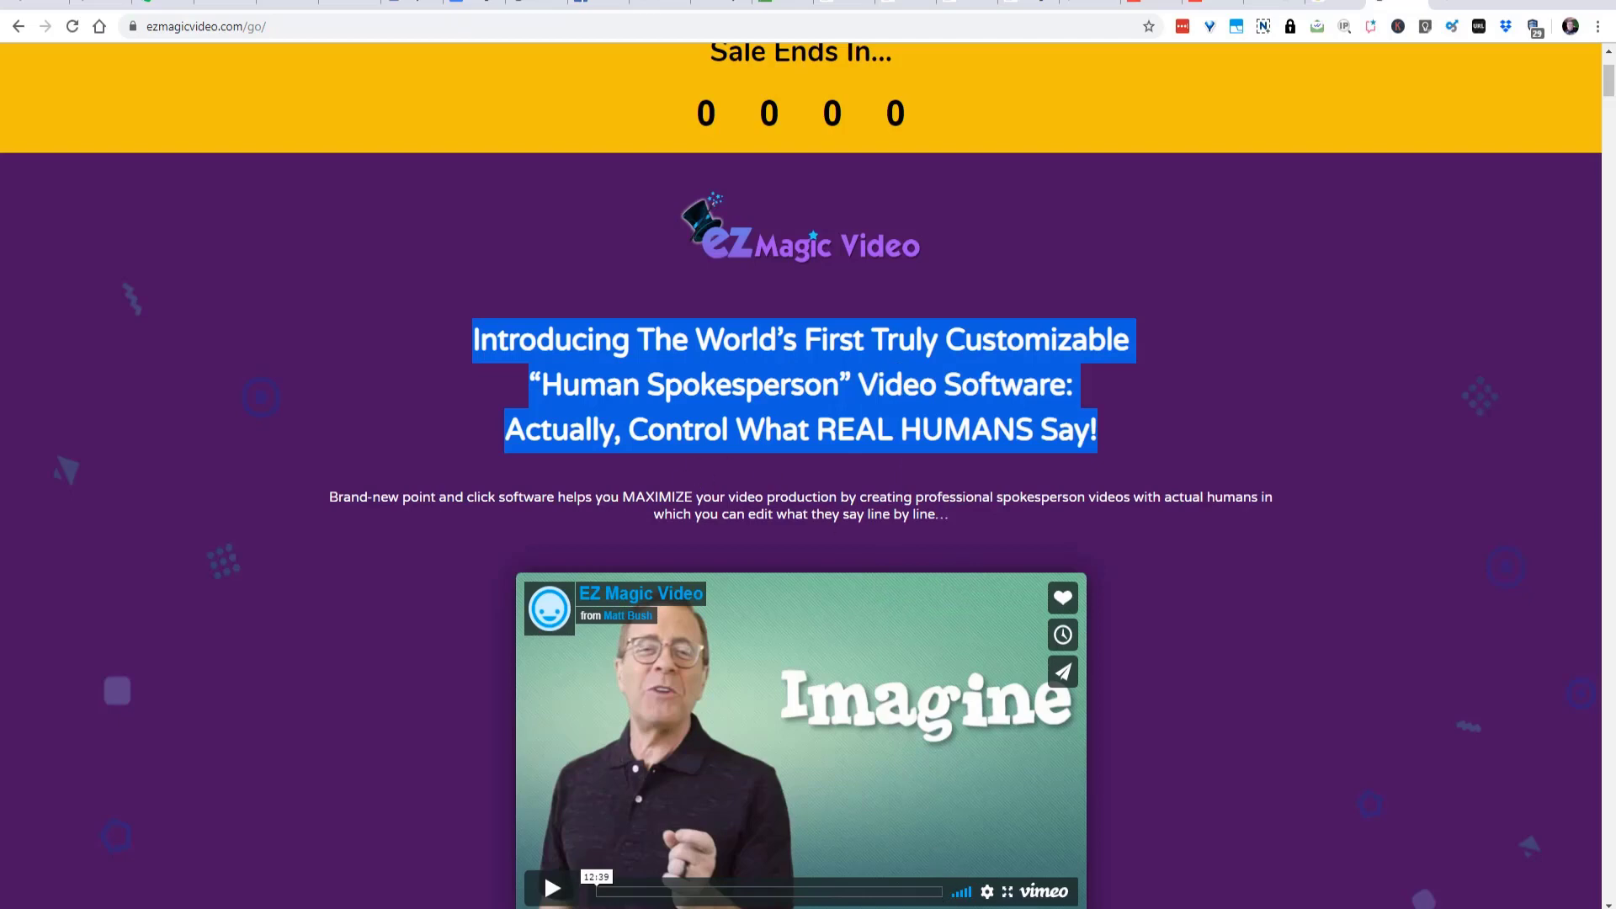
{"action": "left_click", "coordinate": [725, 908]}
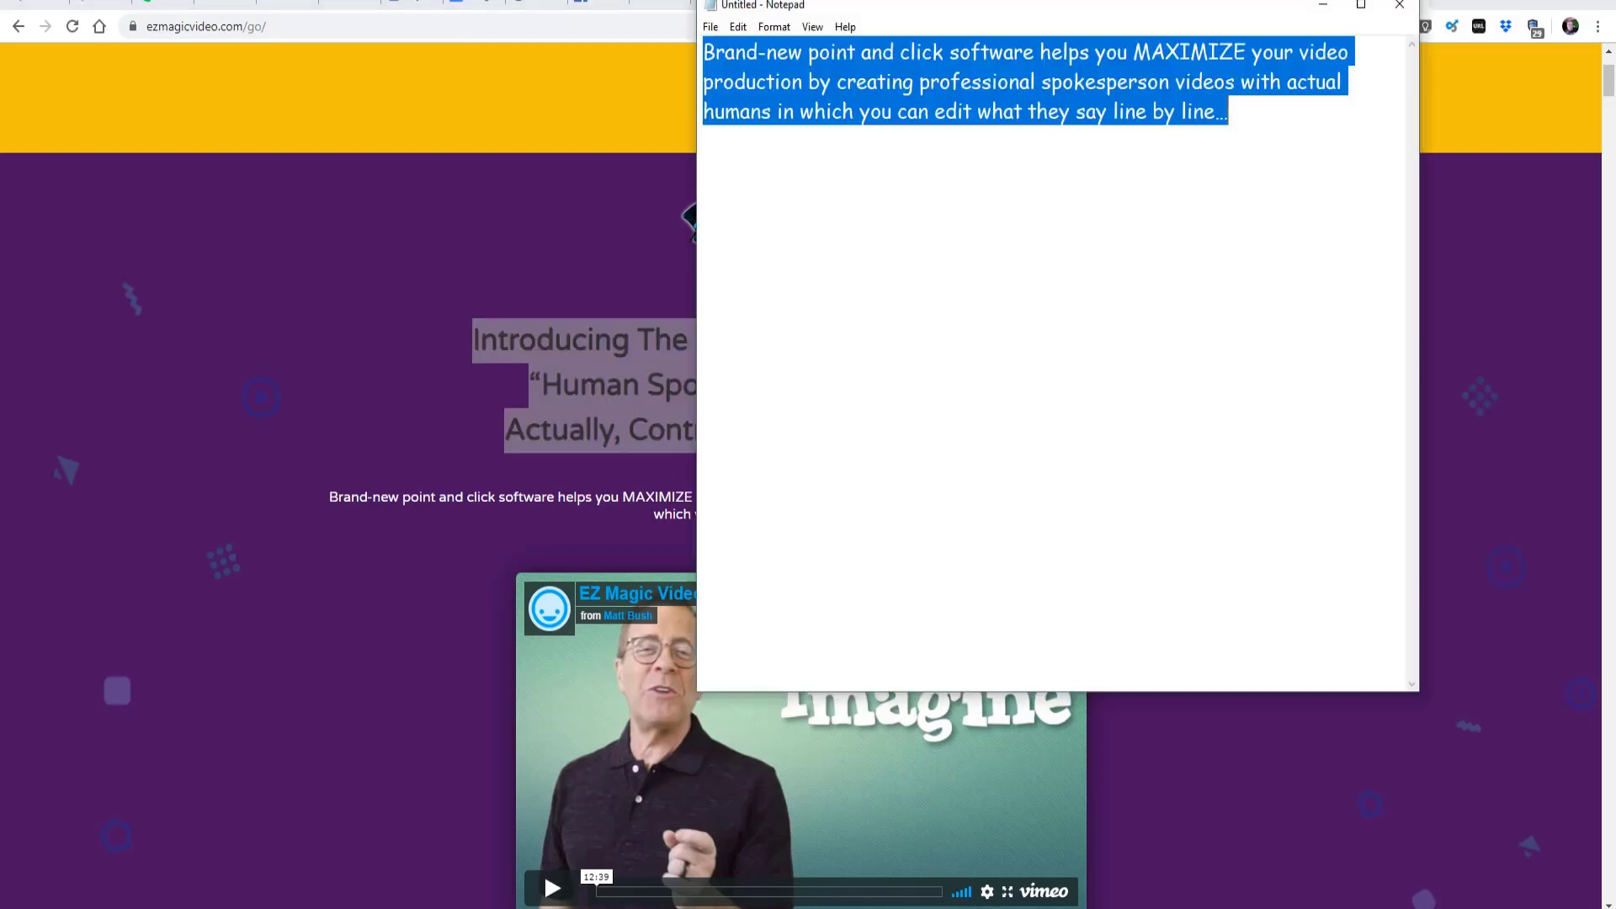
{"action": "key", "text": "Delete"}
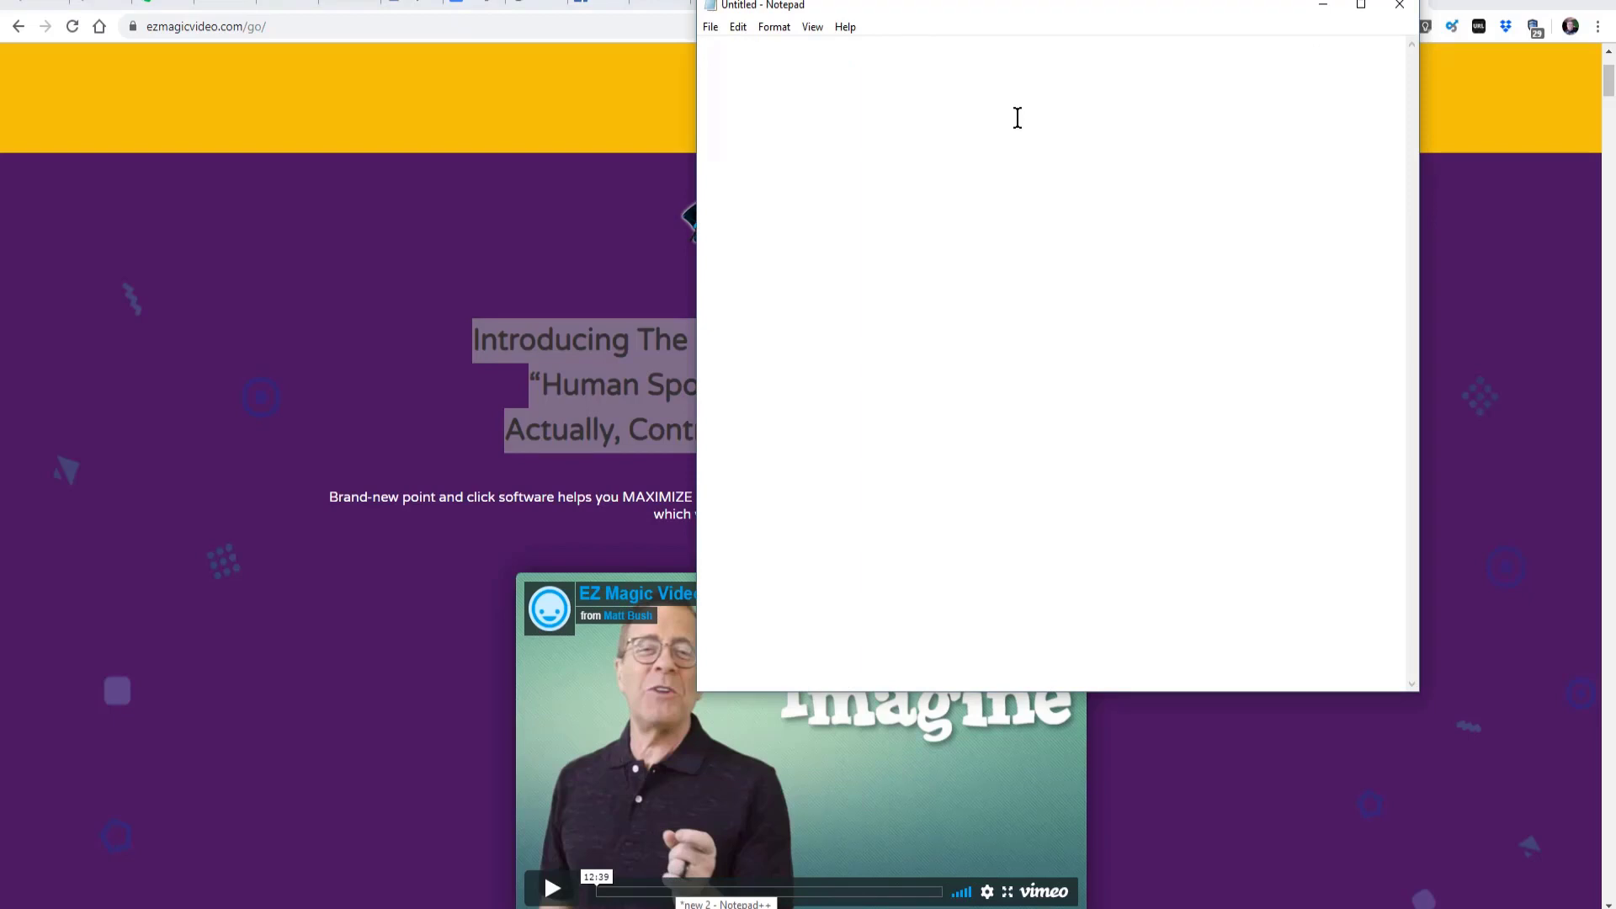
{"action": "key", "text": "ctrl+v"}
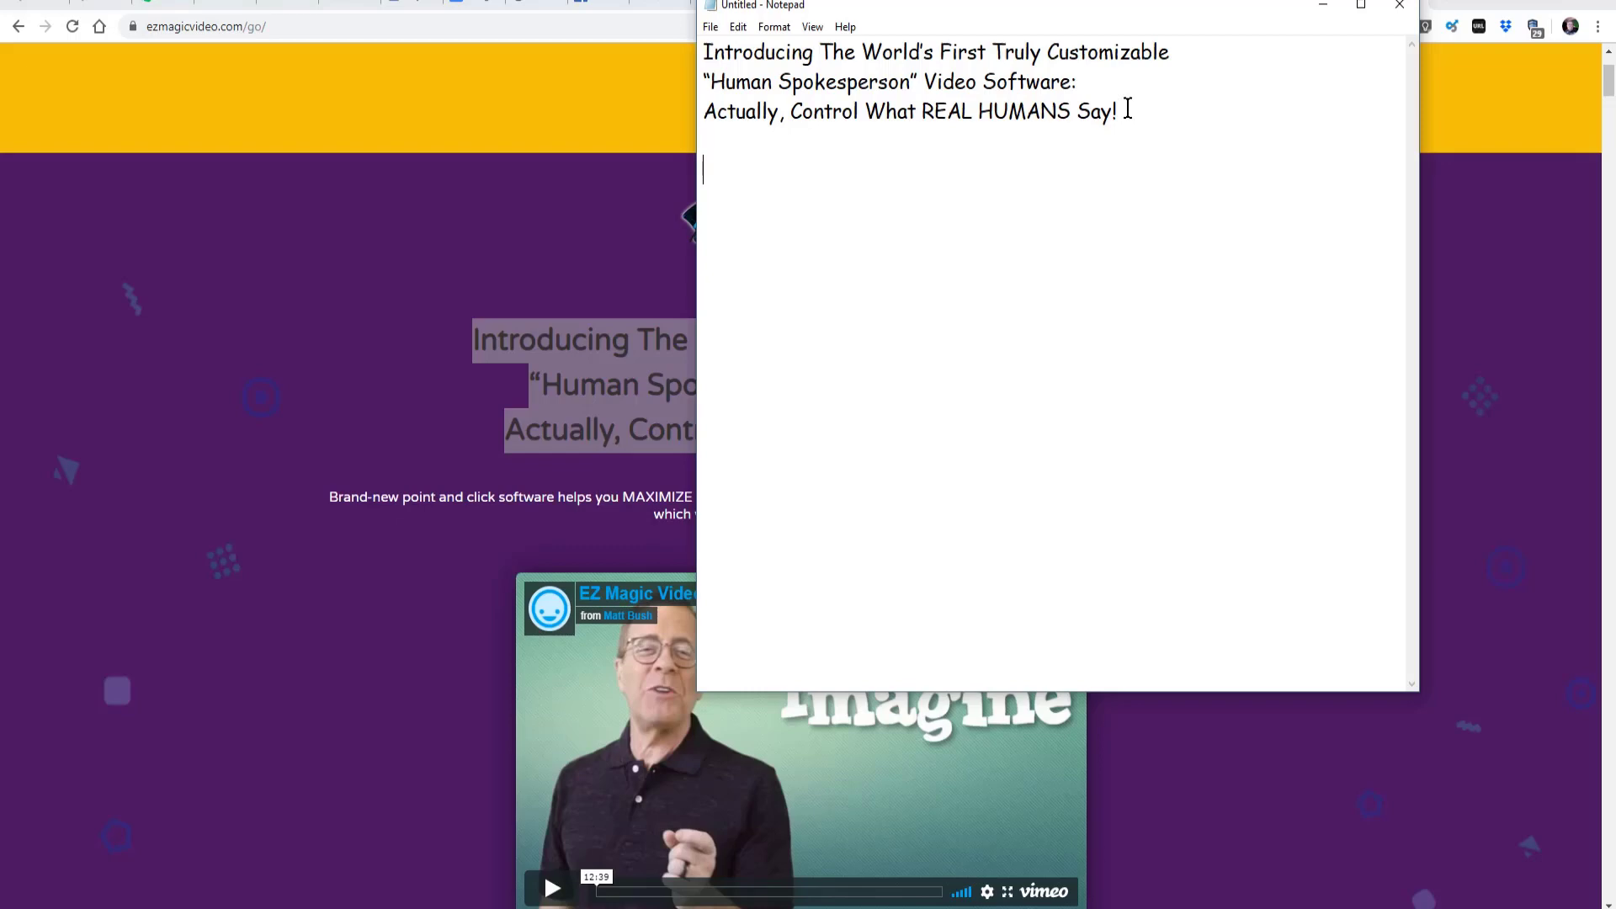
- Copy the "Brand-new point and click software" paragraph from the web page and paste it below the headline in Notepad
{"action": "left_click", "coordinate": [505, 555]}
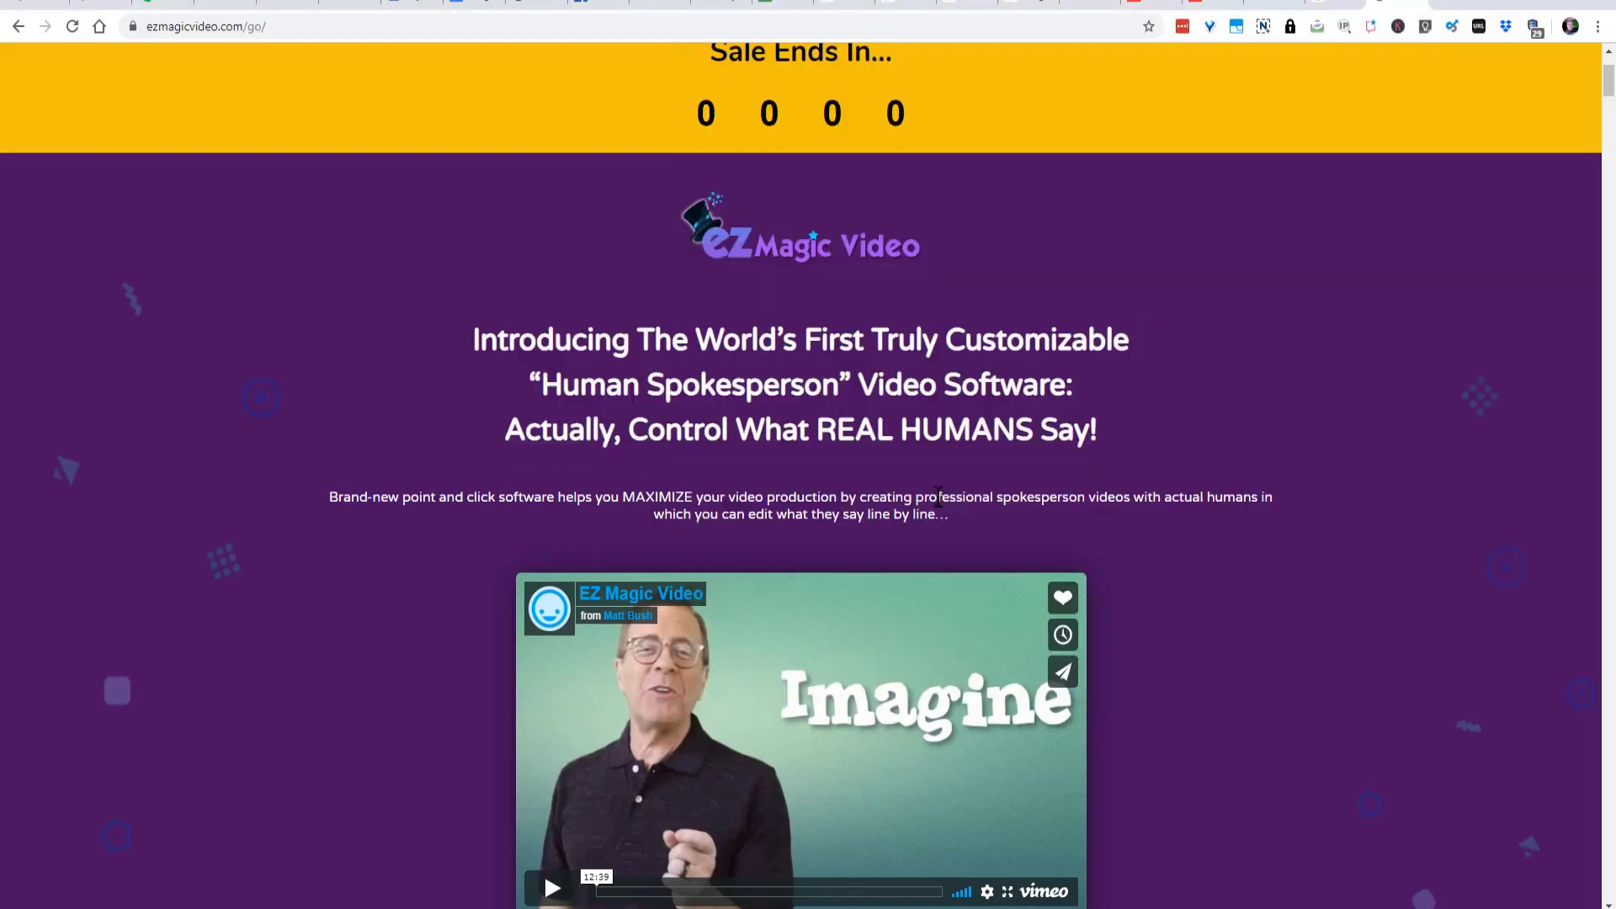
{"action": "left_click_drag", "start_coordinate": [944, 516], "coordinate": [357, 488]}
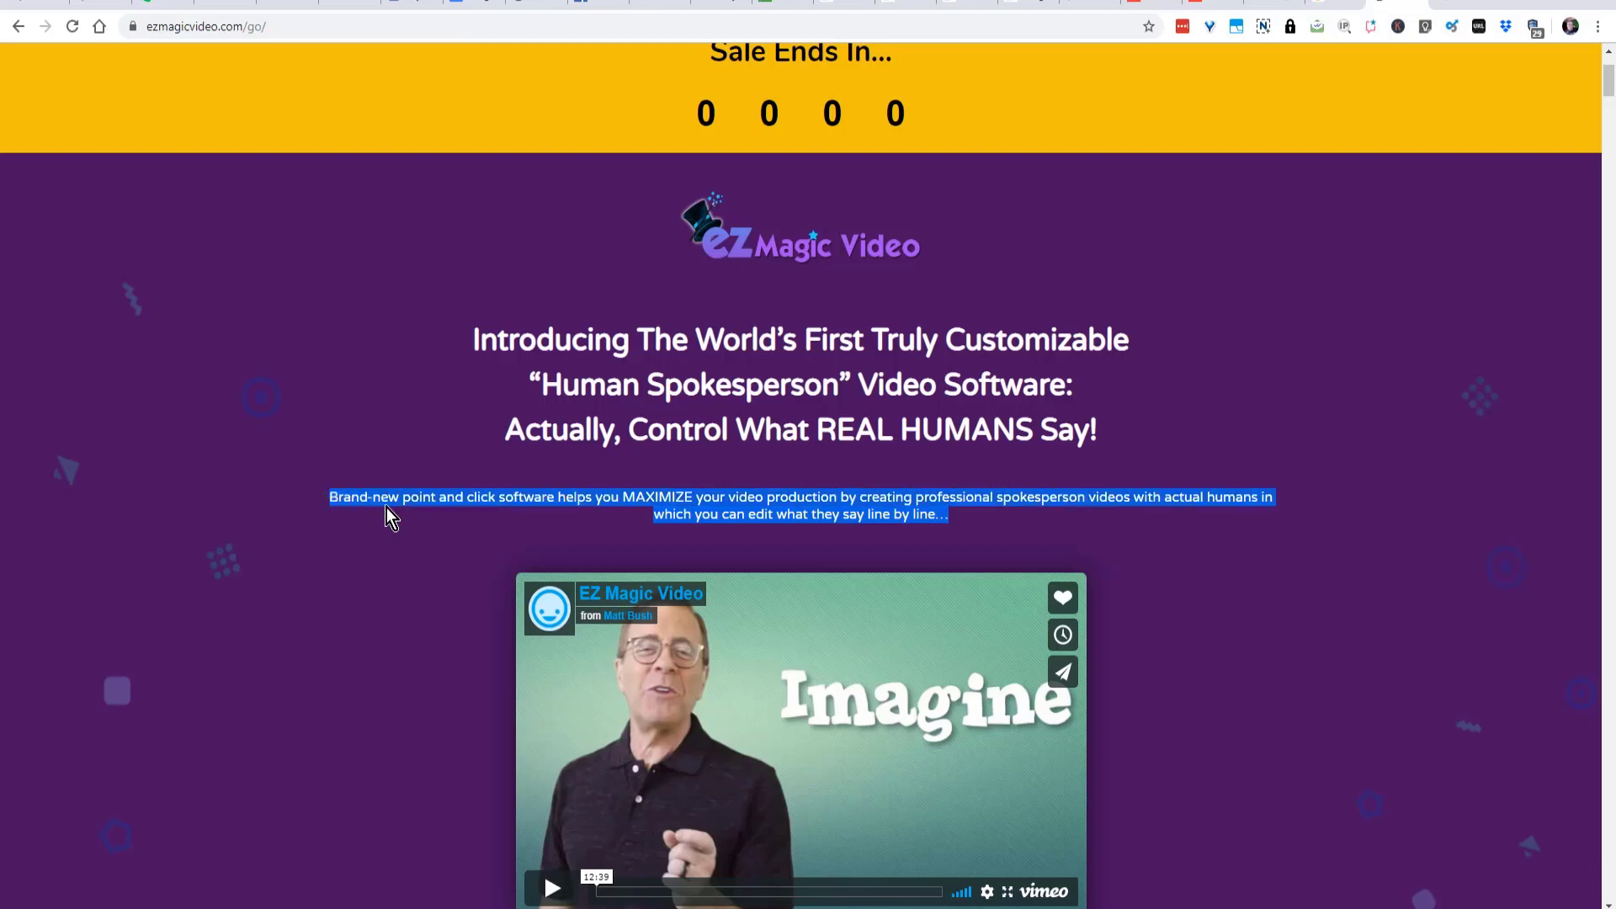
{"action": "right_click", "coordinate": [385, 497]}
{"action": "left_click", "coordinate": [413, 508]}
{"action": "key", "text": "alt+Tab"}
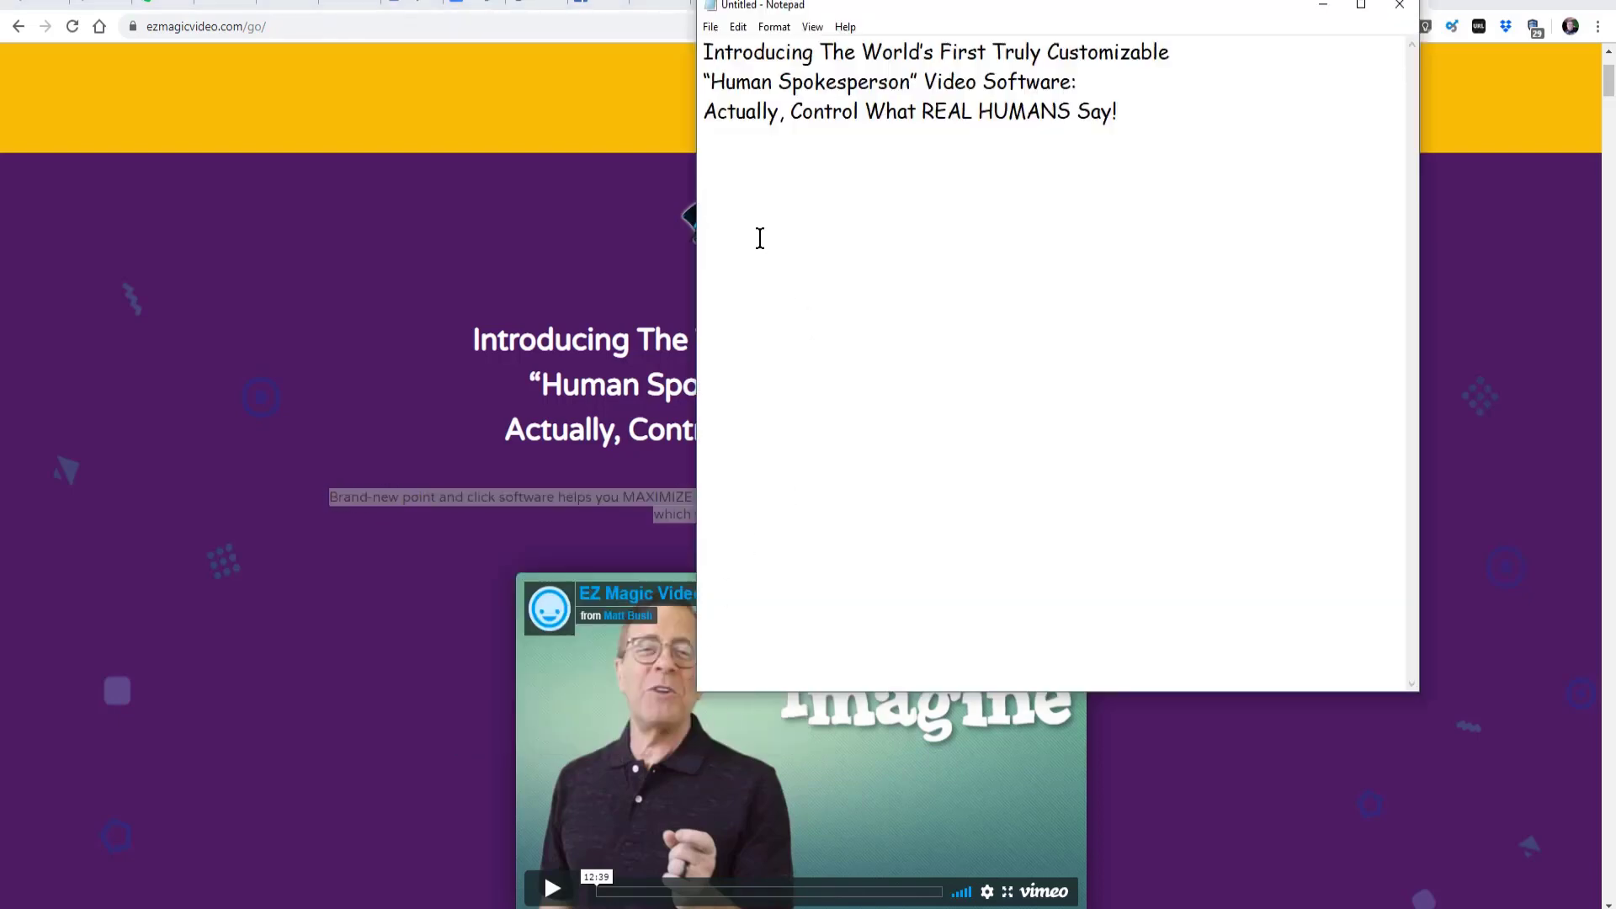
{"action": "key", "text": "ctrl+v"}
- Return to the web page, capture the two-column feature bullet list, about 1133 x 303 px, with Snagit, and save the image
{"action": "left_click", "coordinate": [621, 271]}
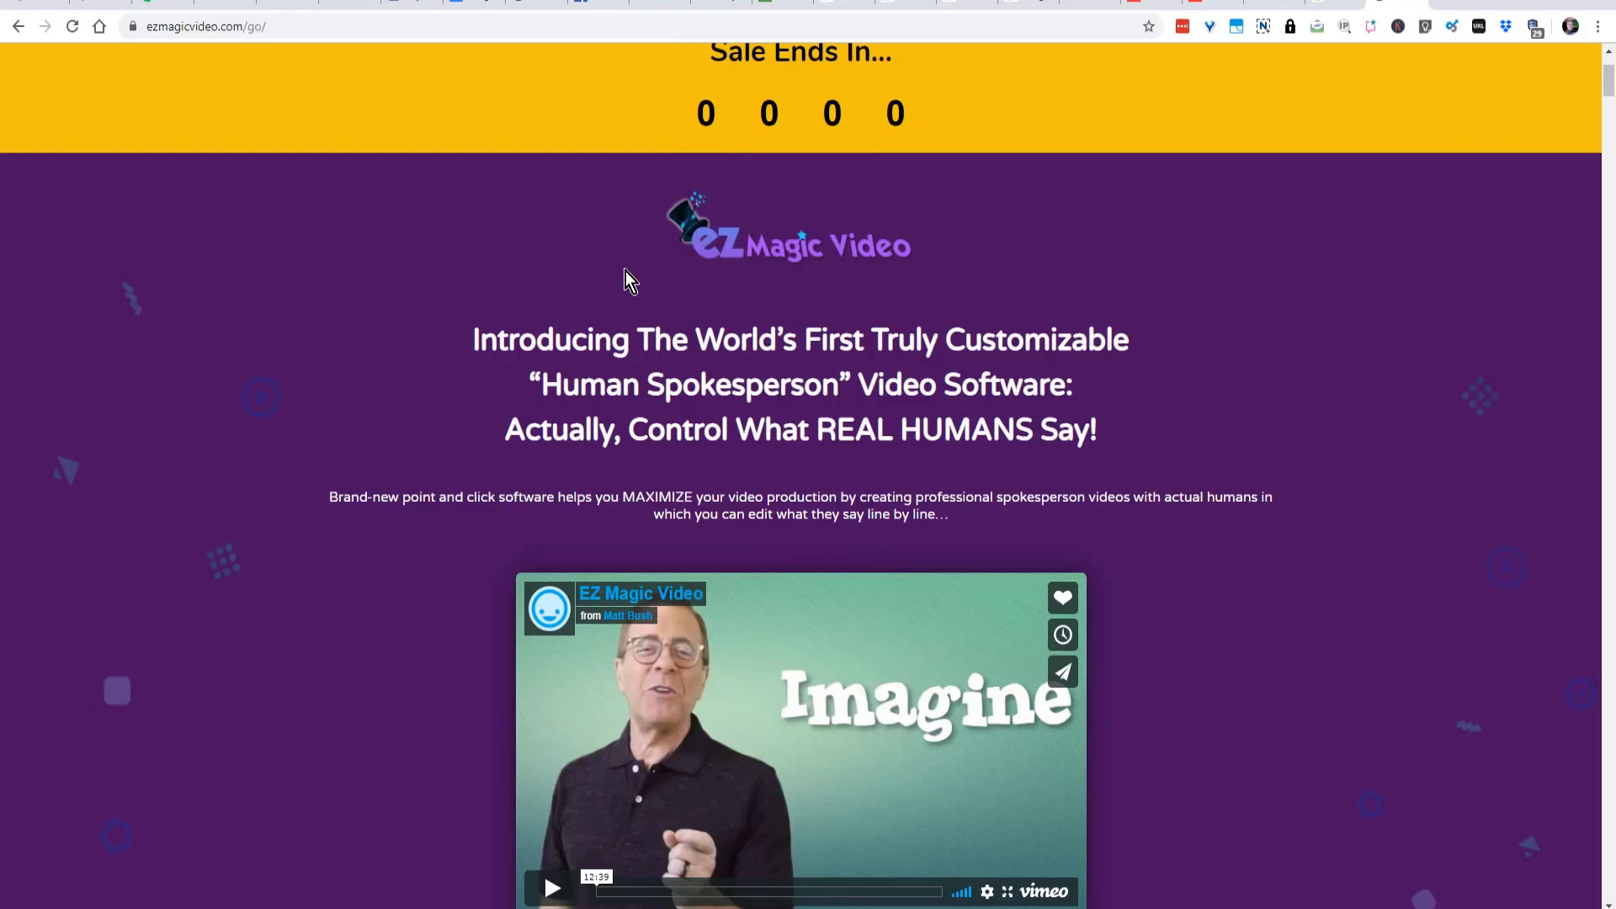
{"action": "scroll", "coordinate": [835, 431], "scroll_direction": "down", "scroll_amount": 5}
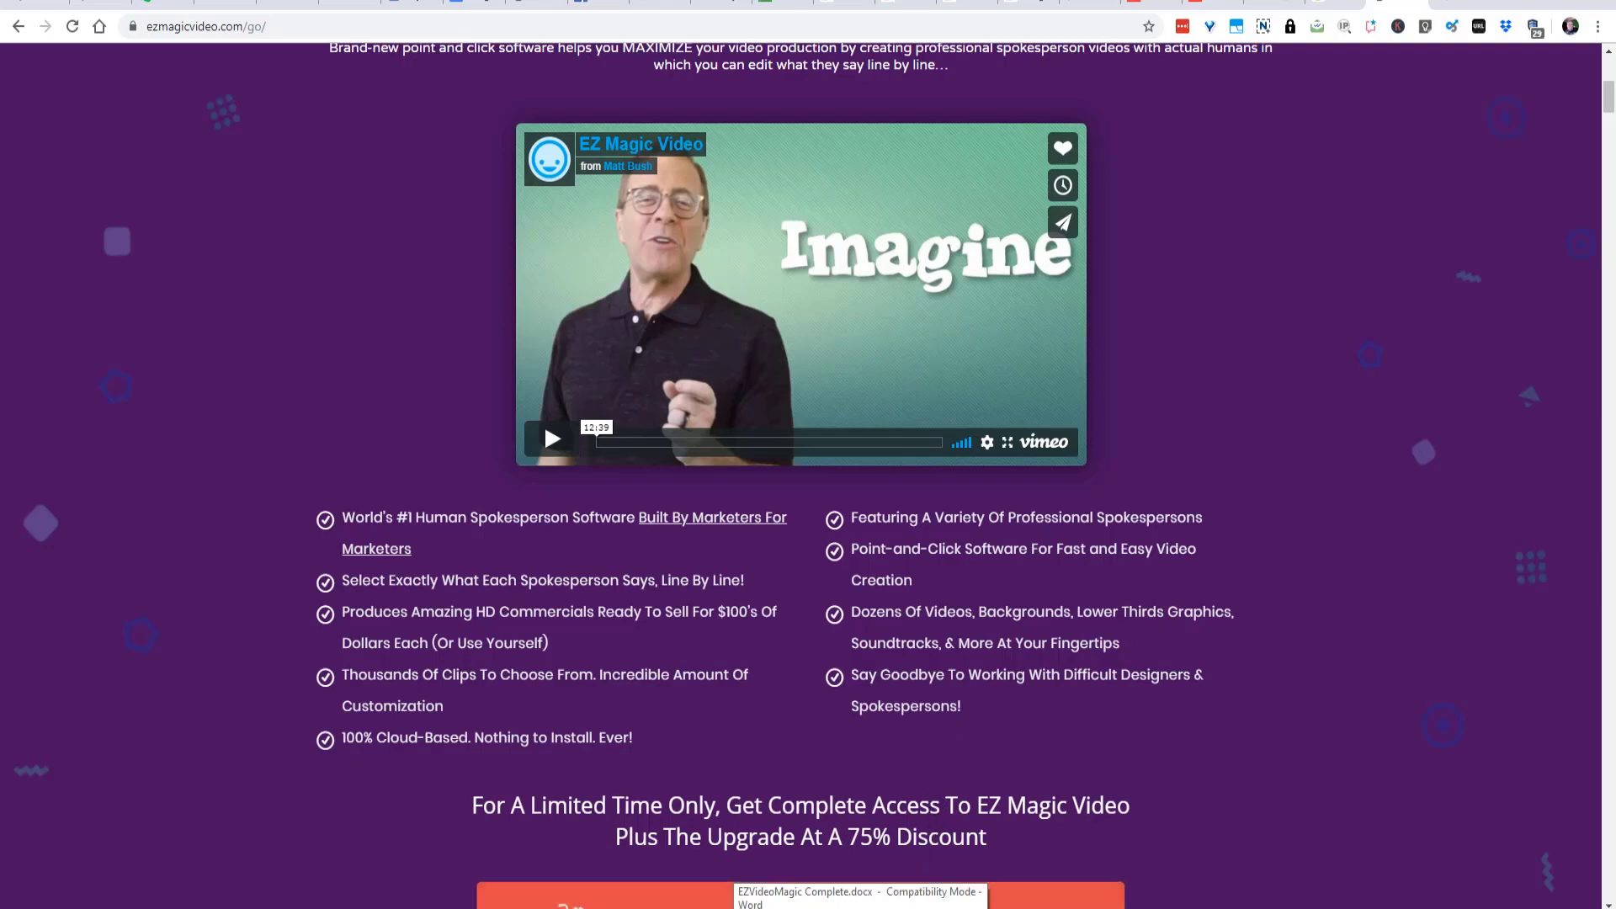
{"action": "left_click", "coordinate": [841, 907]}
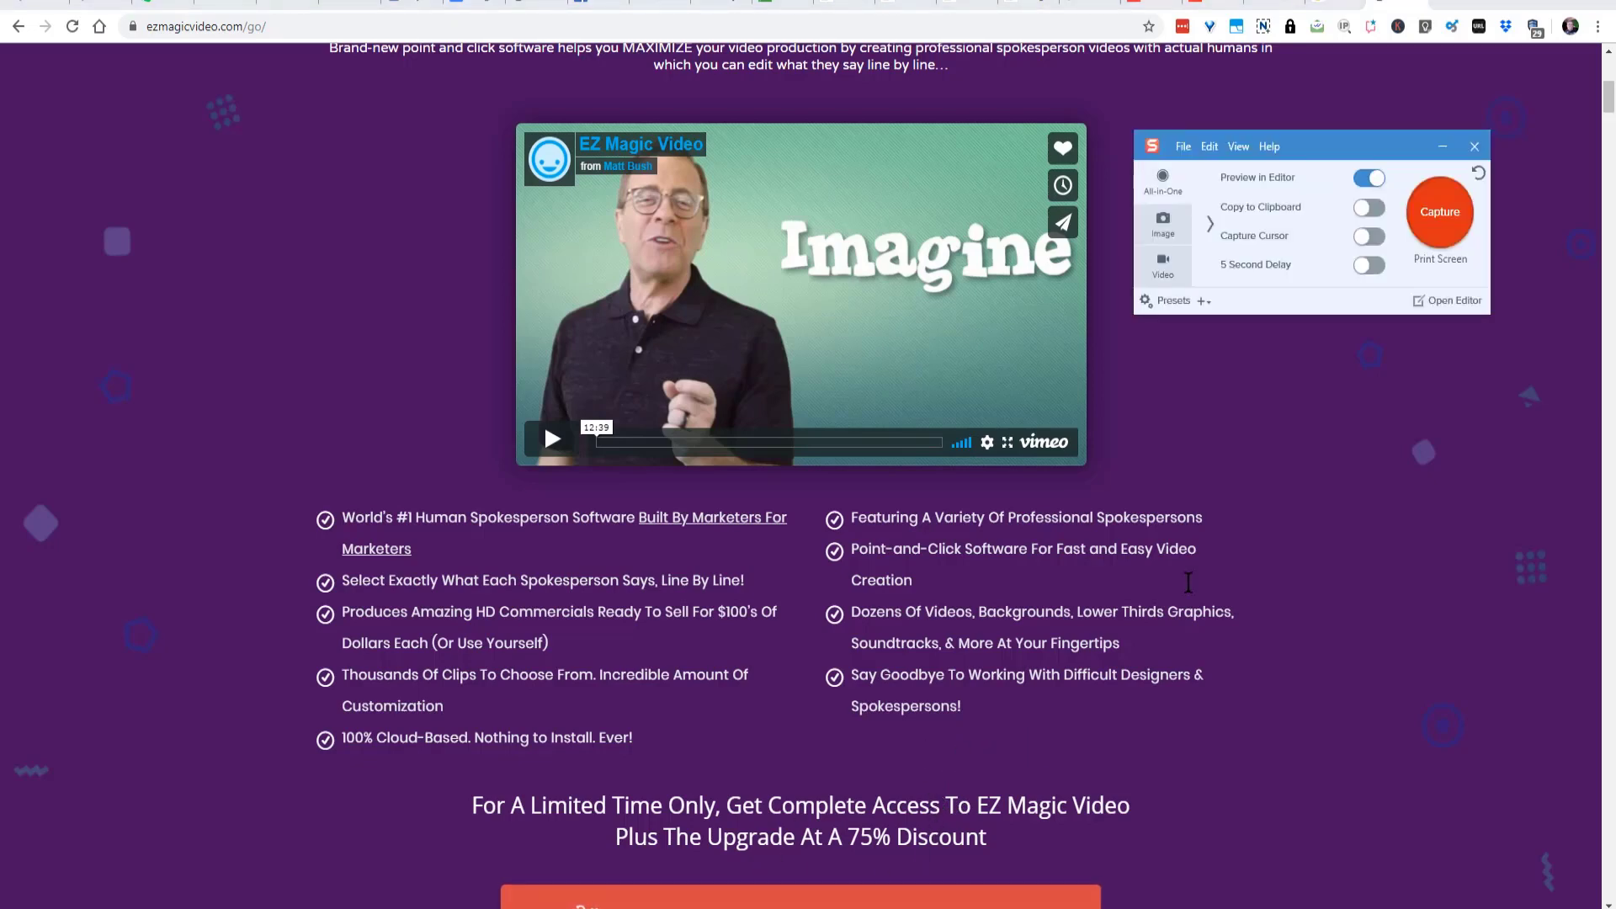
{"action": "left_click", "coordinate": [1442, 219]}
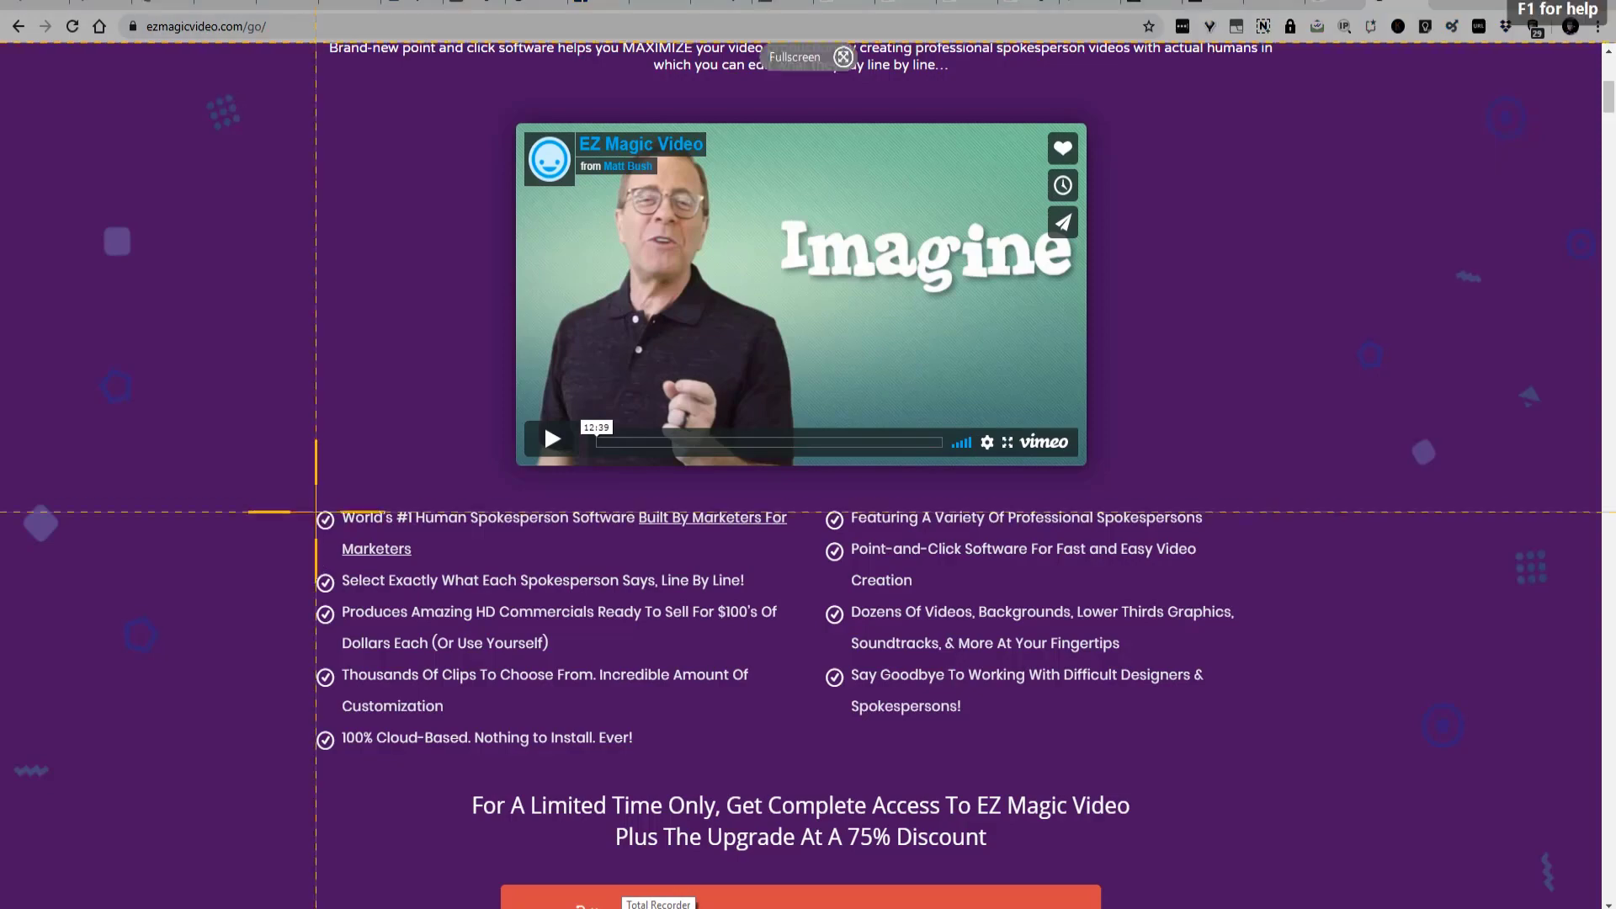
{"action": "left_click_drag", "start_coordinate": [301, 494], "coordinate": [1254, 765]}
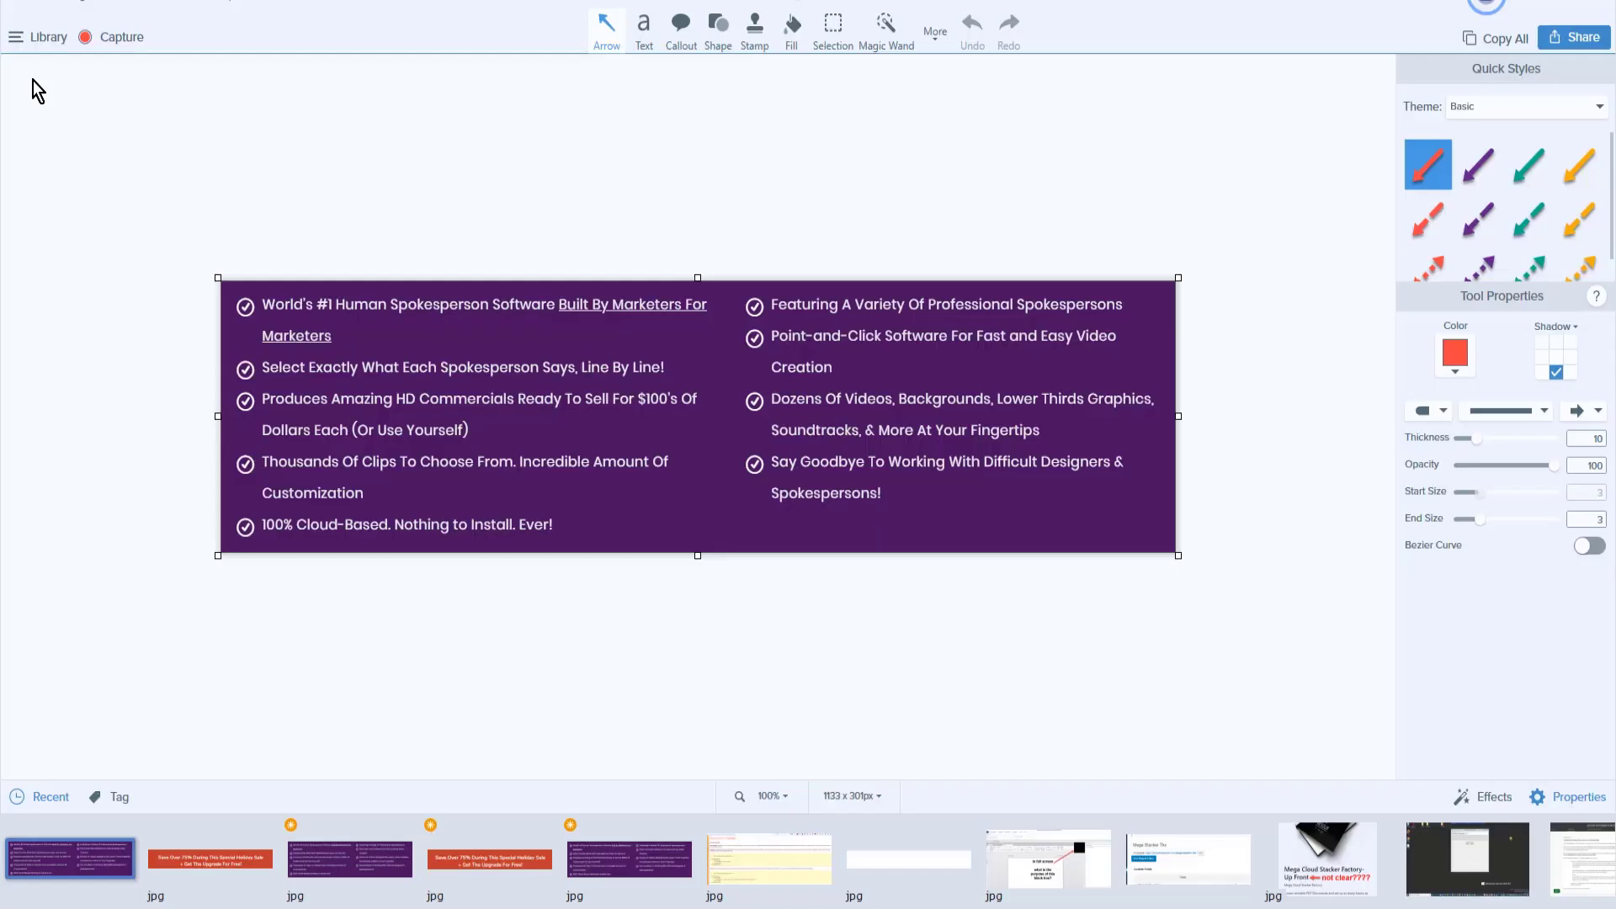
{"action": "key", "text": "ctrl+s"}
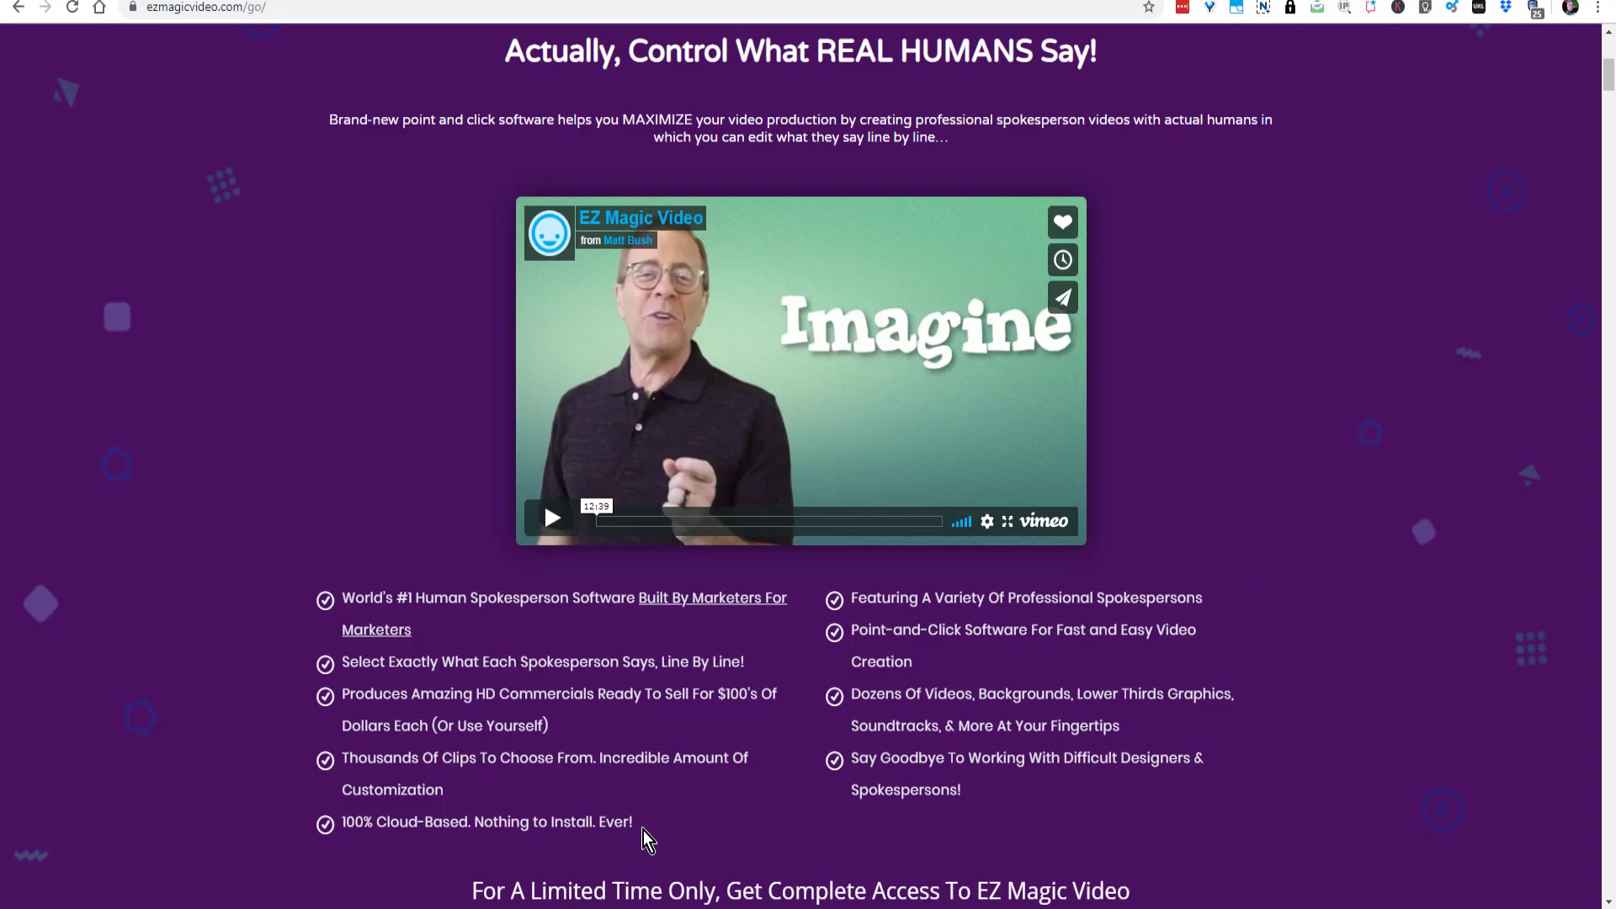
- Copy the first column of feature bullets from the web page and switch to the Mega Cloud Stacker Factory Pro article editor
{"action": "left_click_drag", "start_coordinate": [635, 826], "coordinate": [342, 605]}
{"action": "right_click", "coordinate": [381, 618]}
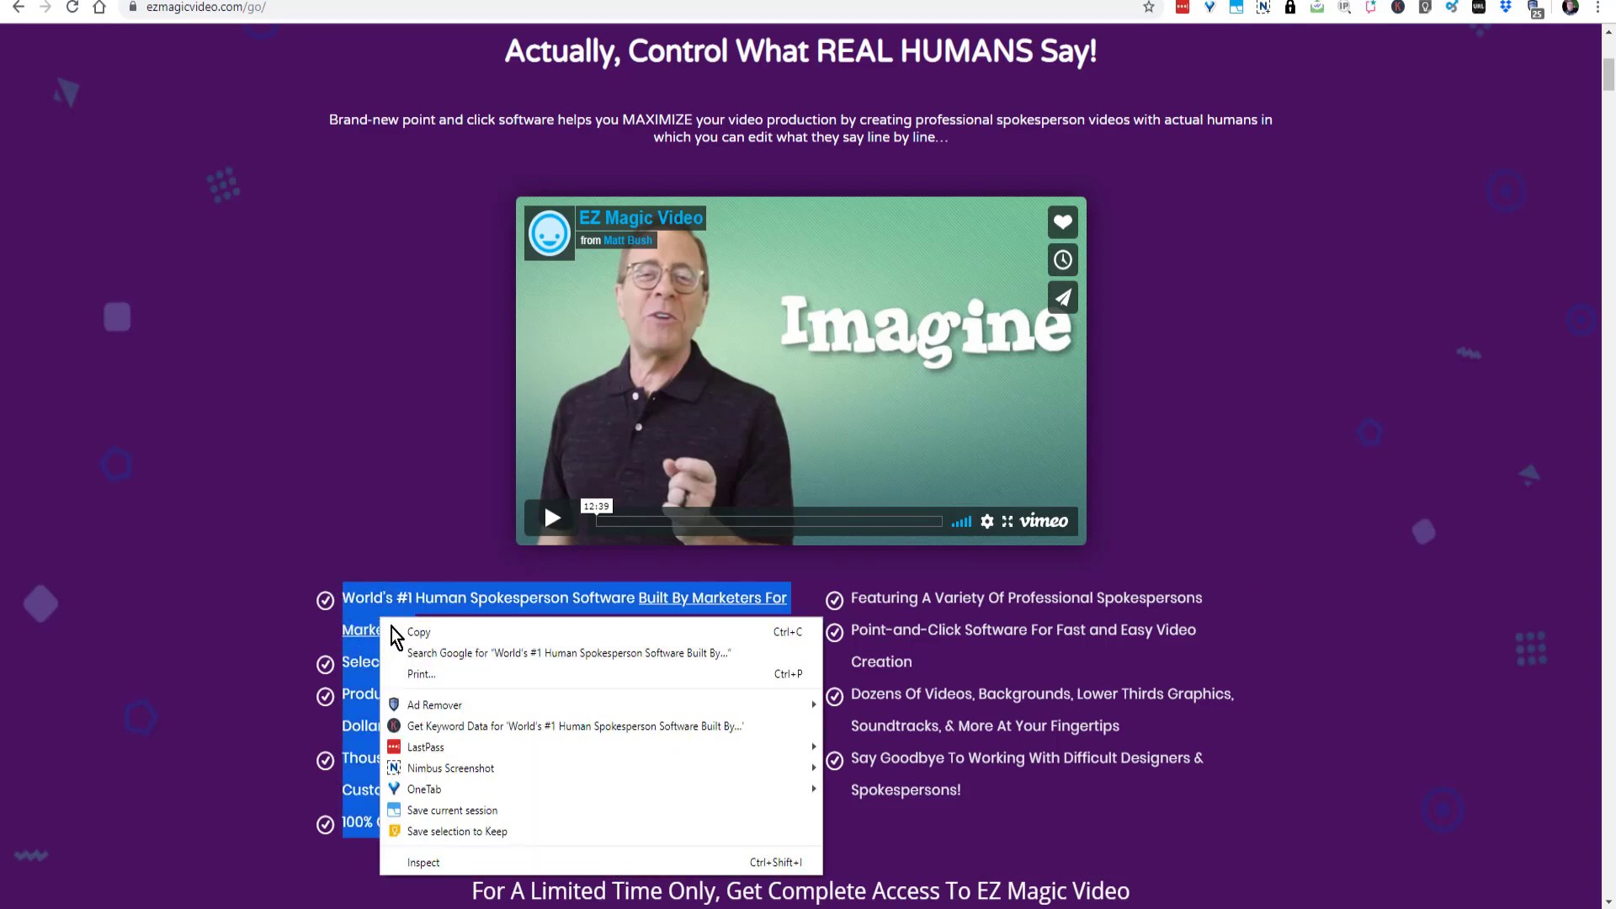
{"action": "left_click", "coordinate": [404, 628]}
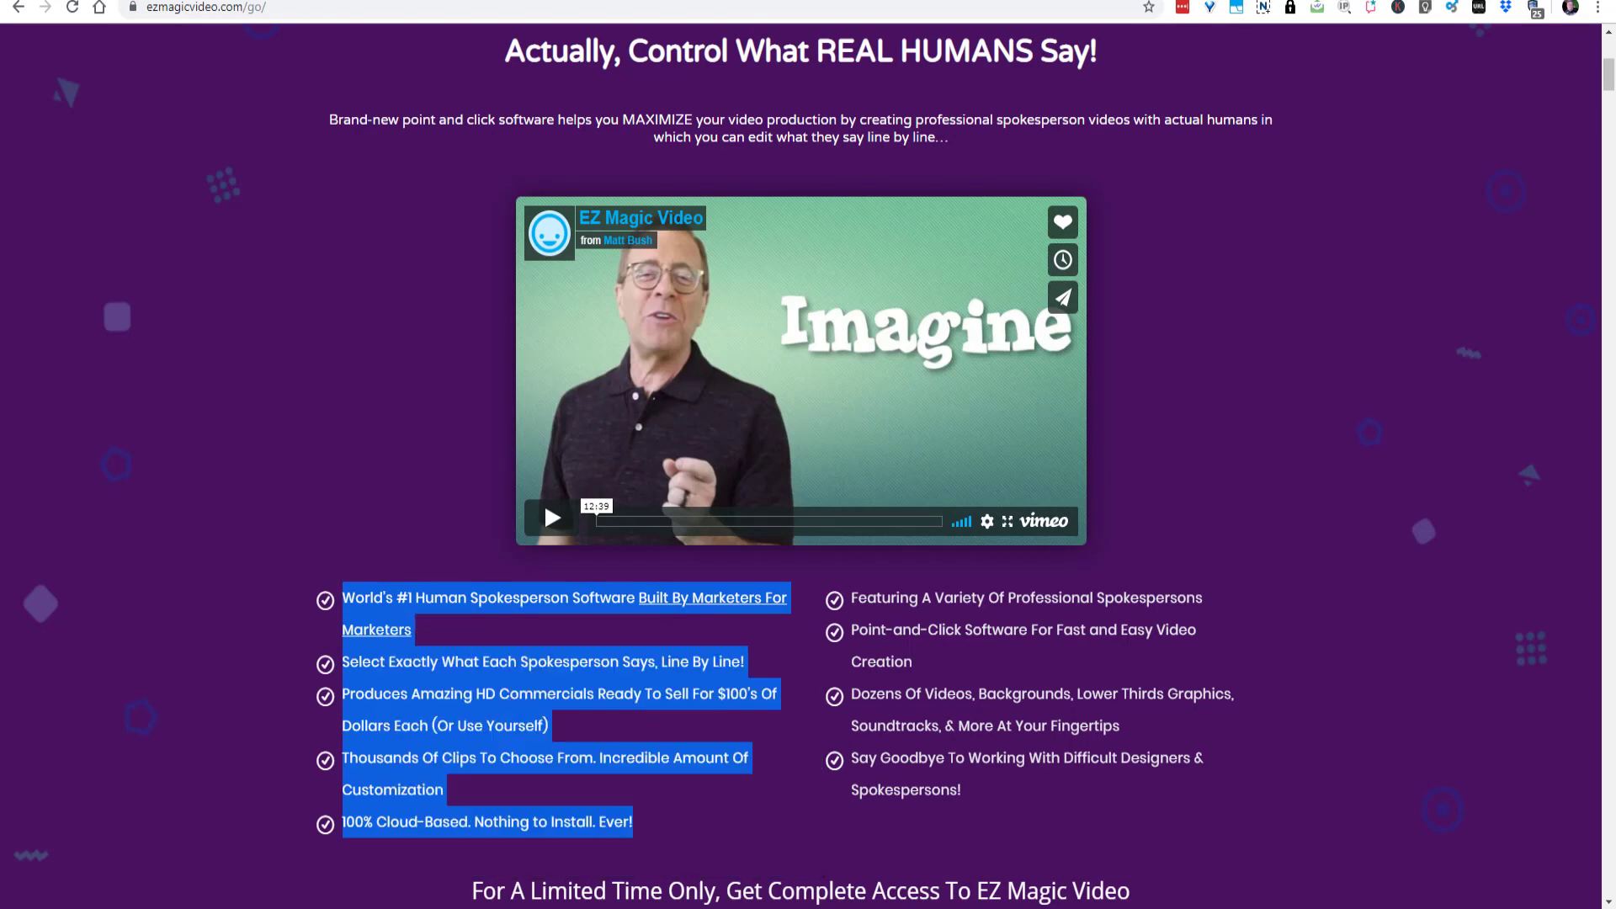
{"action": "key", "text": "alt+Tab"}
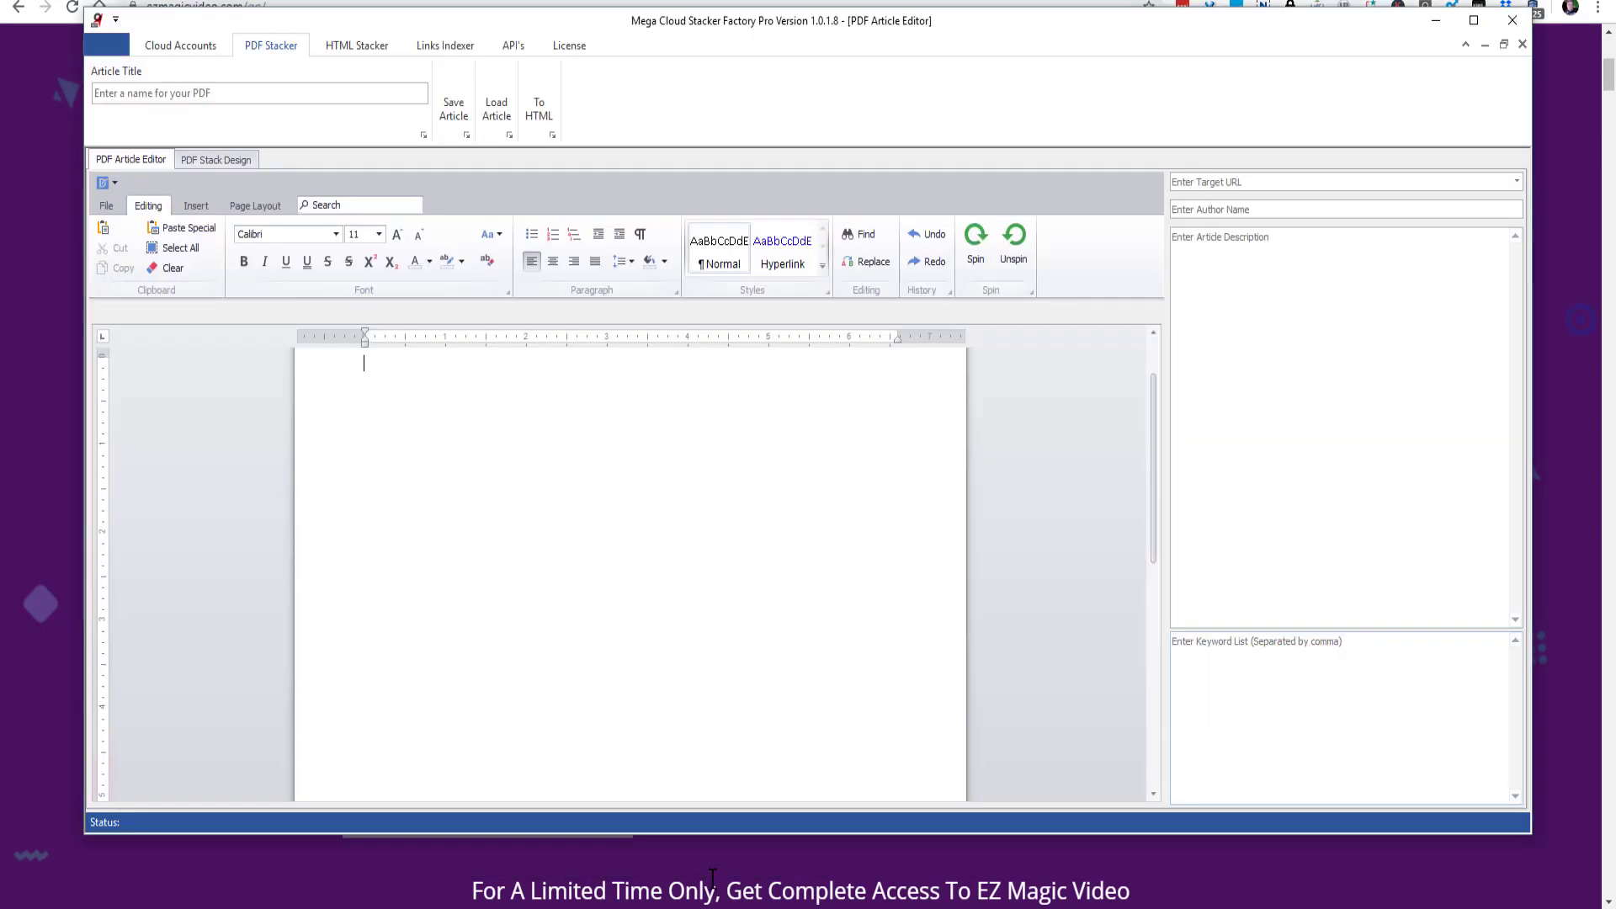
- Insert a table with 2 columns and 1 row in the article and paste the copied bullets into its first cell
{"action": "left_click", "coordinate": [195, 206]}
{"action": "left_click", "coordinate": [177, 242]}
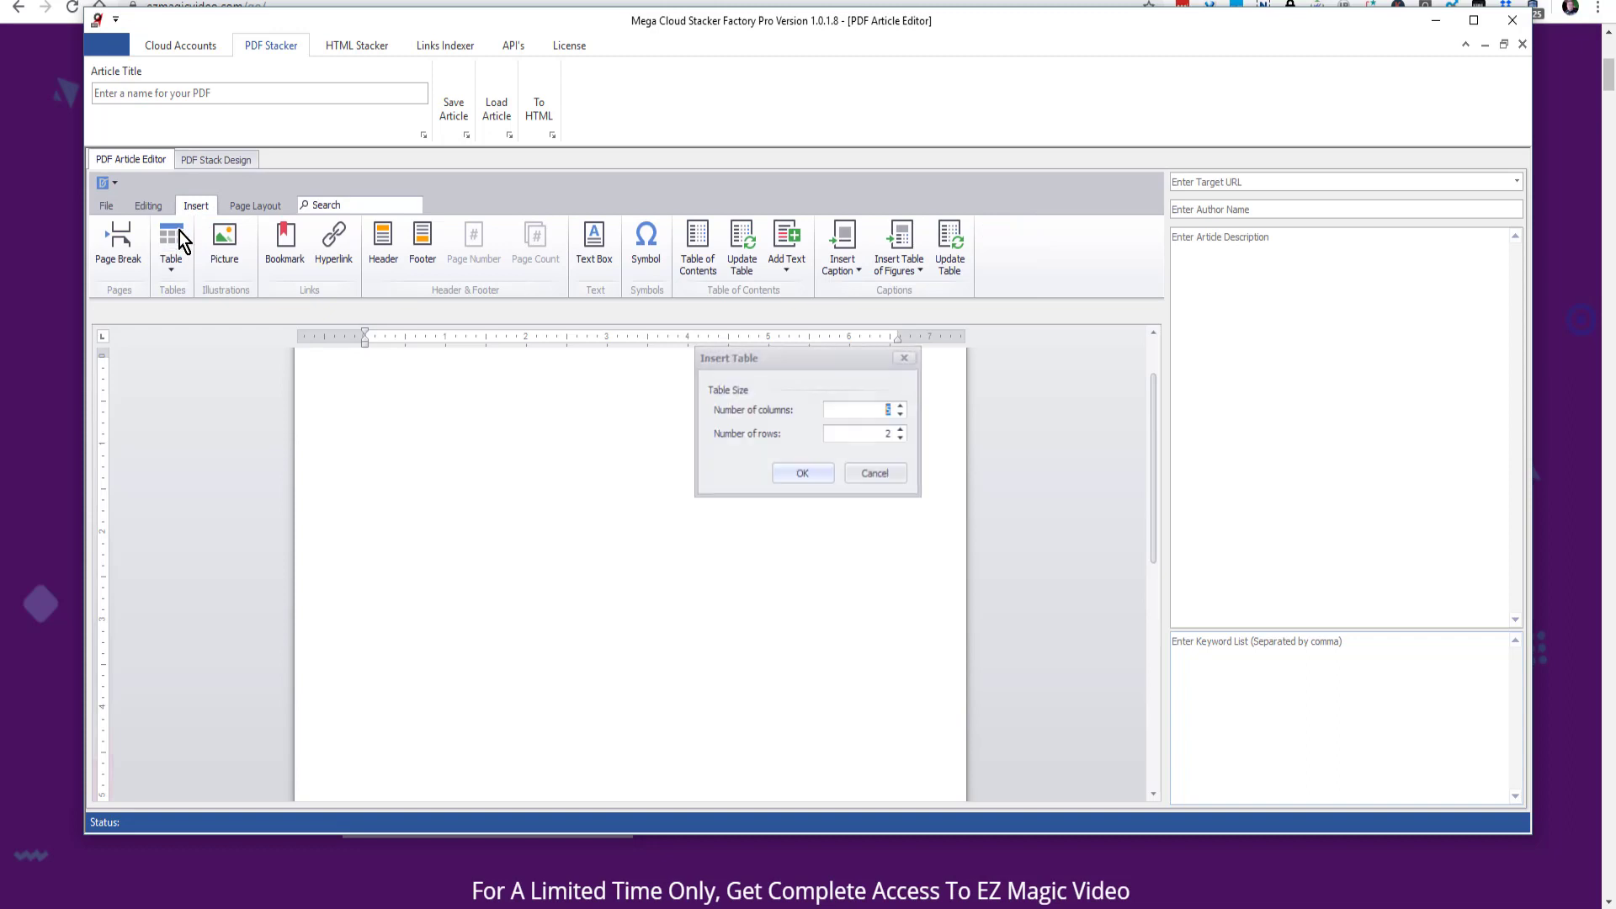
{"action": "double_click", "coordinate": [885, 410]}
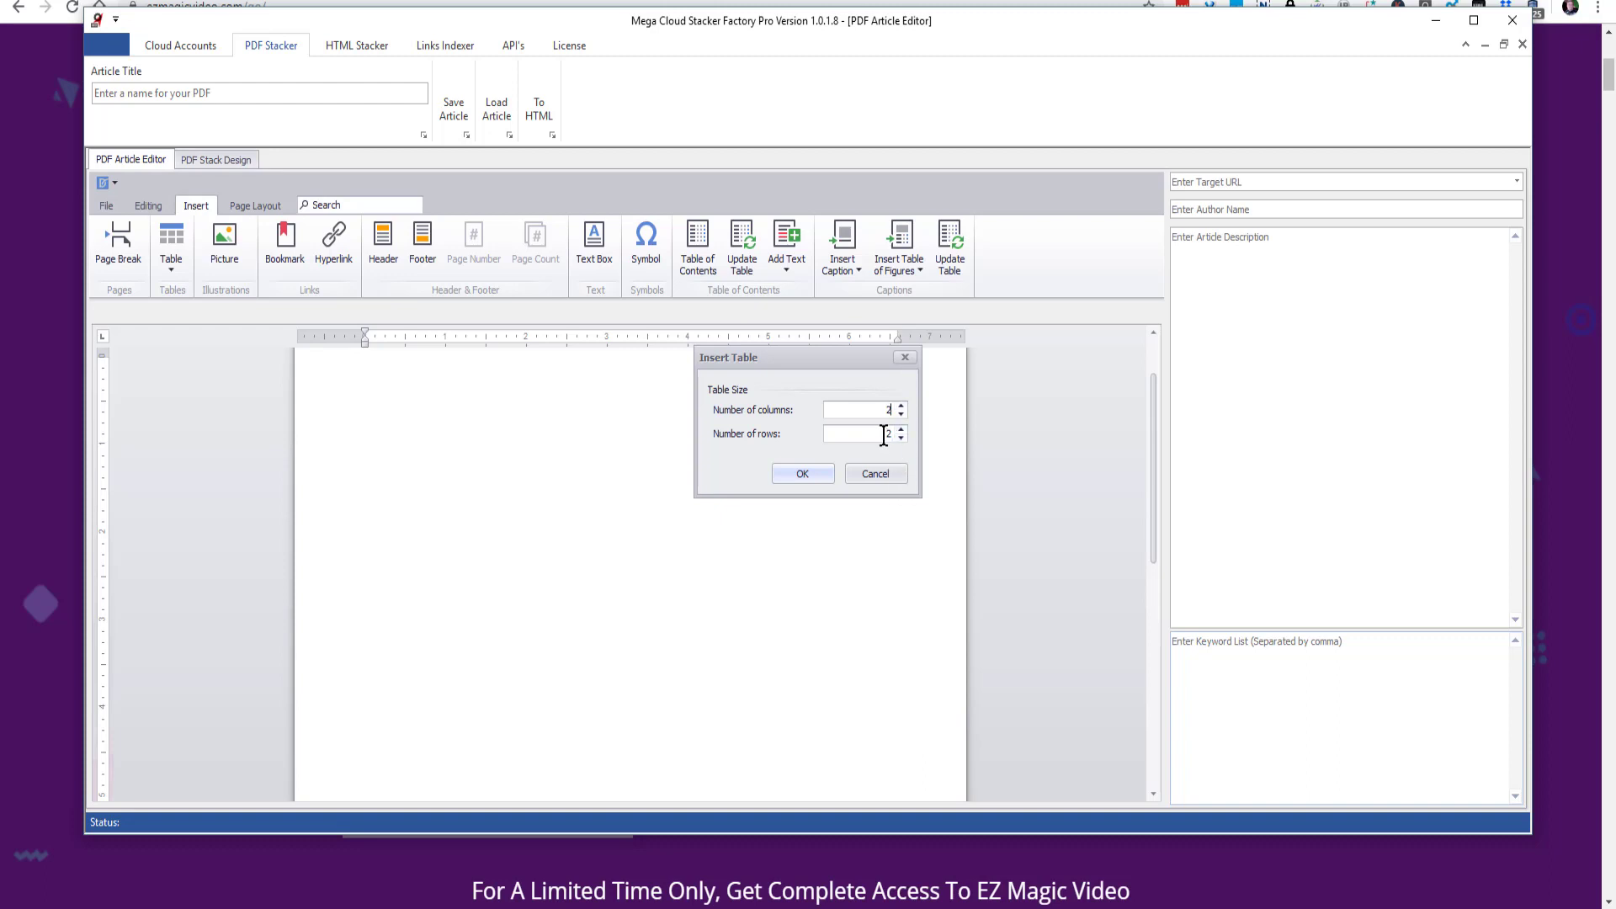
{"action": "left_click_drag", "start_coordinate": [882, 435], "coordinate": [901, 434]}
{"action": "left_click", "coordinate": [800, 472]}
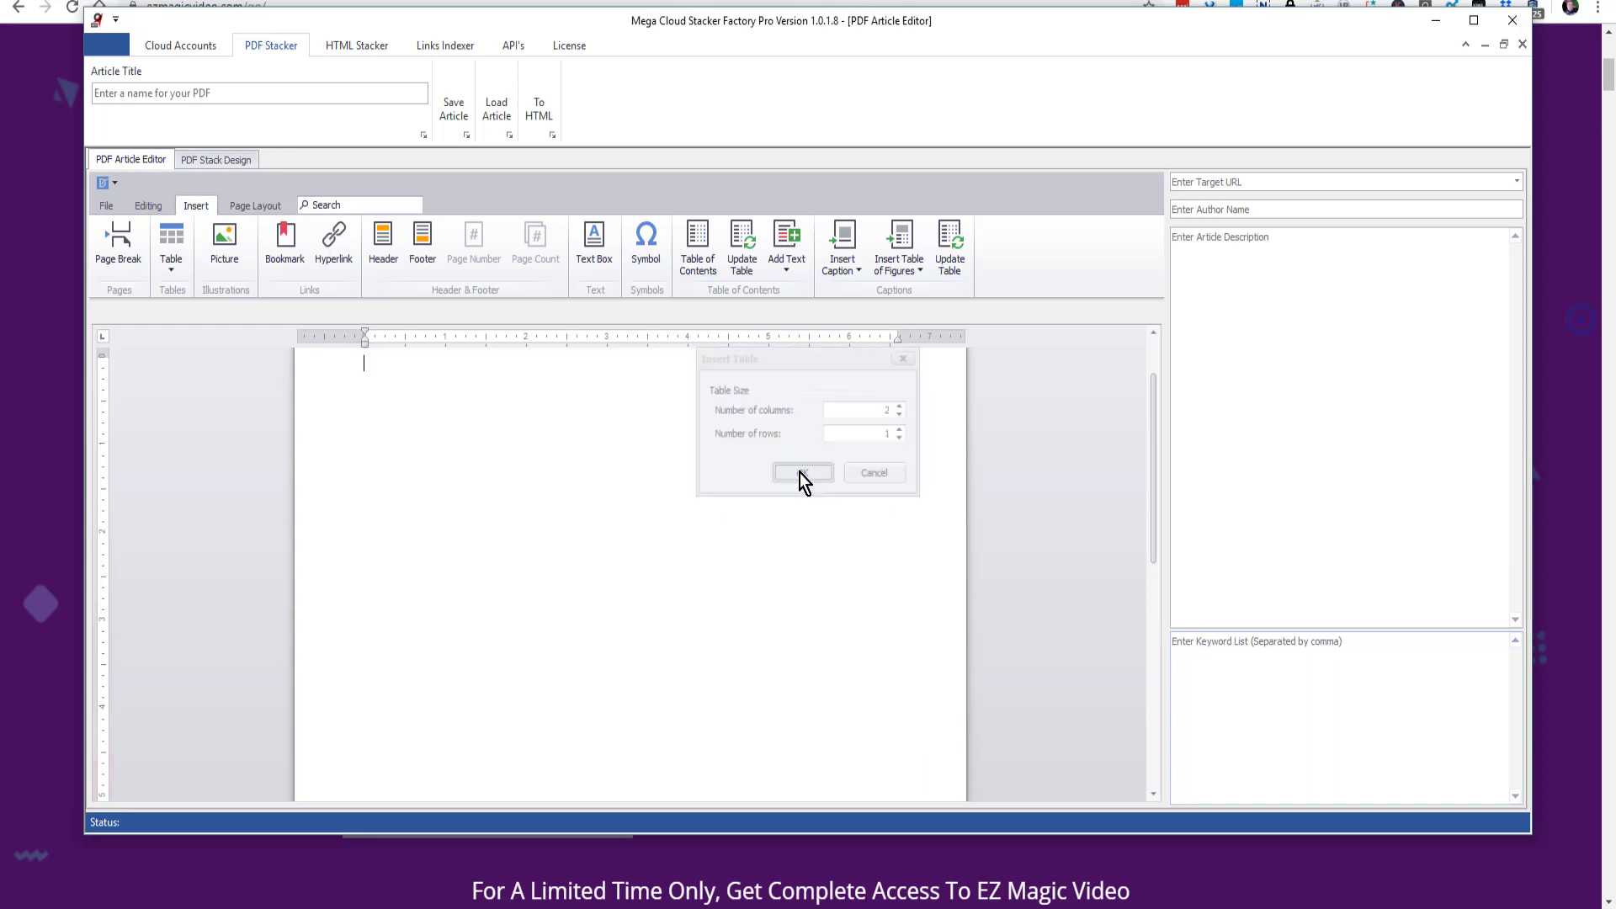
{"action": "left_click", "coordinate": [415, 360]}
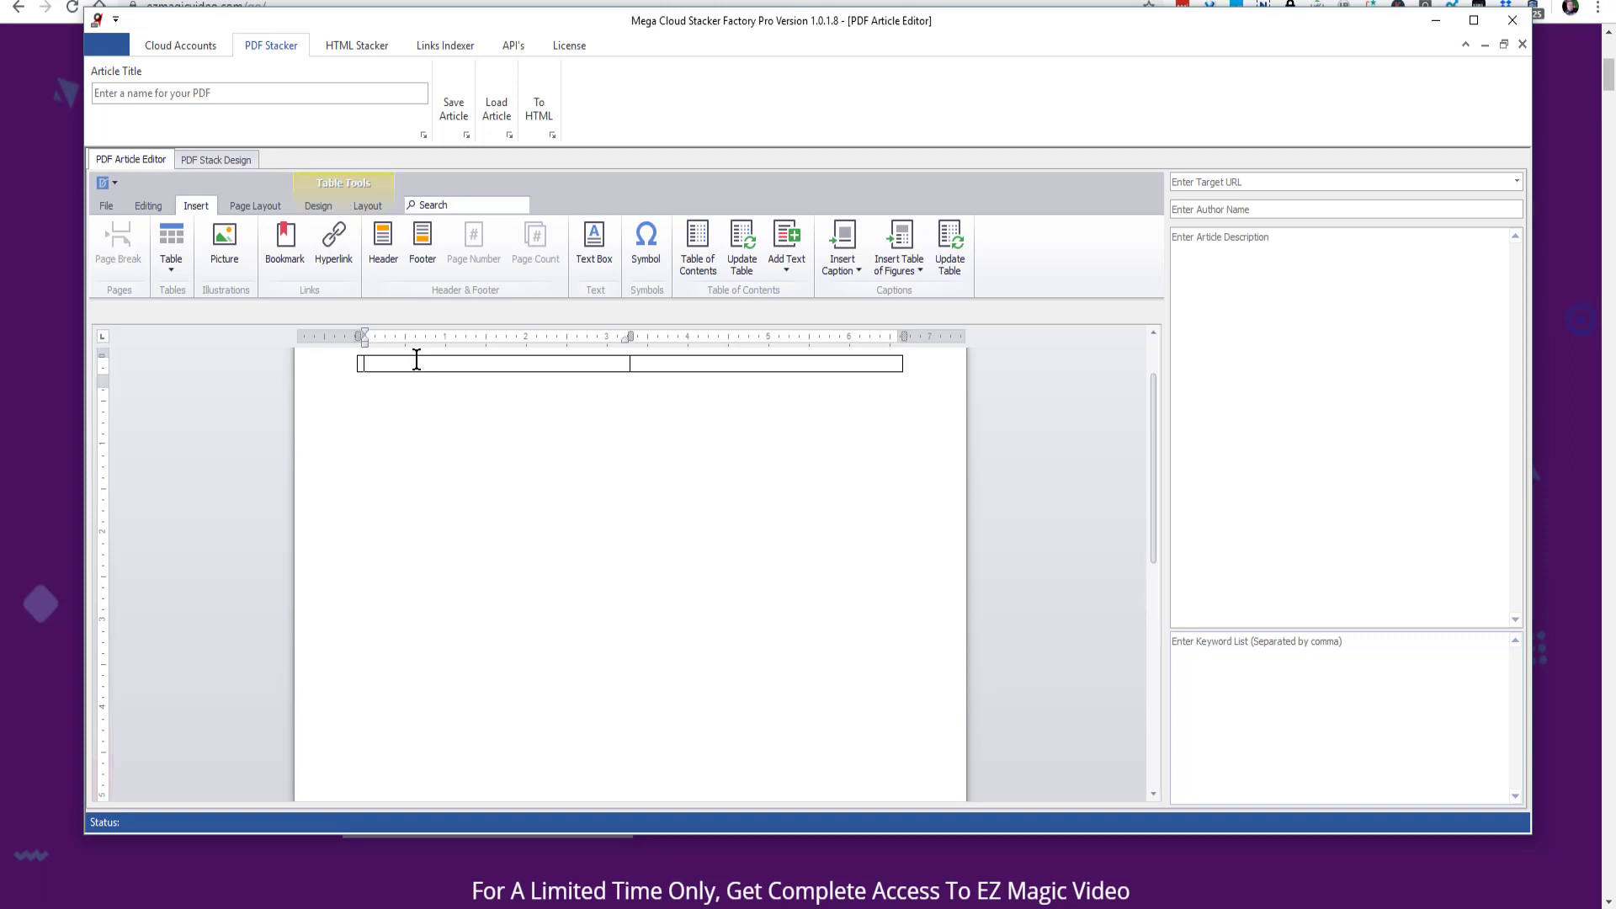
{"action": "key", "text": "ctrl+v"}
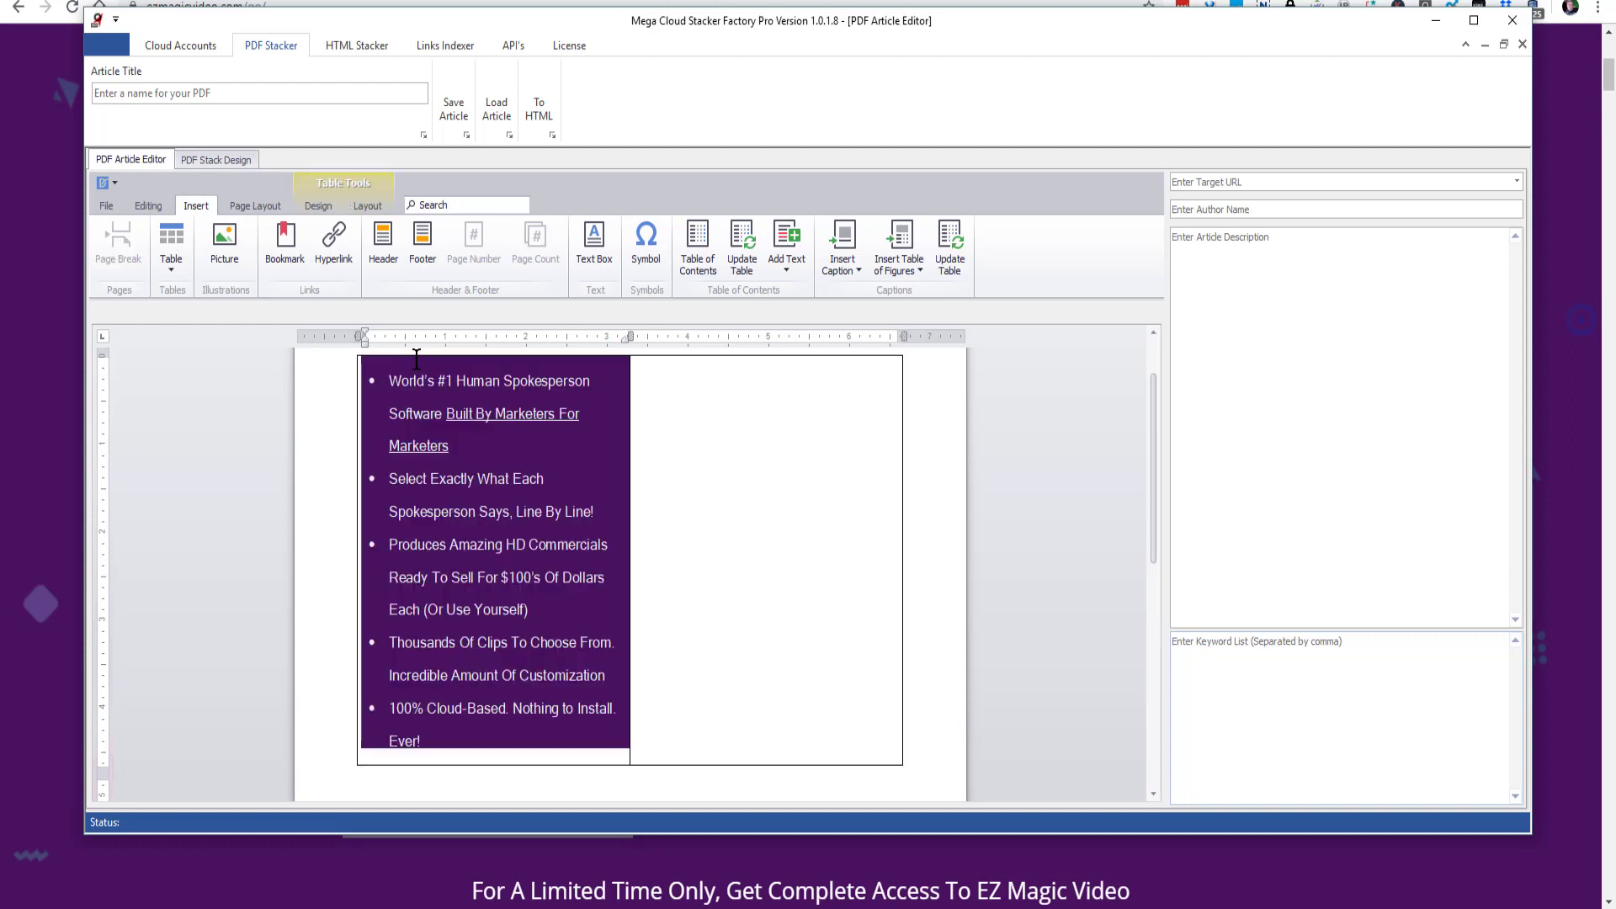
- Copy the second column of feature bullets from the web page and paste it into the article table's second cell
{"action": "left_click", "coordinate": [1163, 843]}
{"action": "left_click_drag", "start_coordinate": [1028, 800], "coordinate": [848, 600]}
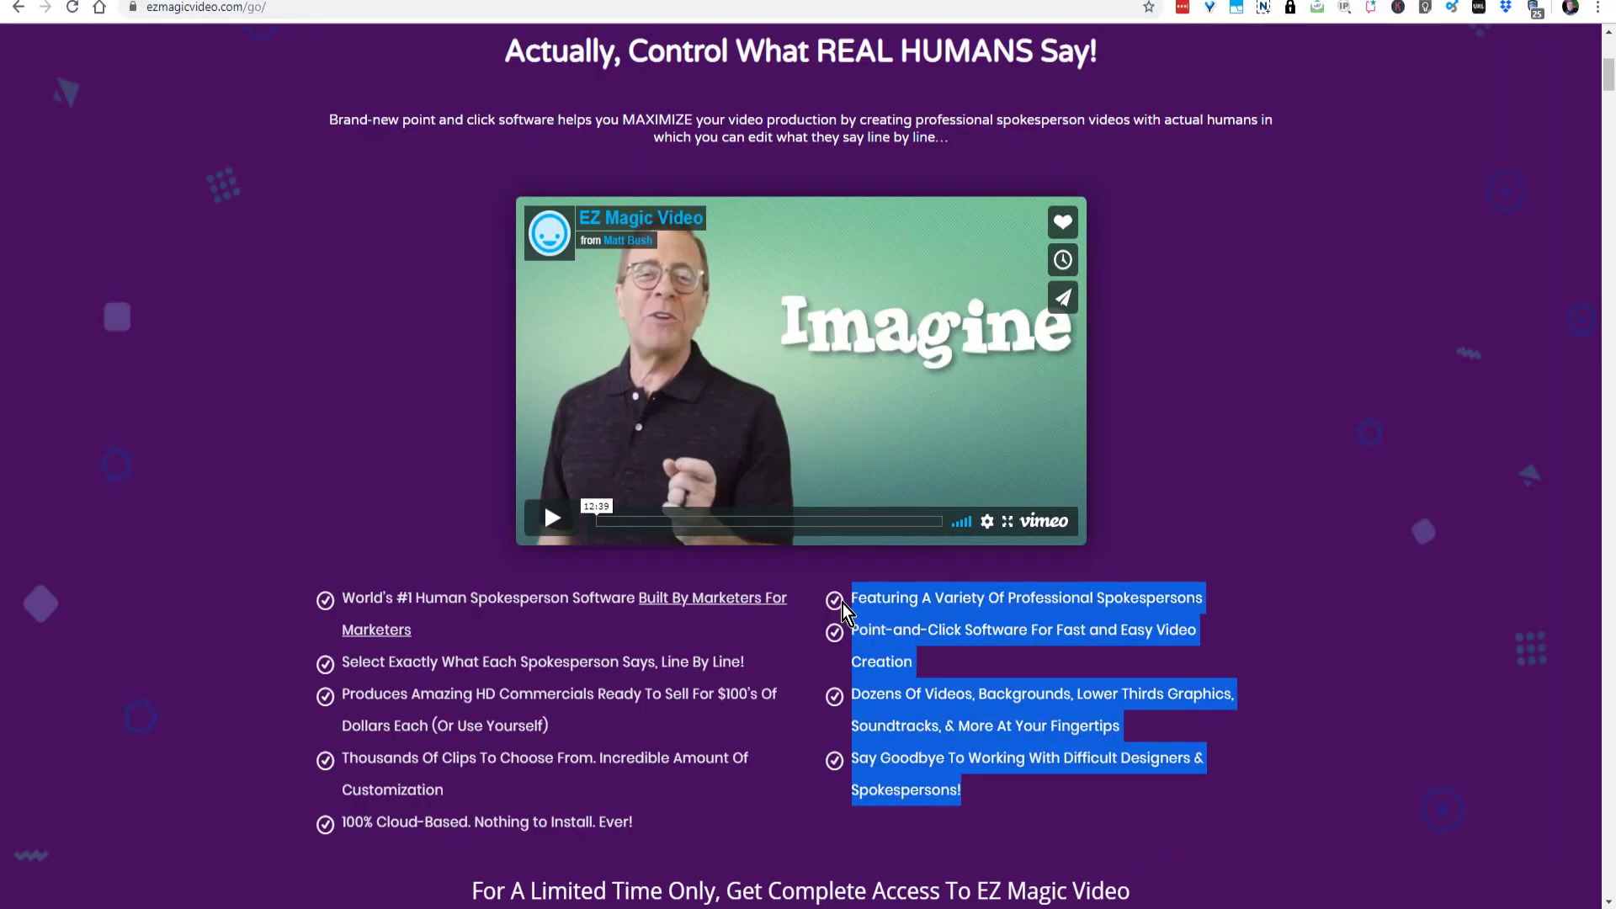
{"action": "right_click", "coordinate": [871, 618]}
{"action": "left_click", "coordinate": [911, 633]}
{"action": "left_click", "coordinate": [885, 906]}
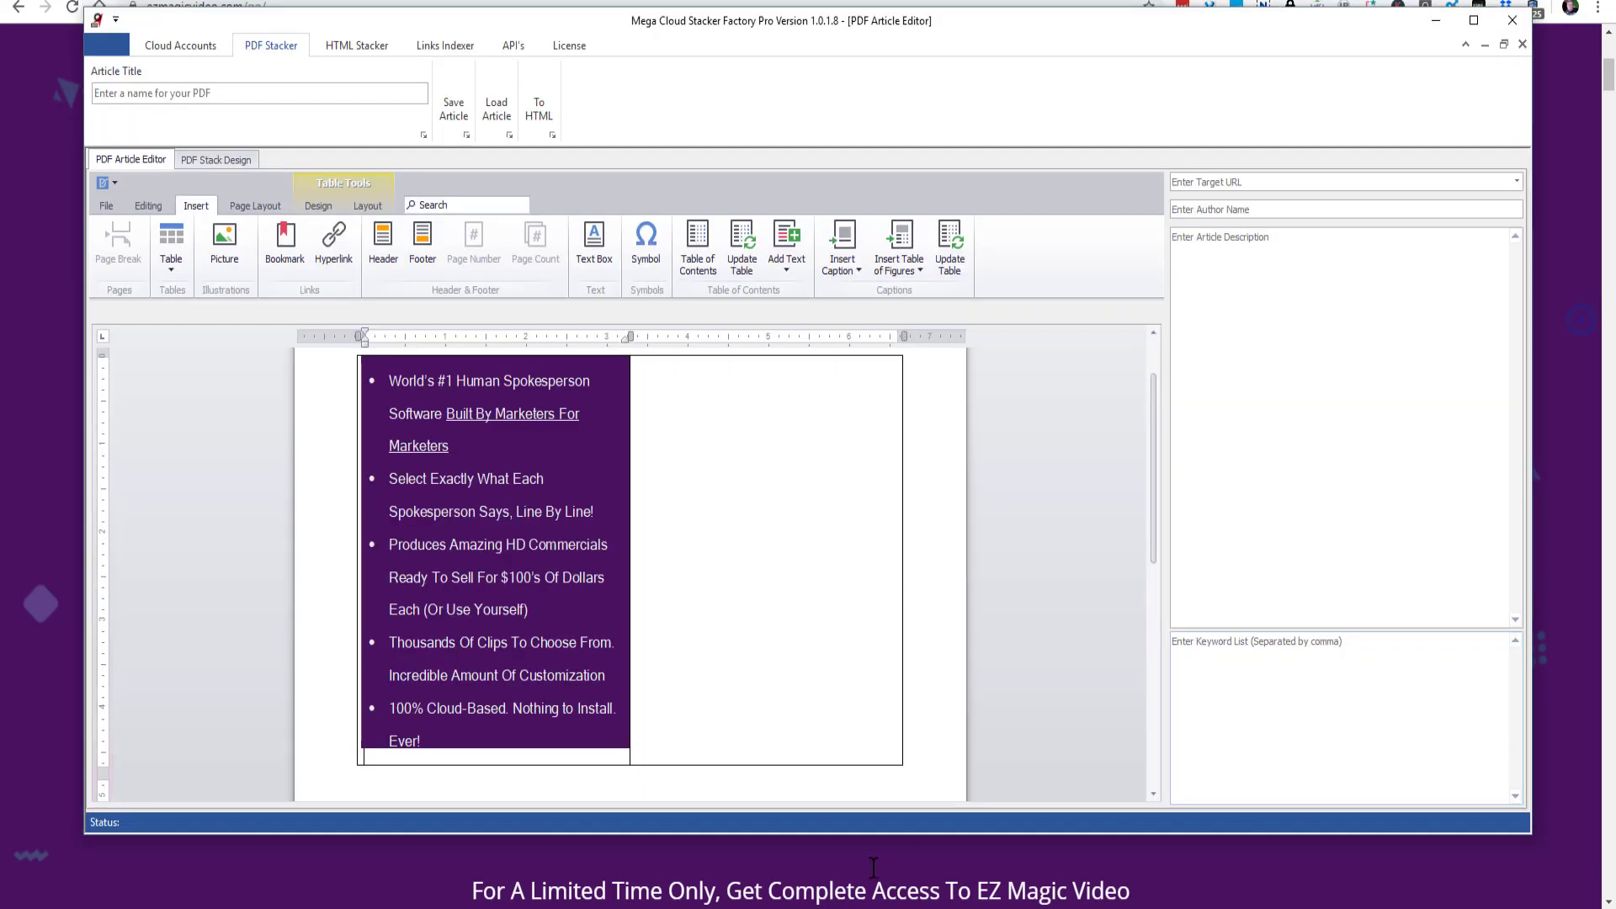
{"action": "left_click", "coordinate": [668, 389]}
{"action": "key", "text": "ctrl+v"}
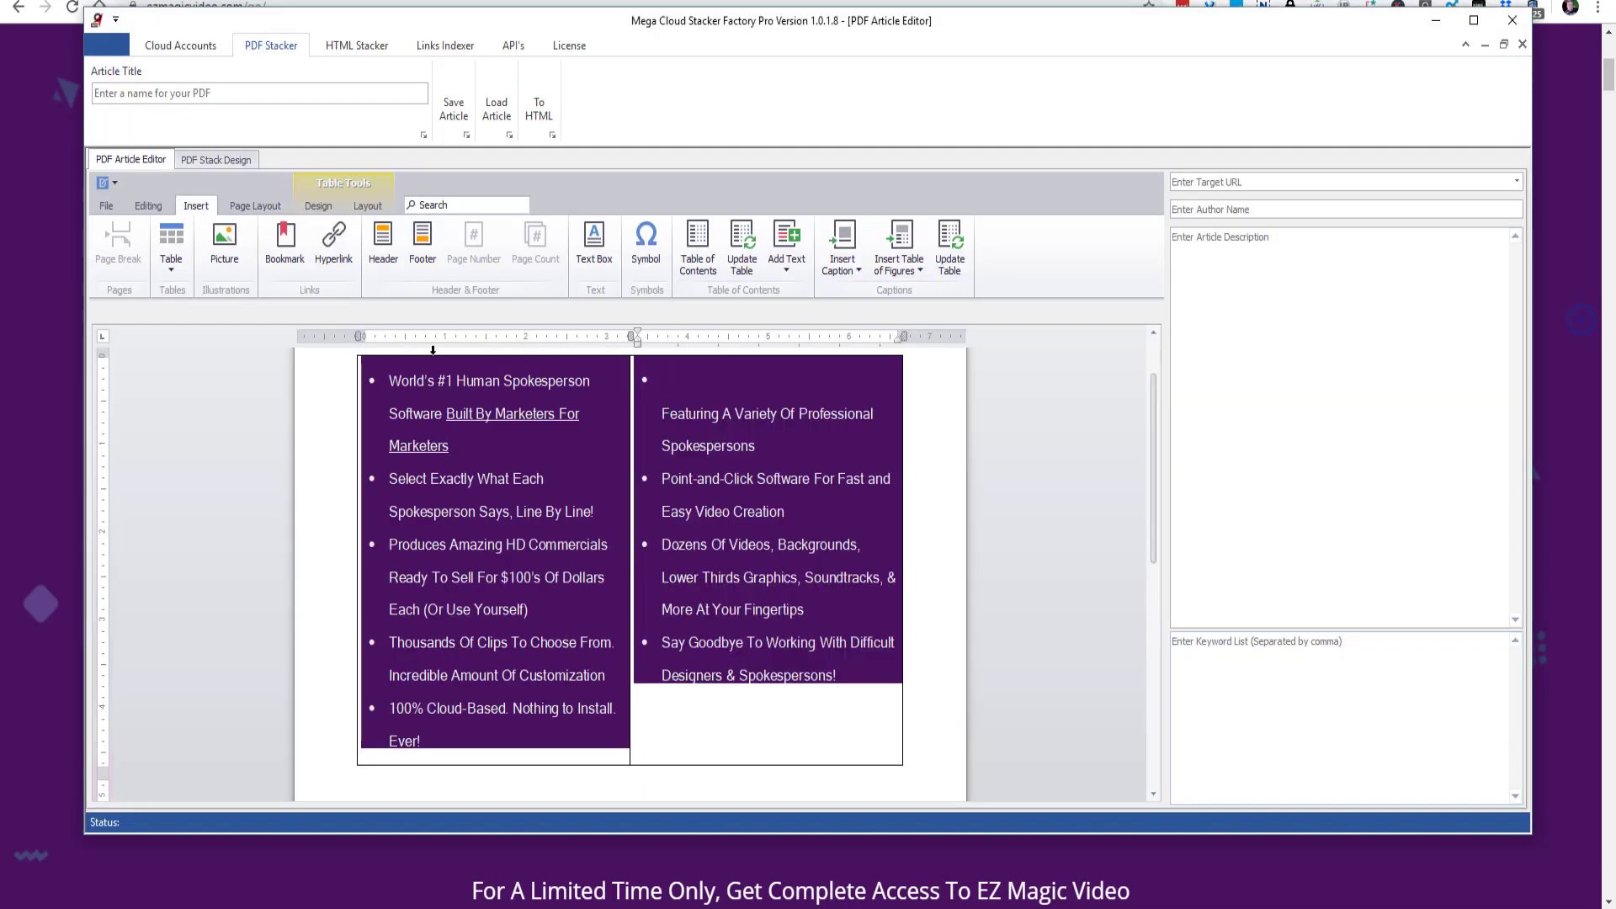
- Clear all formatting from the bullet text in both cells of the article table
{"action": "left_click_drag", "start_coordinate": [373, 363], "coordinate": [790, 606]}
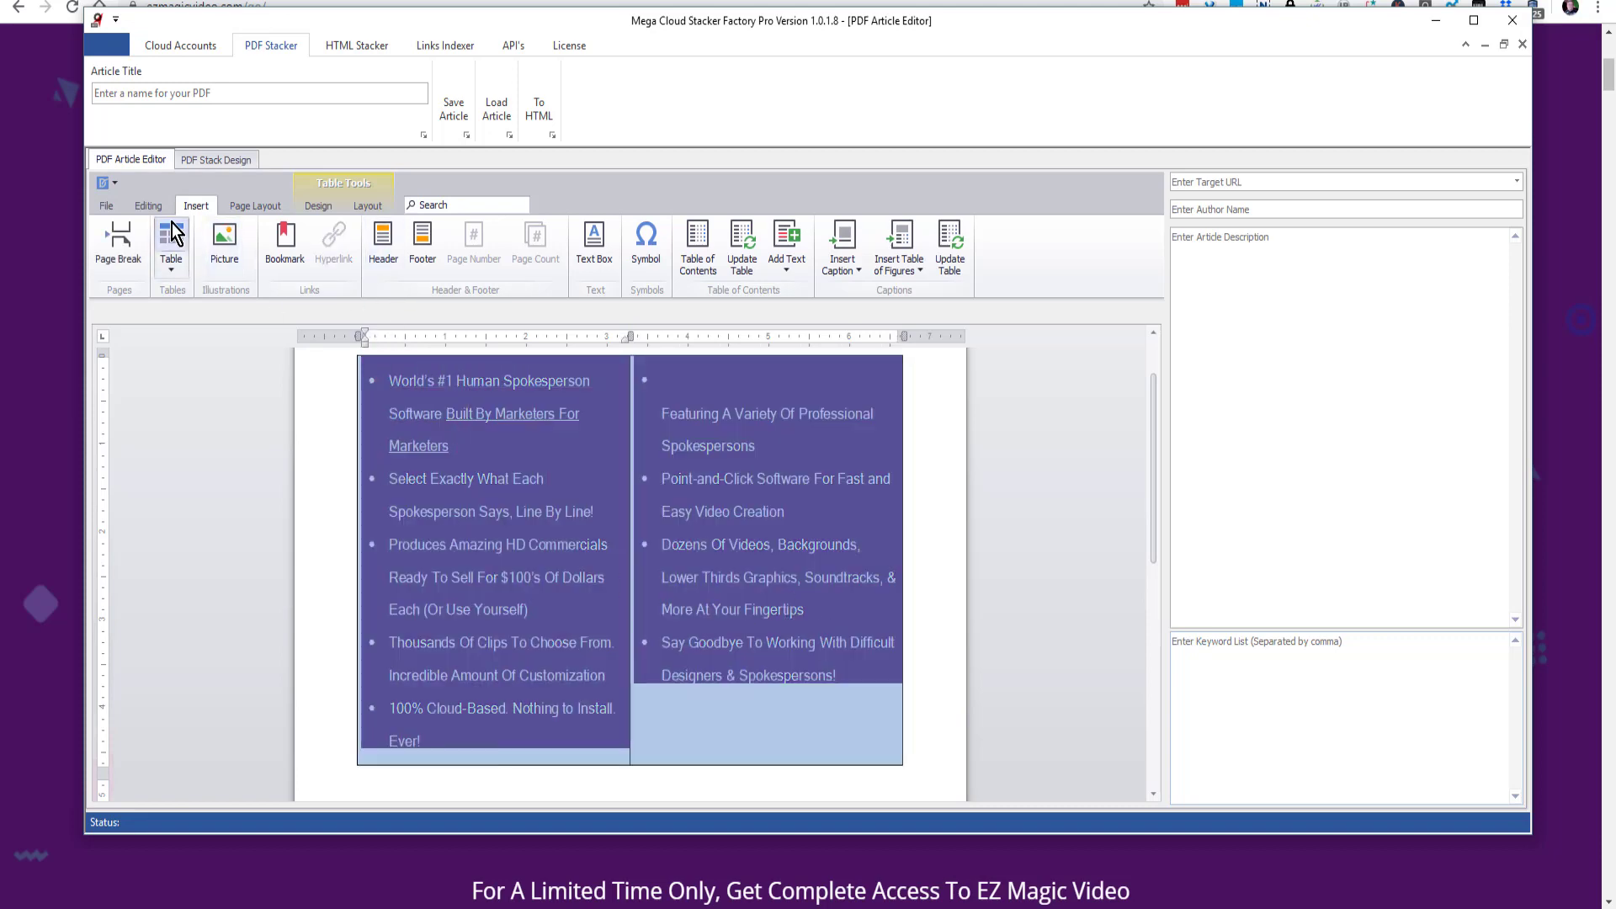
{"action": "left_click", "coordinate": [150, 206]}
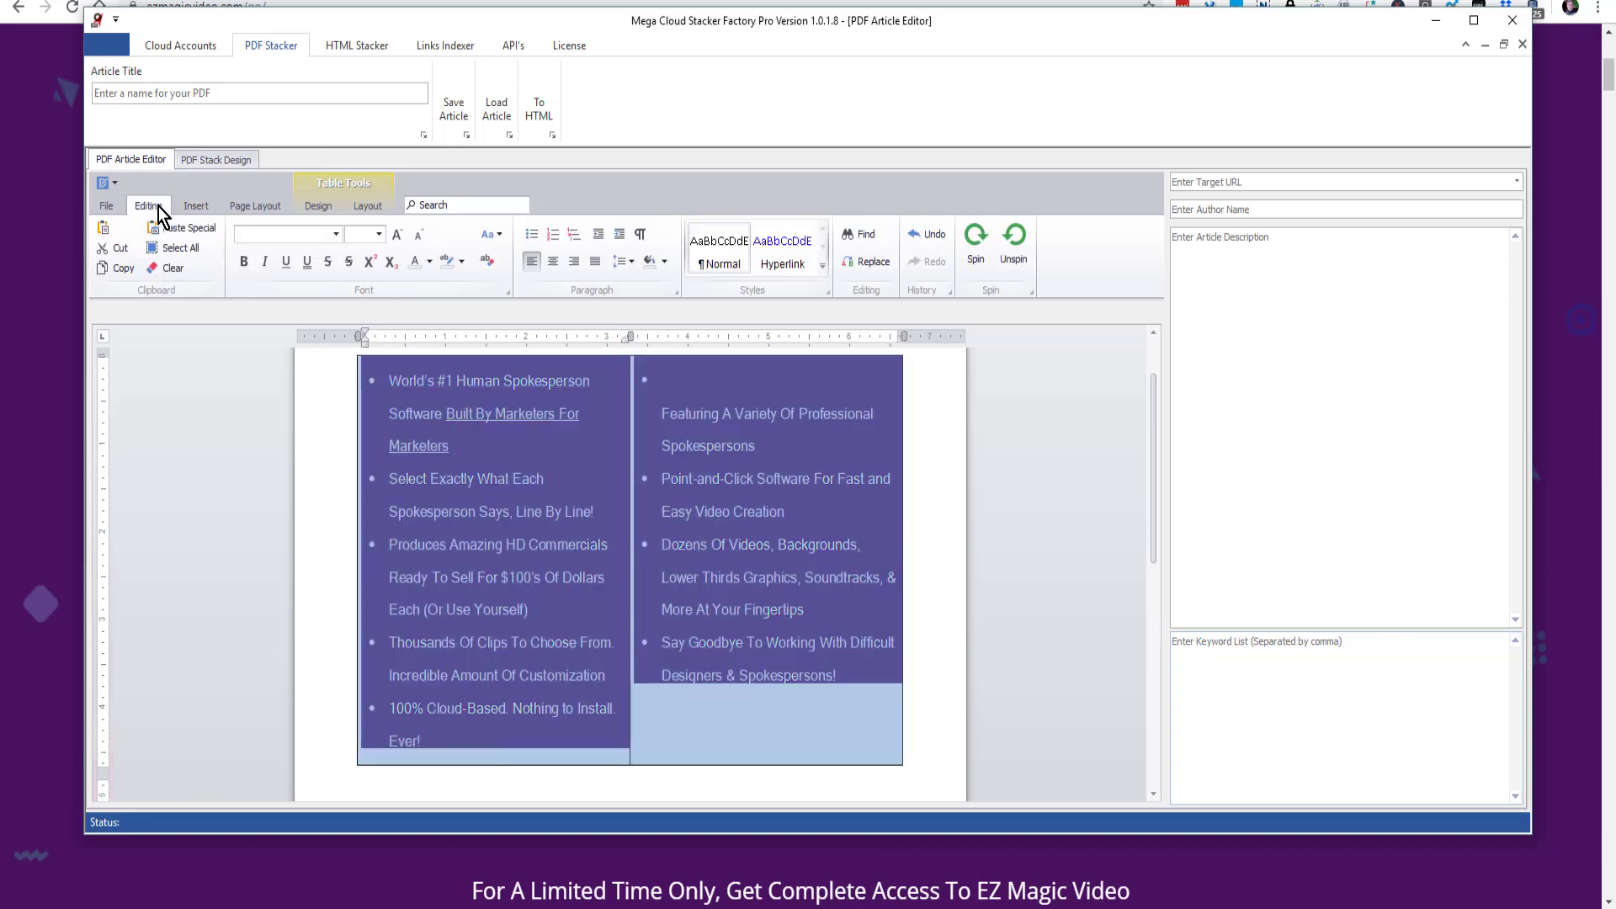
{"action": "left_click", "coordinate": [487, 266]}
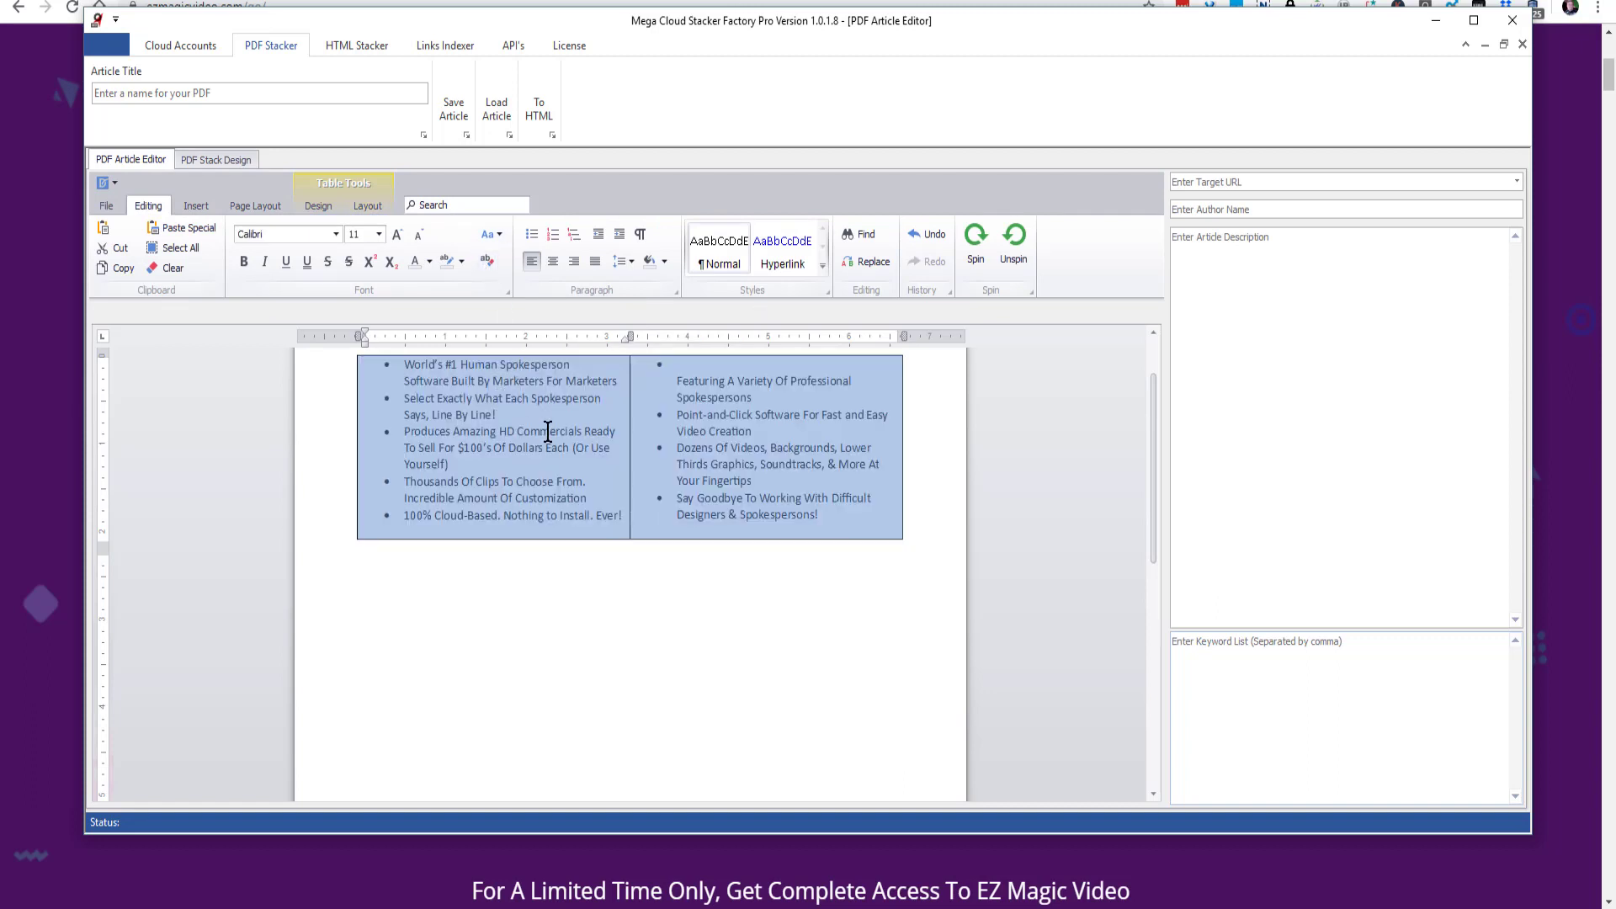
- Set the table's bullet text to the Raleway font at size 14, without bold
{"action": "left_click", "coordinate": [337, 231]}
{"action": "type", "text": "Raleway"}
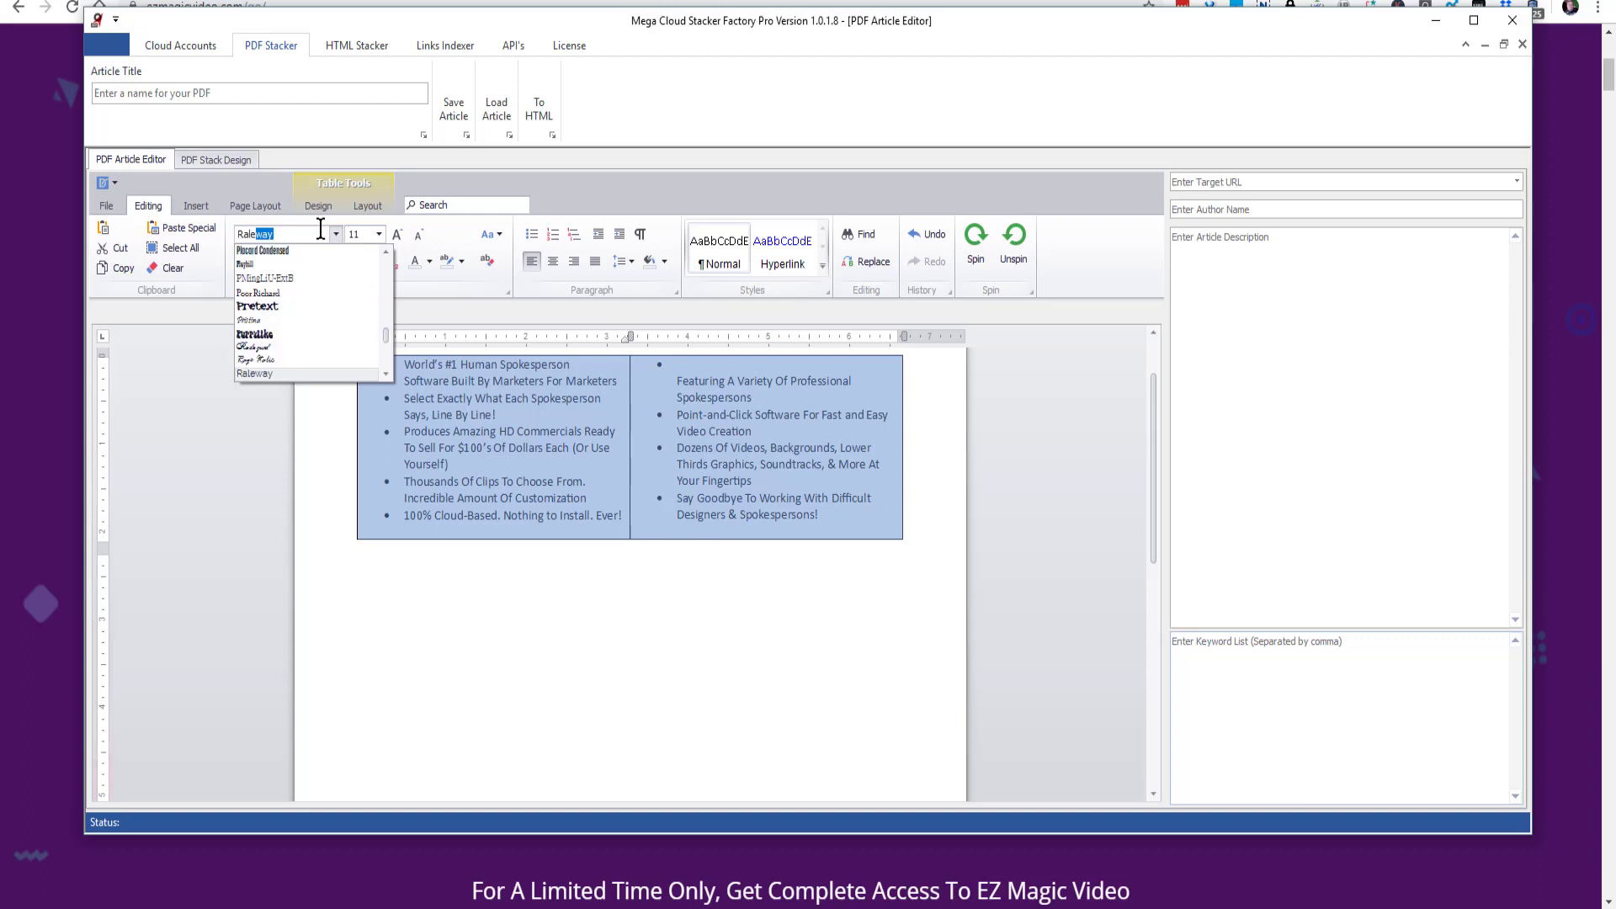
{"action": "left_click", "coordinate": [380, 234]}
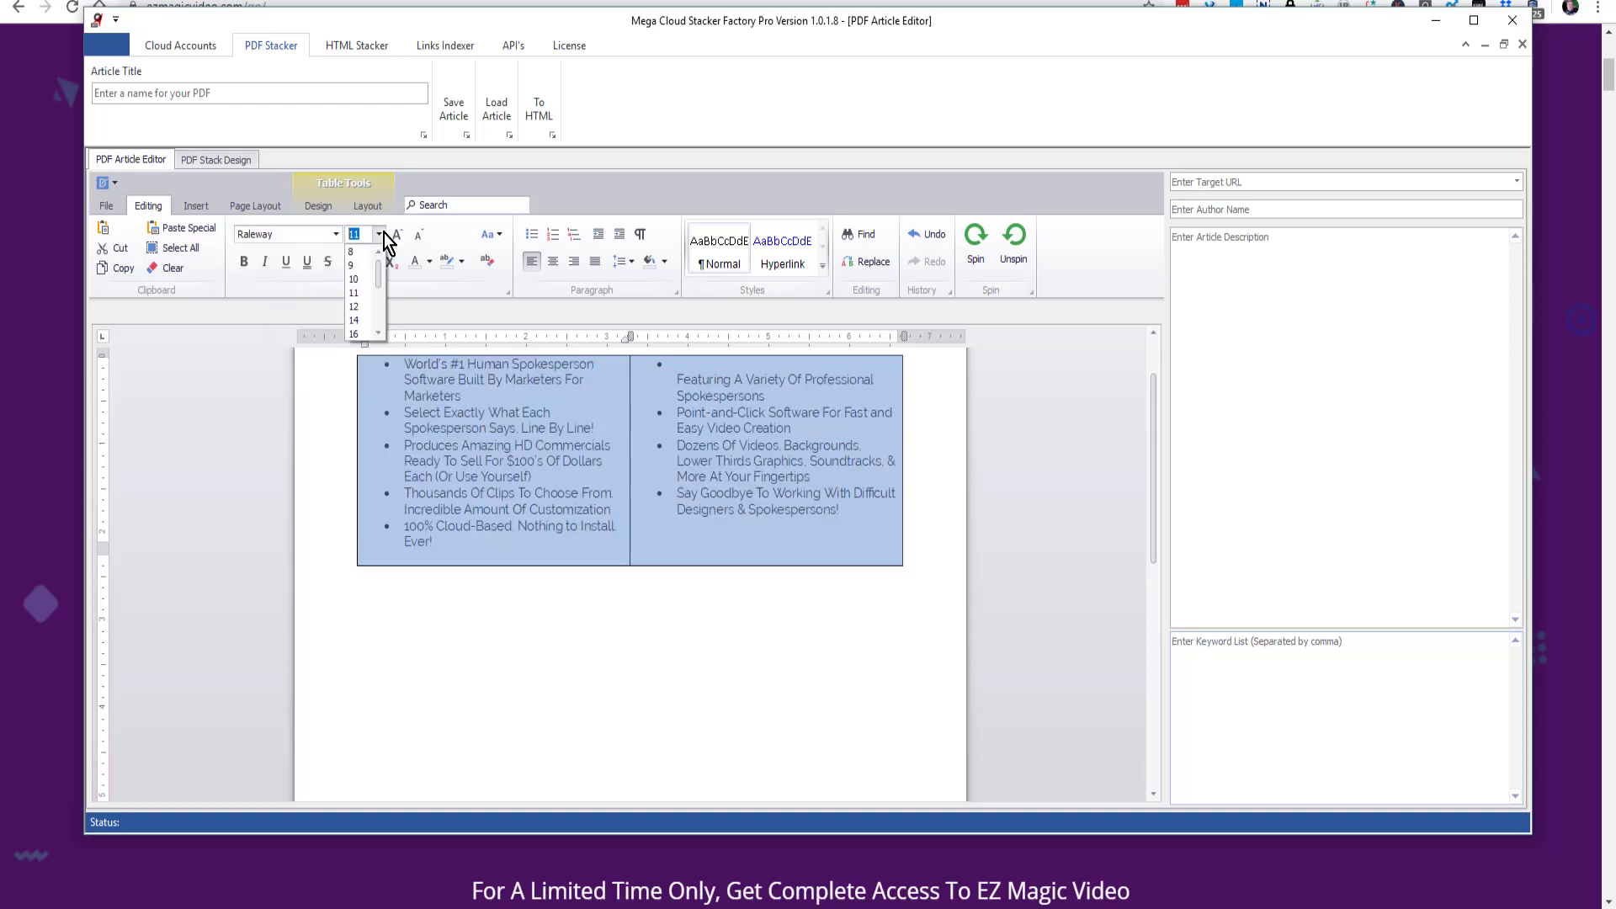
{"action": "left_click", "coordinate": [357, 320]}
{"action": "left_click", "coordinate": [244, 265]}
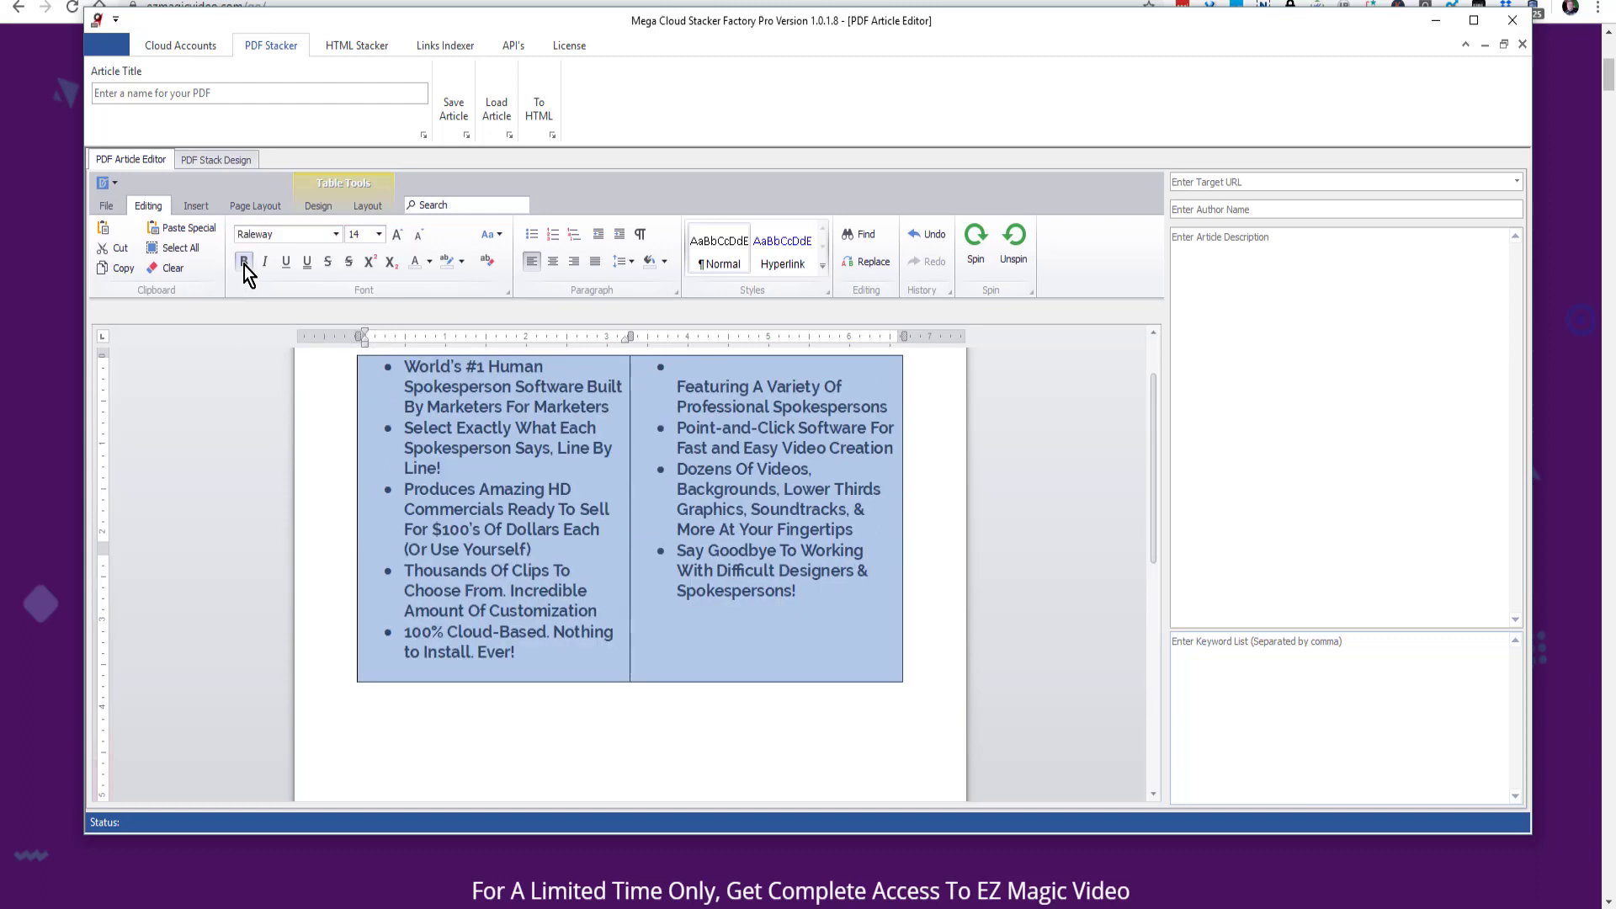
{"action": "left_click", "coordinate": [244, 265]}
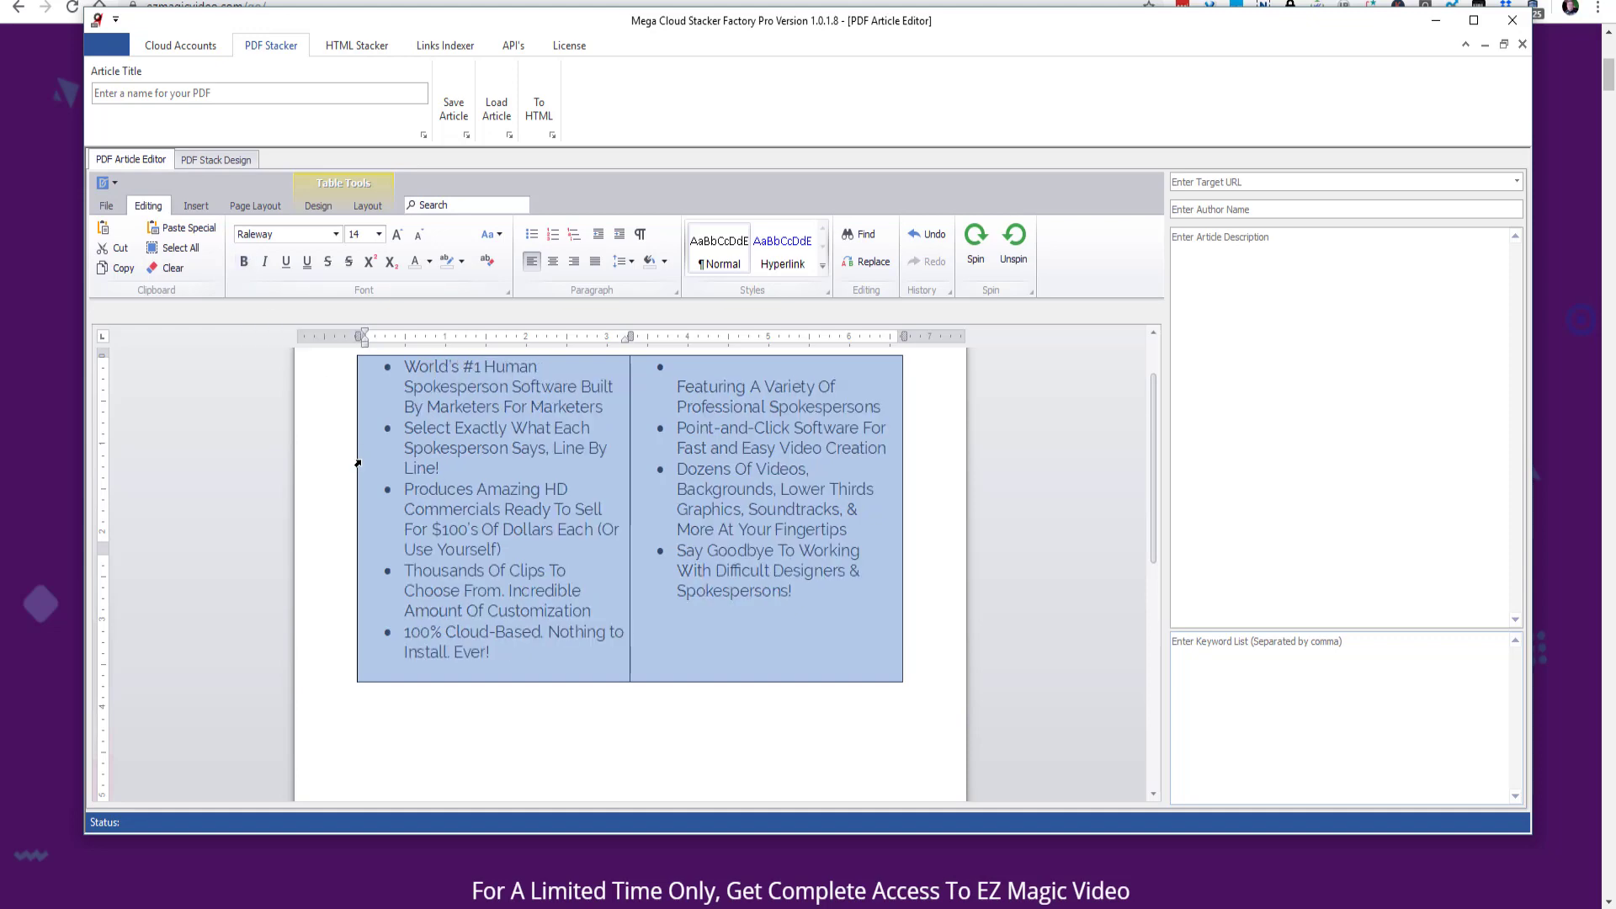
- Widen the article table by moving its left and right outer borders outward into the page margins
{"action": "left_click_drag", "start_coordinate": [357, 454], "coordinate": [330, 455]}
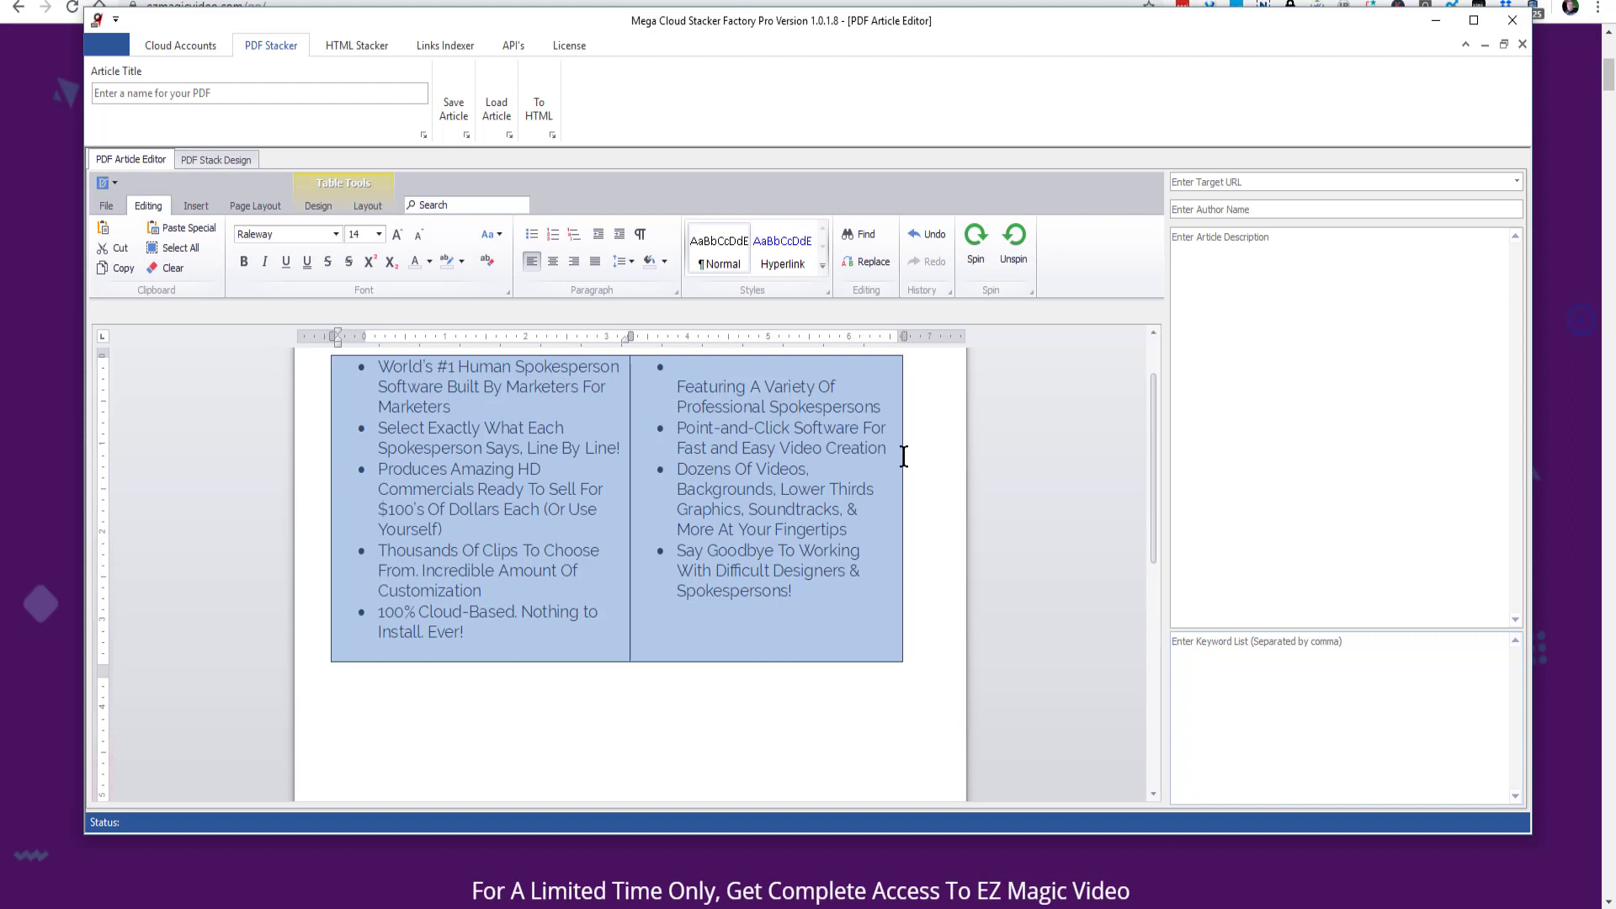
{"action": "left_click_drag", "start_coordinate": [903, 457], "coordinate": [935, 457]}
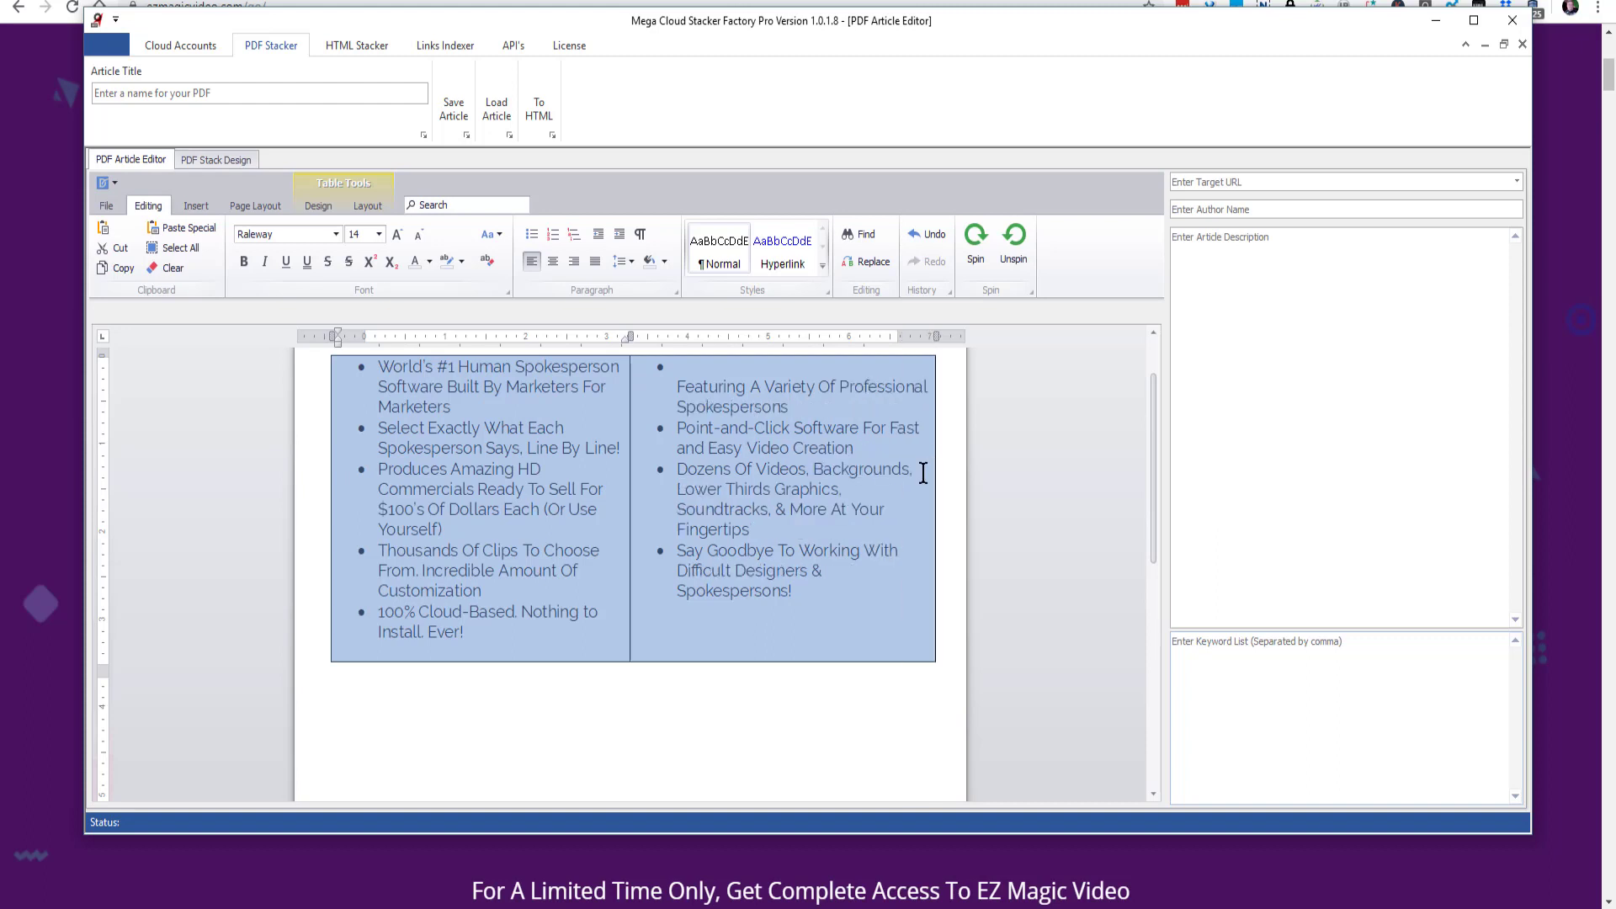
{"action": "left_click", "coordinate": [498, 694]}
- Remove the line break before "Featuring A Variety Of Professional Spokespersons" in the table's second cell
{"action": "scroll", "coordinate": [665, 436], "scroll_direction": "up", "scroll_amount": 2}
{"action": "left_click", "coordinate": [673, 448]}
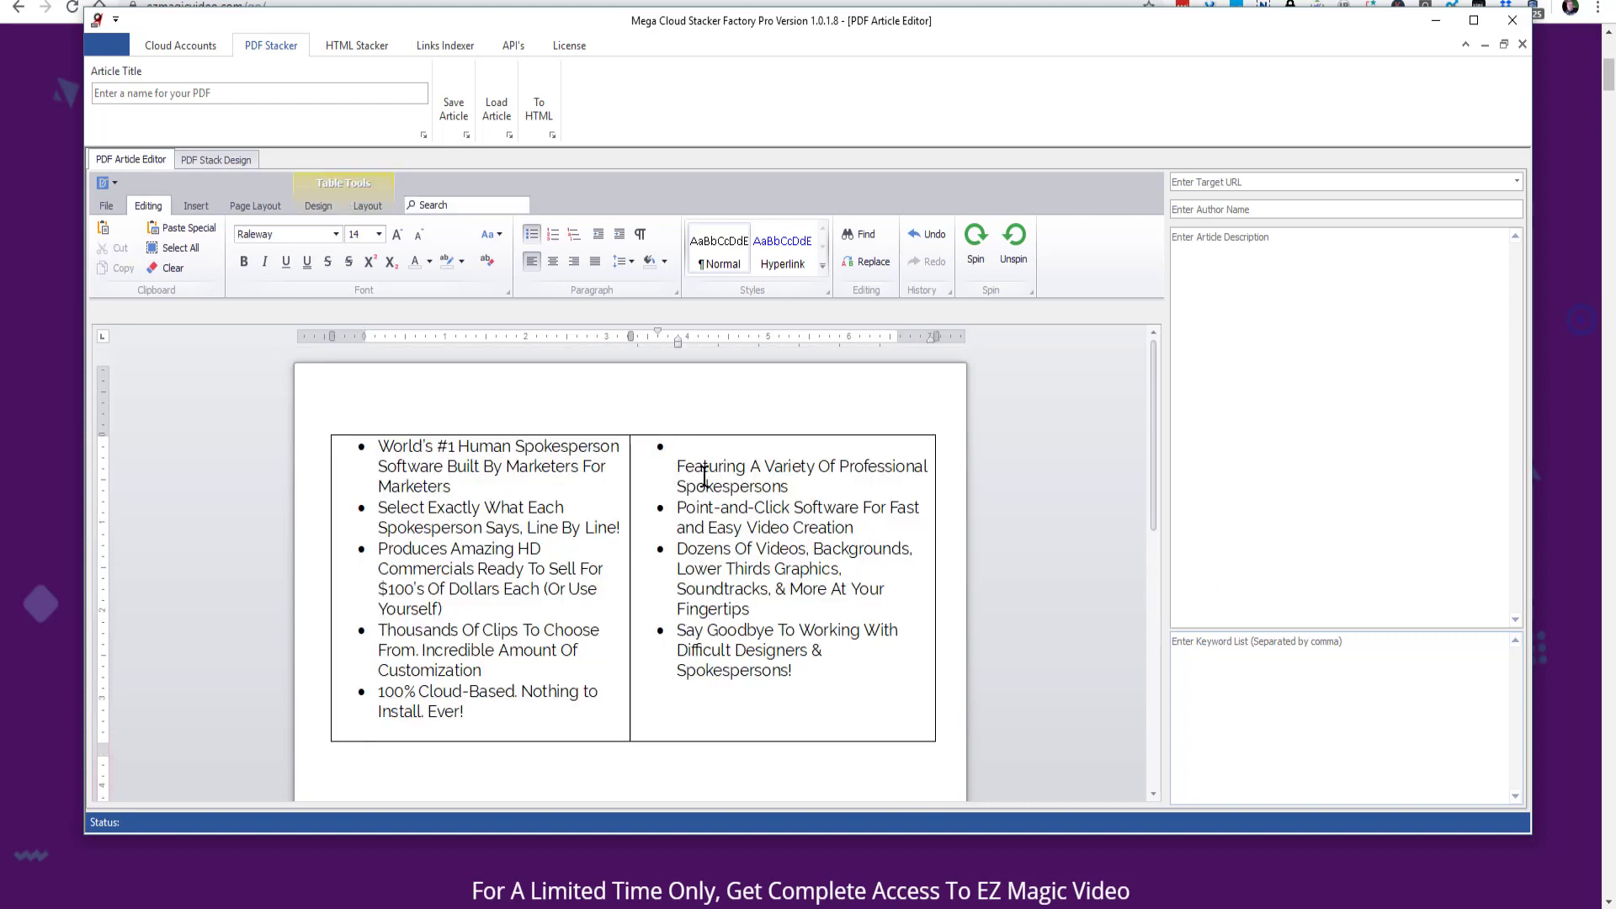
{"action": "key", "text": "Delete"}
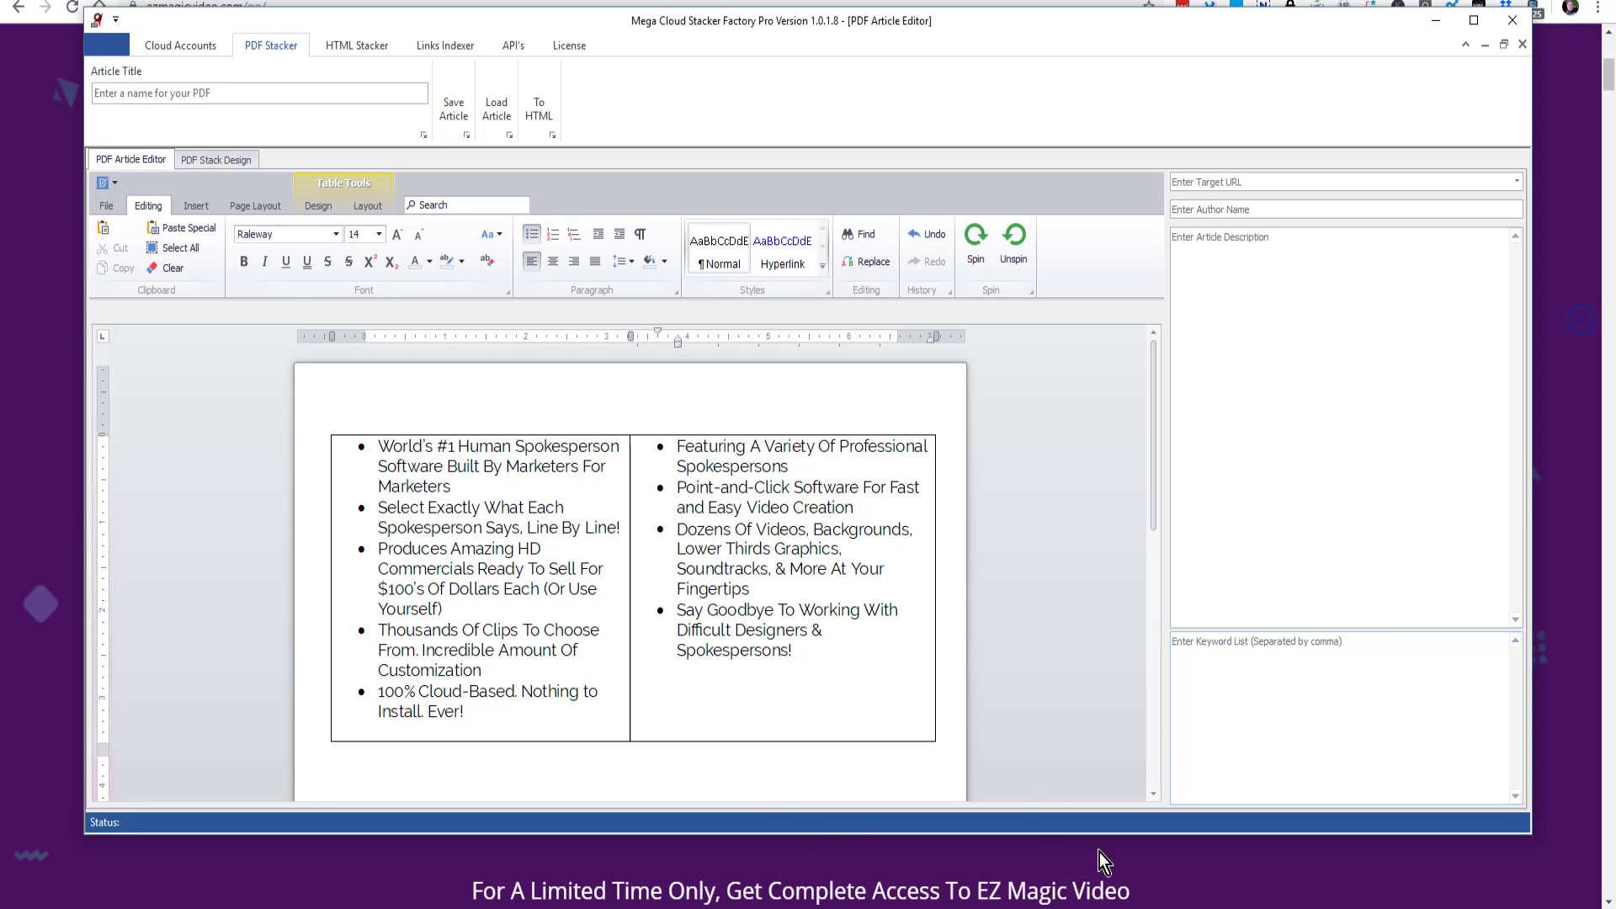
- Switch to the web page and copy the text "For A Limited Time Only, Get Complete Access To EZ Magic Video Plus The Upgrade At A 75% Discount"
{"action": "left_click", "coordinate": [1199, 859]}
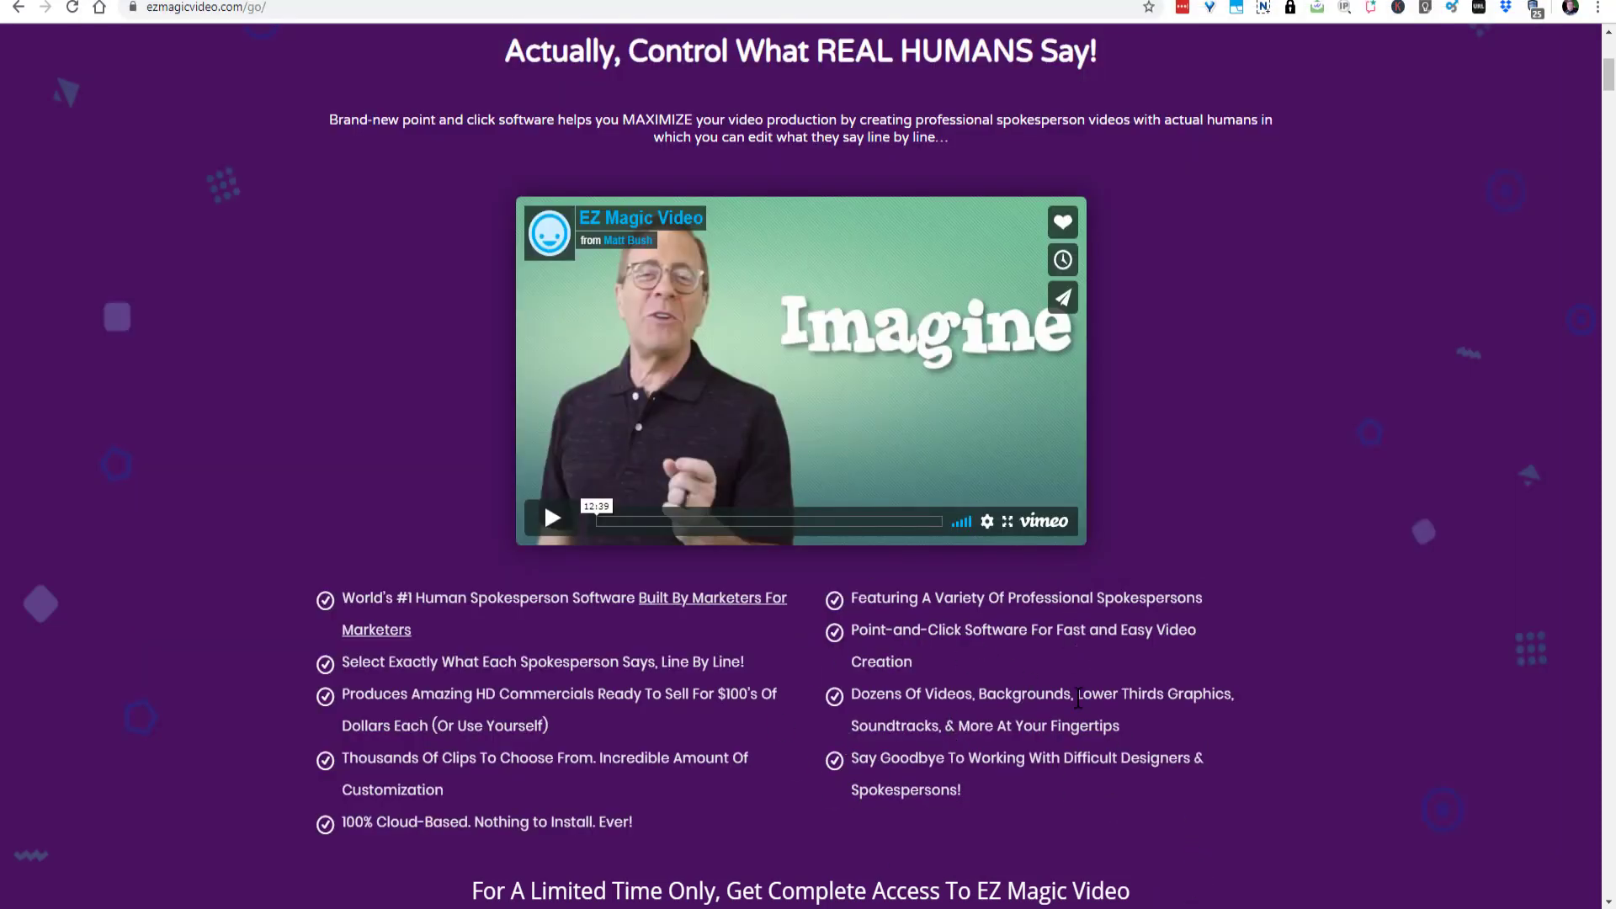
{"action": "left_click_drag", "start_coordinate": [472, 858], "coordinate": [1023, 906]}
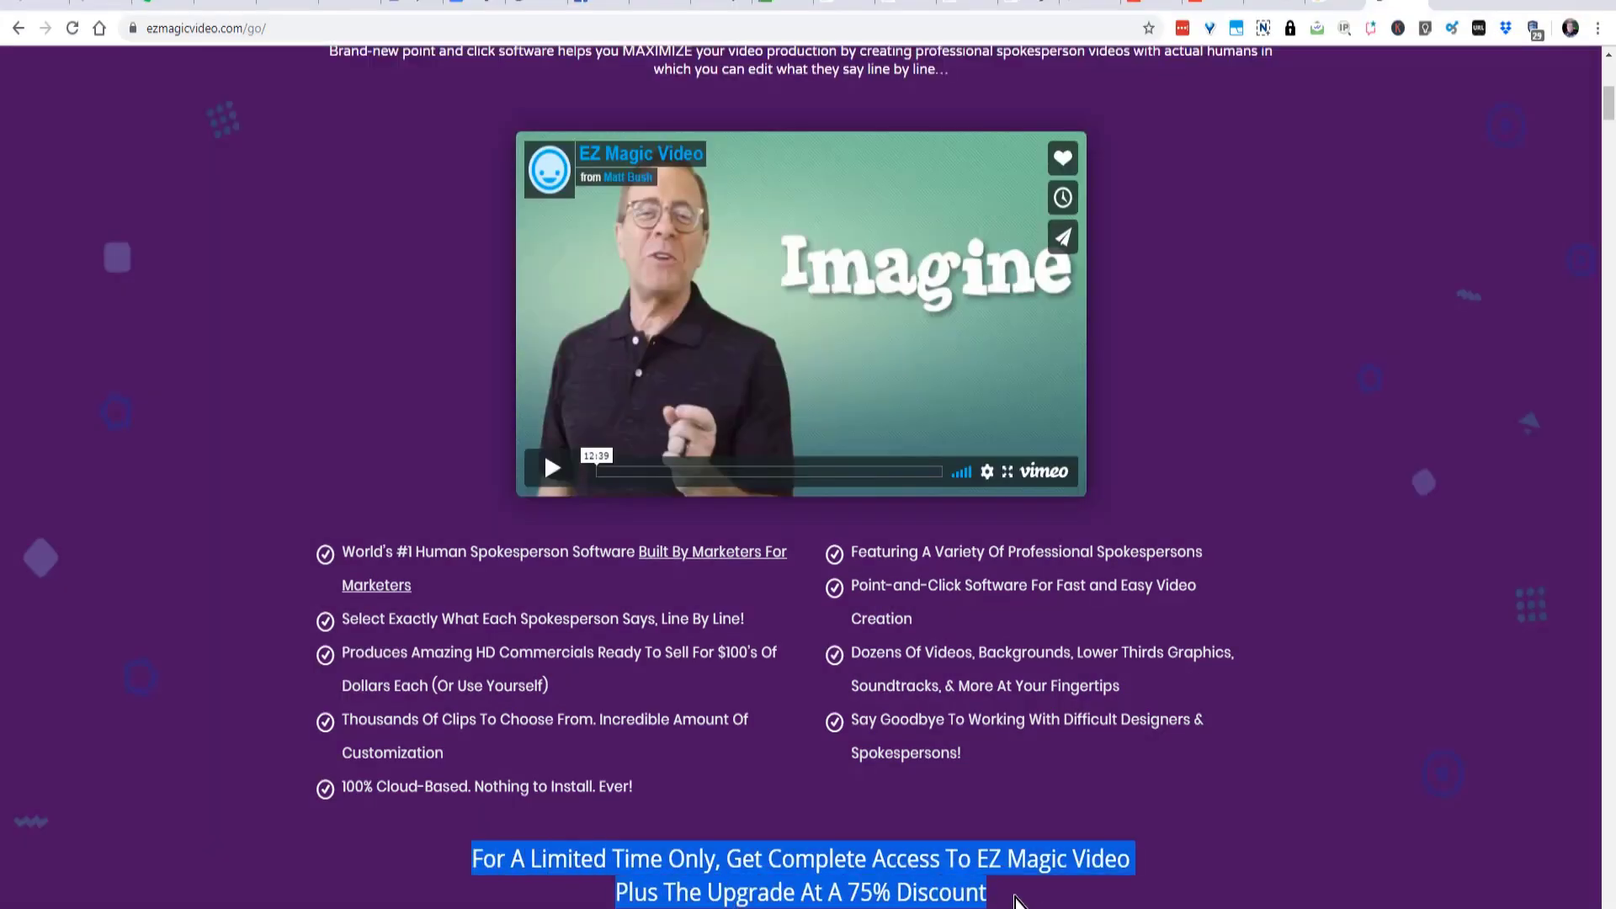
{"action": "right_click", "coordinate": [946, 876]}
{"action": "left_click", "coordinate": [1002, 621]}
- Capture the orange "CLICK HERE TO GET EZ MAGIC VIDEO + UPGRADE NOW" banner with Snagit, about 780 x 93 px, and return to the web page
{"action": "scroll", "coordinate": [820, 507], "scroll_direction": "down", "scroll_amount": 5}
{"action": "right_click", "coordinate": [820, 506]}
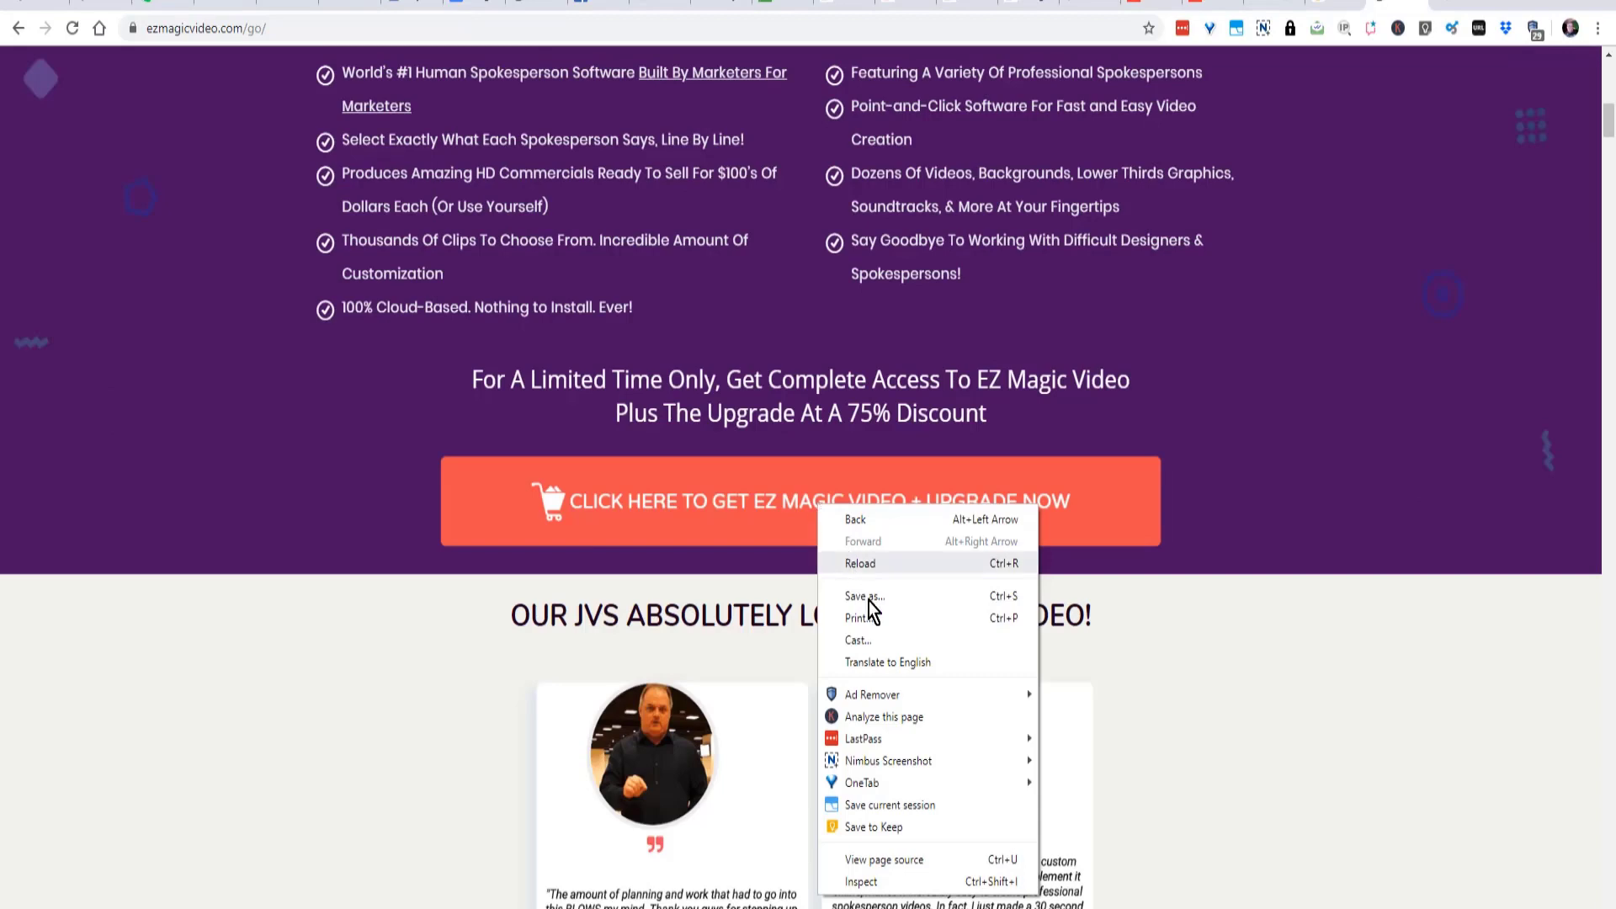
{"action": "right_click", "coordinate": [796, 506]}
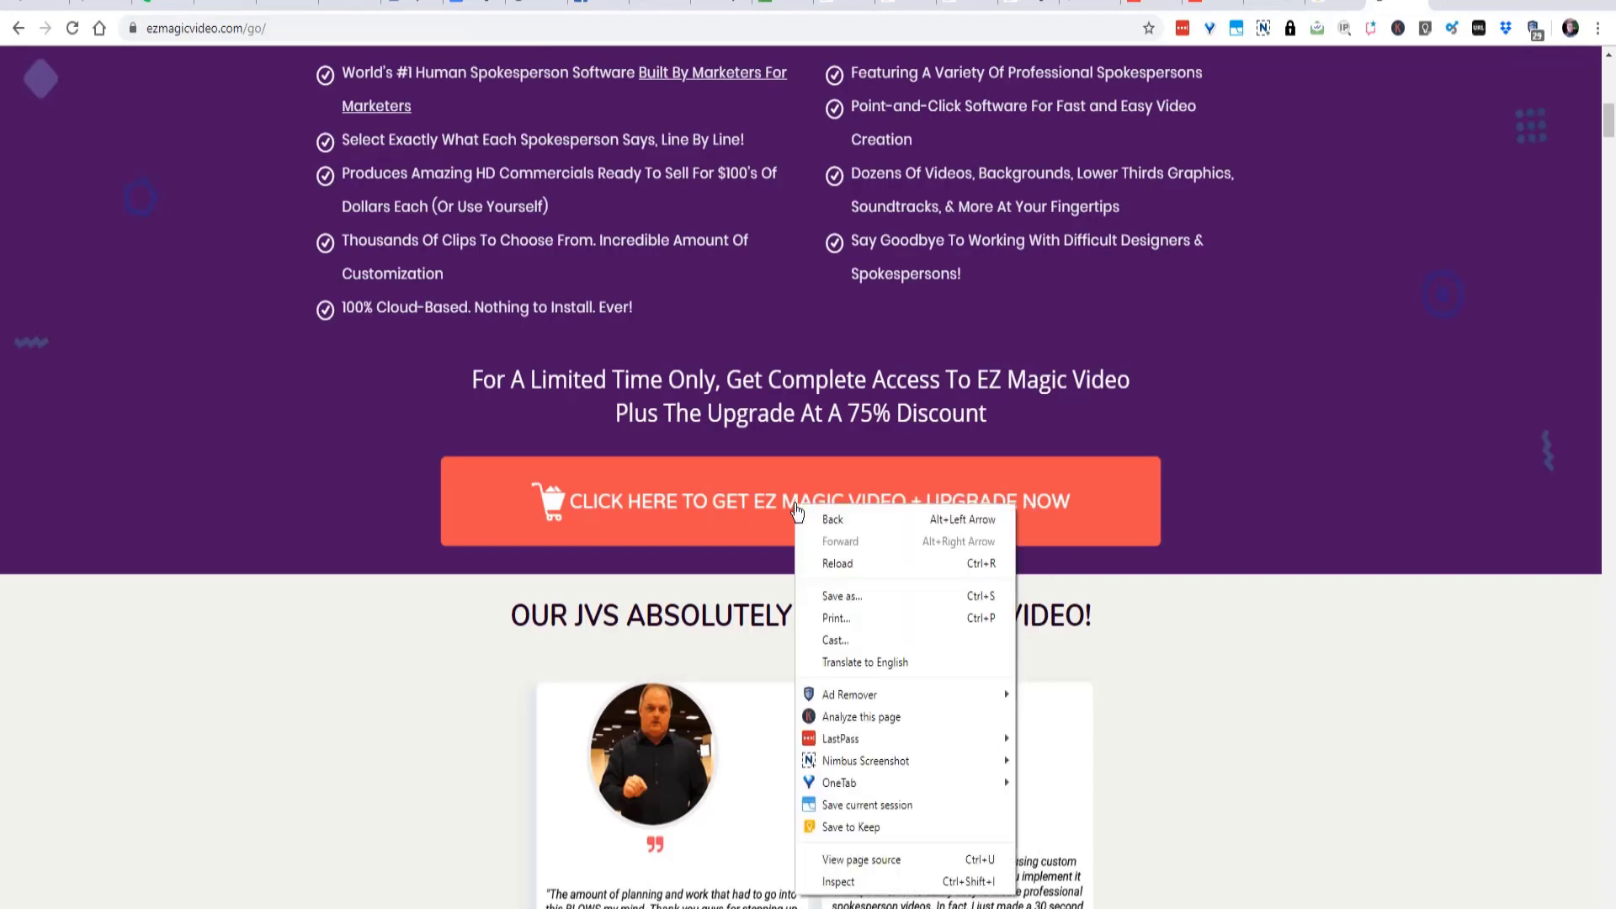
{"action": "left_click", "coordinate": [430, 903]}
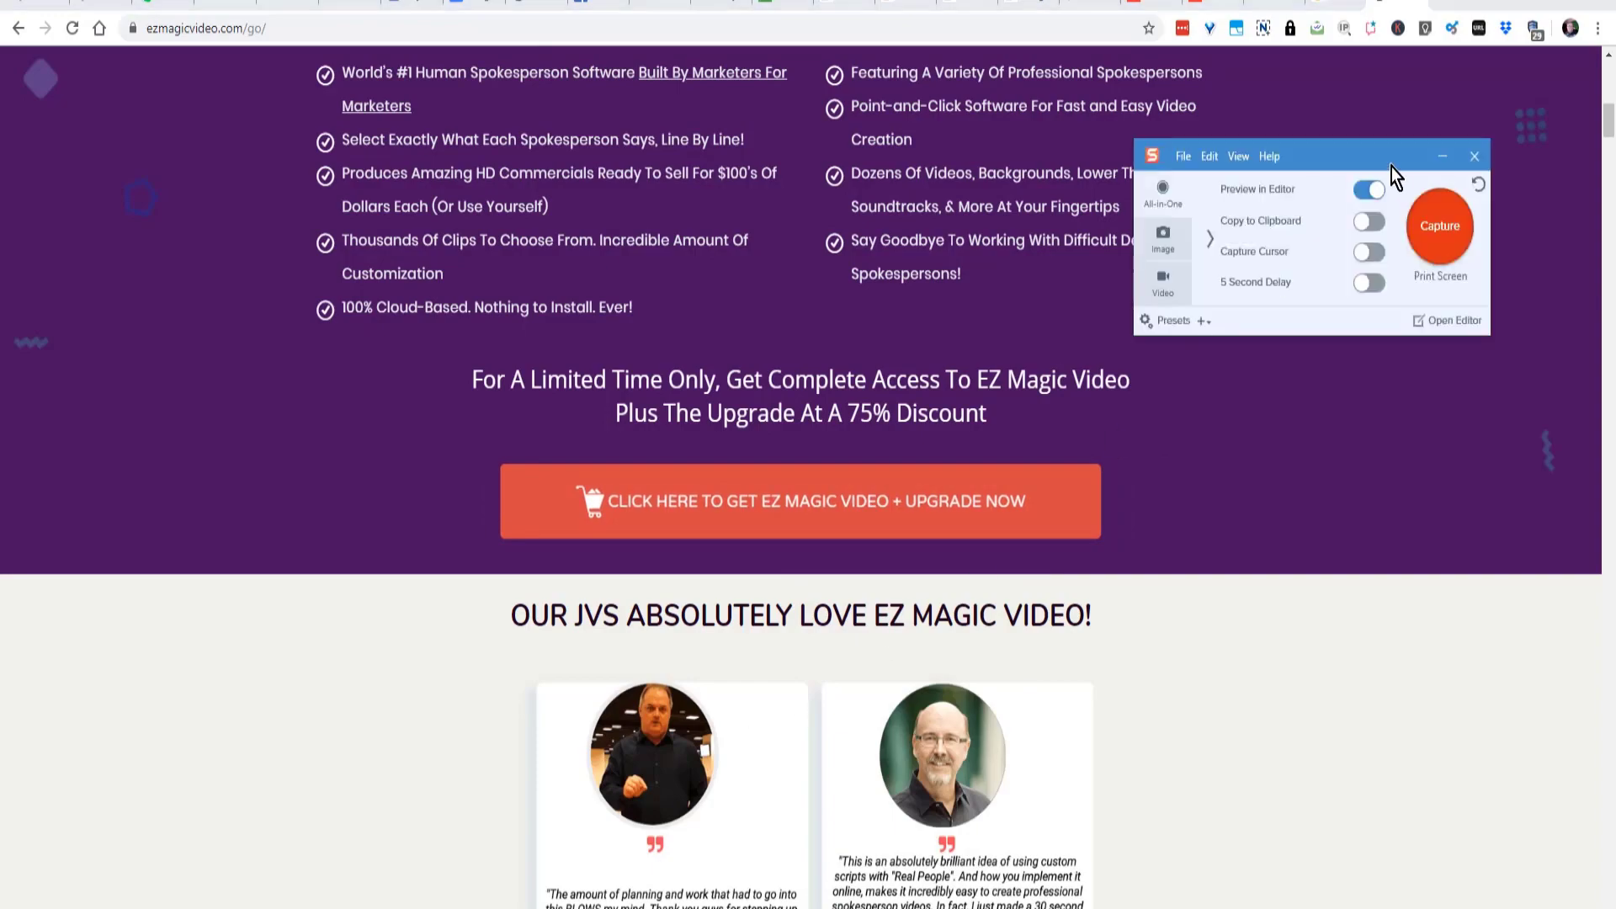
{"action": "left_click", "coordinate": [1438, 240]}
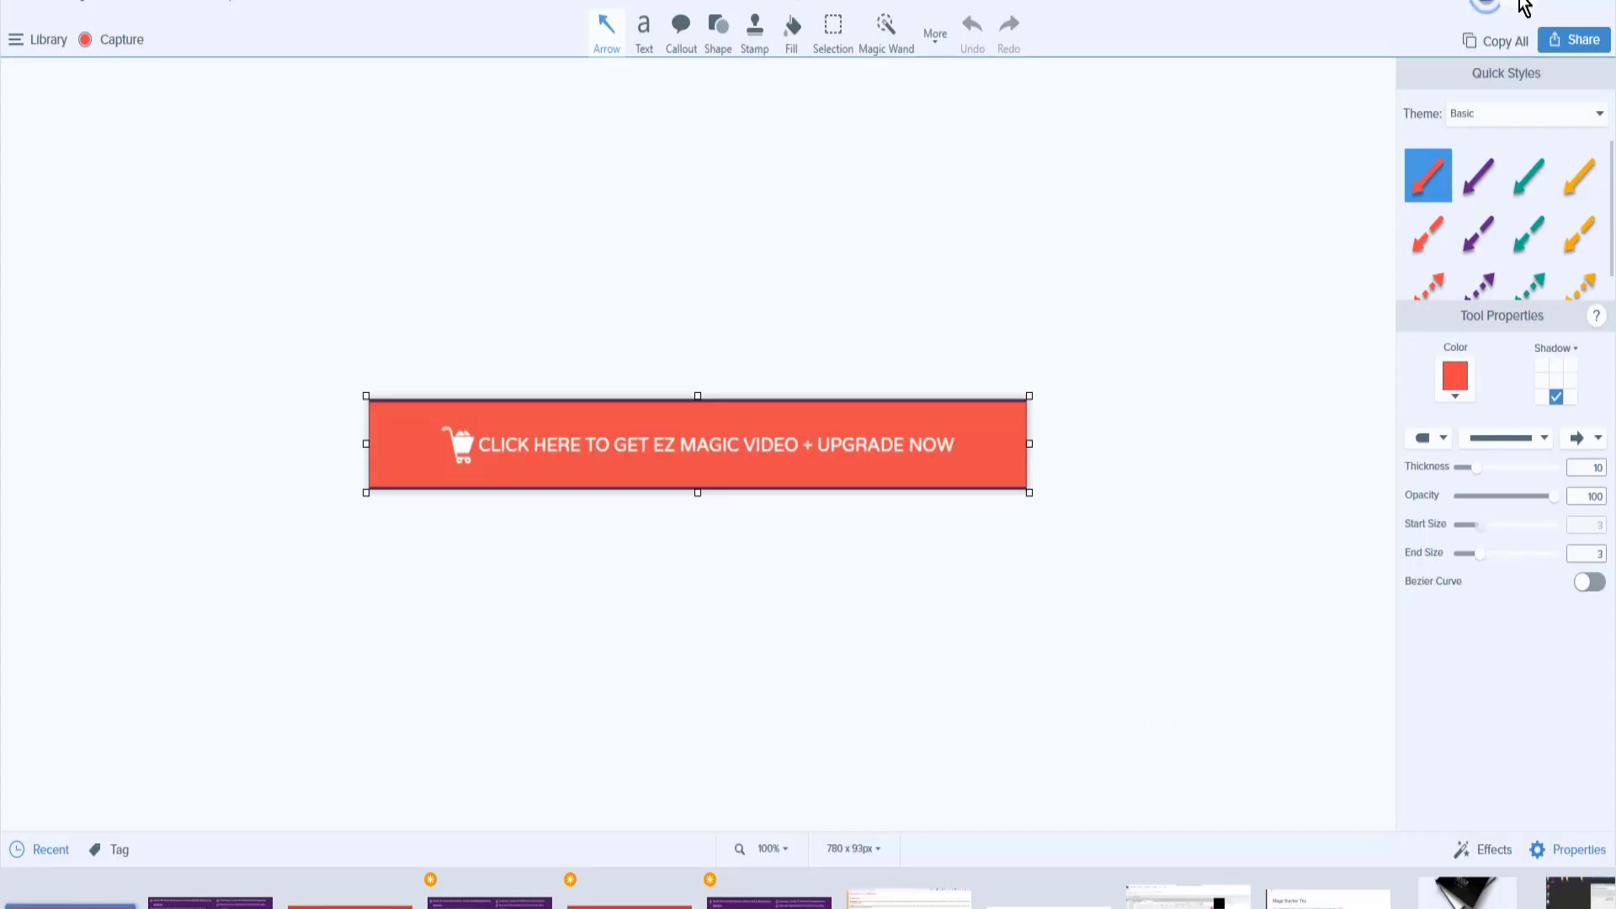
{"action": "left_click", "coordinate": [1518, 9]}
- Select the testimonials heading "OUR JVS ABSOLUTELY LOVE EZ MAGIC VIDEO!" on the web page
{"action": "scroll", "coordinate": [1021, 750], "scroll_direction": "down", "scroll_amount": 4}
{"action": "scroll", "coordinate": [1068, 674], "scroll_direction": "down", "scroll_amount": 1}
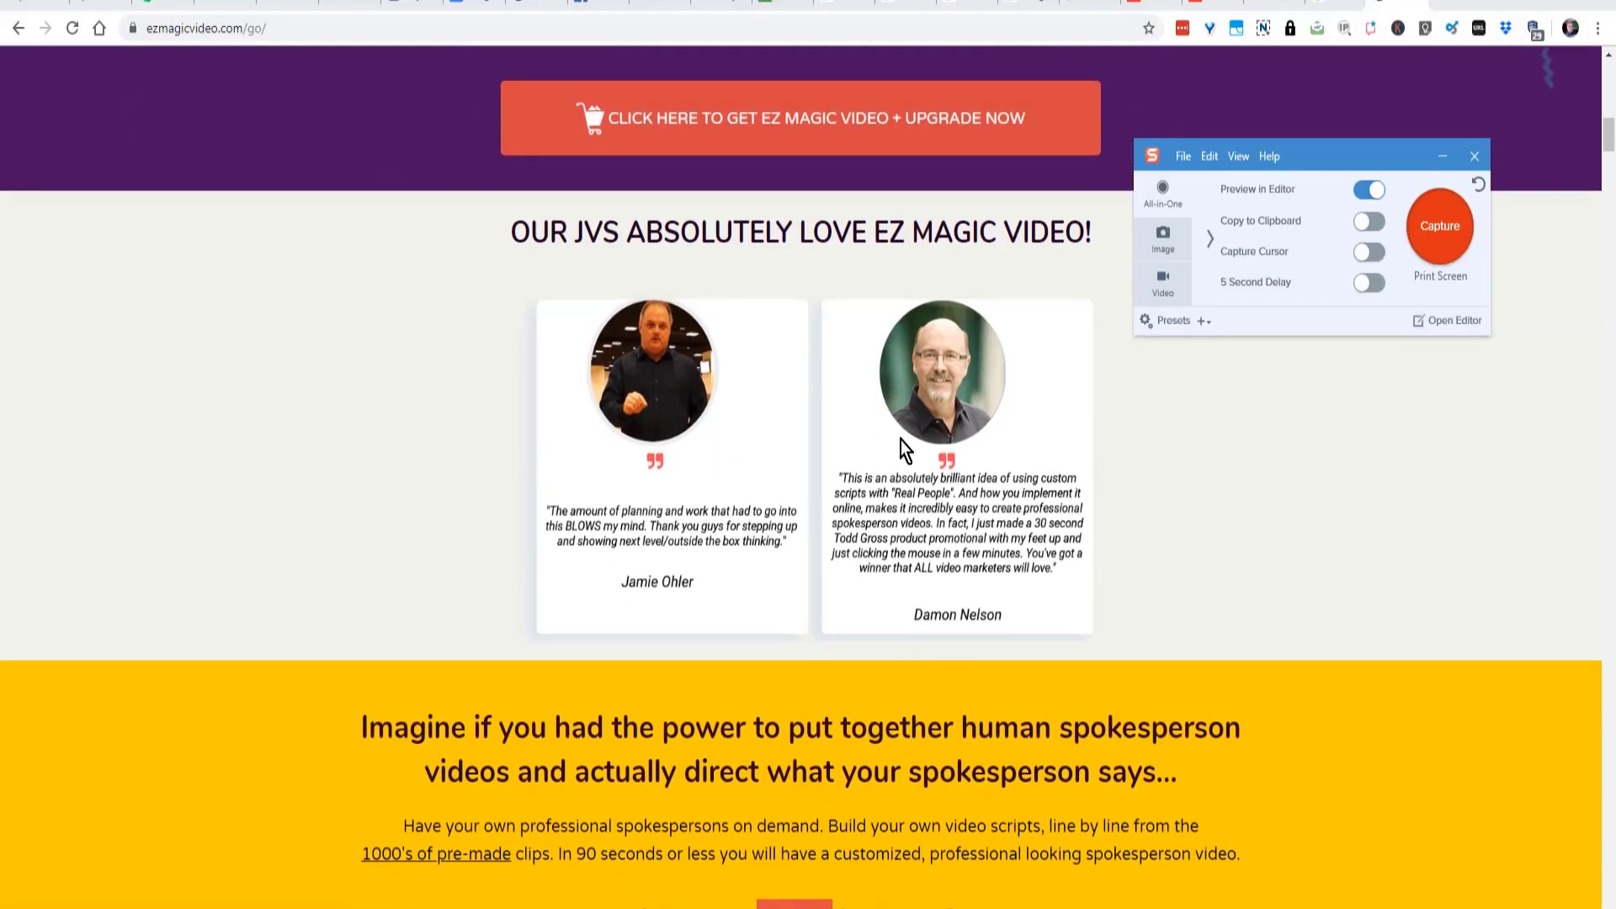
{"action": "left_click", "coordinate": [1073, 226]}
{"action": "left_click_drag", "start_coordinate": [1073, 225], "coordinate": [742, 227]}
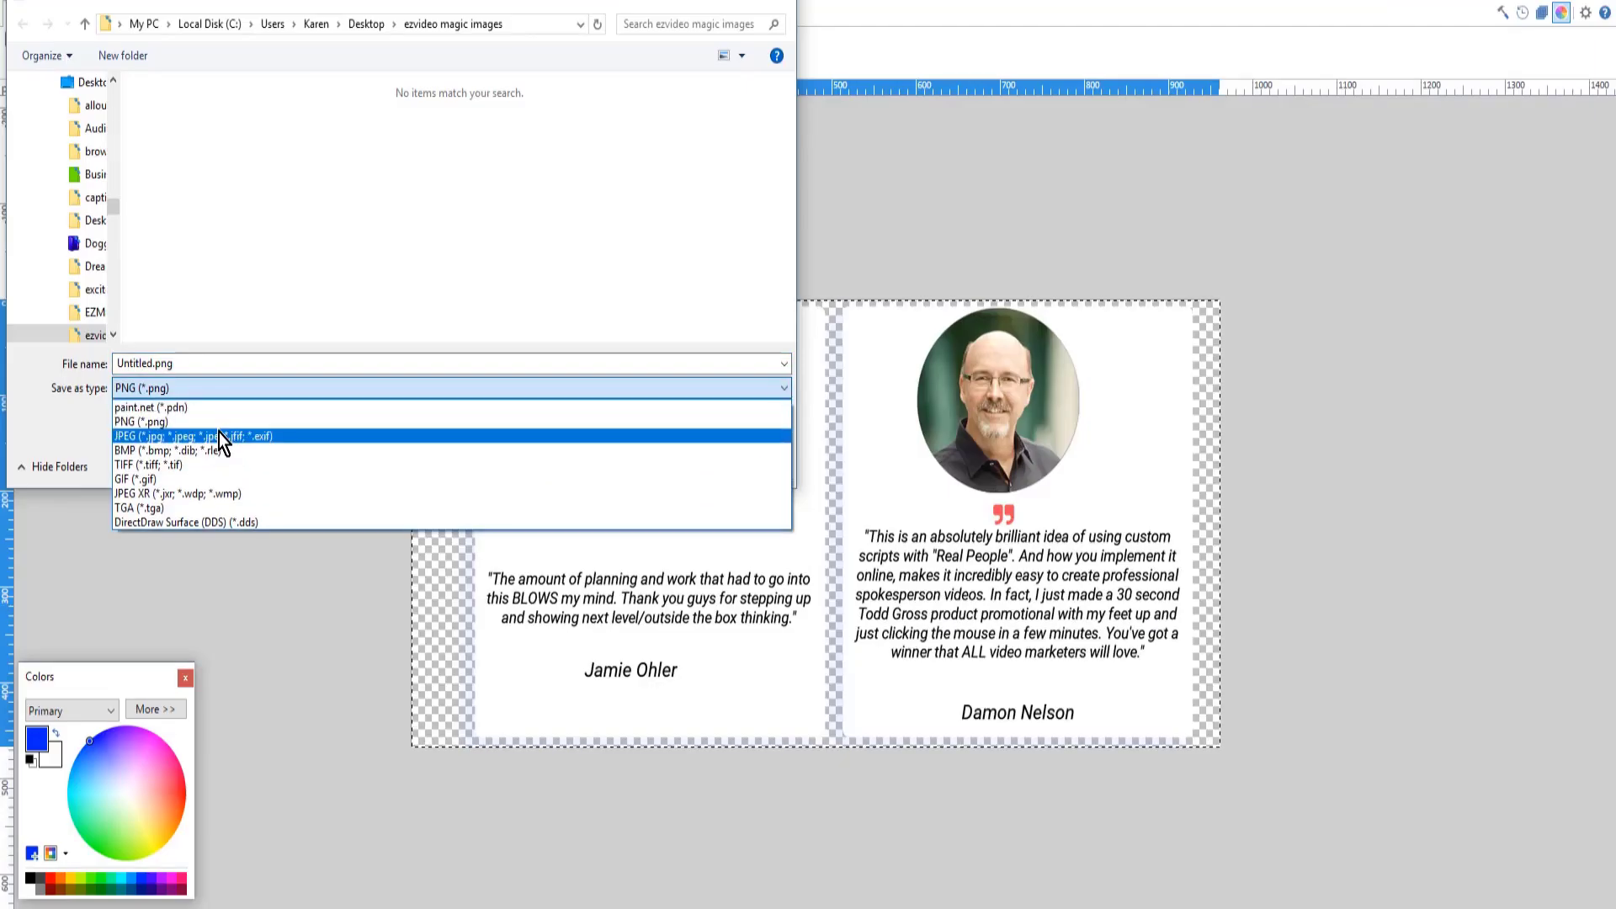
- Save the image of the two testimonials as a JPEG named 5 in the "ezvideo magic images" folder
{"action": "left_click", "coordinate": [218, 436]}
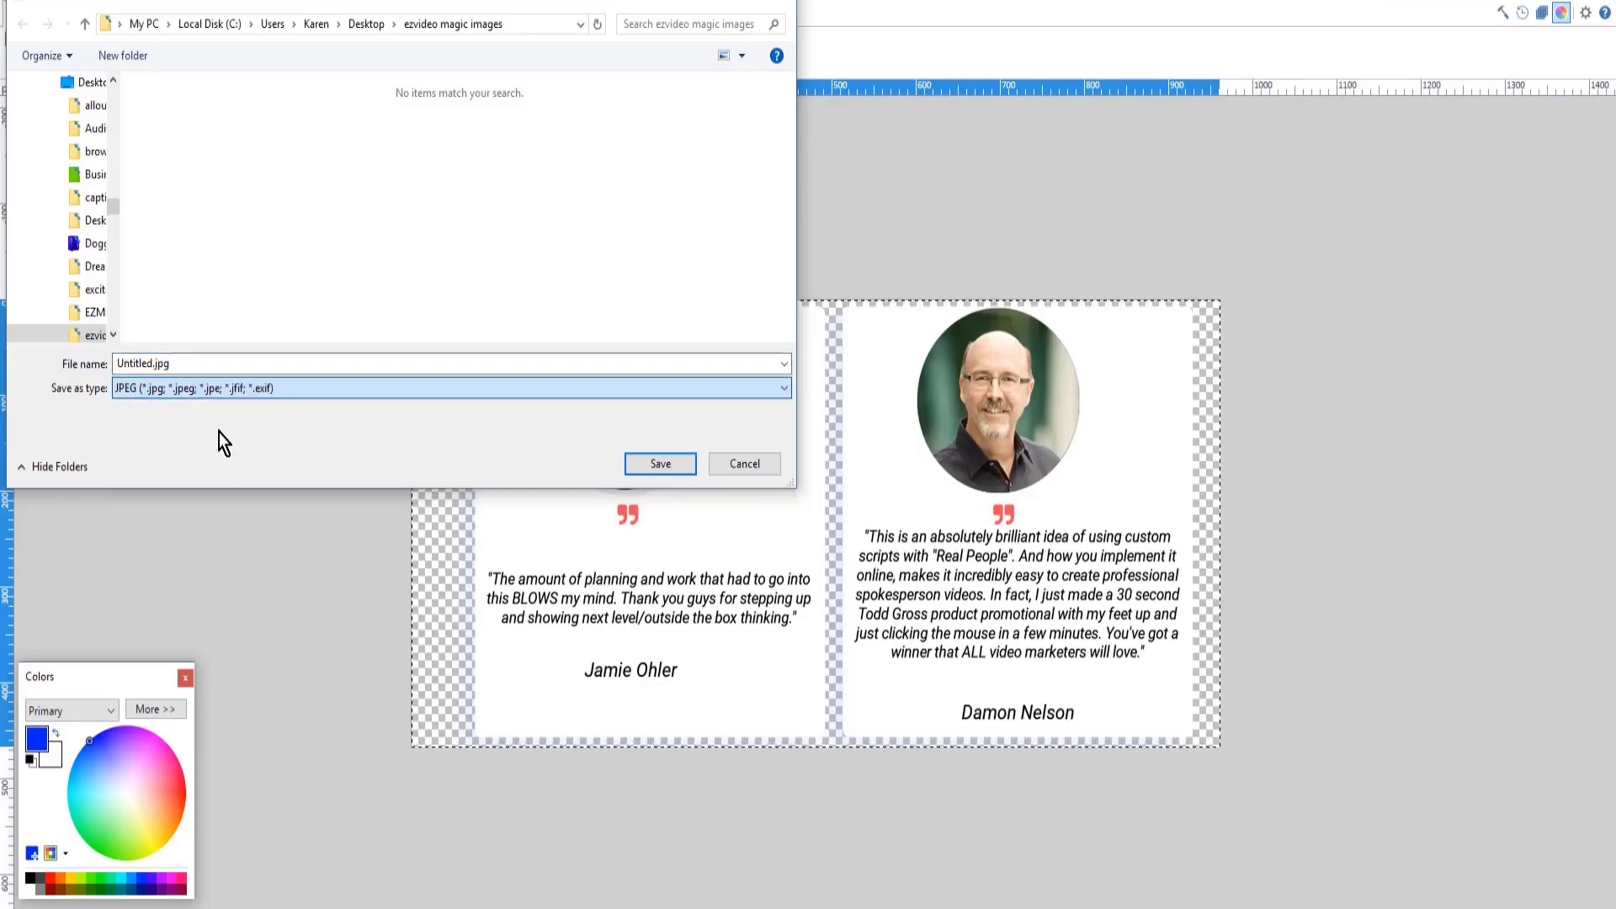
{"action": "triple_click", "coordinate": [205, 362]}
{"action": "type", "text": "5."}
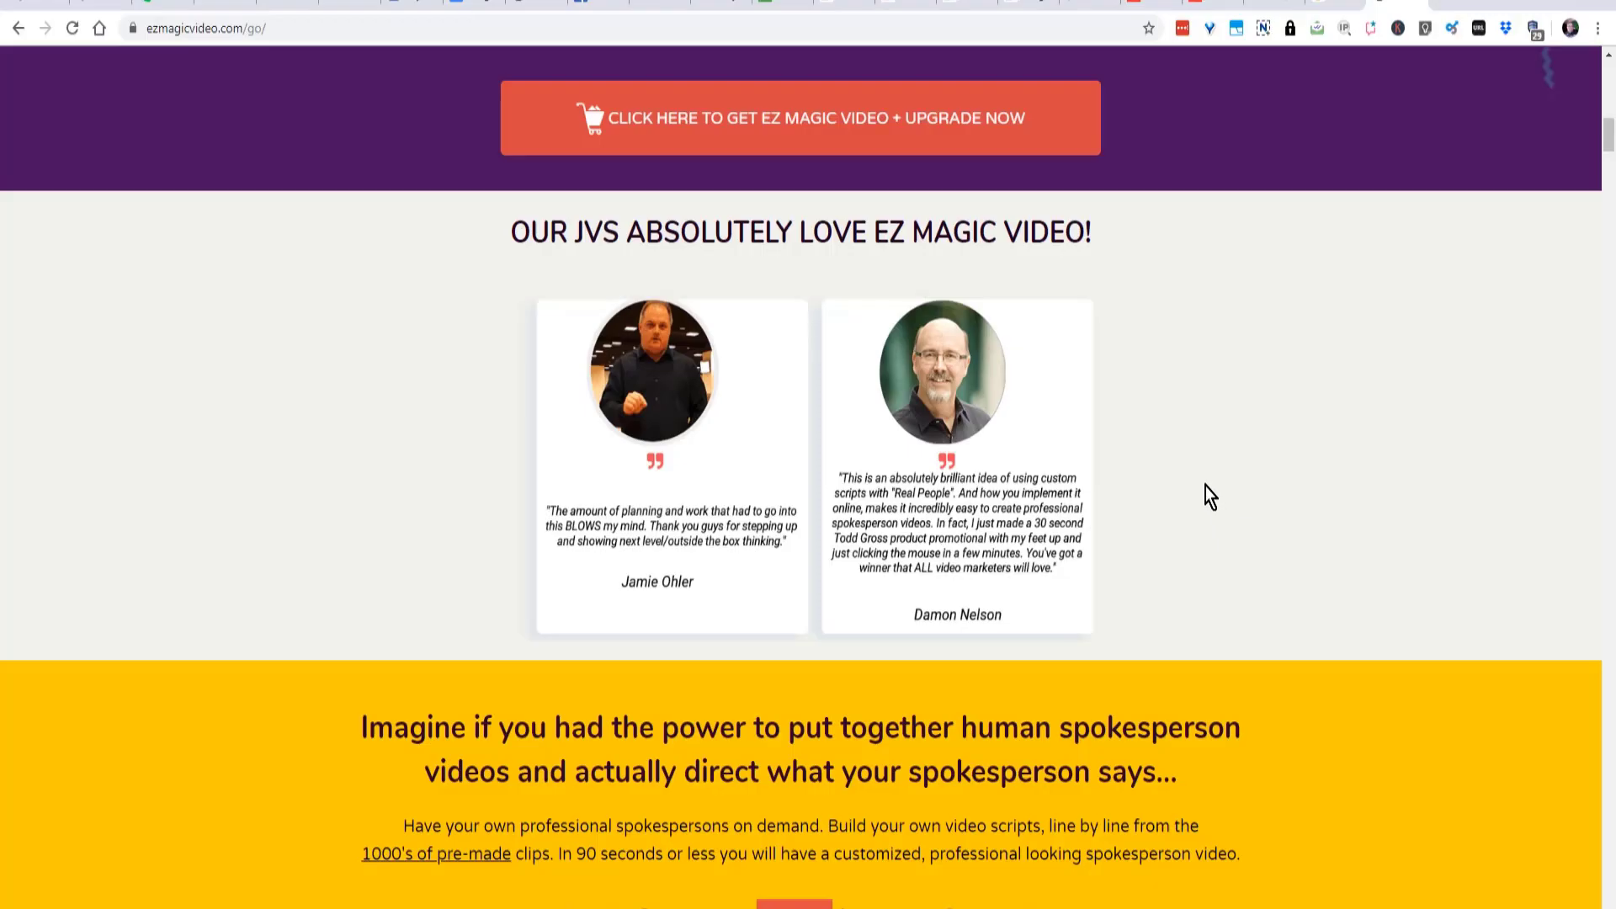
- Copy the "Imagine if you had the power" heading with the paragraph and closing line beneath it from the web page
{"action": "scroll", "coordinate": [1205, 493], "scroll_direction": "down", "scroll_amount": 5}
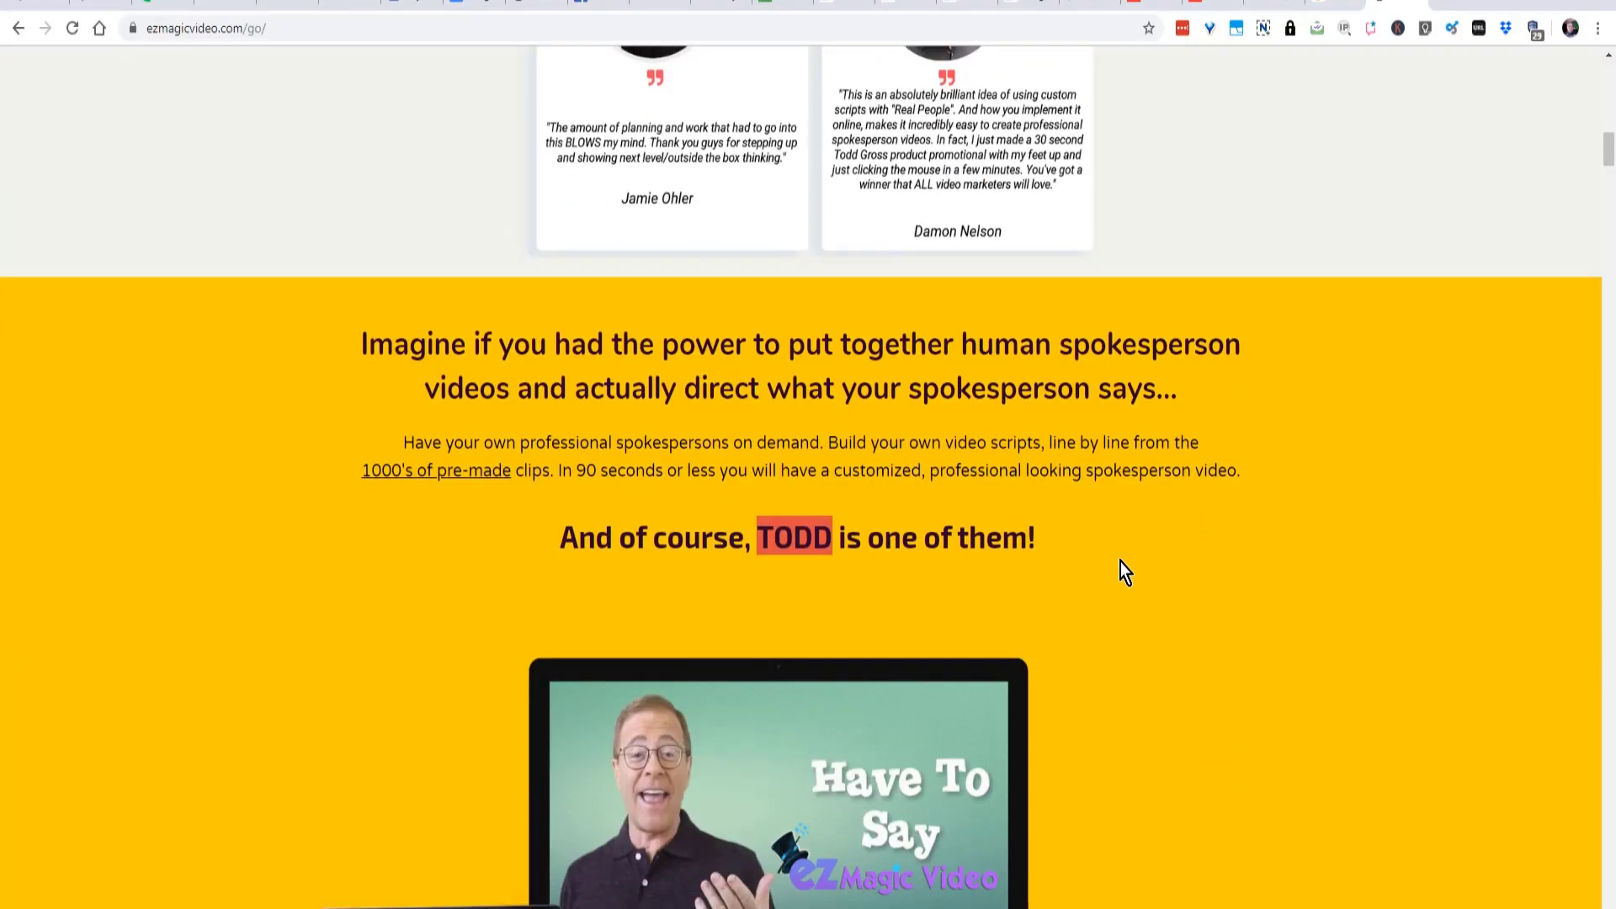
{"action": "left_click_drag", "start_coordinate": [370, 347], "coordinate": [1044, 543]}
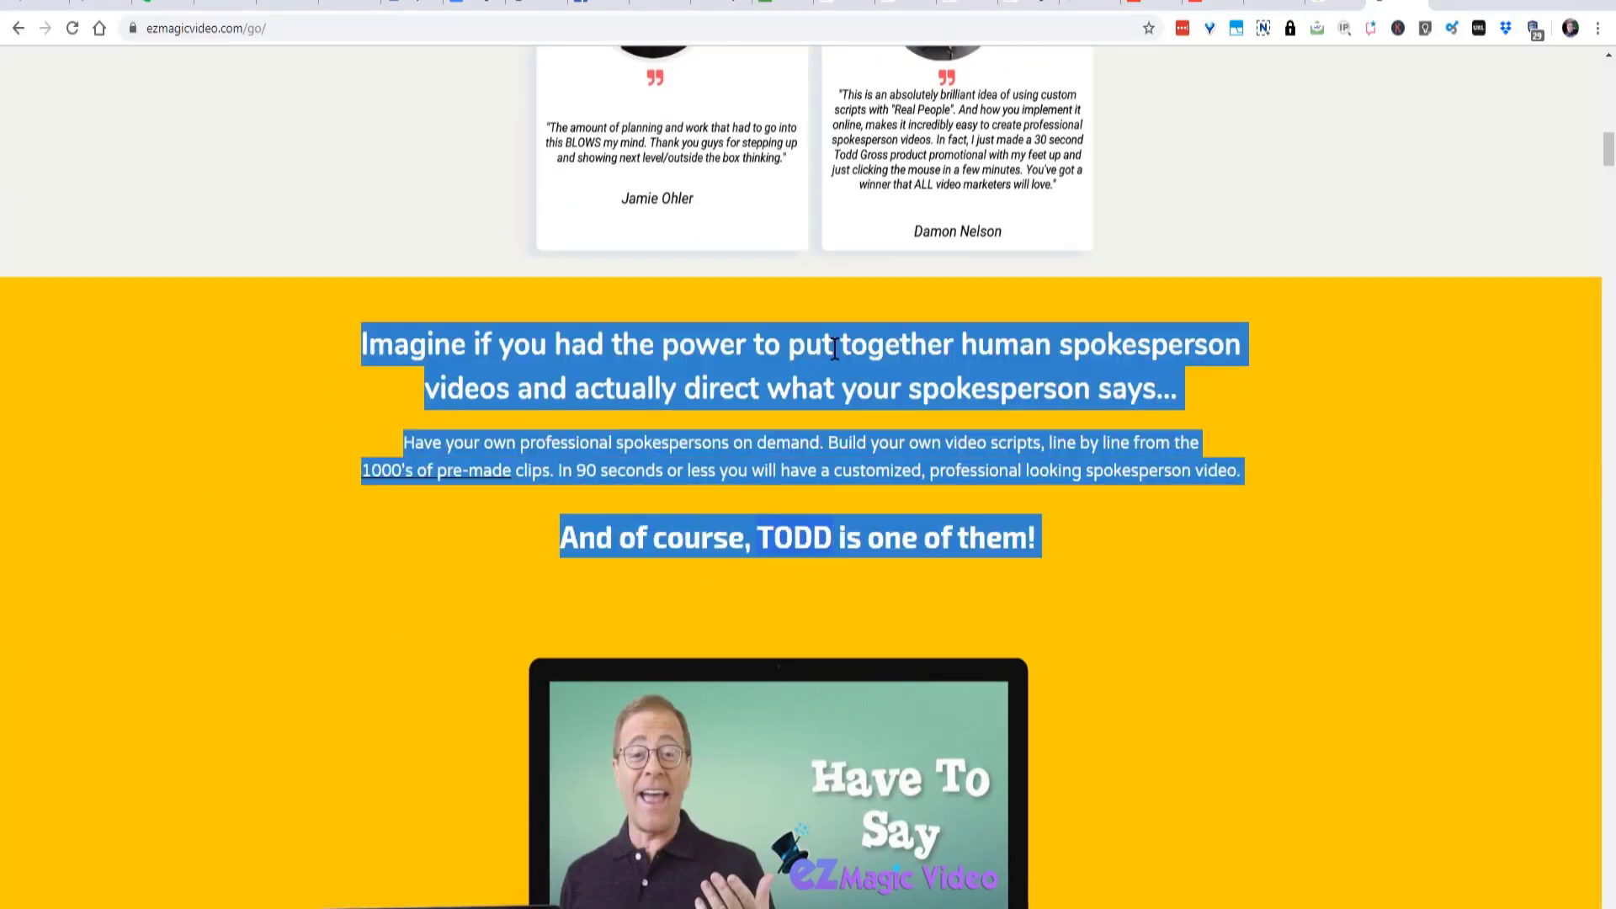
{"action": "right_click", "coordinate": [836, 352]}
{"action": "left_click", "coordinate": [867, 365]}
{"action": "key", "text": "alt+Tab"}
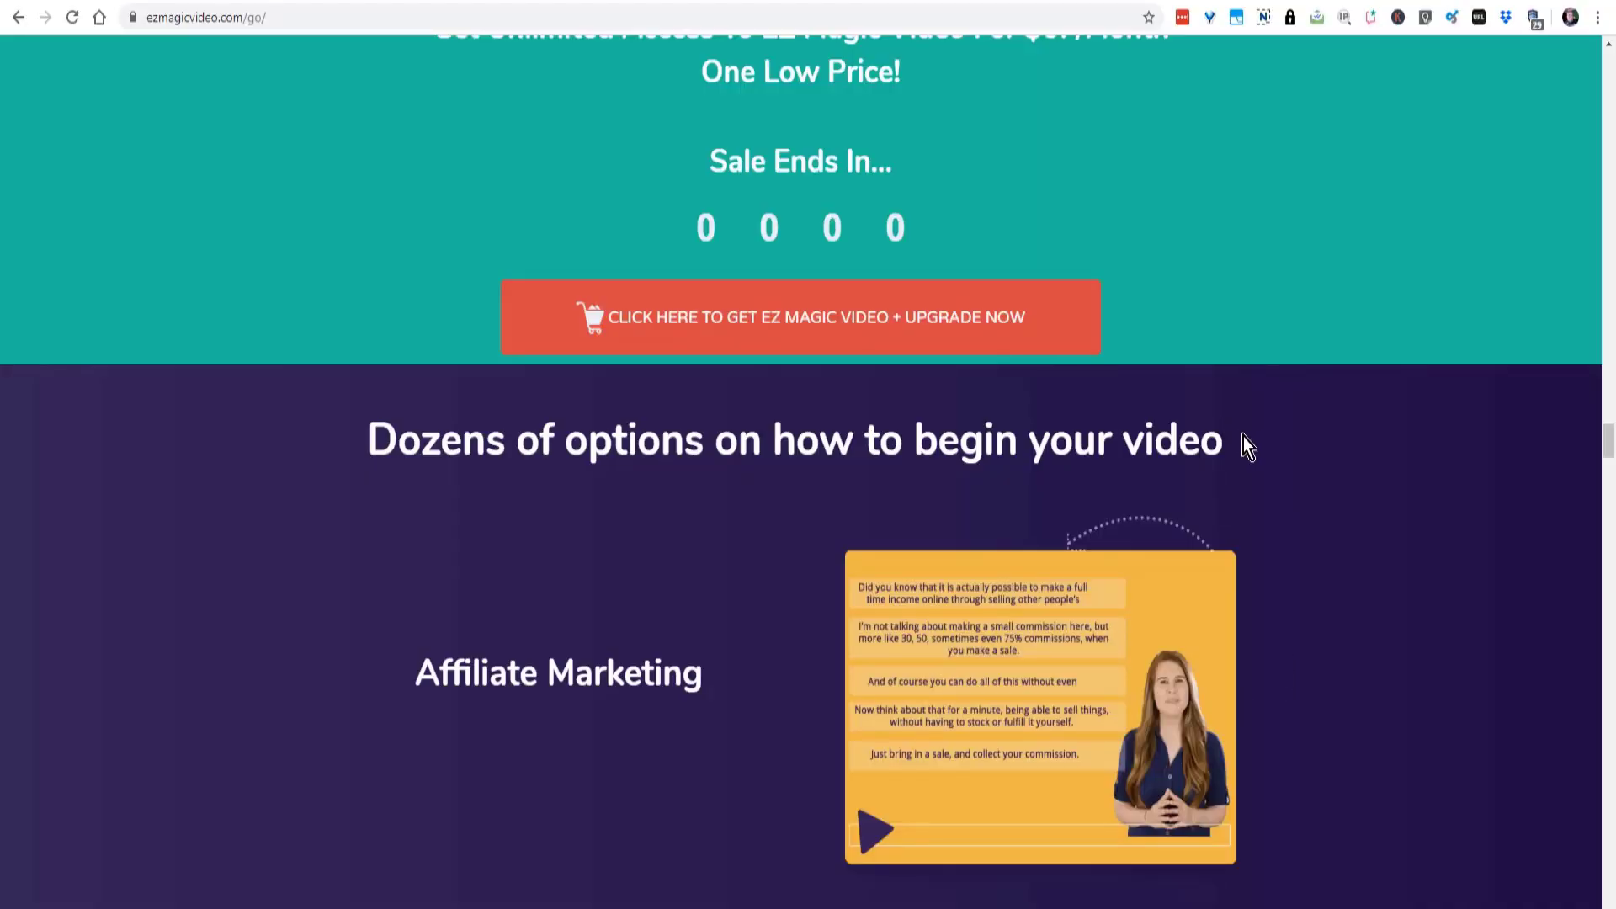
- Copy the heading "Dozens of options on how to begin your video" from the web page and paste it into the article
{"action": "left_click_drag", "start_coordinate": [1228, 455], "coordinate": [371, 446]}
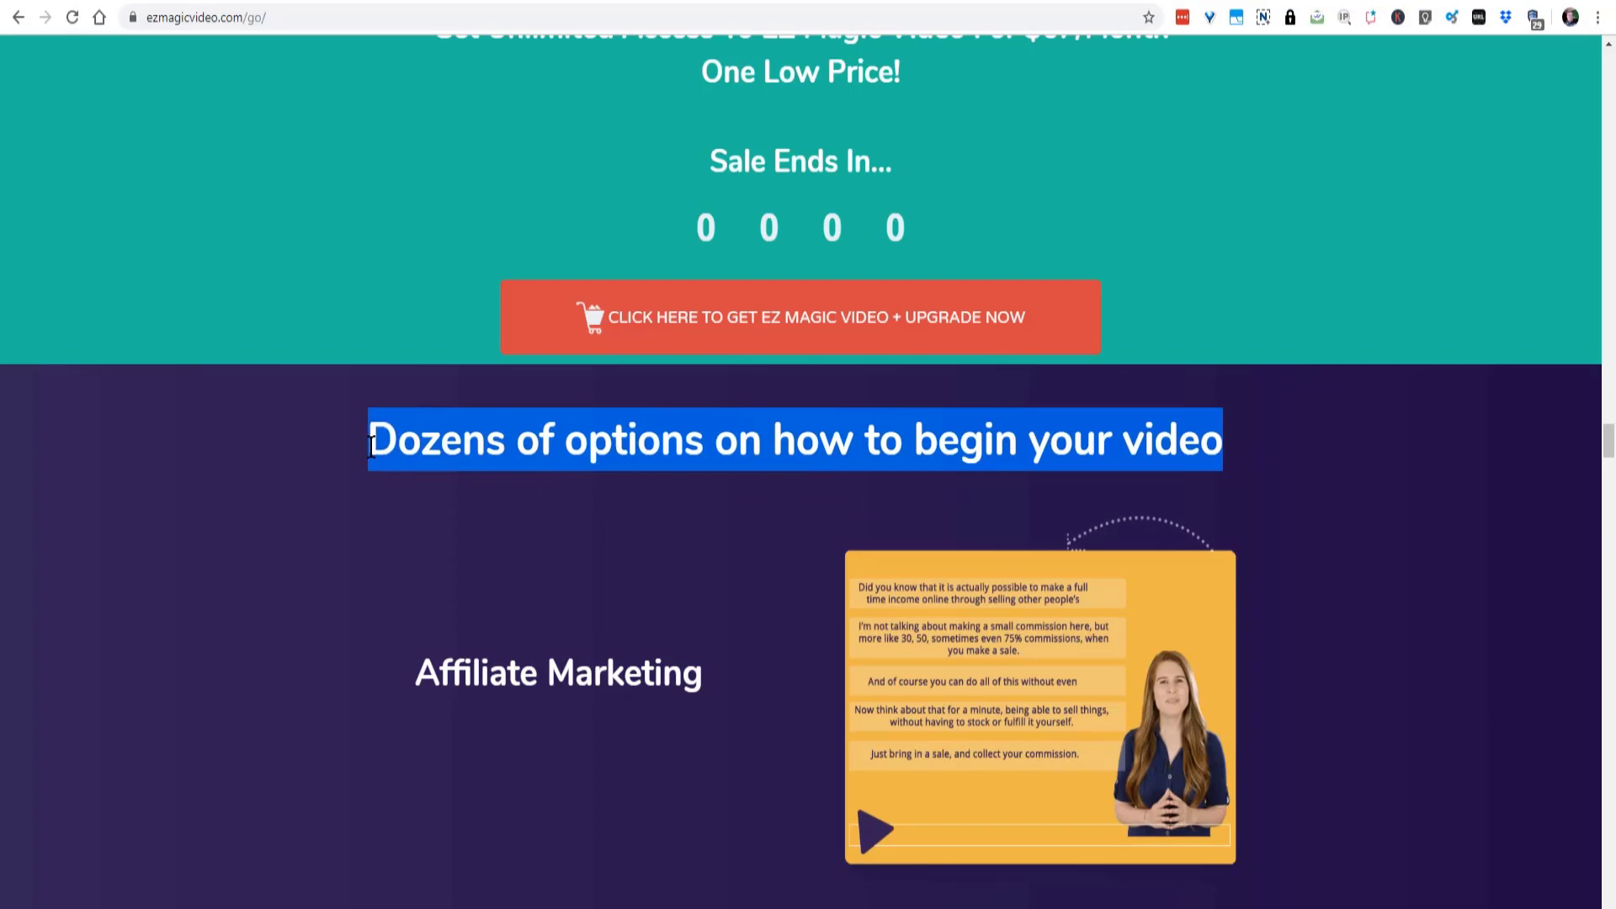
{"action": "right_click", "coordinate": [373, 440]}
{"action": "left_click", "coordinate": [397, 456]}
{"action": "left_click", "coordinate": [653, 908]}
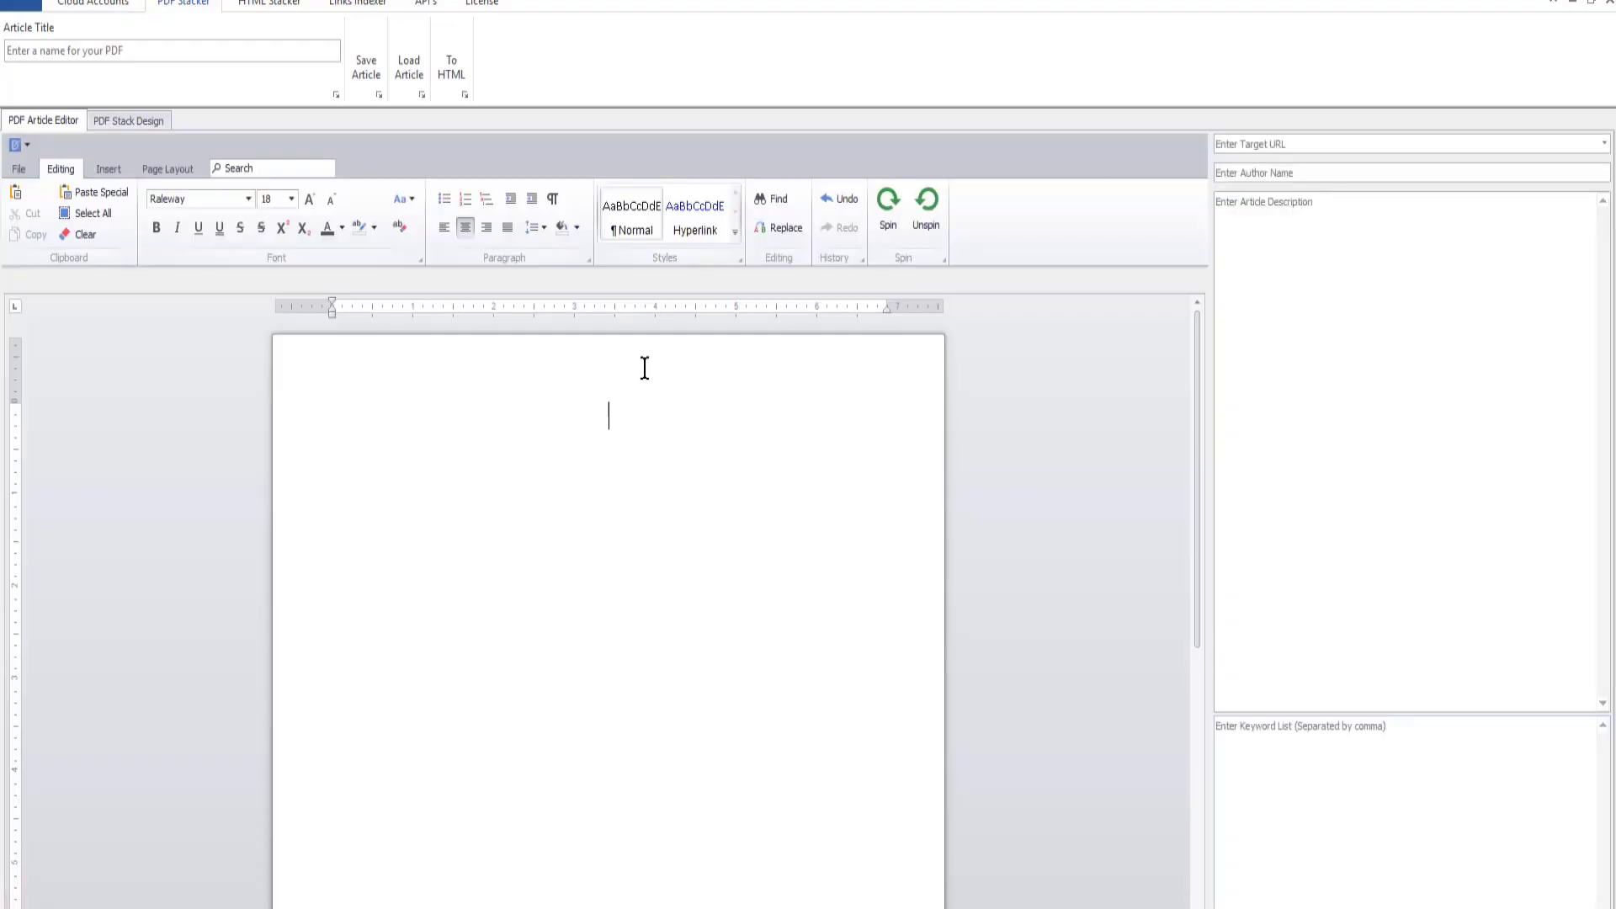
{"action": "left_click", "coordinate": [652, 409]}
{"action": "key", "text": "ctrl+v"}
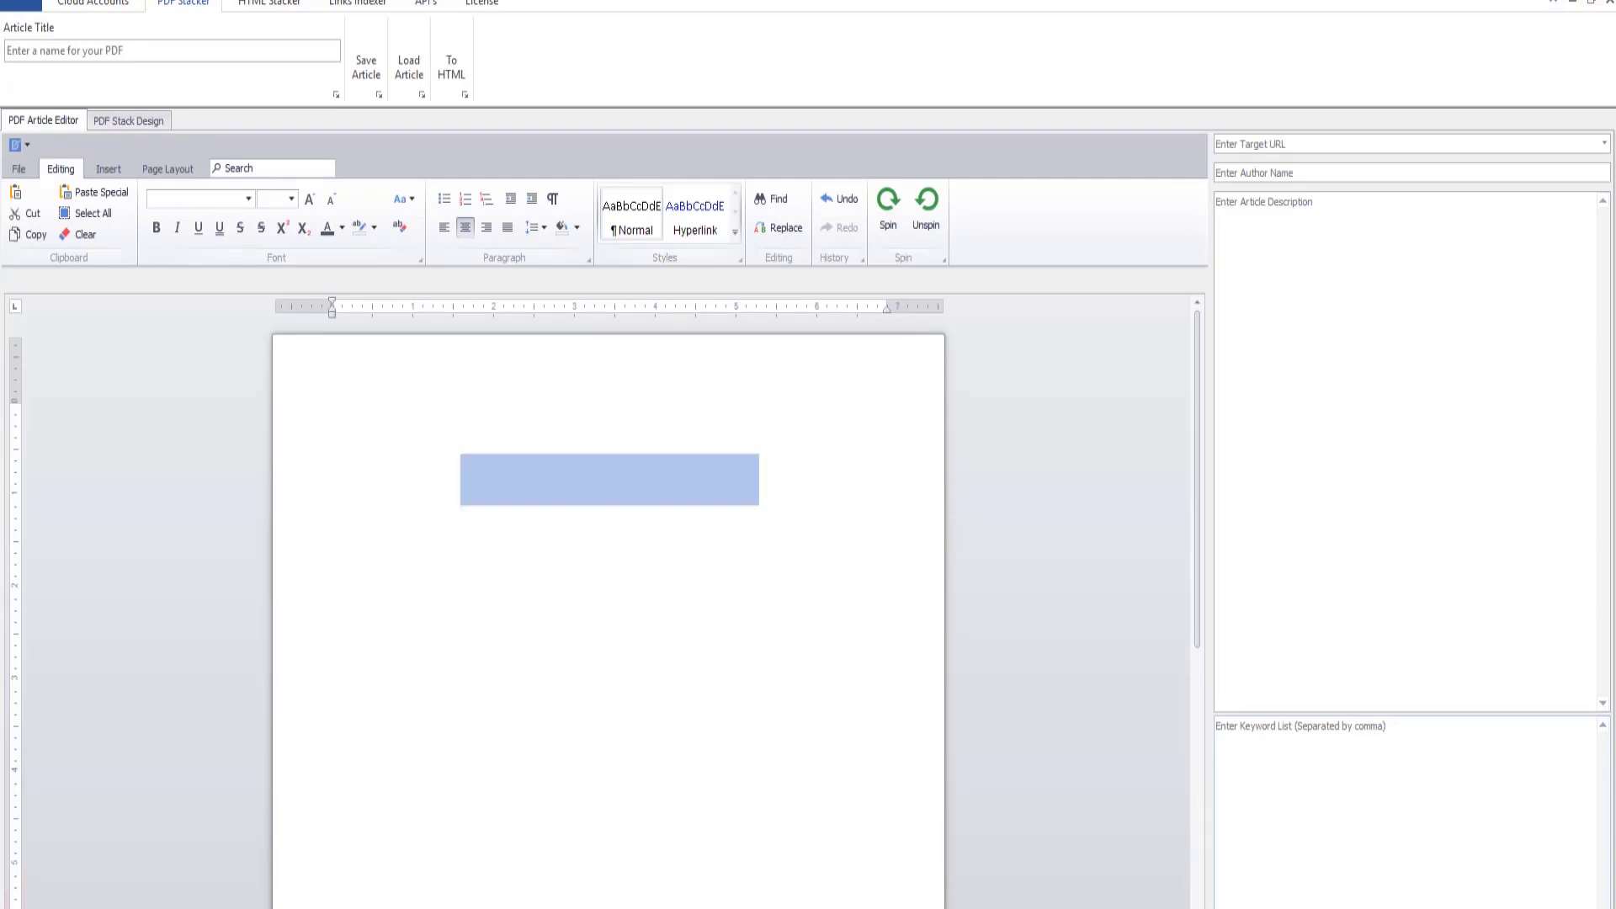
- Copy "Save Over 75% During This Special Holiday Sale + Receive The Upgrade For Free!" from the web page and paste it over the article's selected text
{"action": "left_click", "coordinate": [867, 908]}
{"action": "scroll", "coordinate": [1103, 797], "scroll_direction": "up", "scroll_amount": 12}
{"action": "scroll", "coordinate": [1073, 791], "scroll_direction": "down", "scroll_amount": 6}
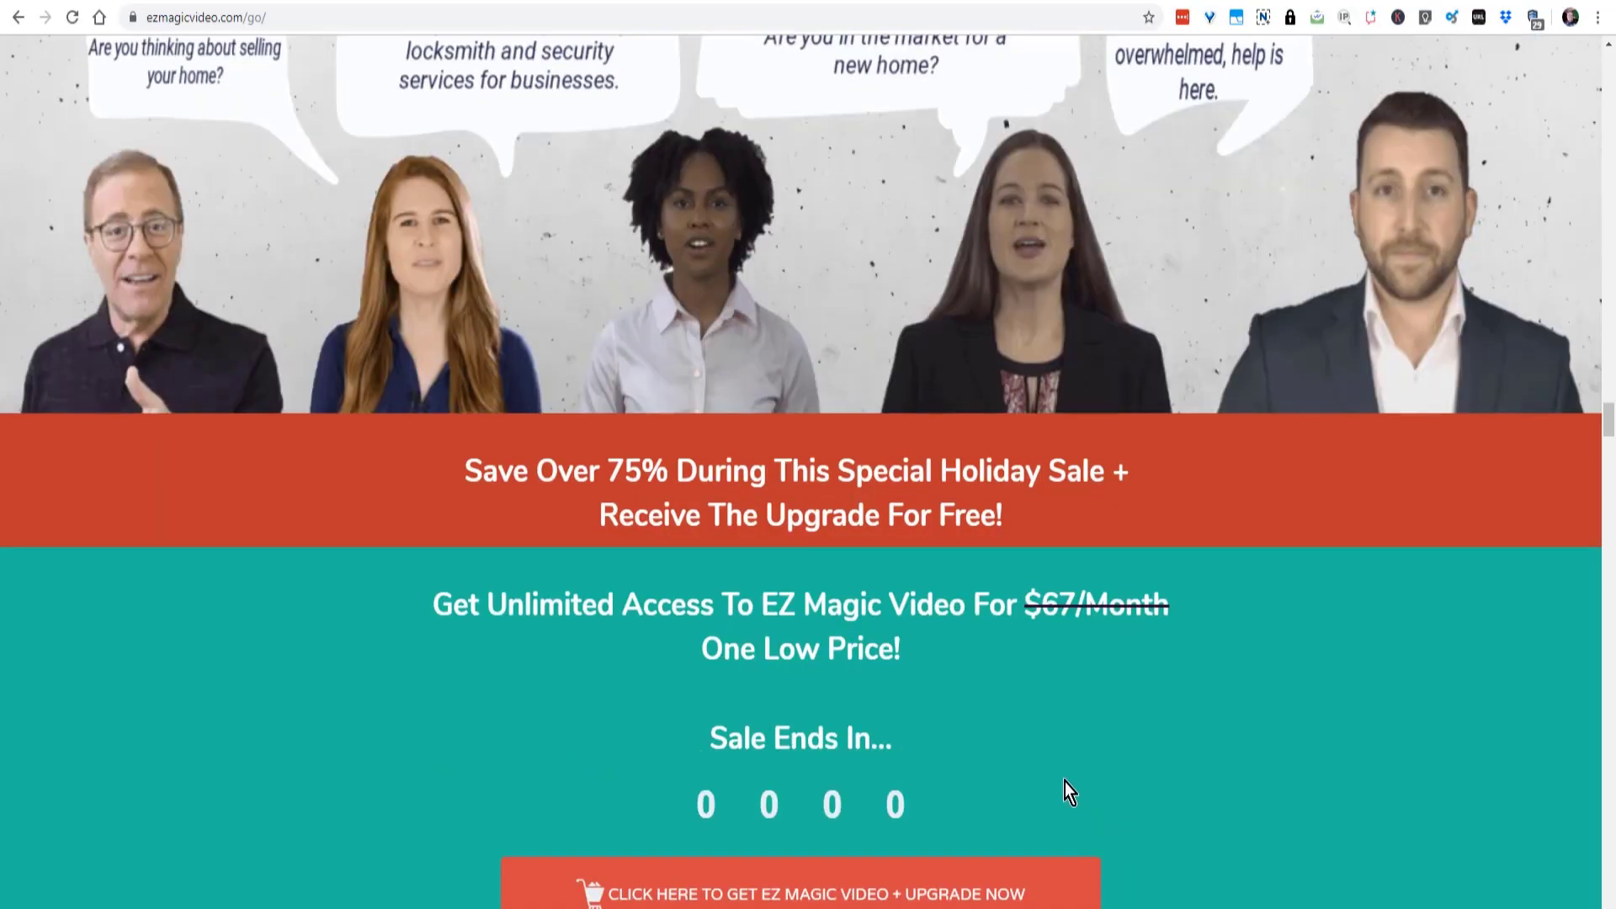
{"action": "left_click_drag", "start_coordinate": [1006, 515], "coordinate": [463, 470]}
{"action": "right_click", "coordinate": [615, 475]}
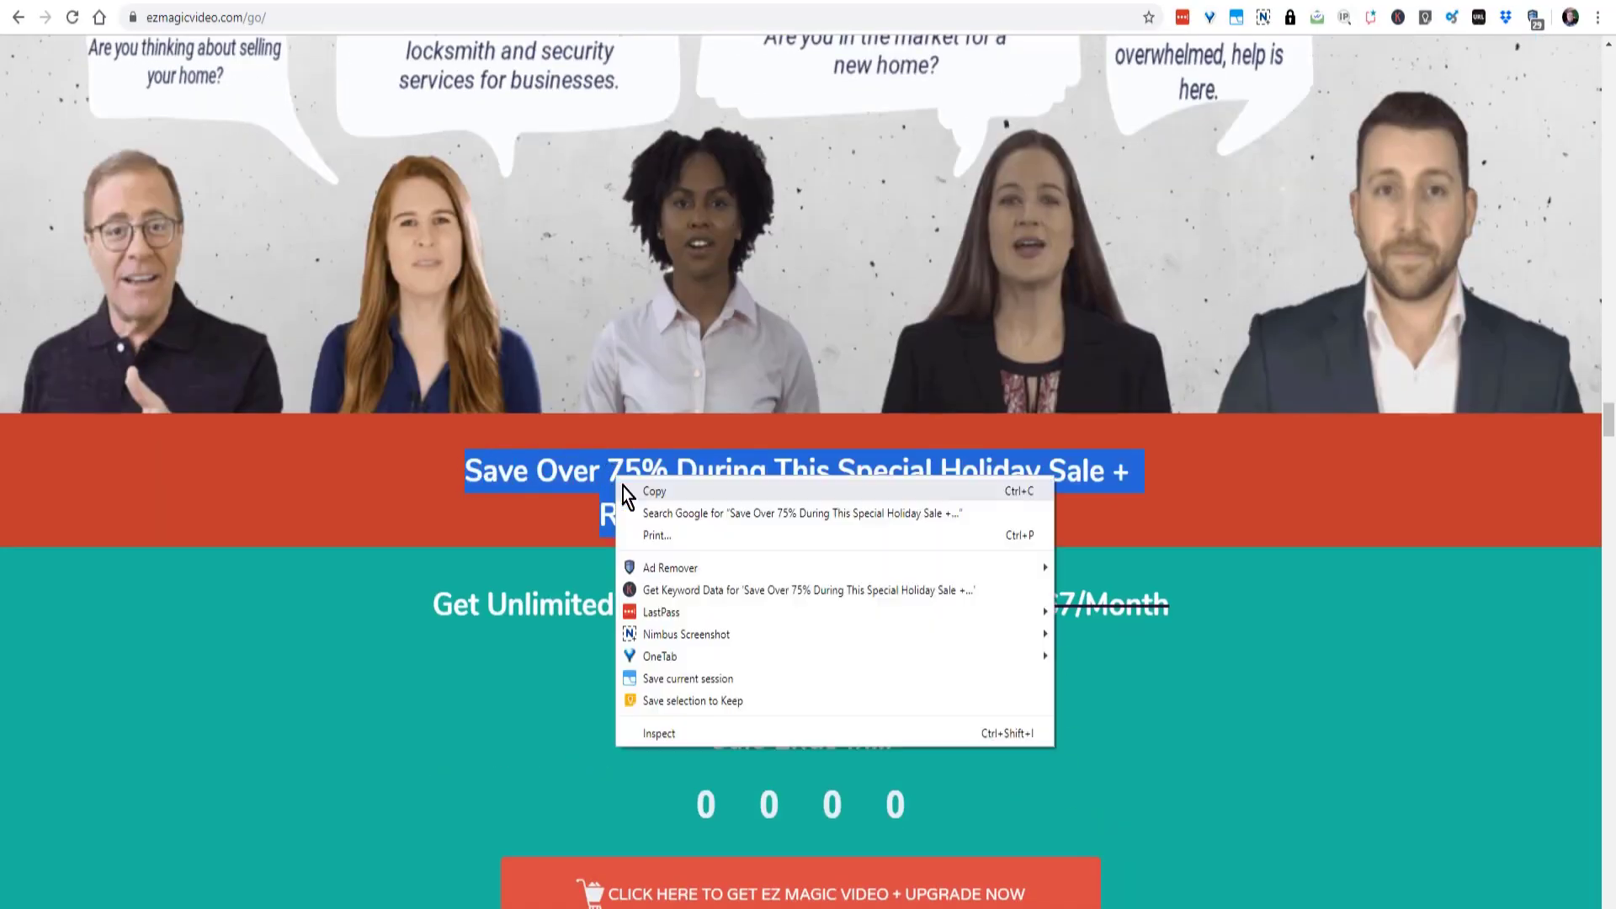
{"action": "left_click", "coordinate": [641, 488]}
{"action": "left_click", "coordinate": [988, 908]}
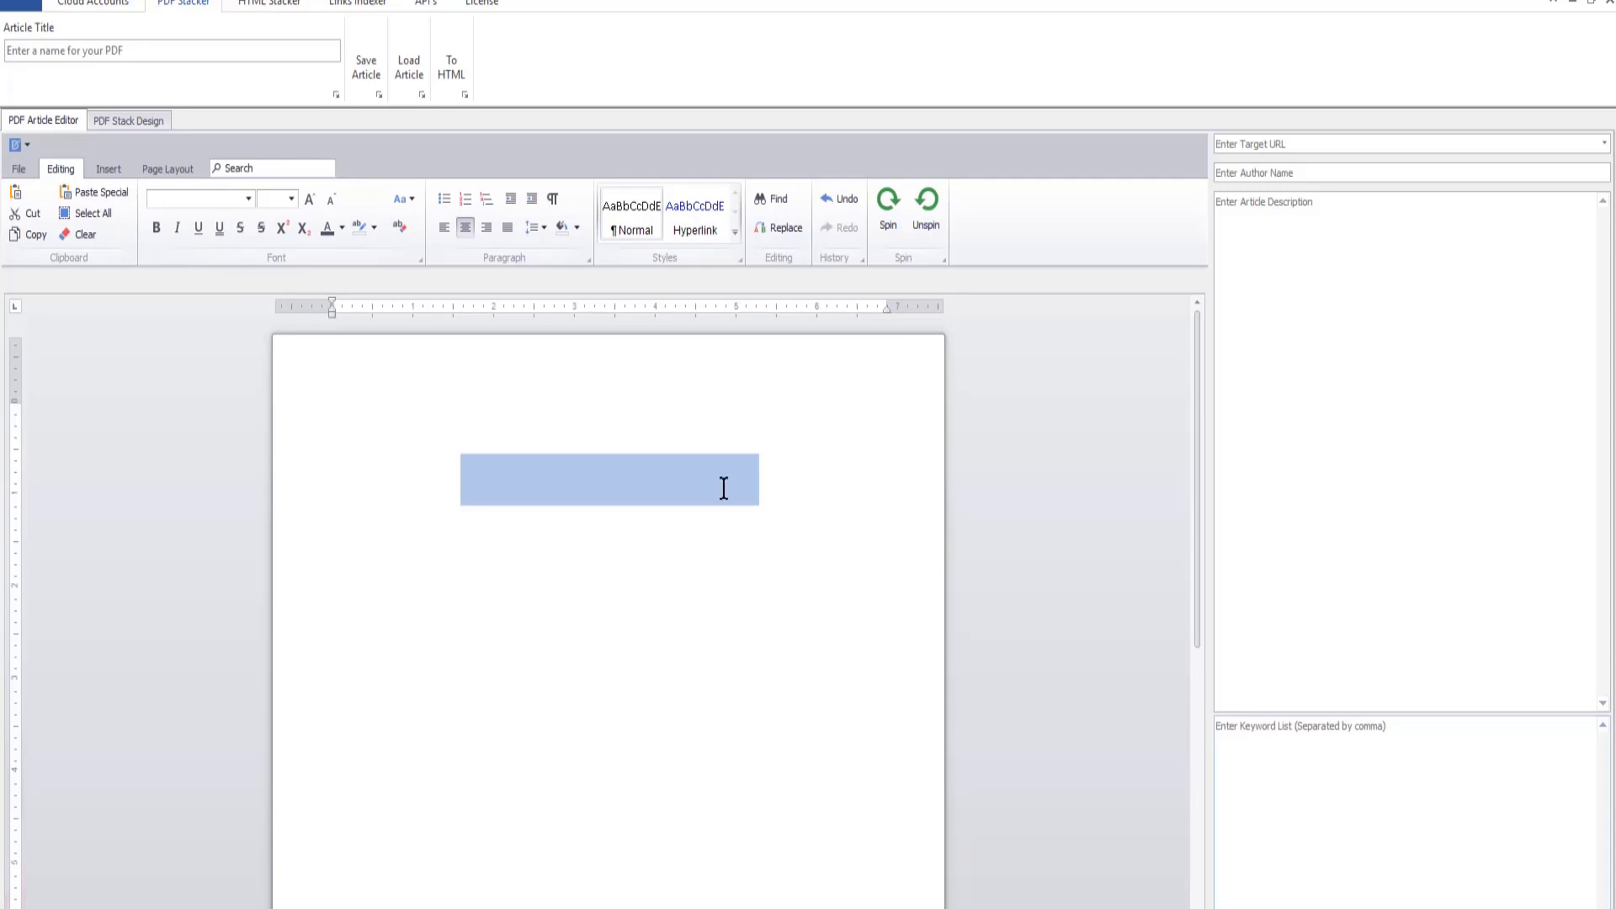
{"action": "key", "text": "ctrl+v"}
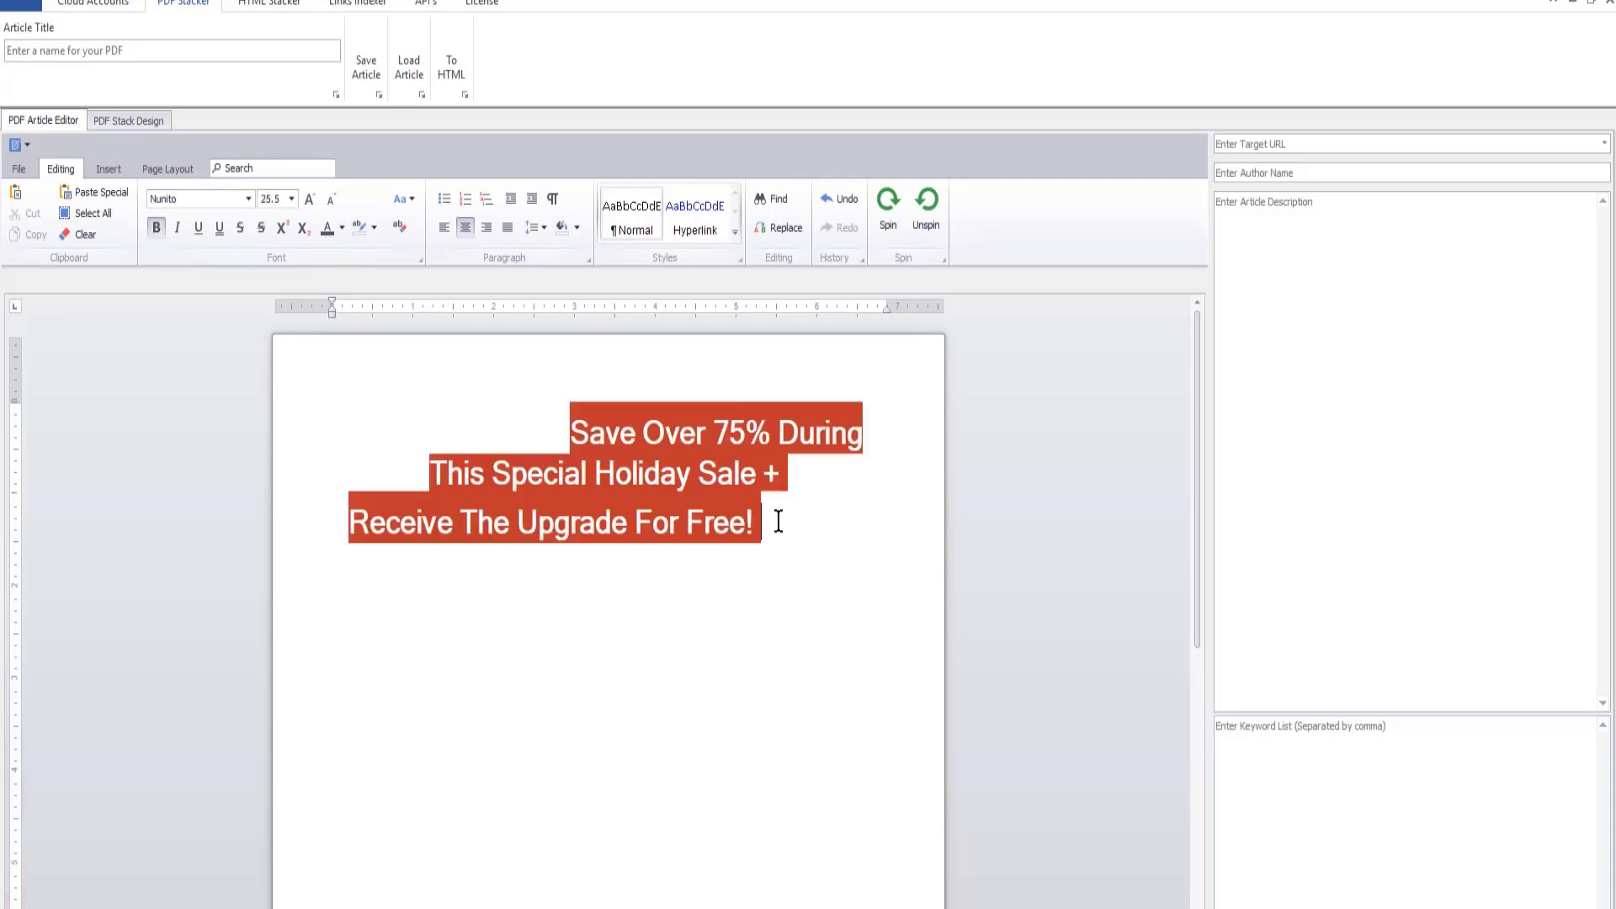
- Try changing the paragraph alignment of the whole pasted holiday sale headline
{"action": "left_click_drag", "start_coordinate": [775, 520], "coordinate": [559, 426]}
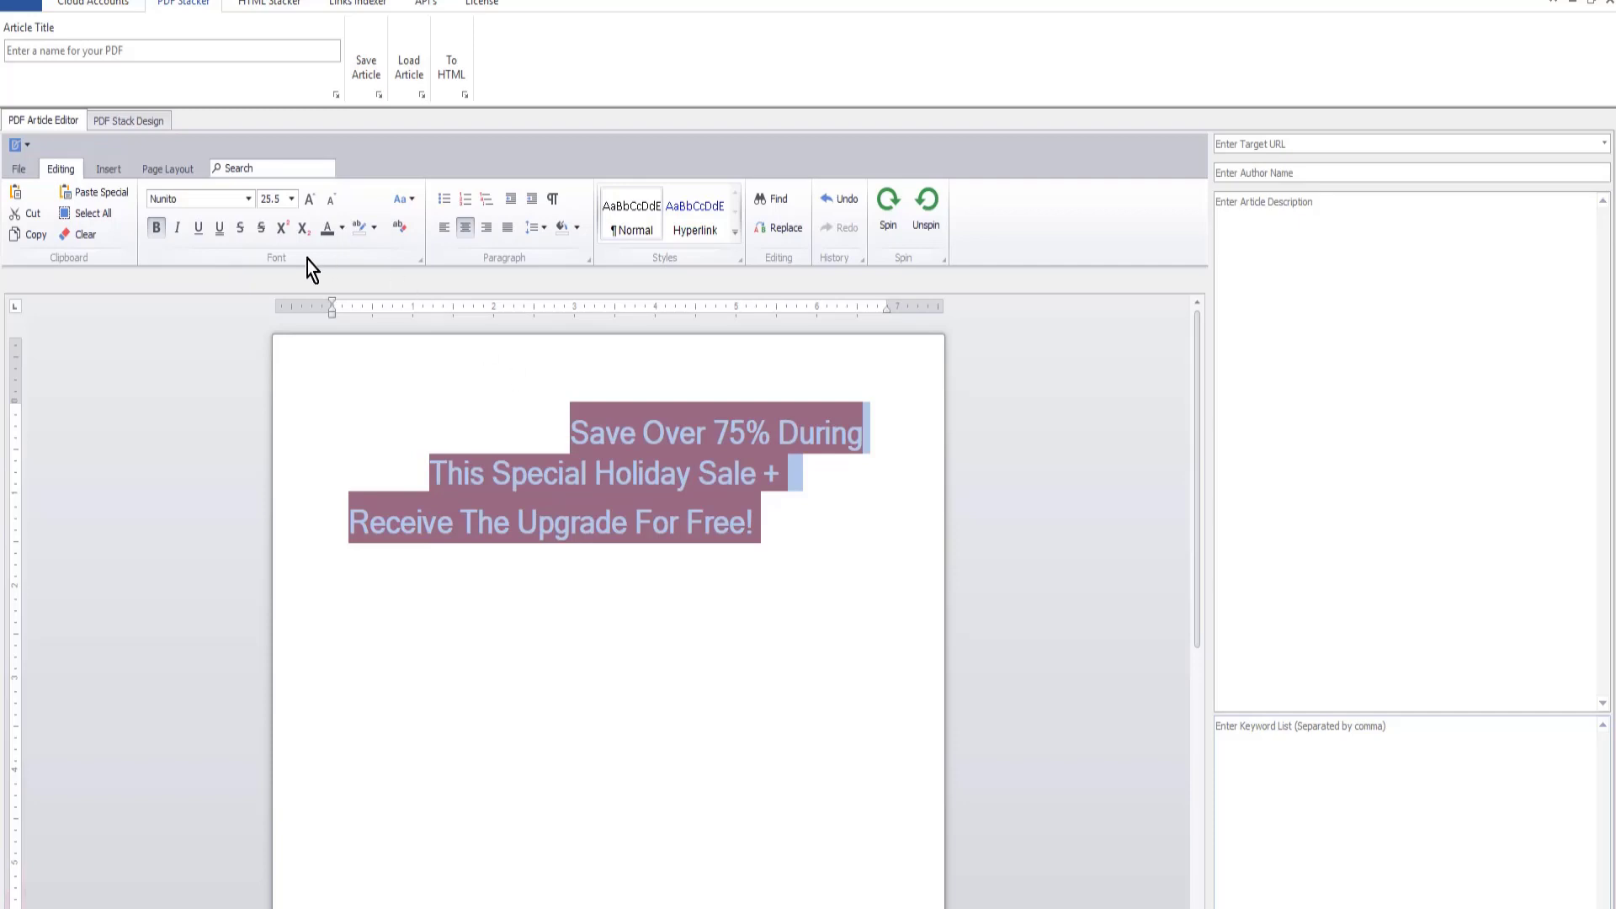
{"action": "left_click", "coordinate": [466, 225]}
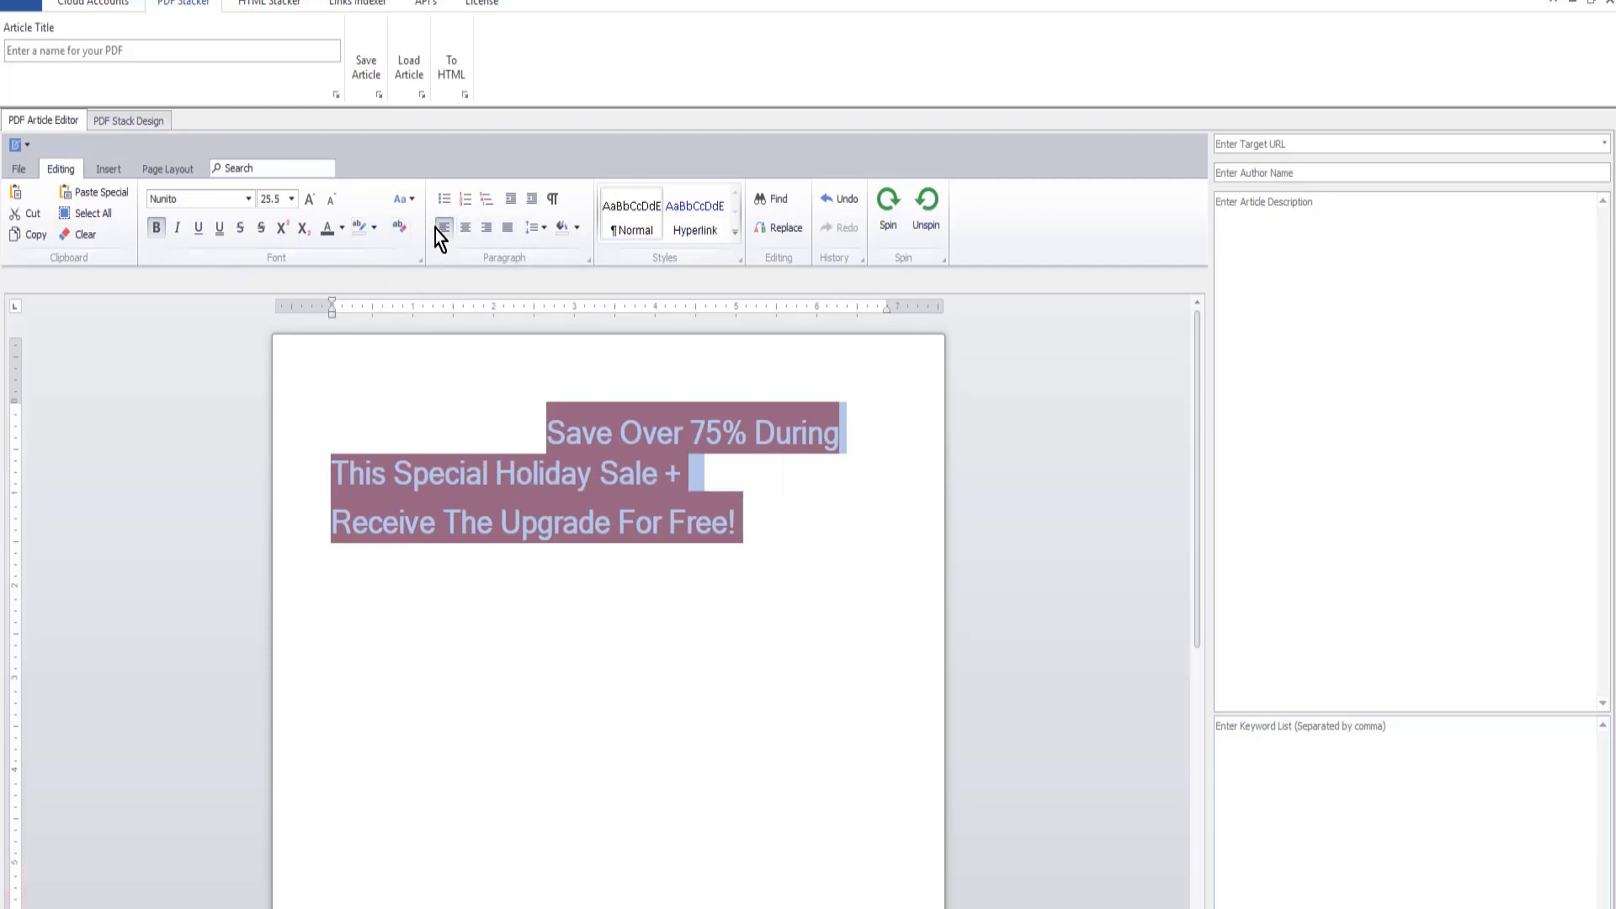
{"action": "left_click", "coordinate": [441, 227]}
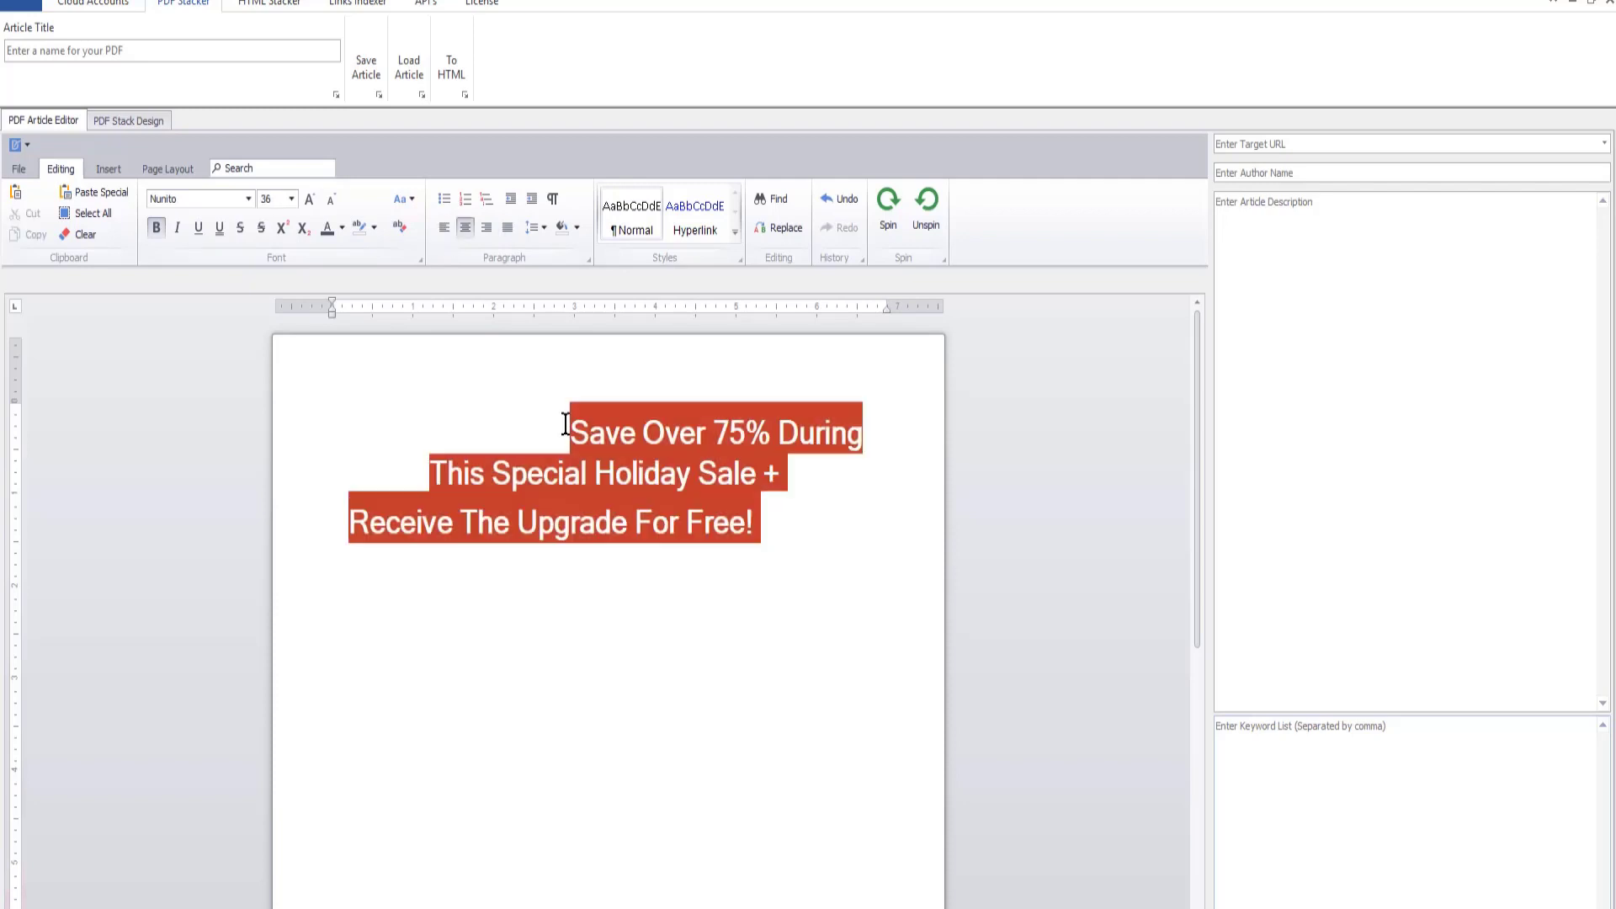
- Delete the blank space in front of "Save Over 75% During This Special Holiday Sale +" to centre it on the page
{"action": "key", "text": "BackSpace"}
{"action": "key", "text": "BackSpace"}
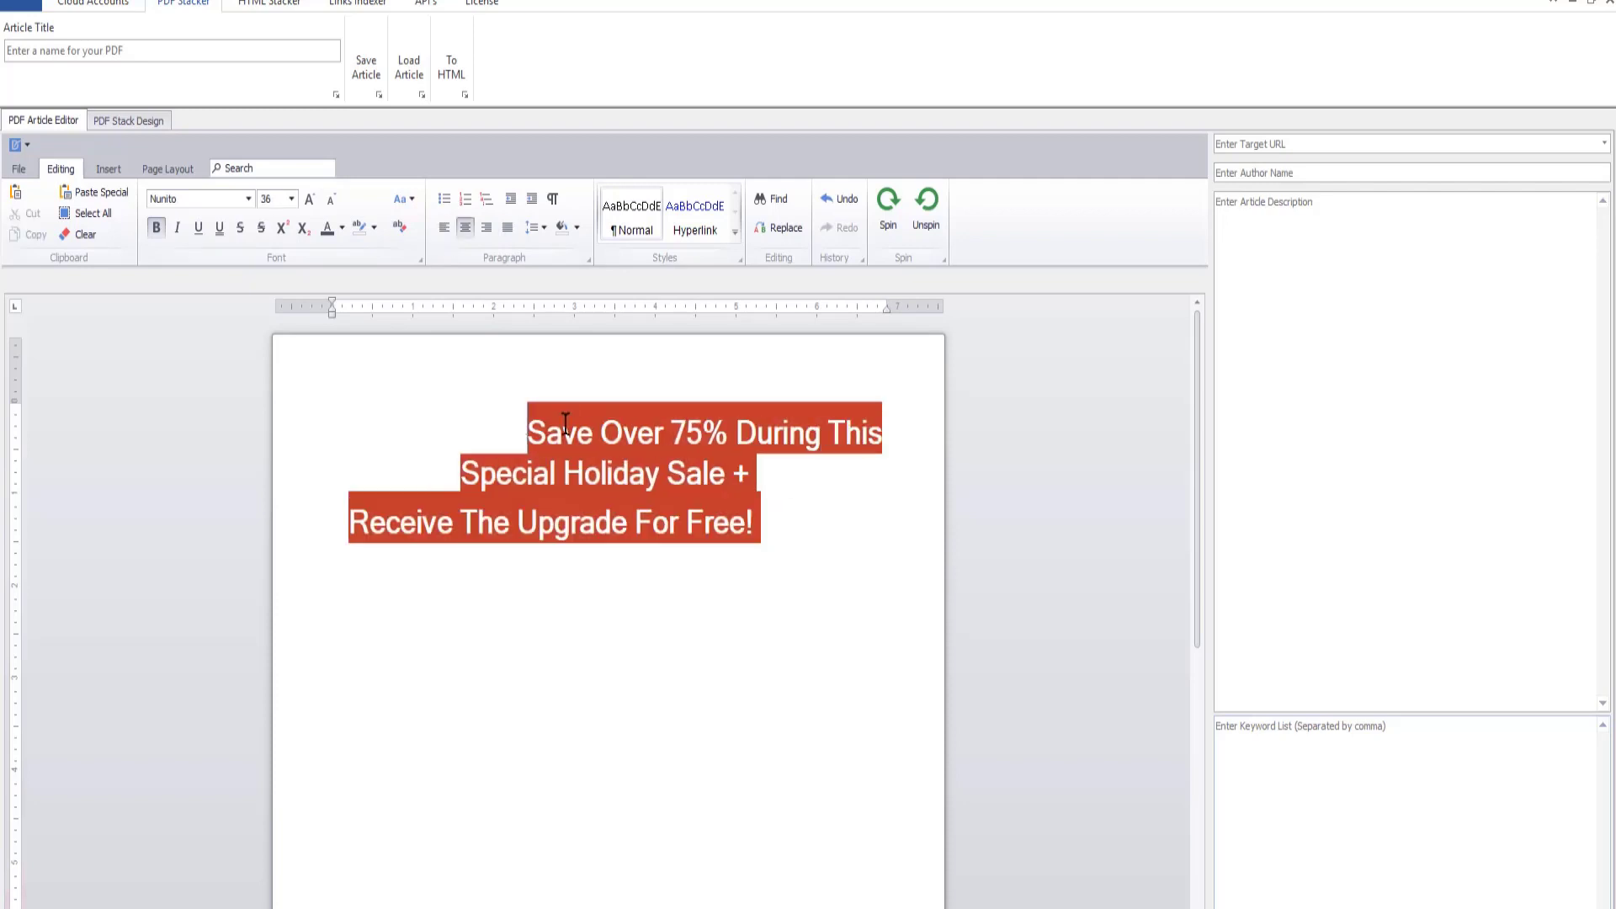
{"action": "key", "text": "BackSpace"}
{"action": "key", "text": "BackSpace"}
{"action": "key", "text": "BackSpace"}
{"action": "key", "text": "BackSpace"}
{"action": "key", "text": "BackSpace"}
{"action": "key", "text": "BackSpace"}
{"action": "key", "text": "BackSpace"}
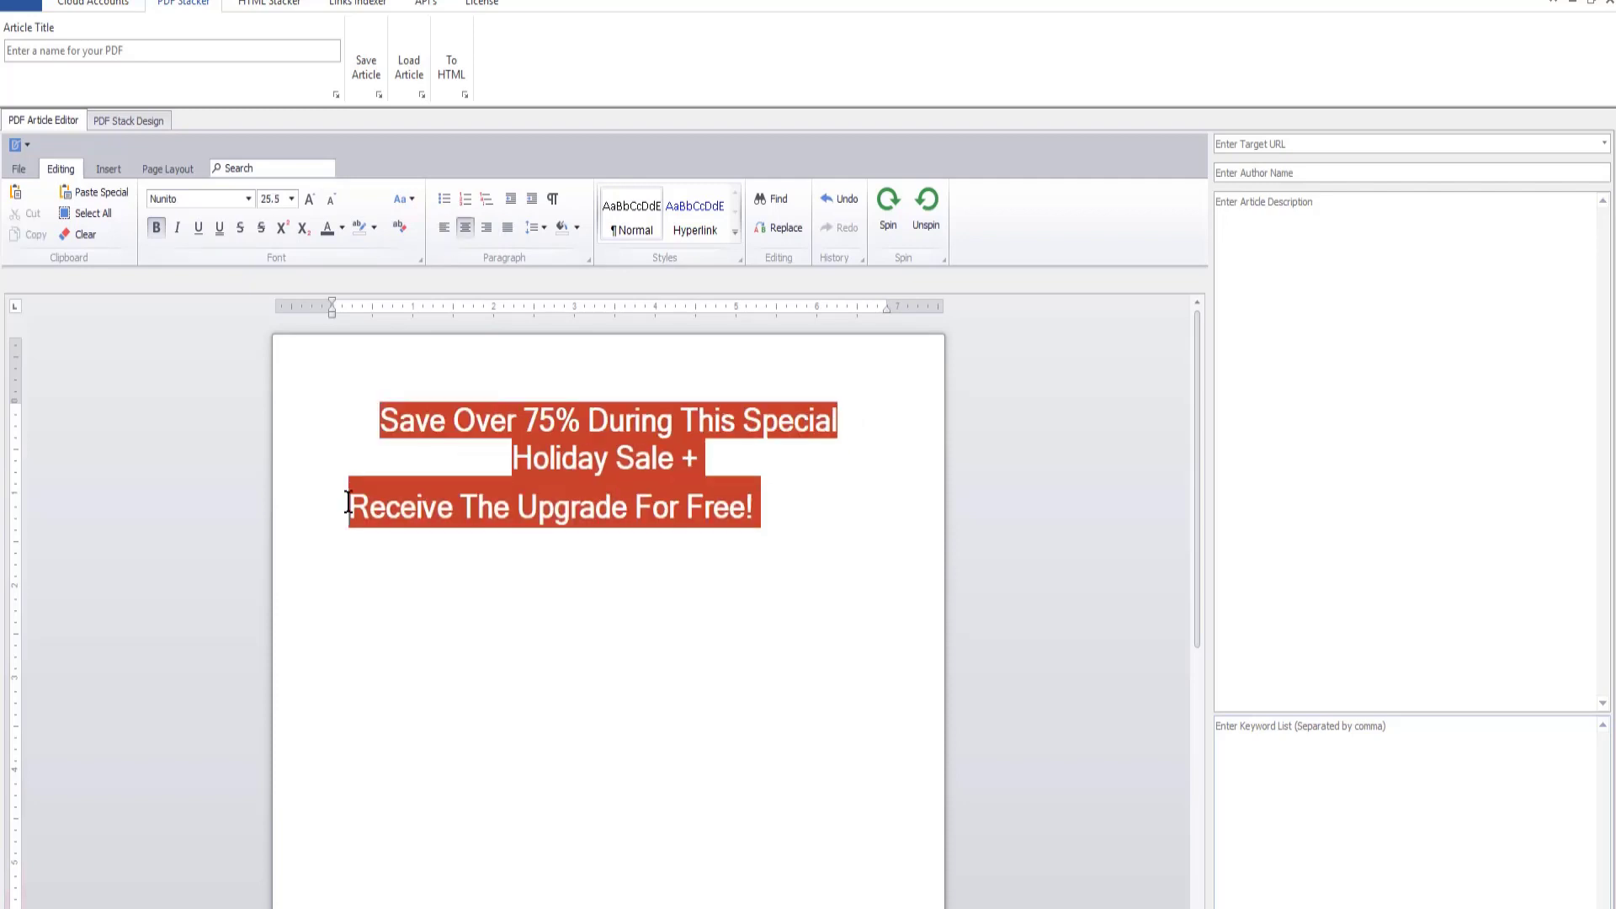
- Delete the blank space in front of "Receive The Upgrade For Free!" to centre that line on the page
{"action": "key", "text": "BackSpace"}
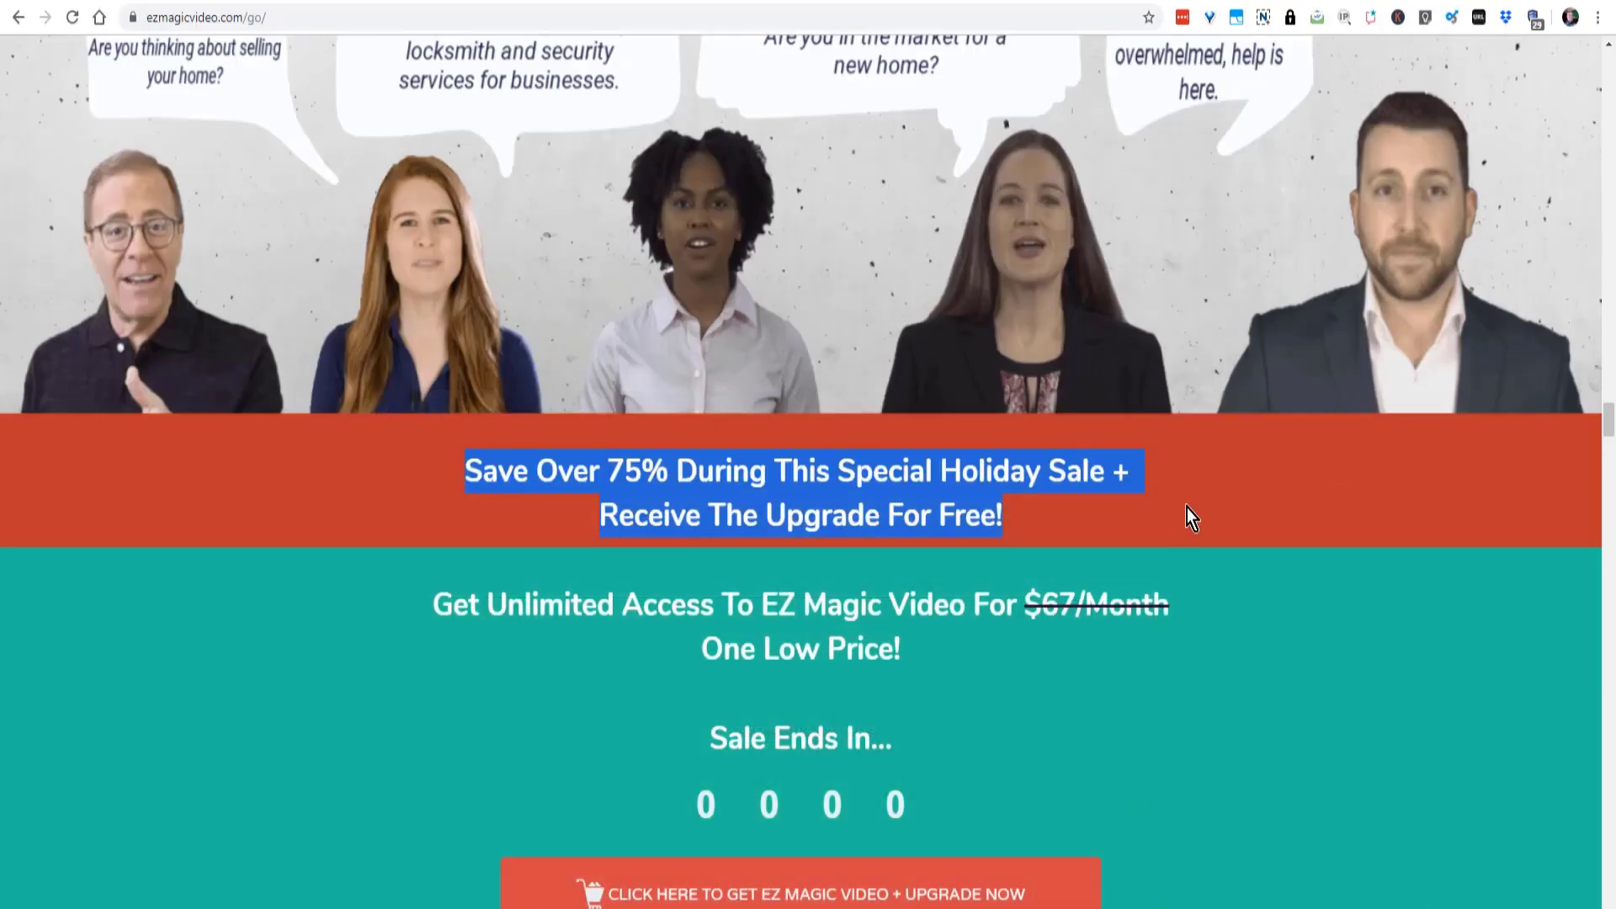
- Capture the red "Save Over 75% During This Special Holiday Sale" banner on the web page as a 950 x 119 image
{"action": "left_click", "coordinate": [1186, 515]}
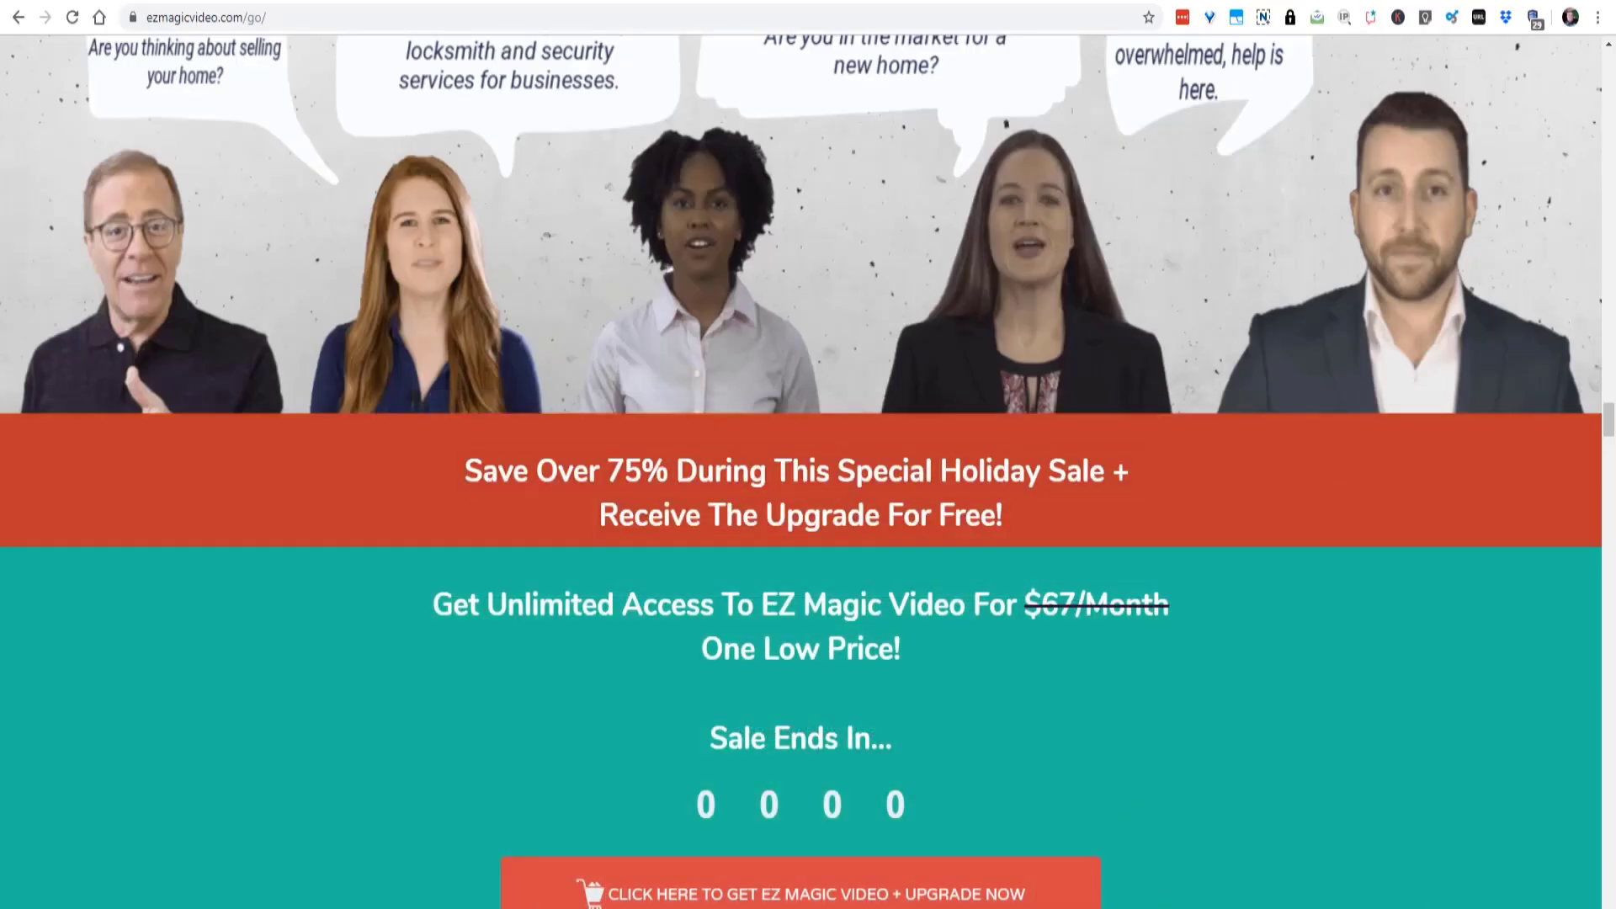
{"action": "key", "text": "Print"}
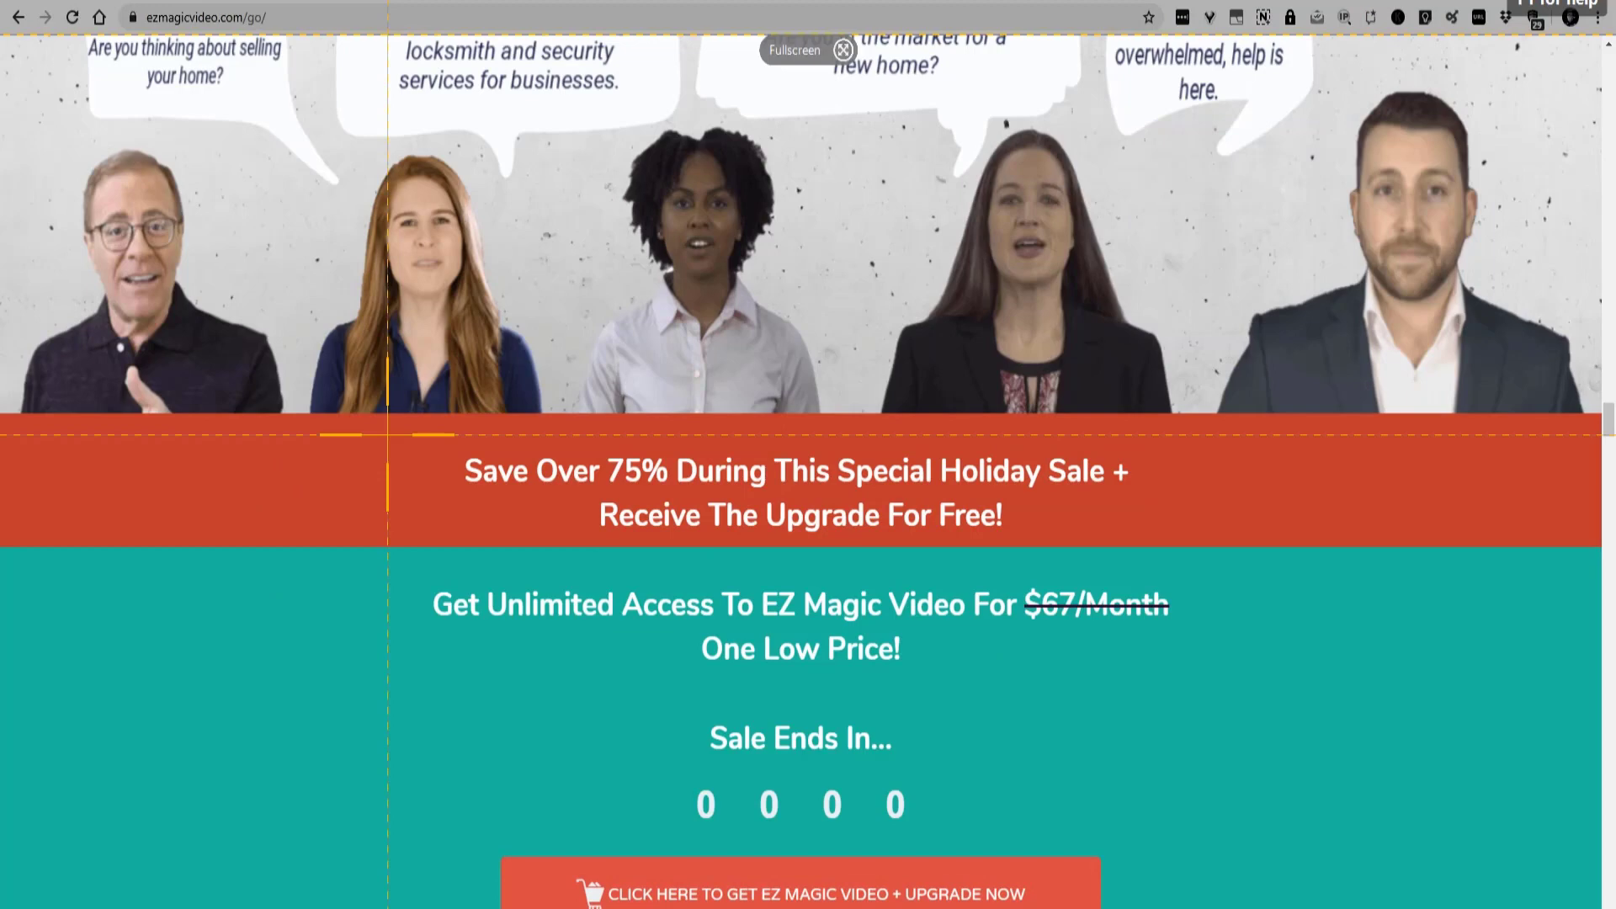
{"action": "left_click_drag", "start_coordinate": [403, 423], "coordinate": [1204, 539]}
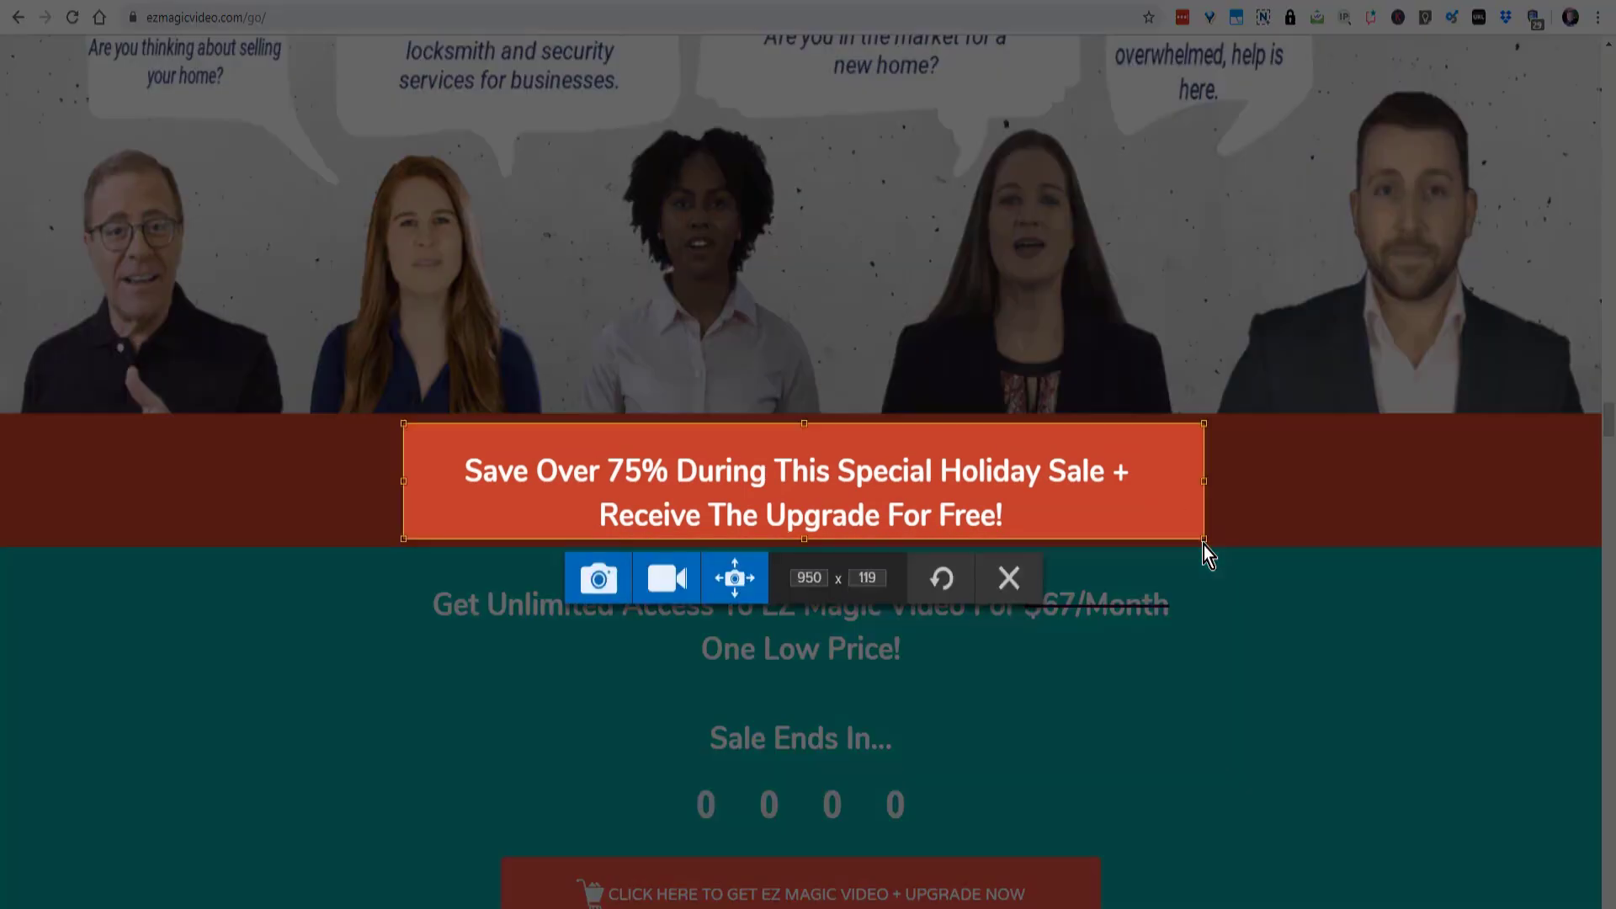
{"action": "left_click", "coordinate": [594, 589]}
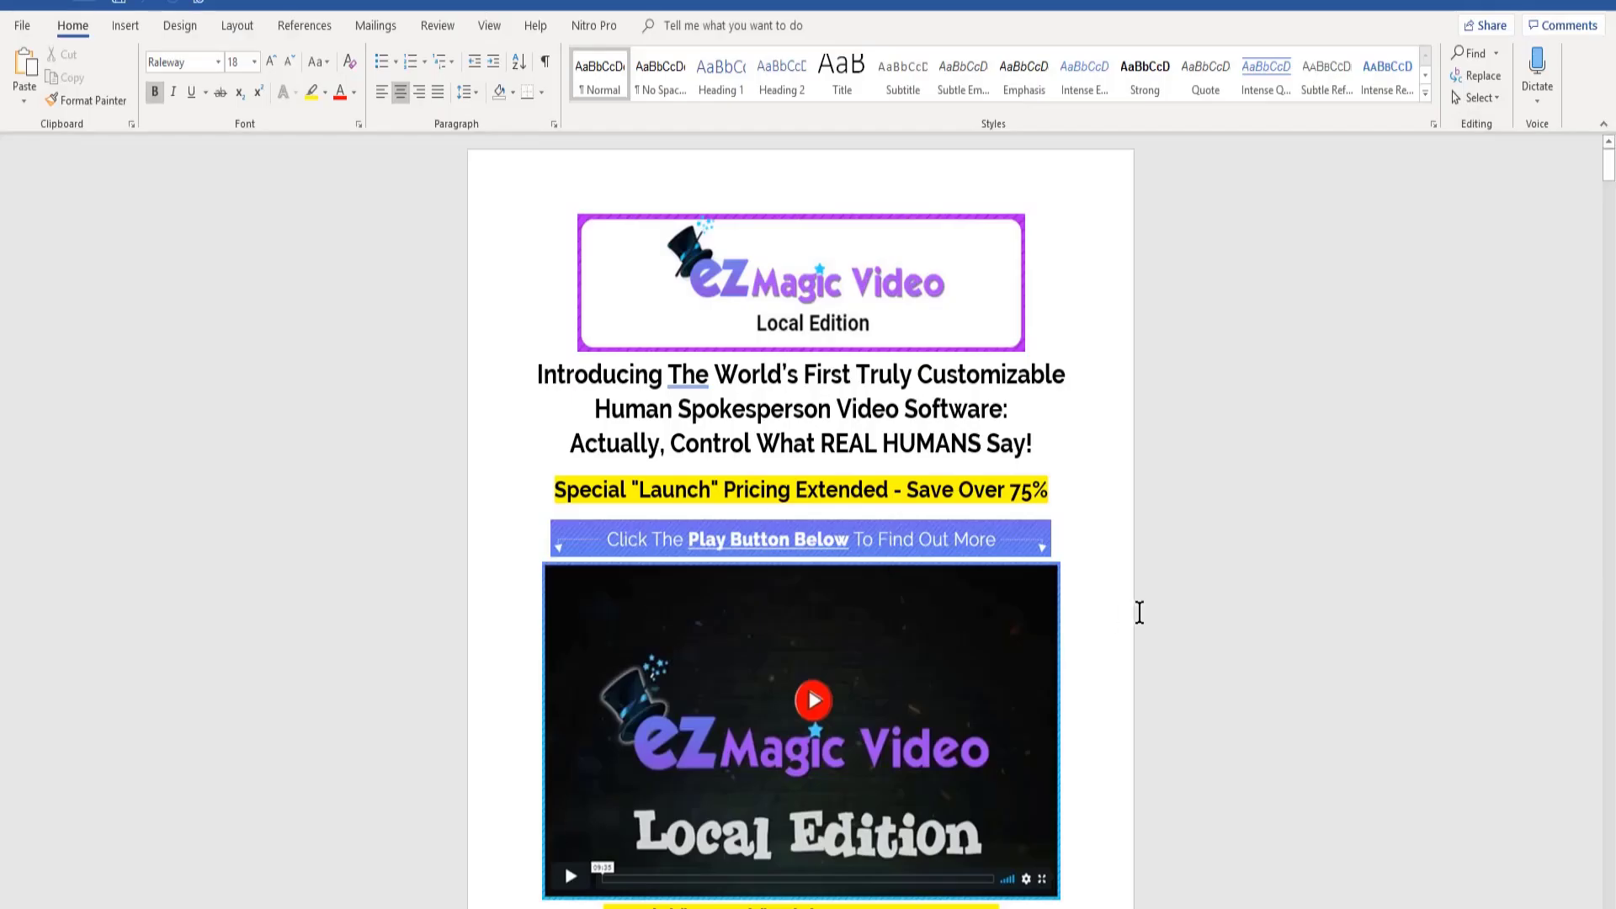
- Review the layout of images, headings and testimonials in the EZ Magic Video Local Edition document in Word
{"action": "scroll", "coordinate": [1142, 612], "scroll_direction": "down", "scroll_amount": 5}
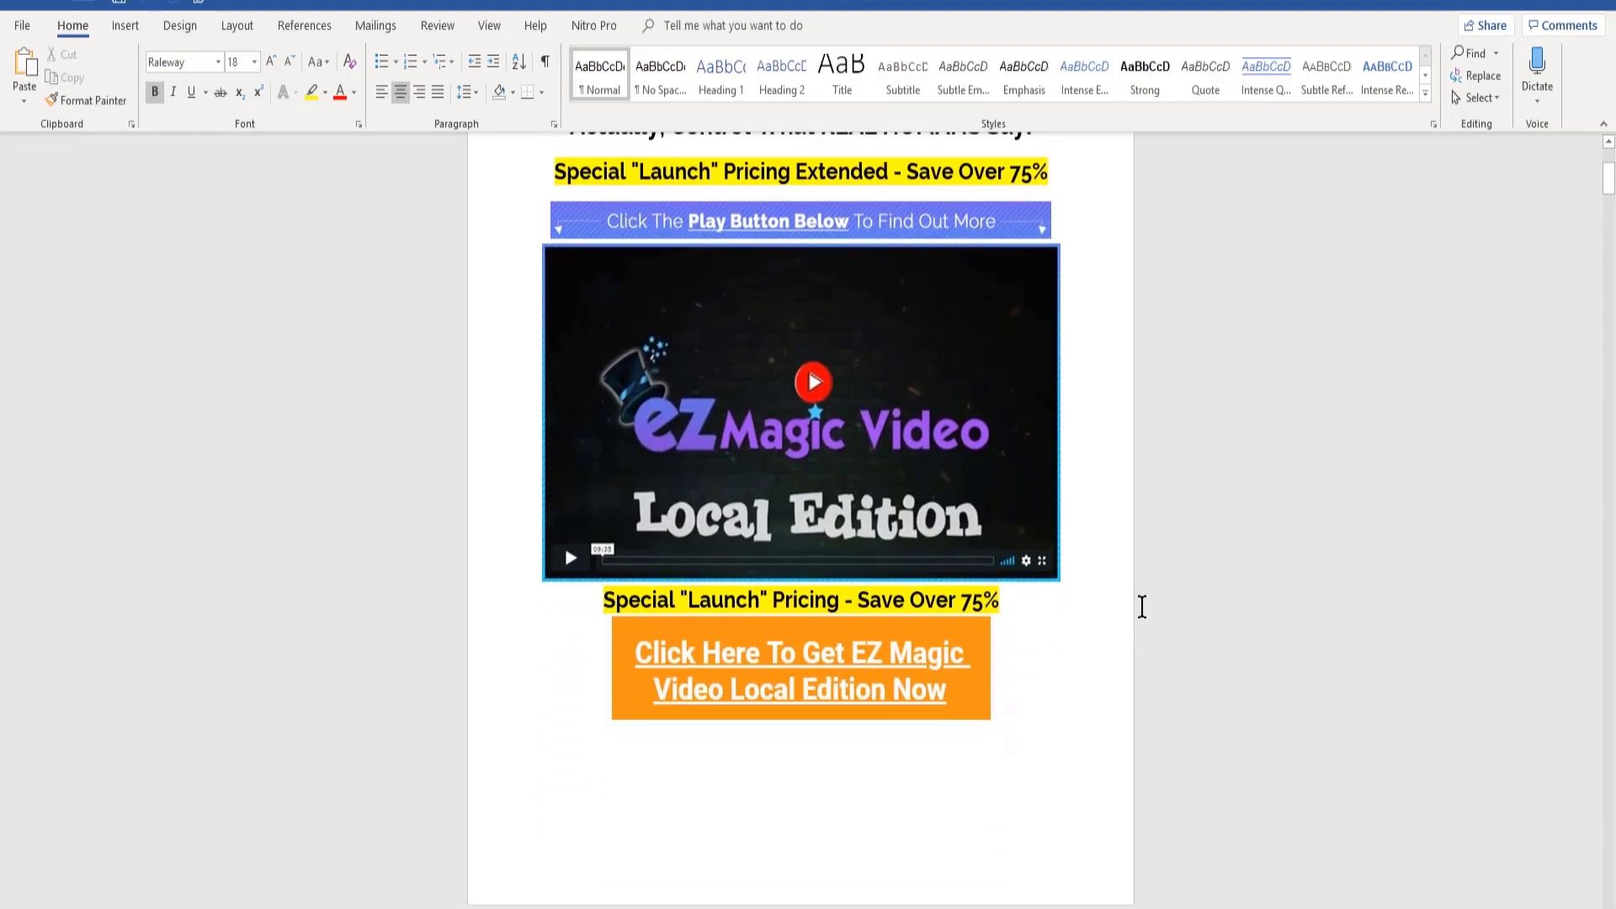
{"action": "scroll", "coordinate": [1136, 585], "scroll_direction": "down", "scroll_amount": 9}
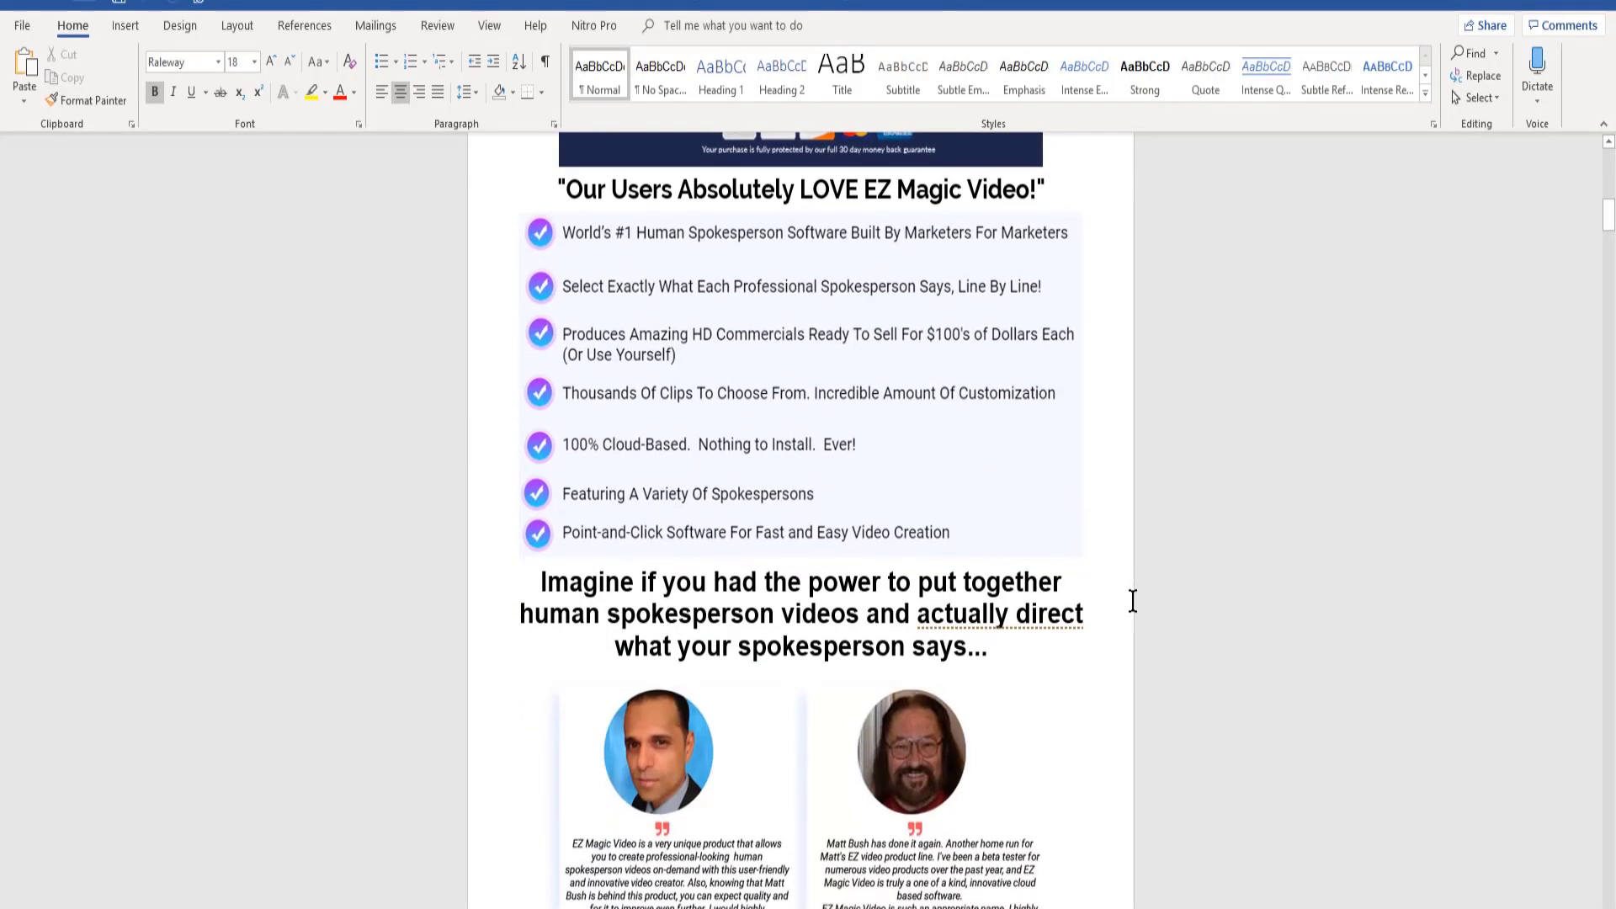
{"action": "scroll", "coordinate": [1132, 629], "scroll_direction": "down", "scroll_amount": 9}
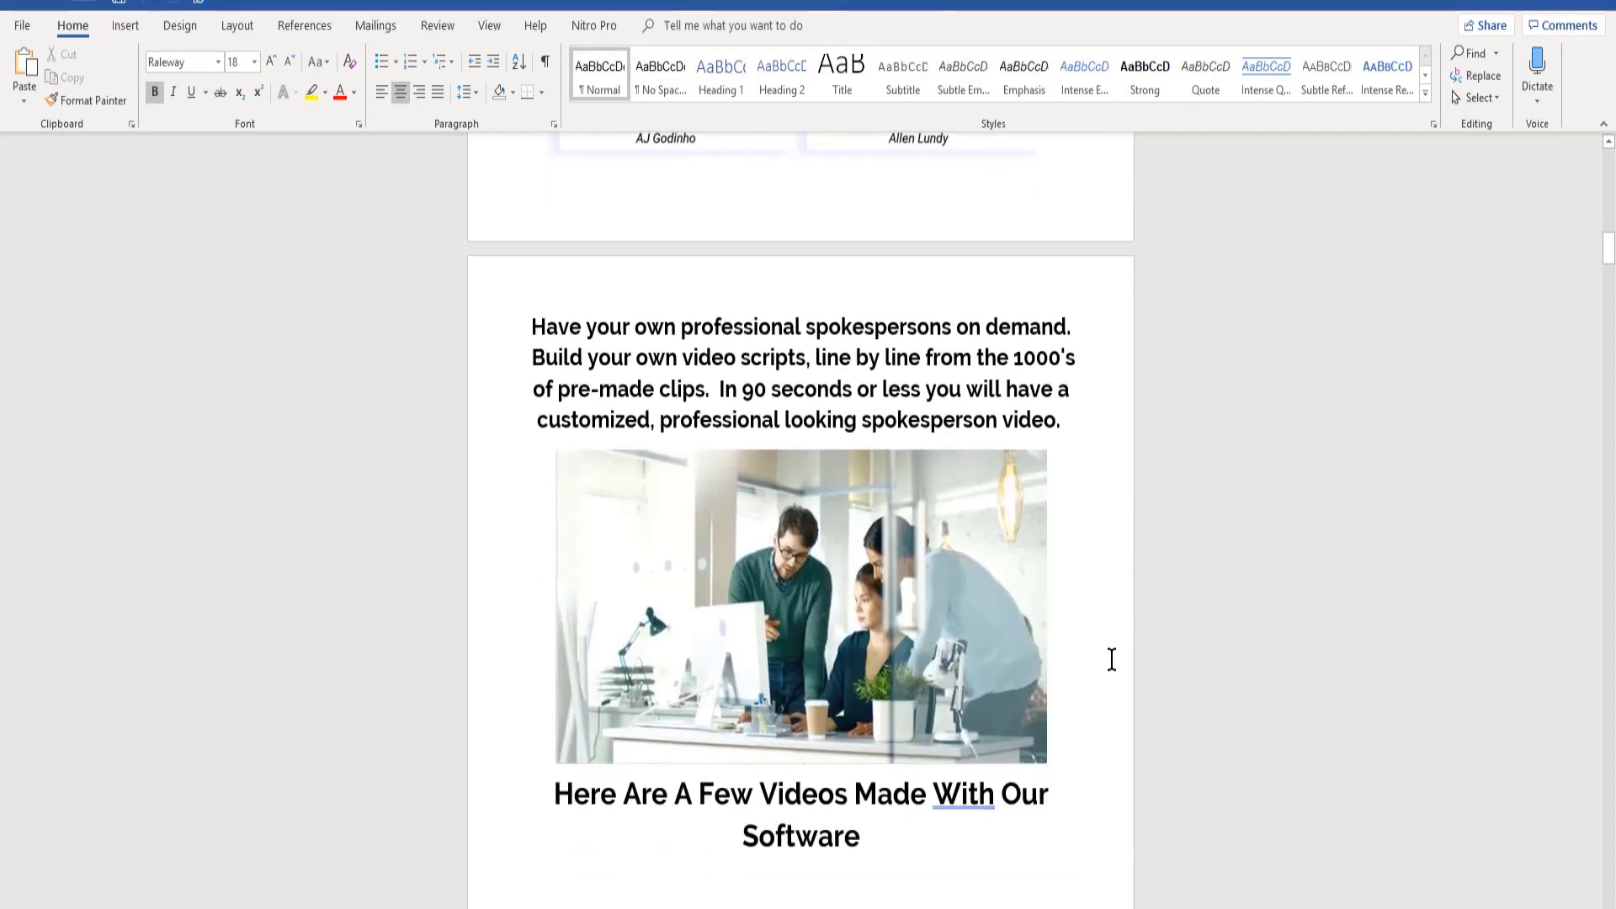
{"action": "scroll", "coordinate": [1111, 659], "scroll_direction": "up", "scroll_amount": 10}
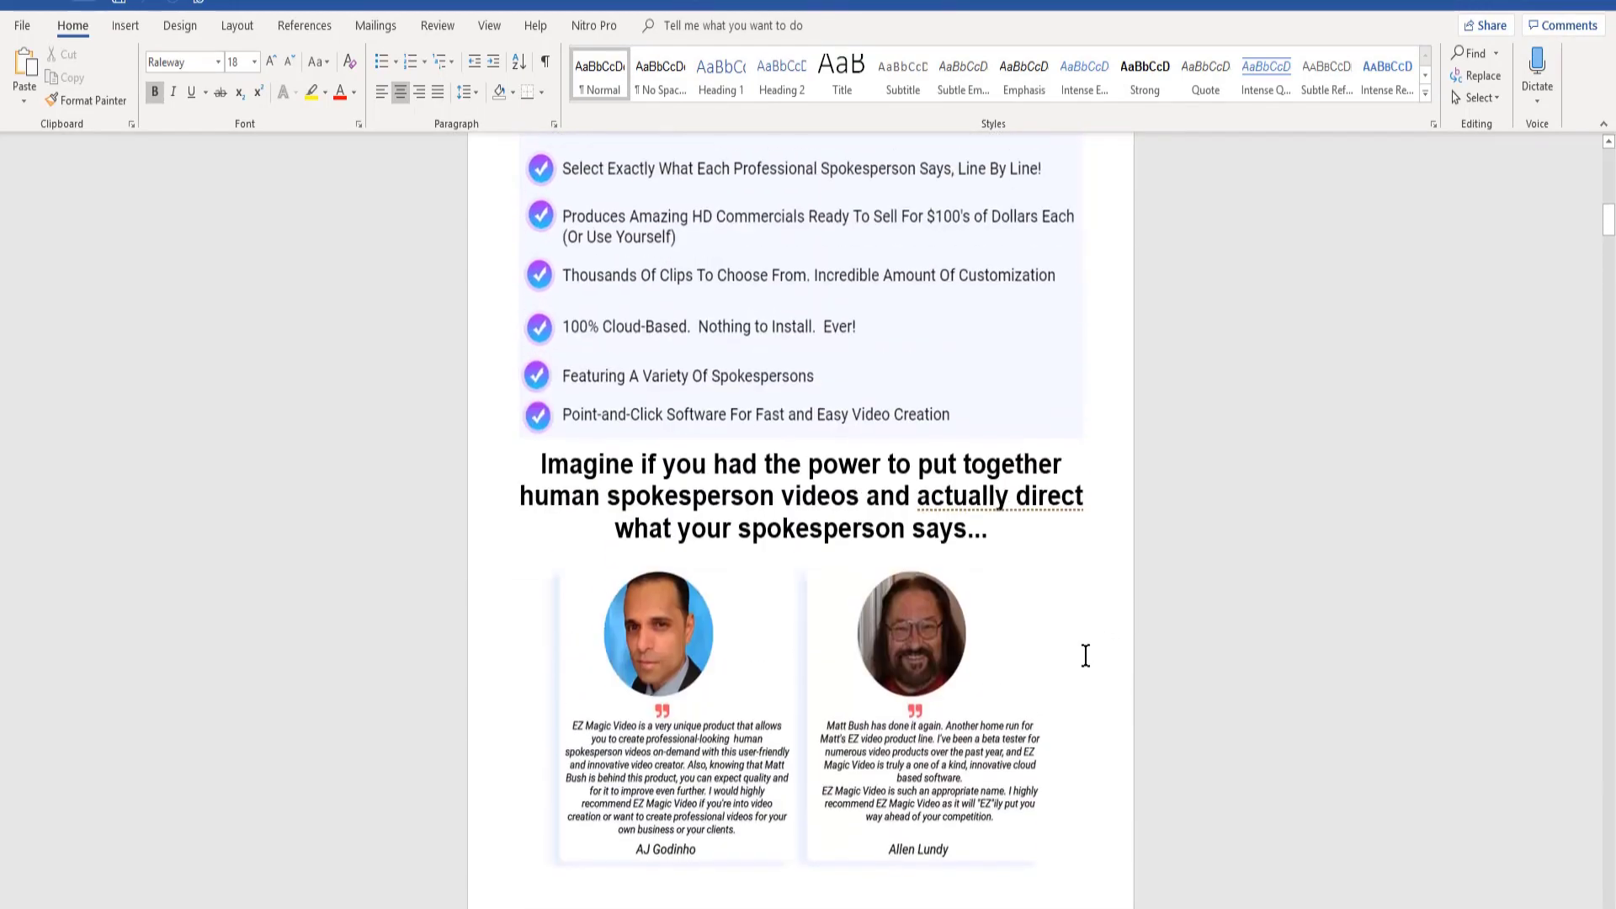
{"action": "scroll", "coordinate": [1084, 654], "scroll_direction": "up", "scroll_amount": 6}
- Open the detailed file properties of 1..jpg in the "ezvideo magic images" folder
{"action": "key", "text": "alt+Tab"}
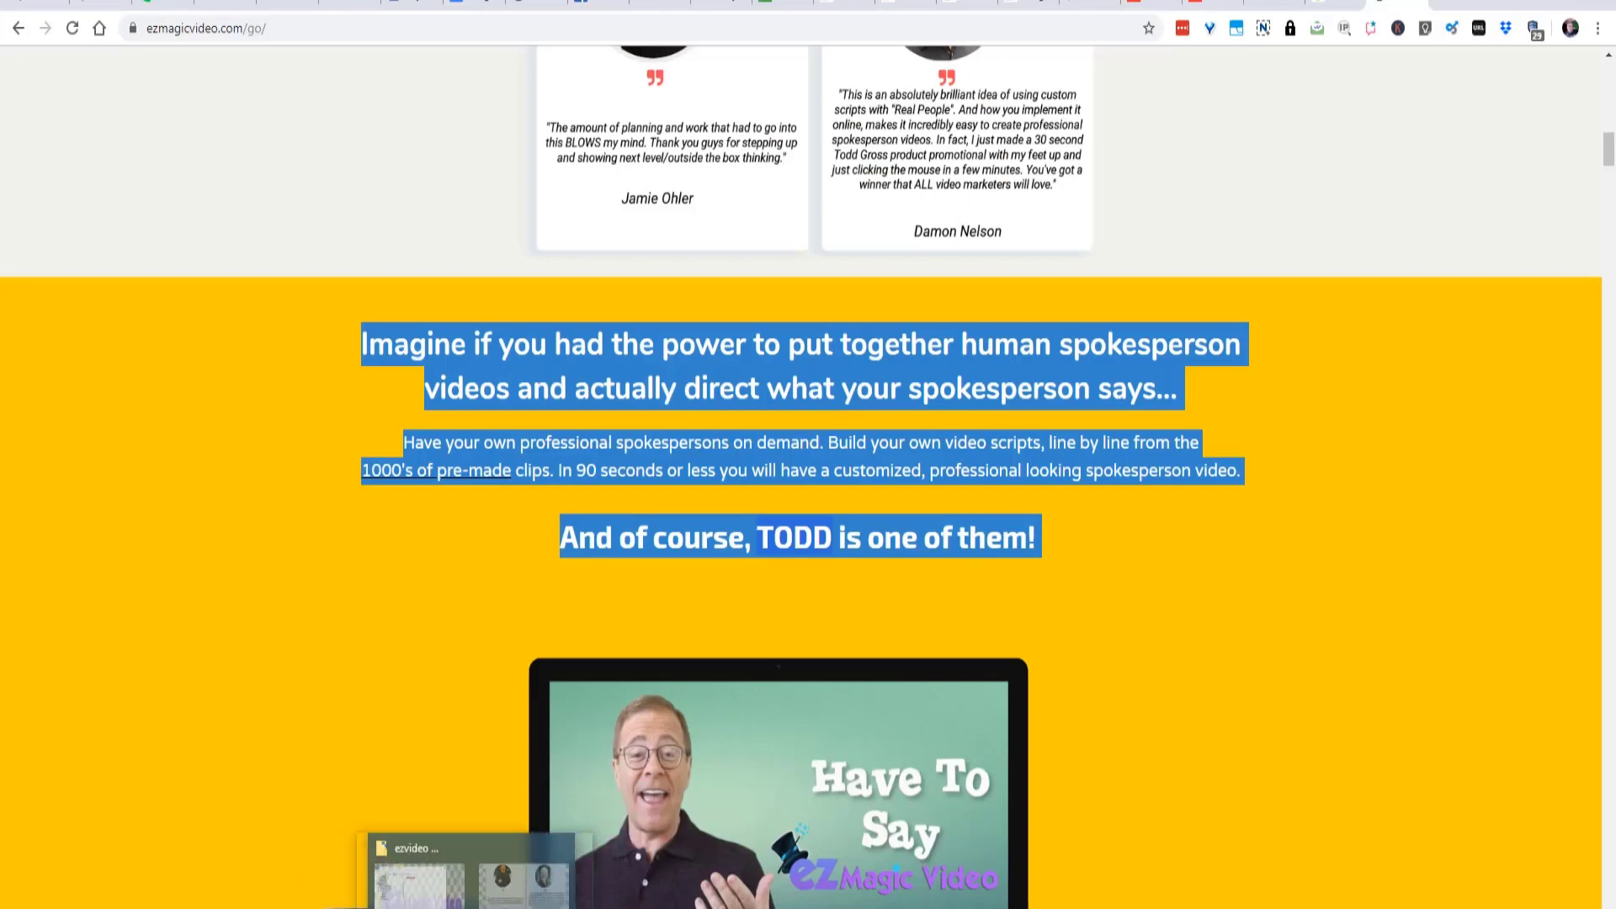
{"action": "left_click", "coordinate": [450, 900]}
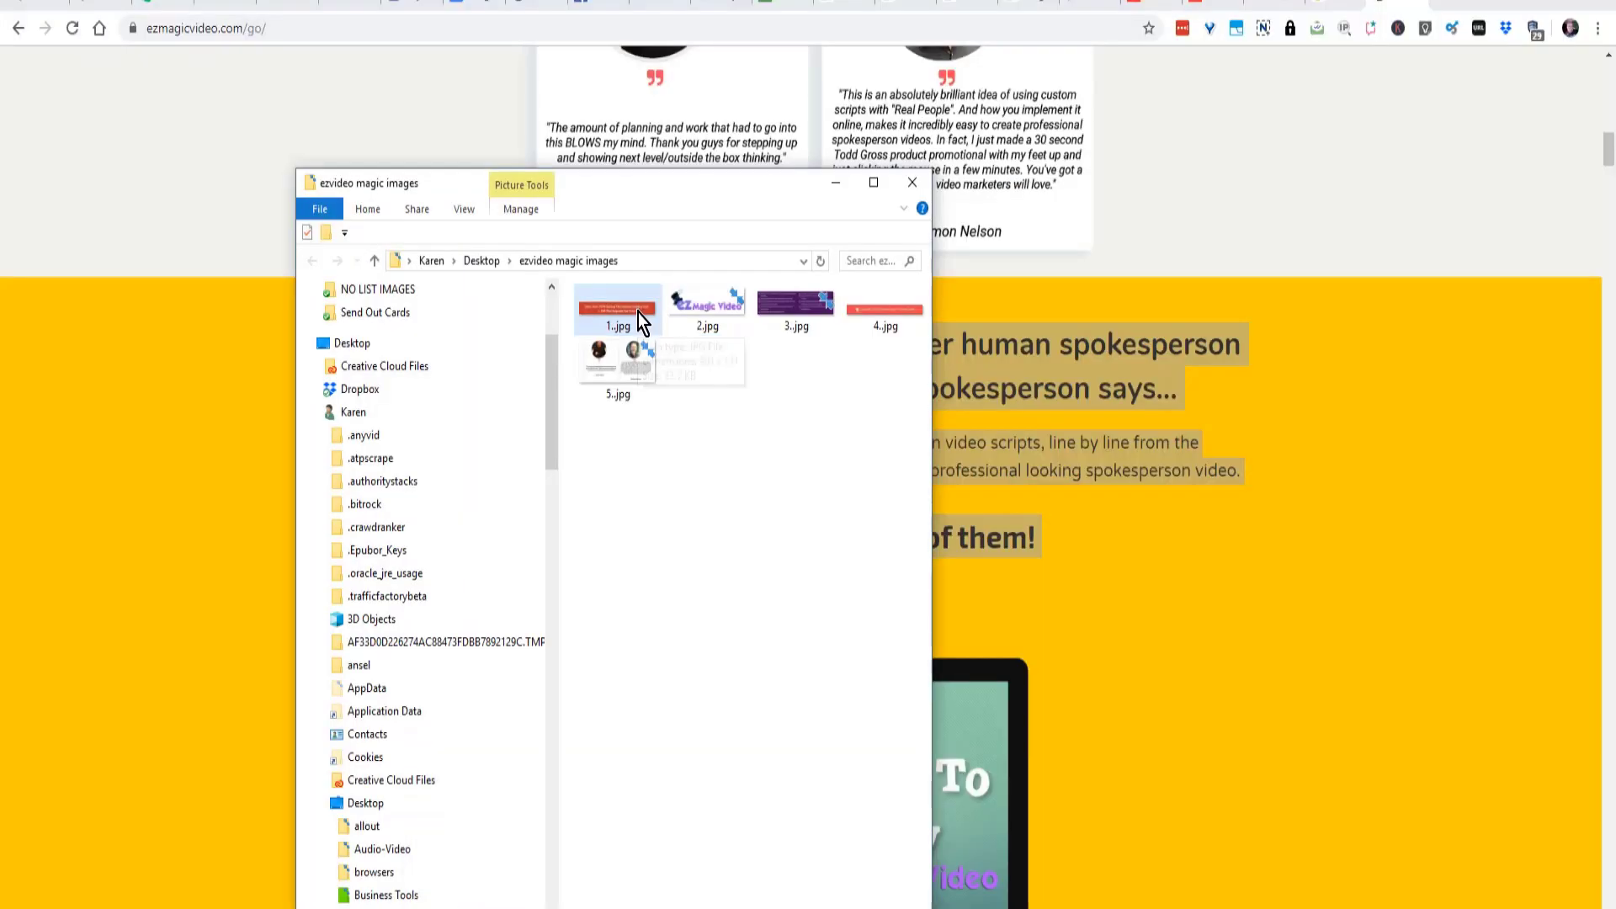
{"action": "mouse_move", "coordinate": [636, 320]}
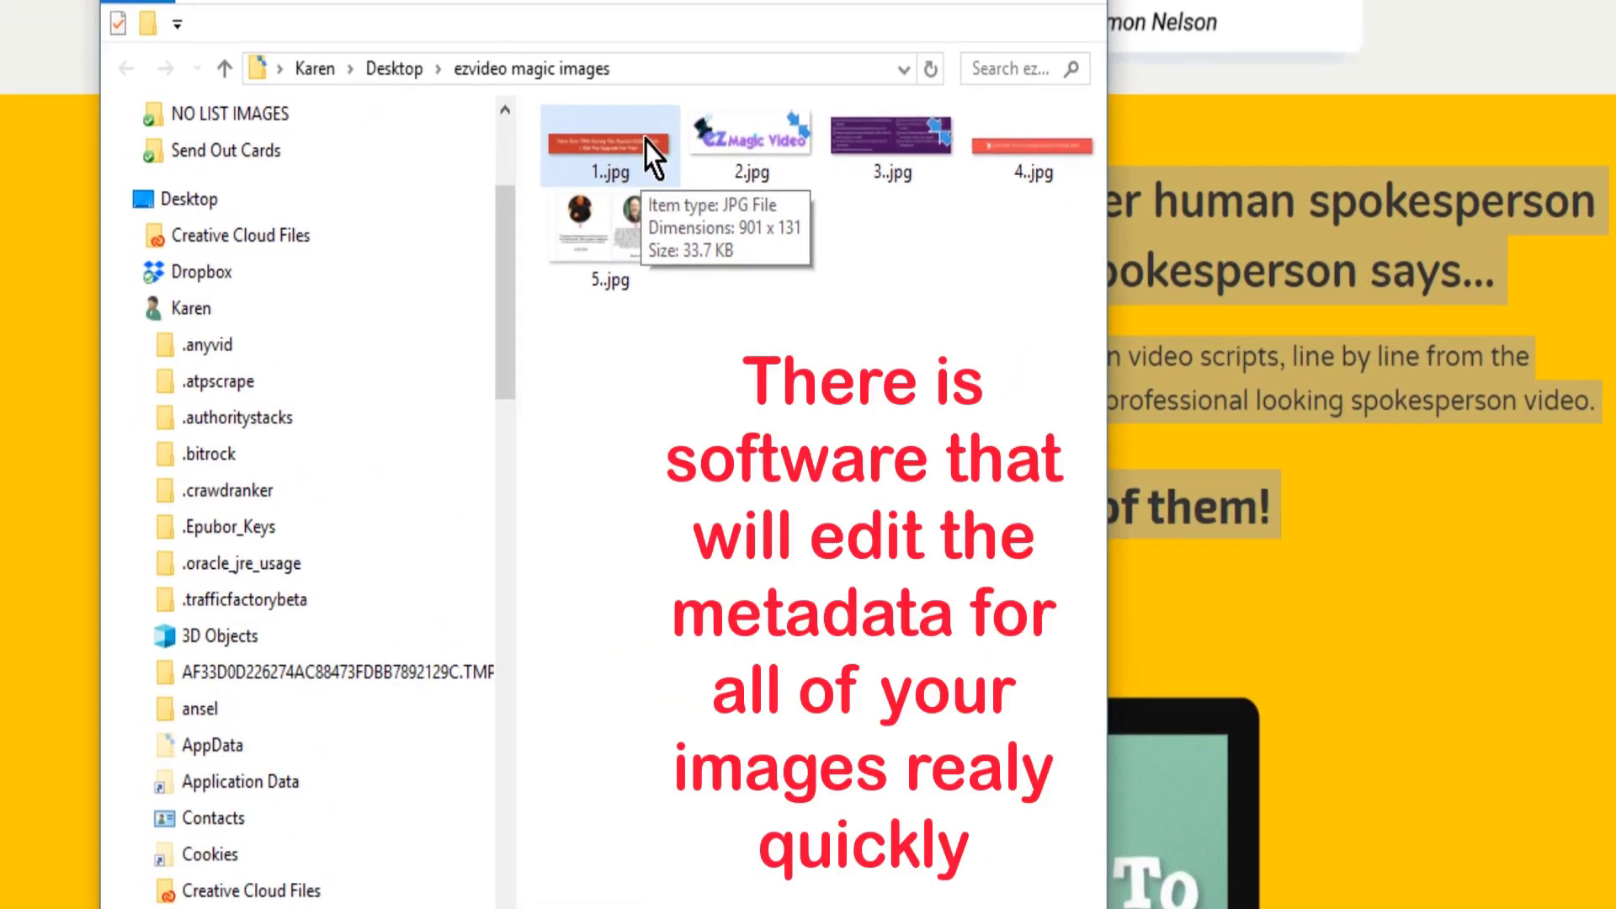
{"action": "left_click", "coordinate": [645, 139]}
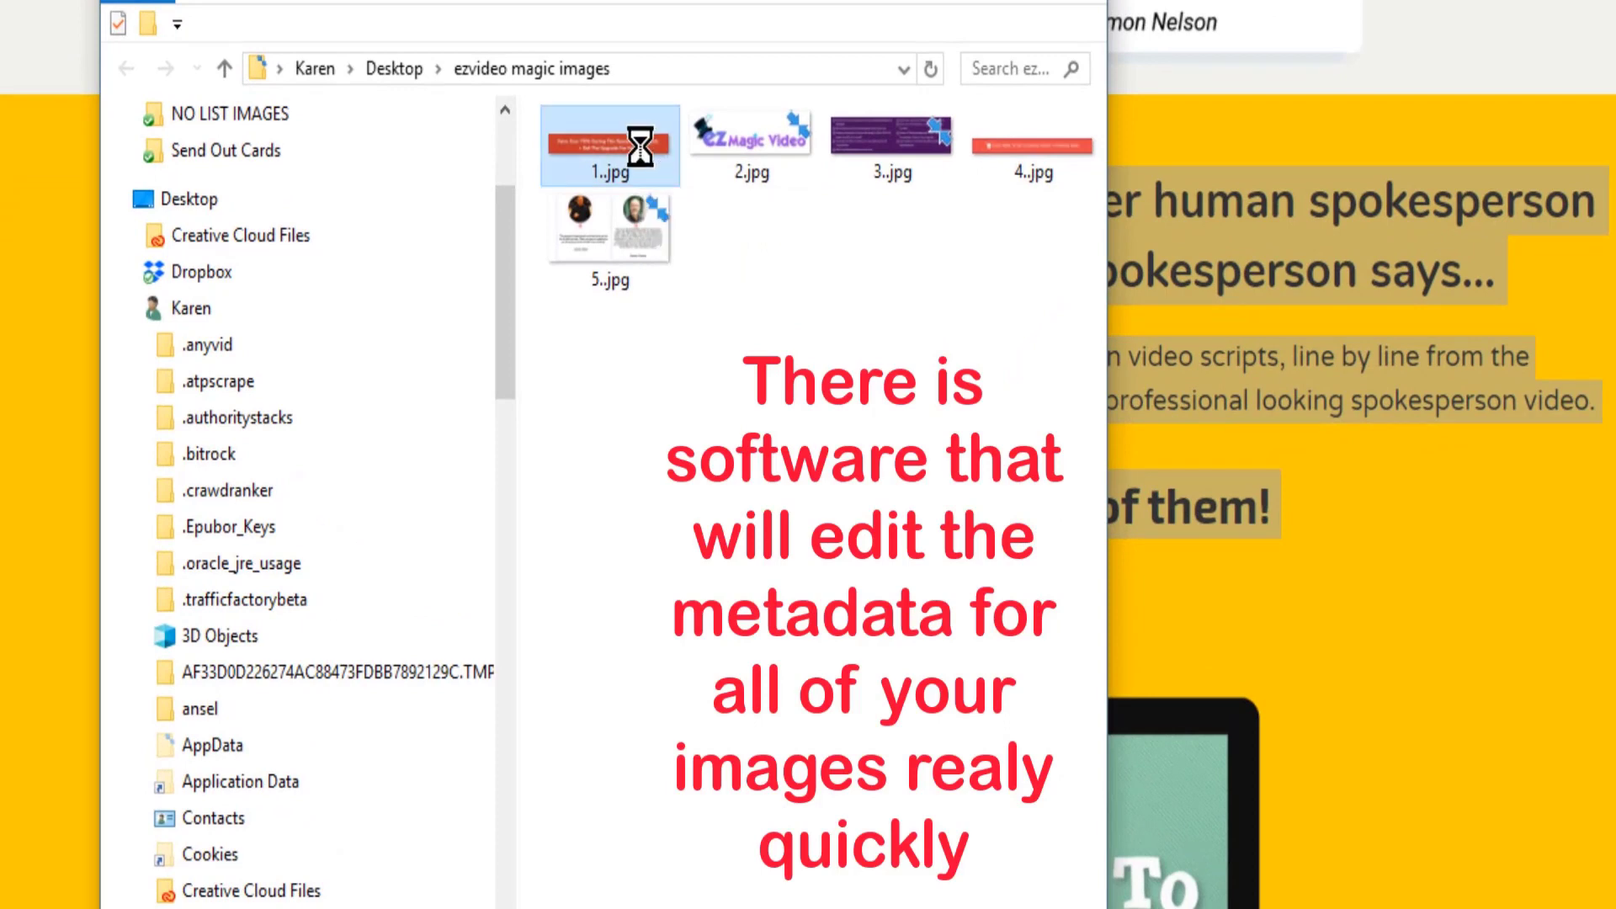
{"action": "right_click", "coordinate": [644, 144]}
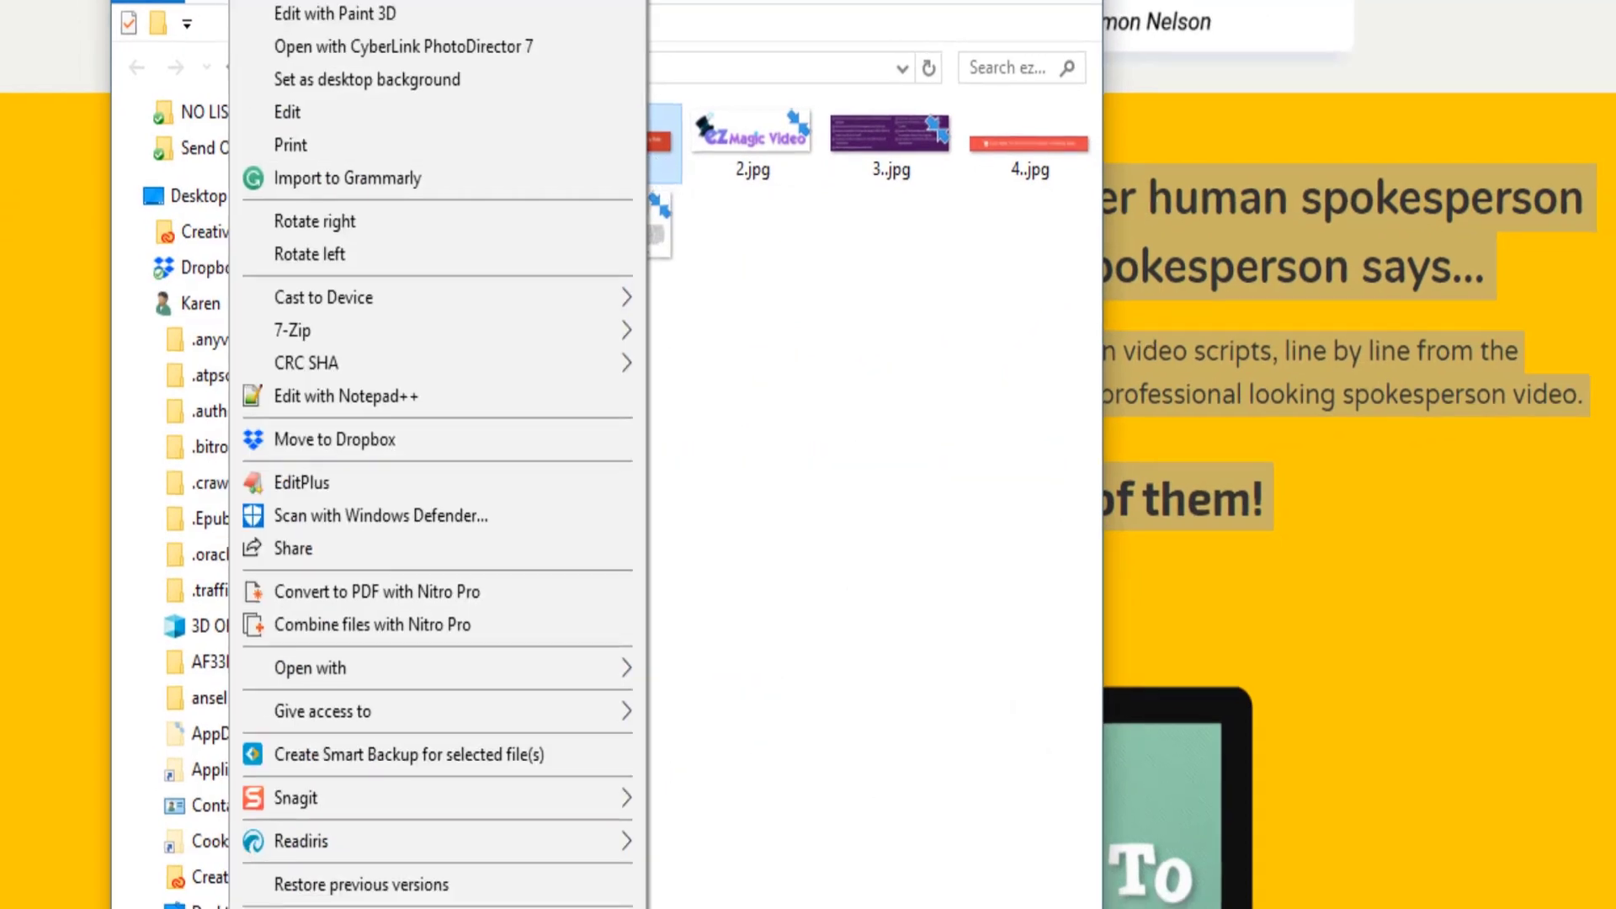
{"action": "key", "text": "Escape"}
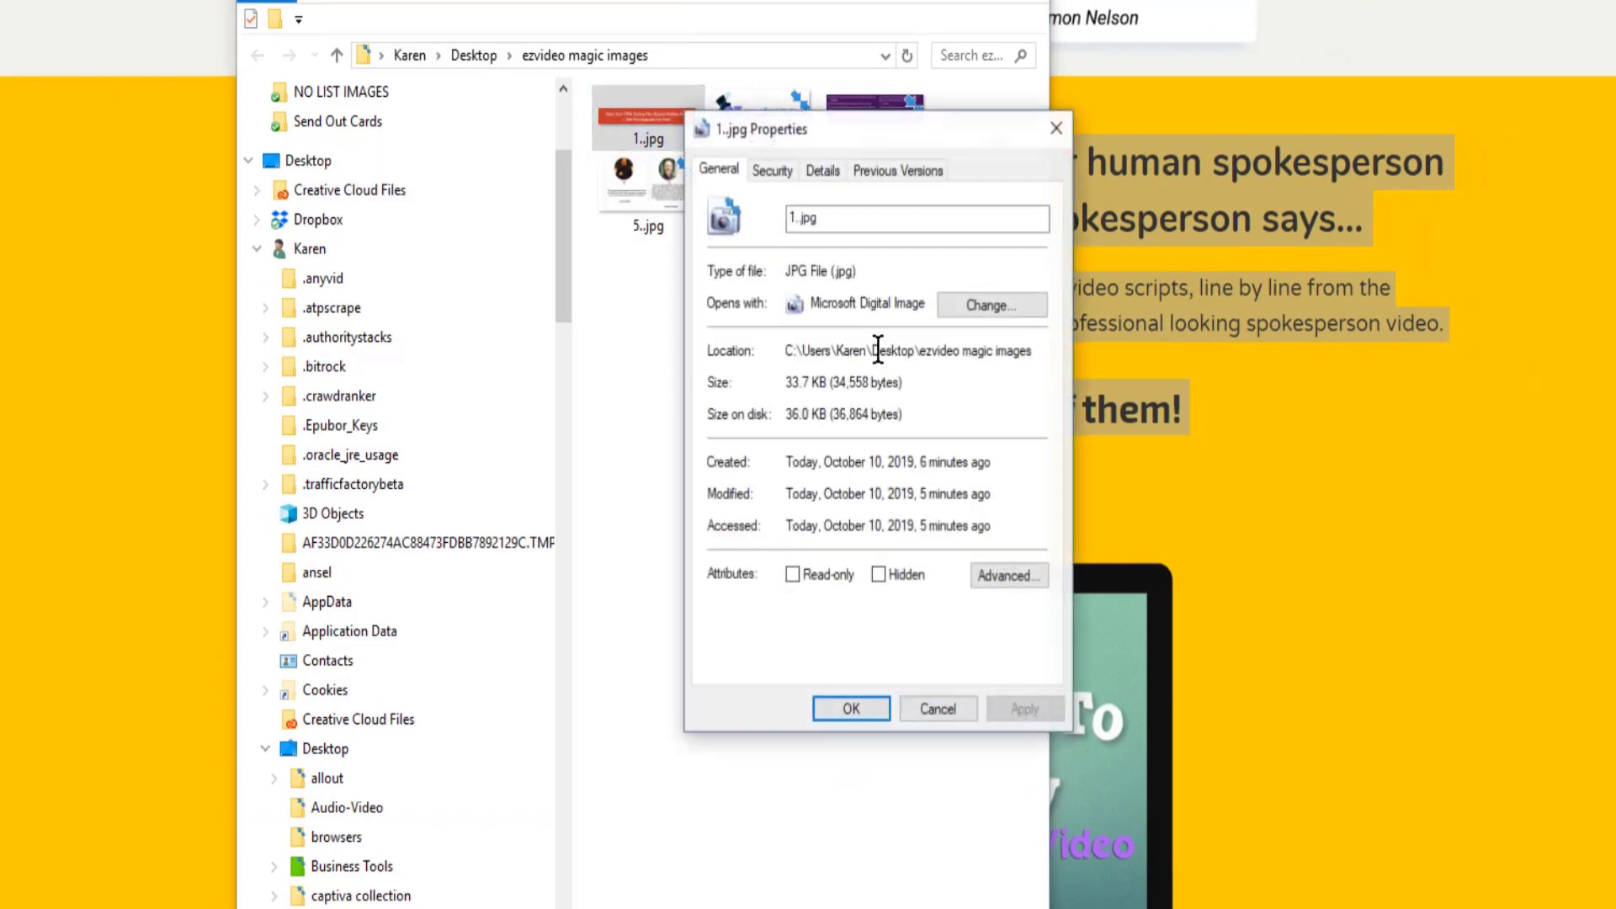
{"action": "left_click", "coordinate": [822, 170]}
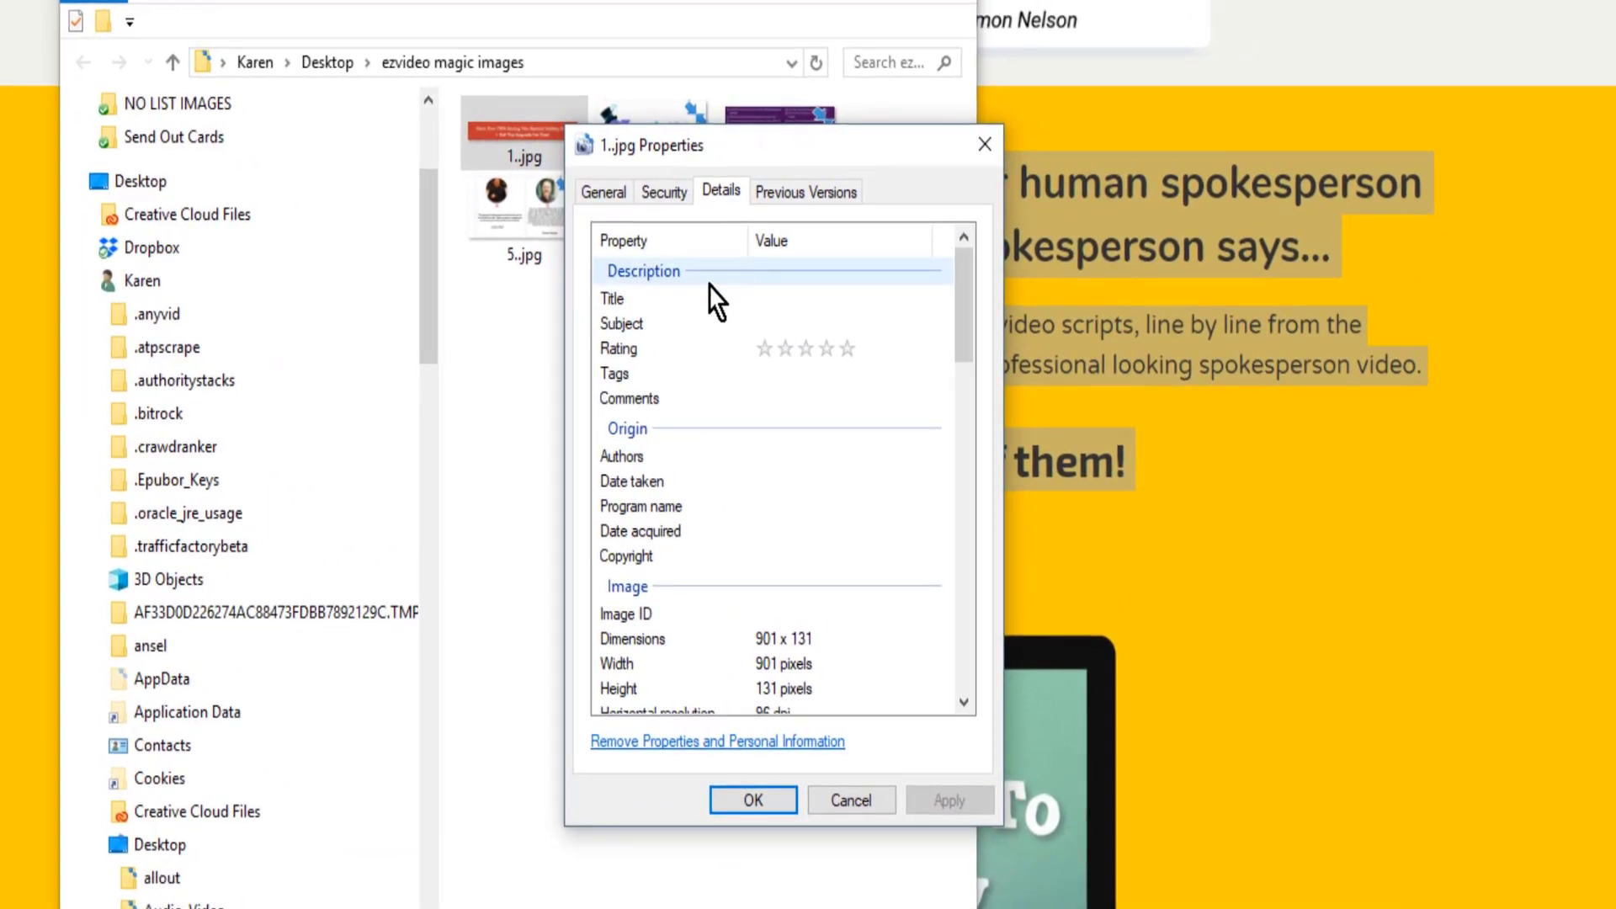
- Set both the title and the subject of 1..jpg to "EZ Magic Video"
{"action": "left_click", "coordinate": [810, 286]}
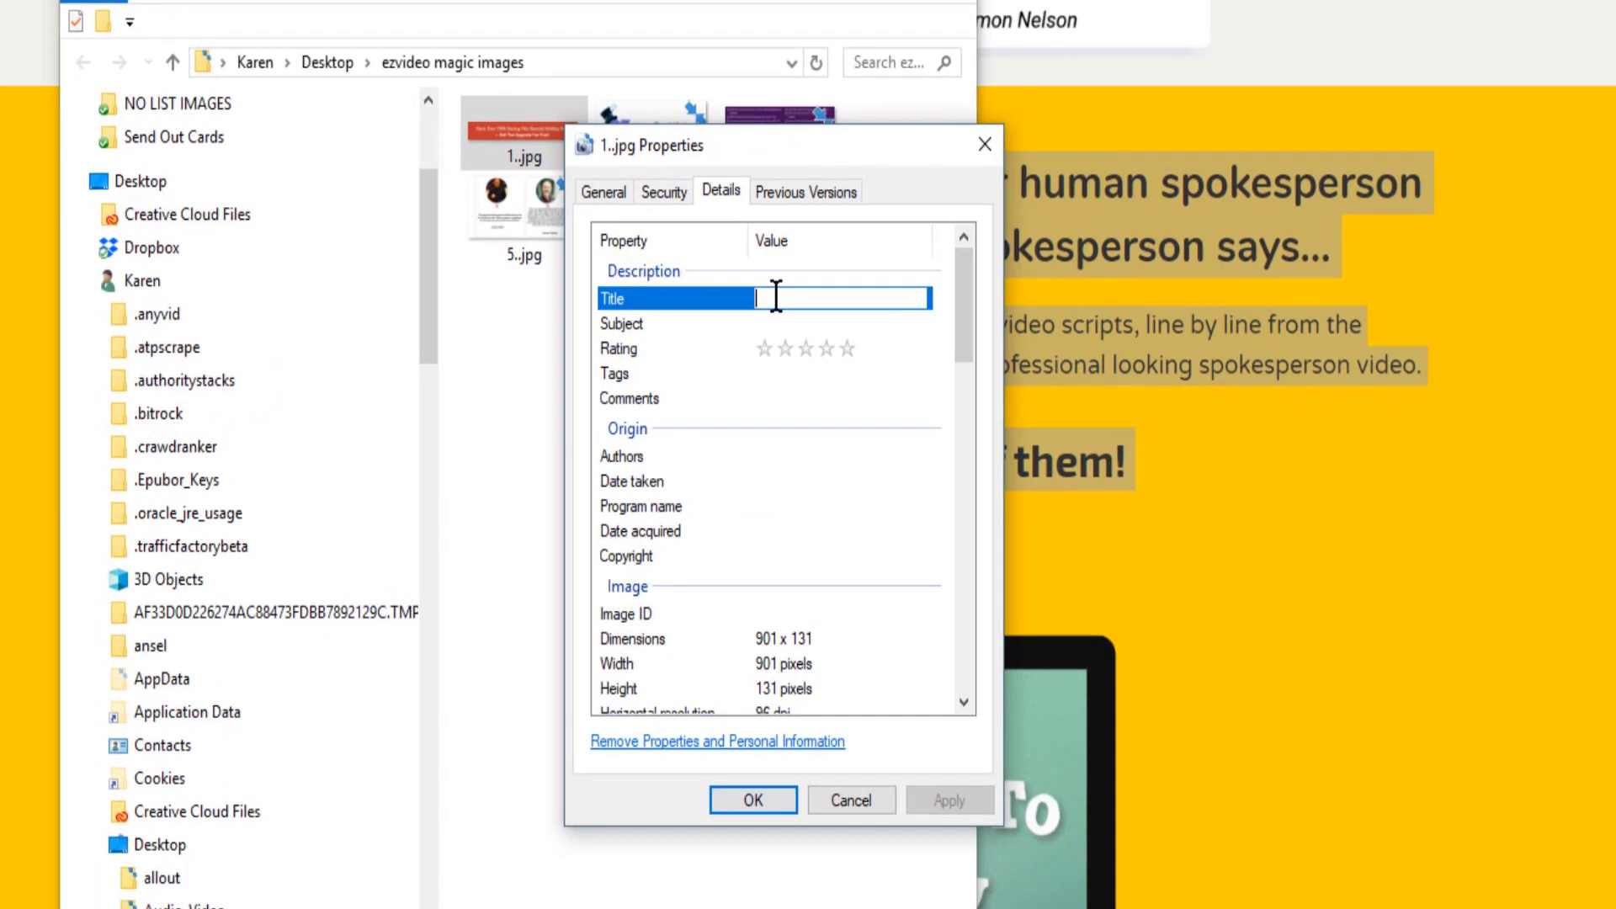
{"action": "type", "text": "EZ Magic Video"}
{"action": "left_click", "coordinate": [773, 325]}
{"action": "type", "text": "EZ Magic Video"}
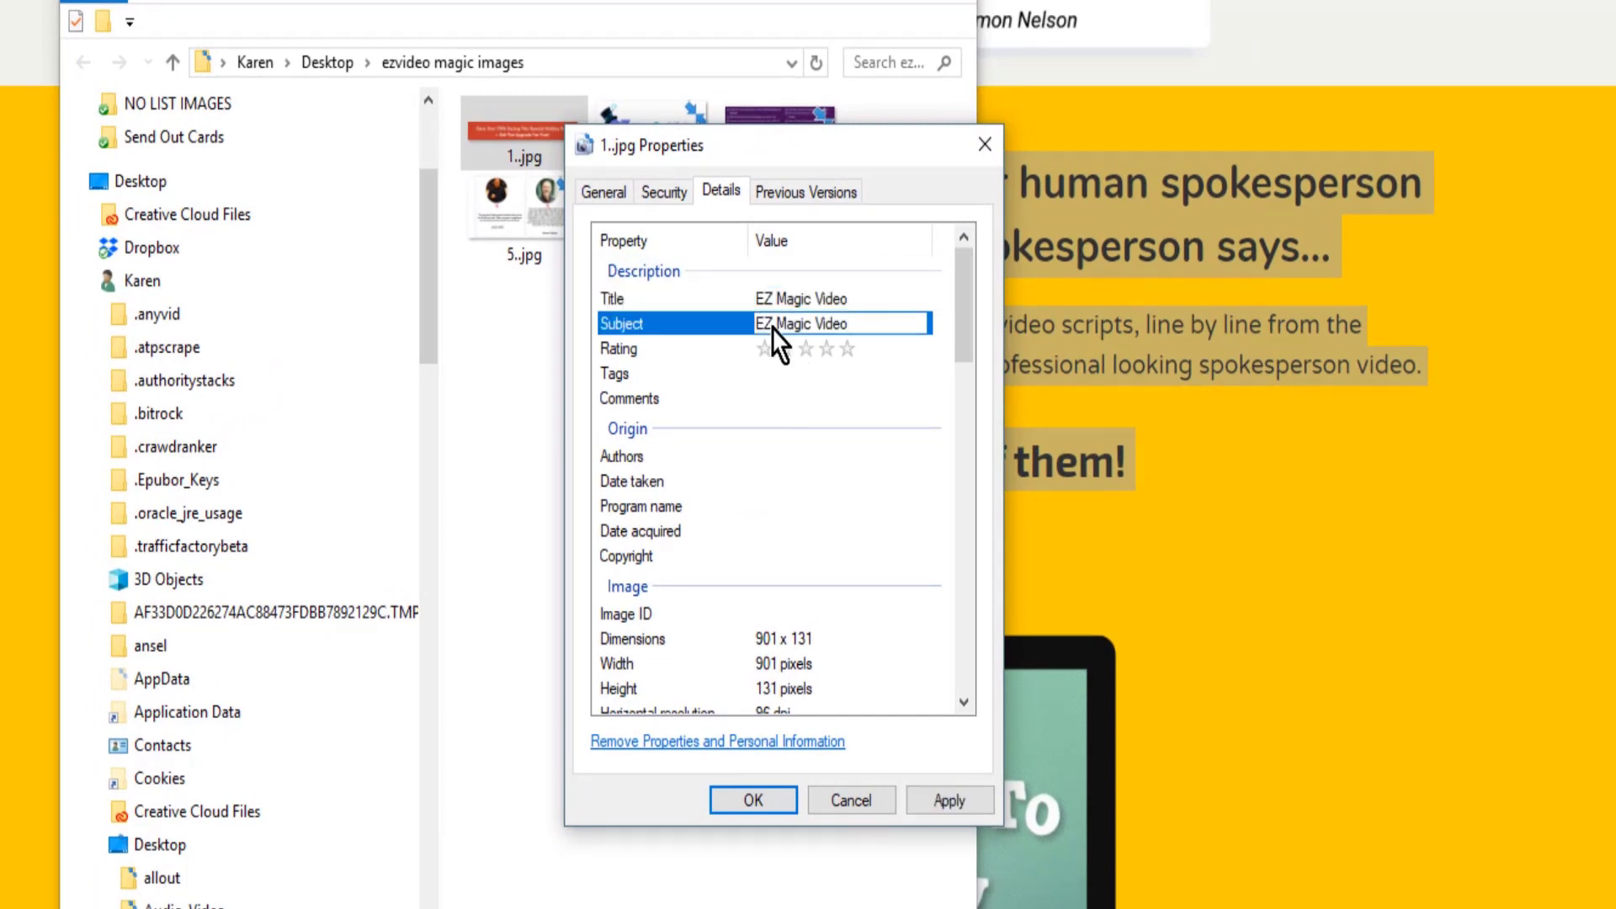
- Rate 1..jpg five stars and paste in its keyword tags, starting with EZ Magic Video and video
{"action": "left_click", "coordinate": [848, 353]}
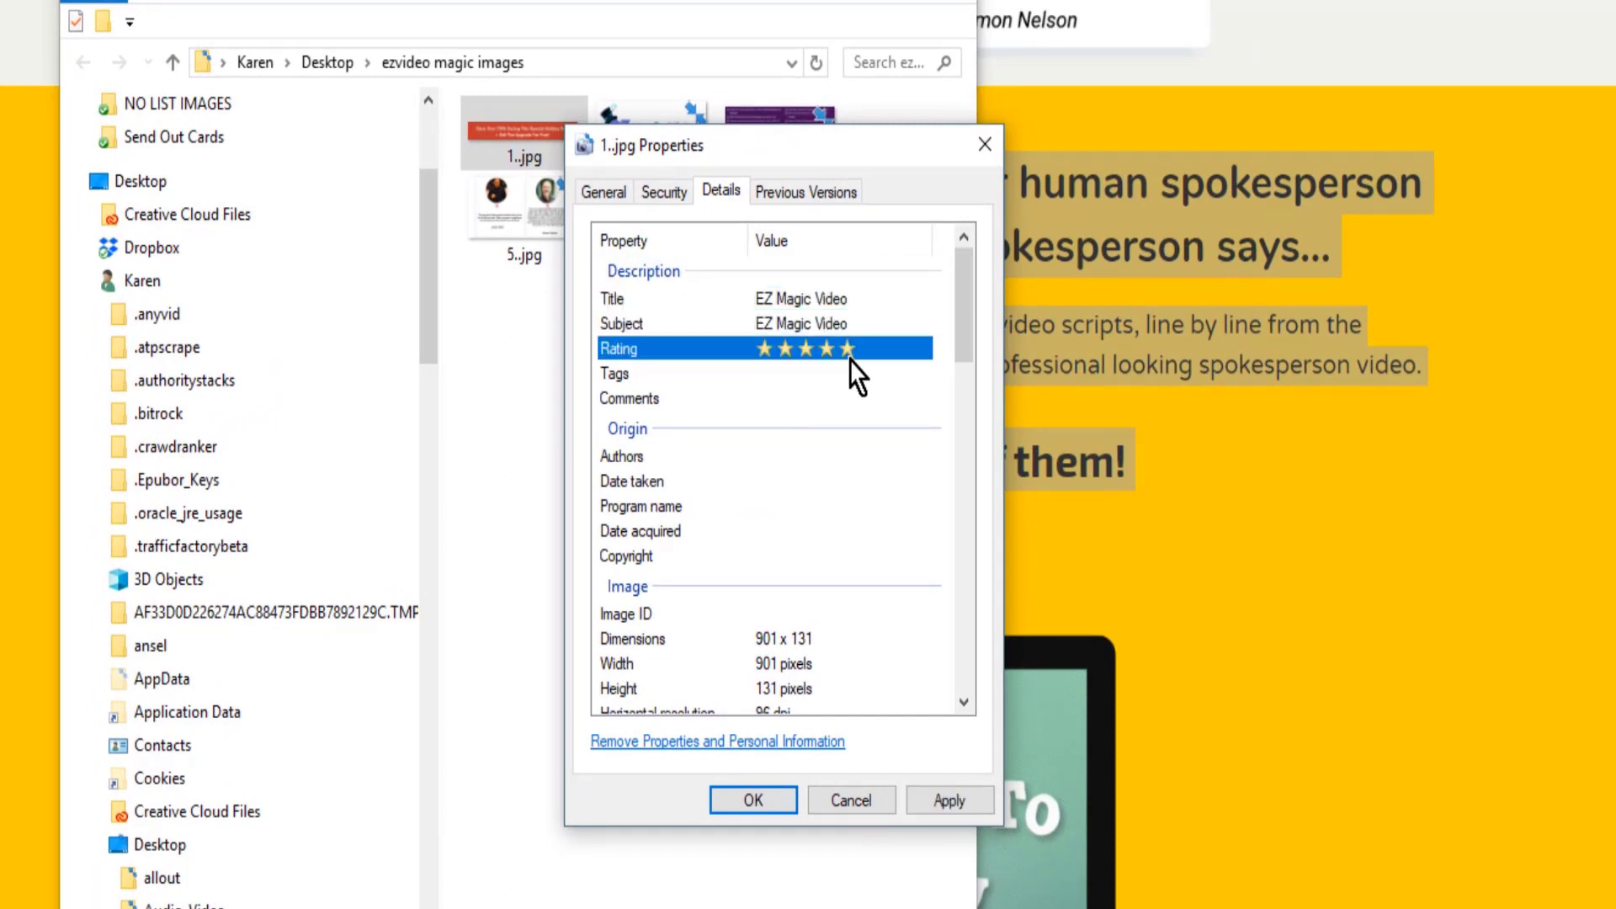
{"action": "left_click", "coordinate": [852, 373]}
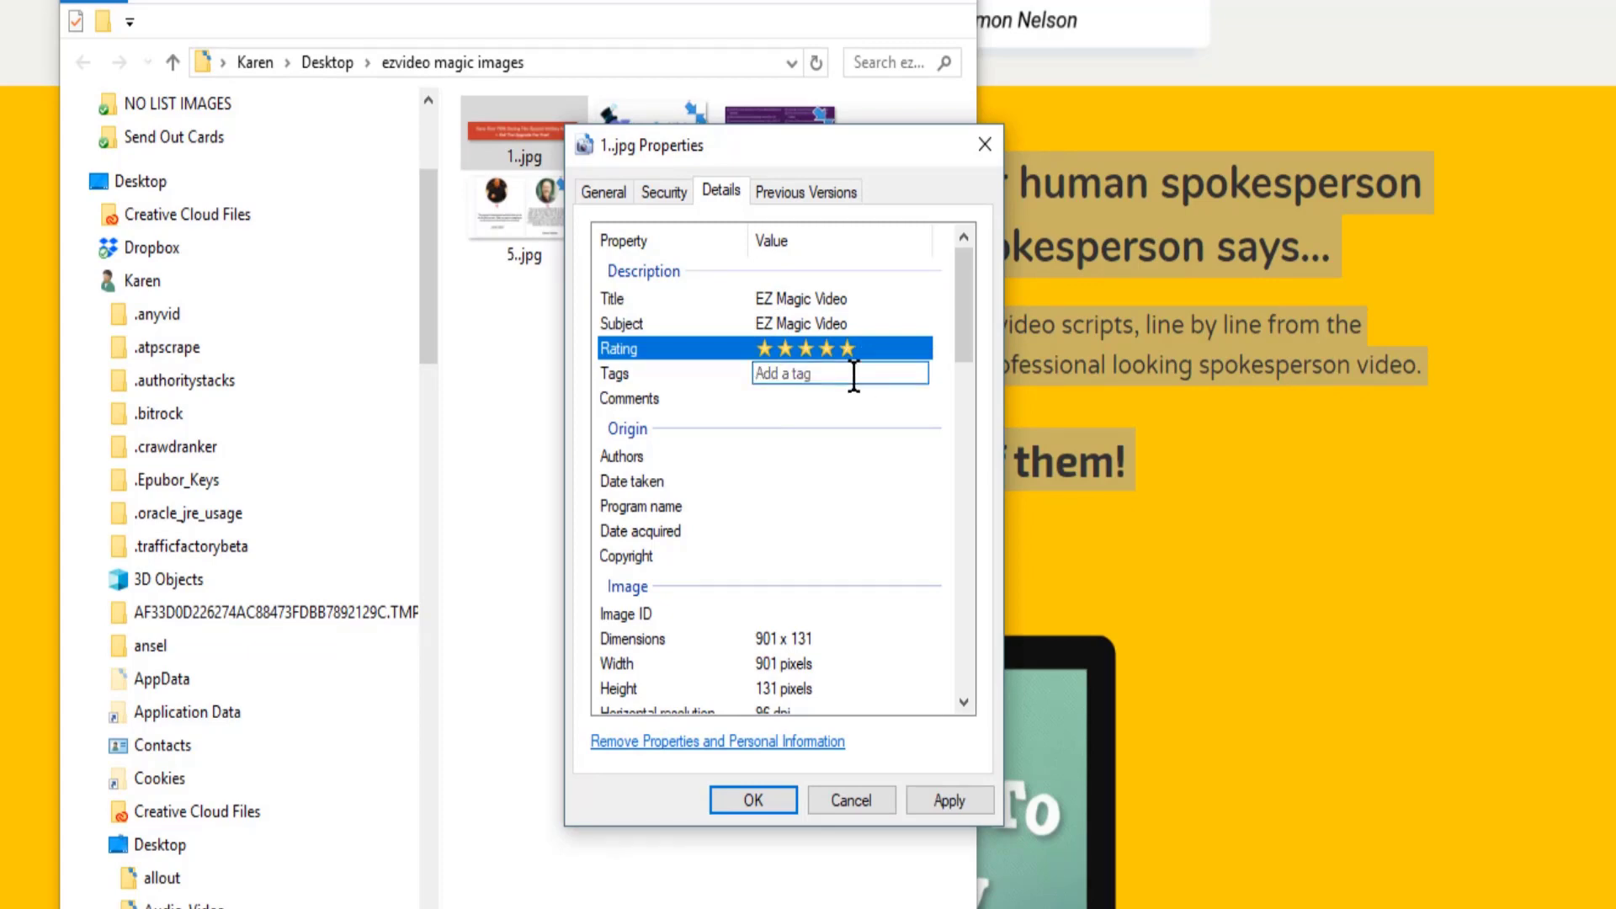
{"action": "type", "text": "EZ Magic Video, video, marketing;"}
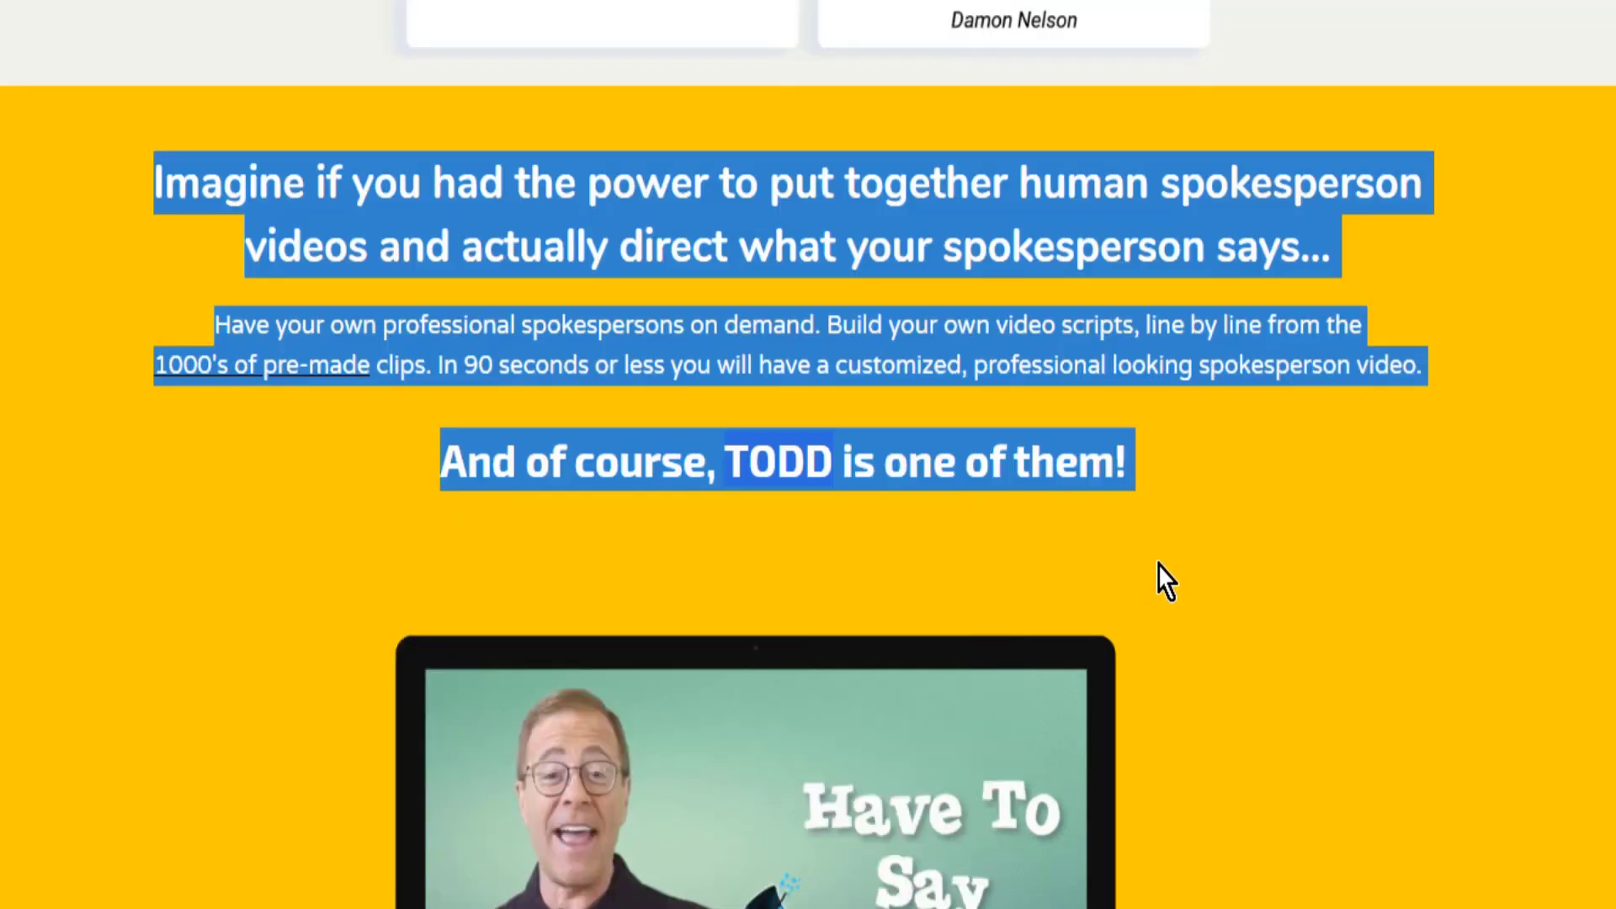
- Copy the web page's video content section through "Us Humans!" and paste it into the comments of 1..jpg
{"action": "scroll", "coordinate": [1163, 570], "scroll_direction": "down", "scroll_amount": 20}
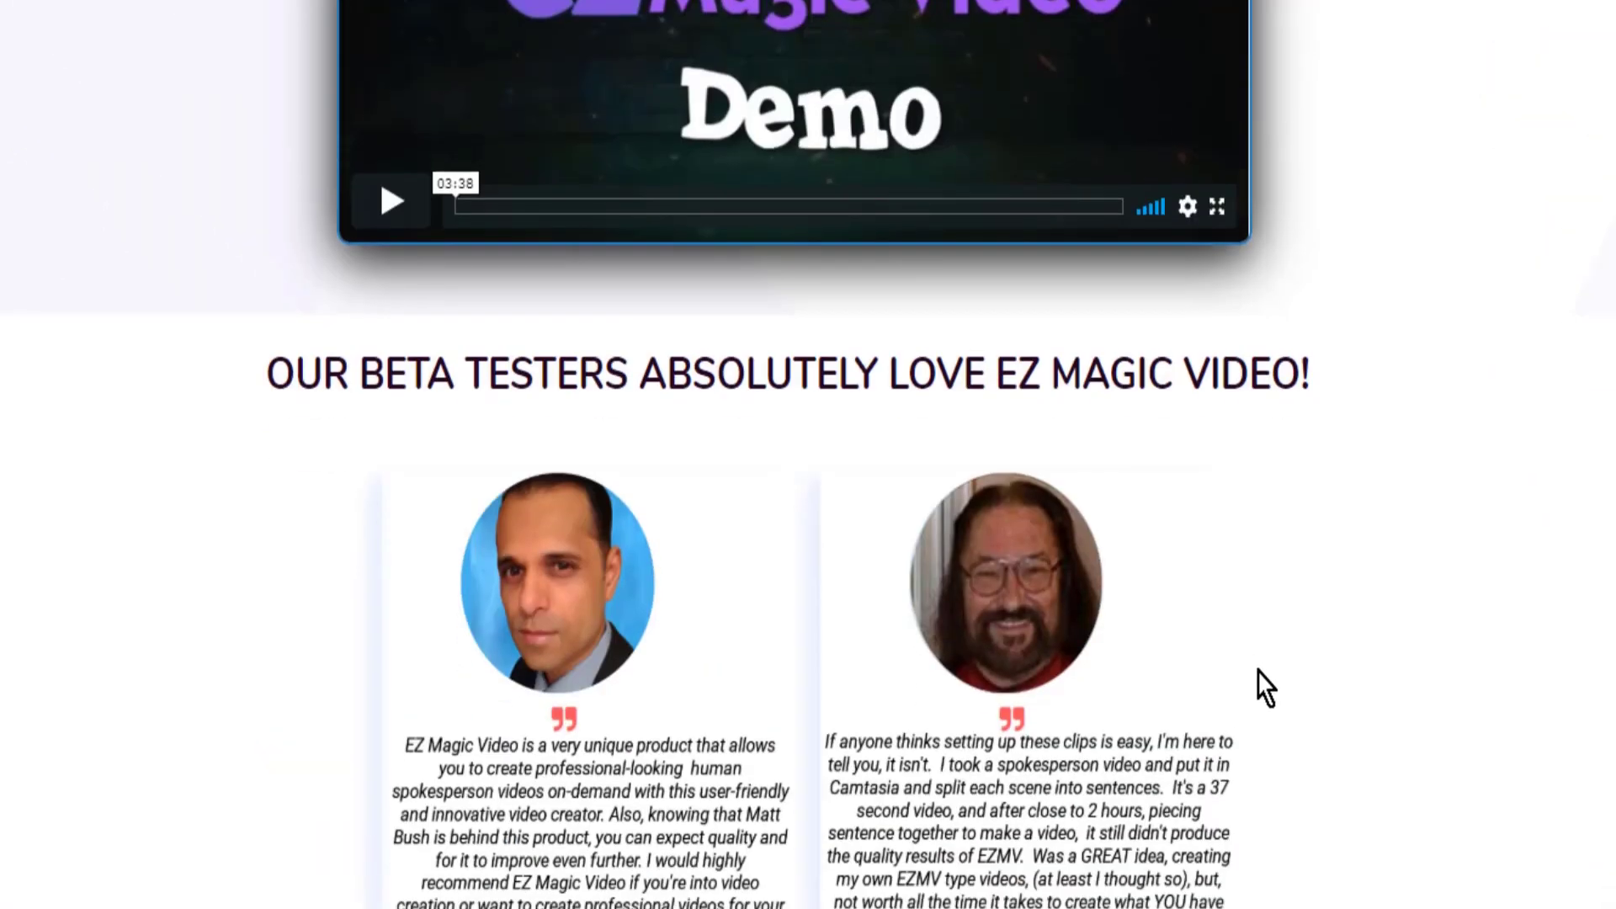
{"action": "scroll", "coordinate": [1273, 678], "scroll_direction": "down", "scroll_amount": 8}
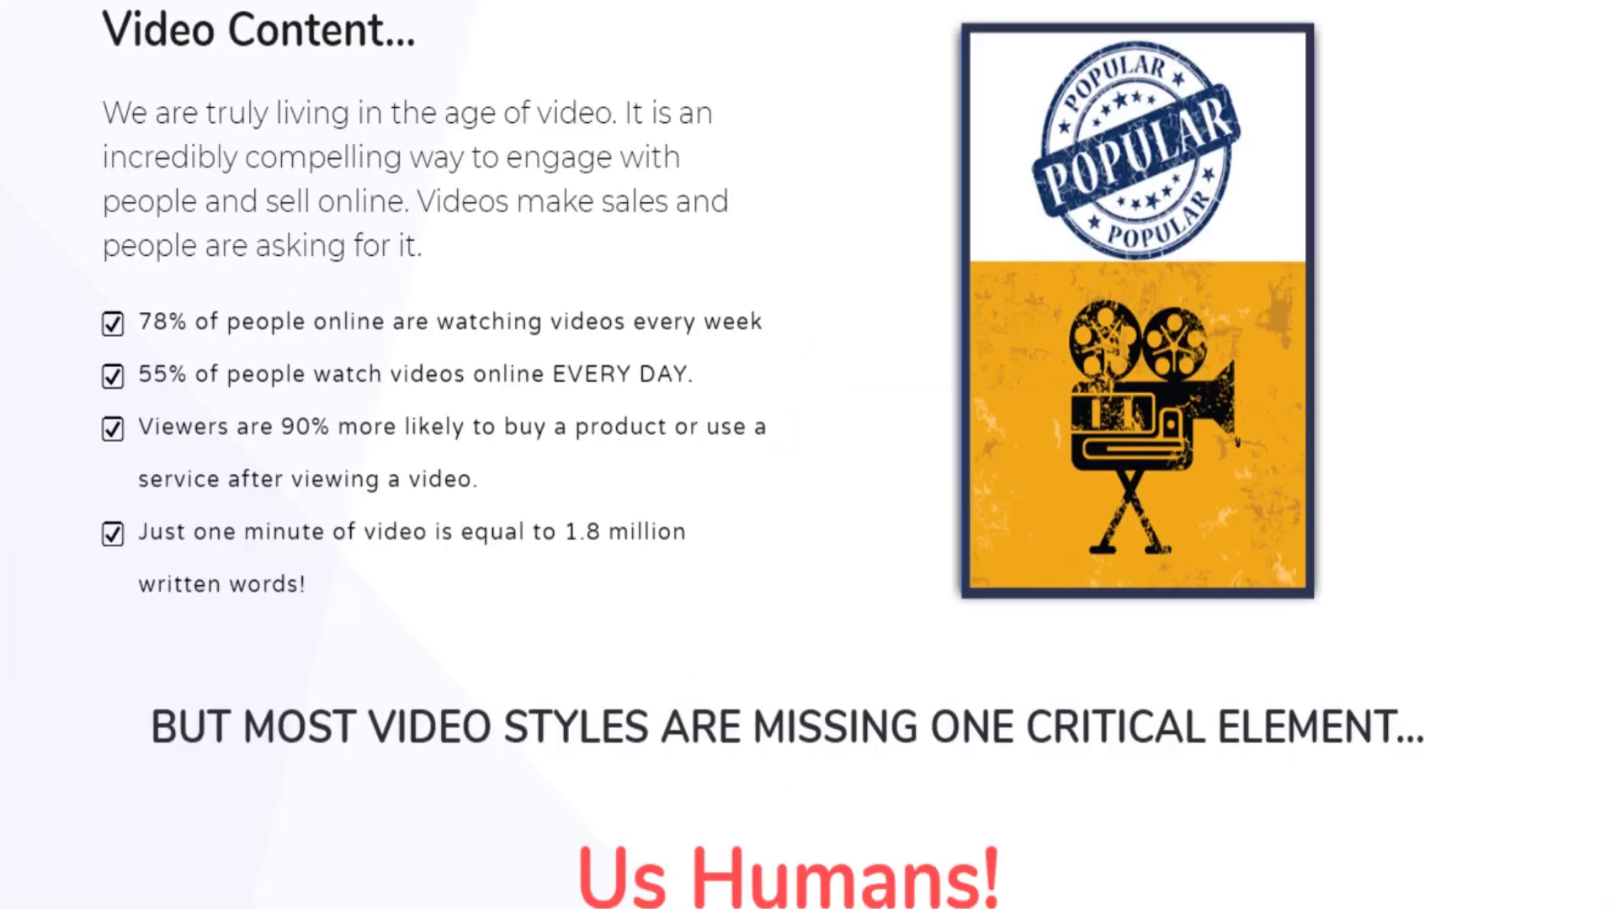
{"action": "left_click", "coordinate": [780, 397]}
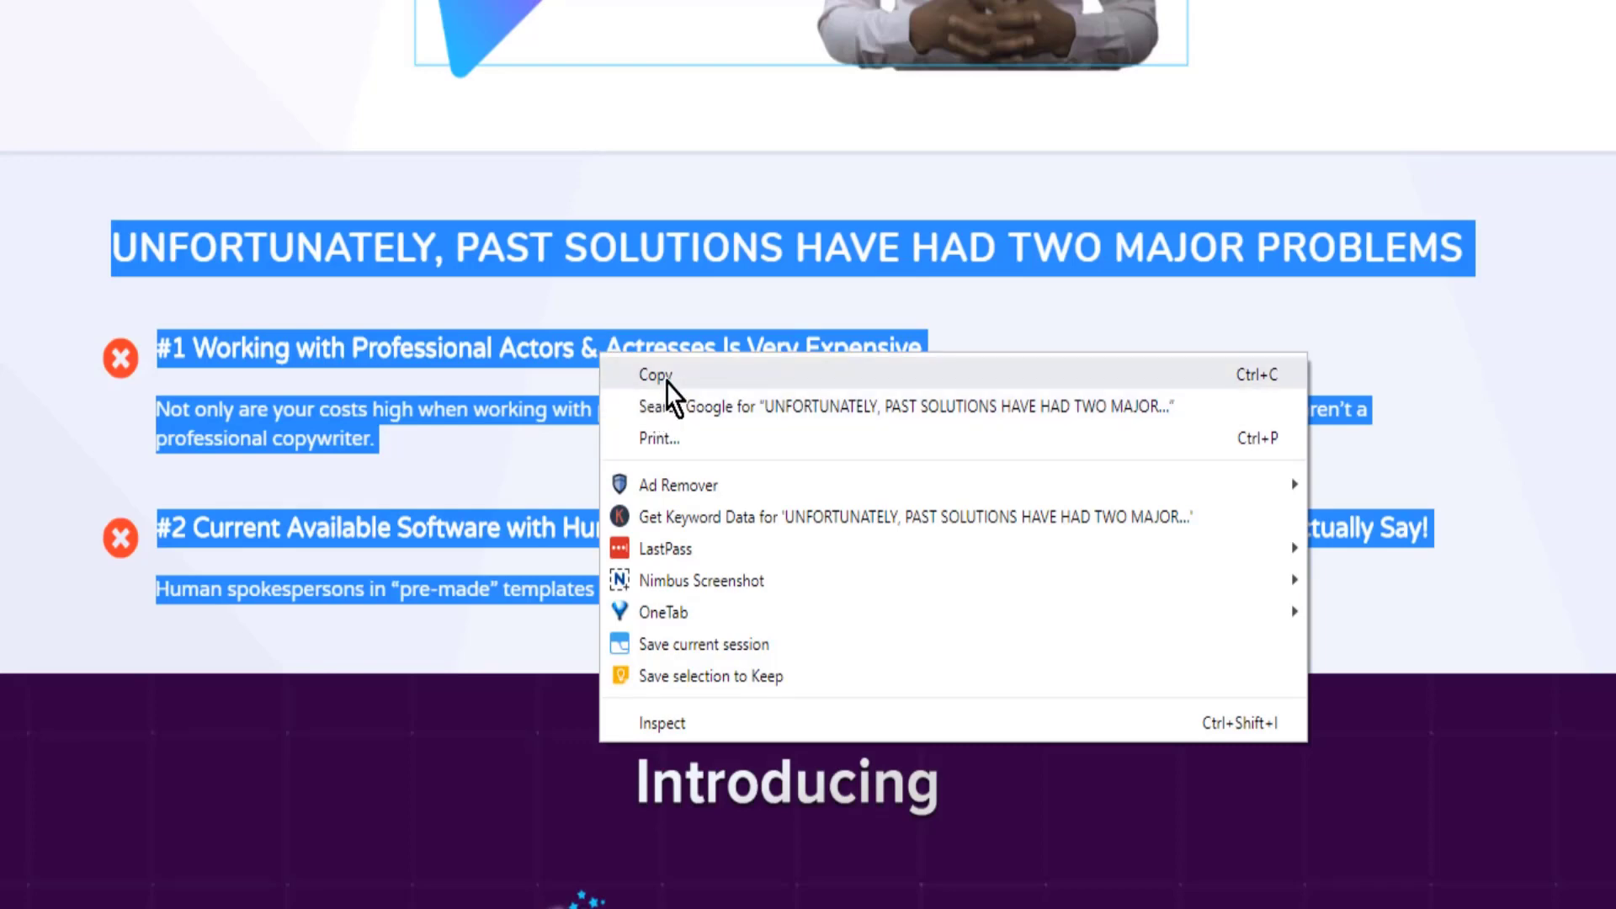
- Replace the image's comments with the web page's "UNFORTUNATELY, PAST SOLUTIONS HAVE HAD TWO MAJOR PROBLEMS" section and save the properties
{"action": "left_click", "coordinate": [671, 389]}
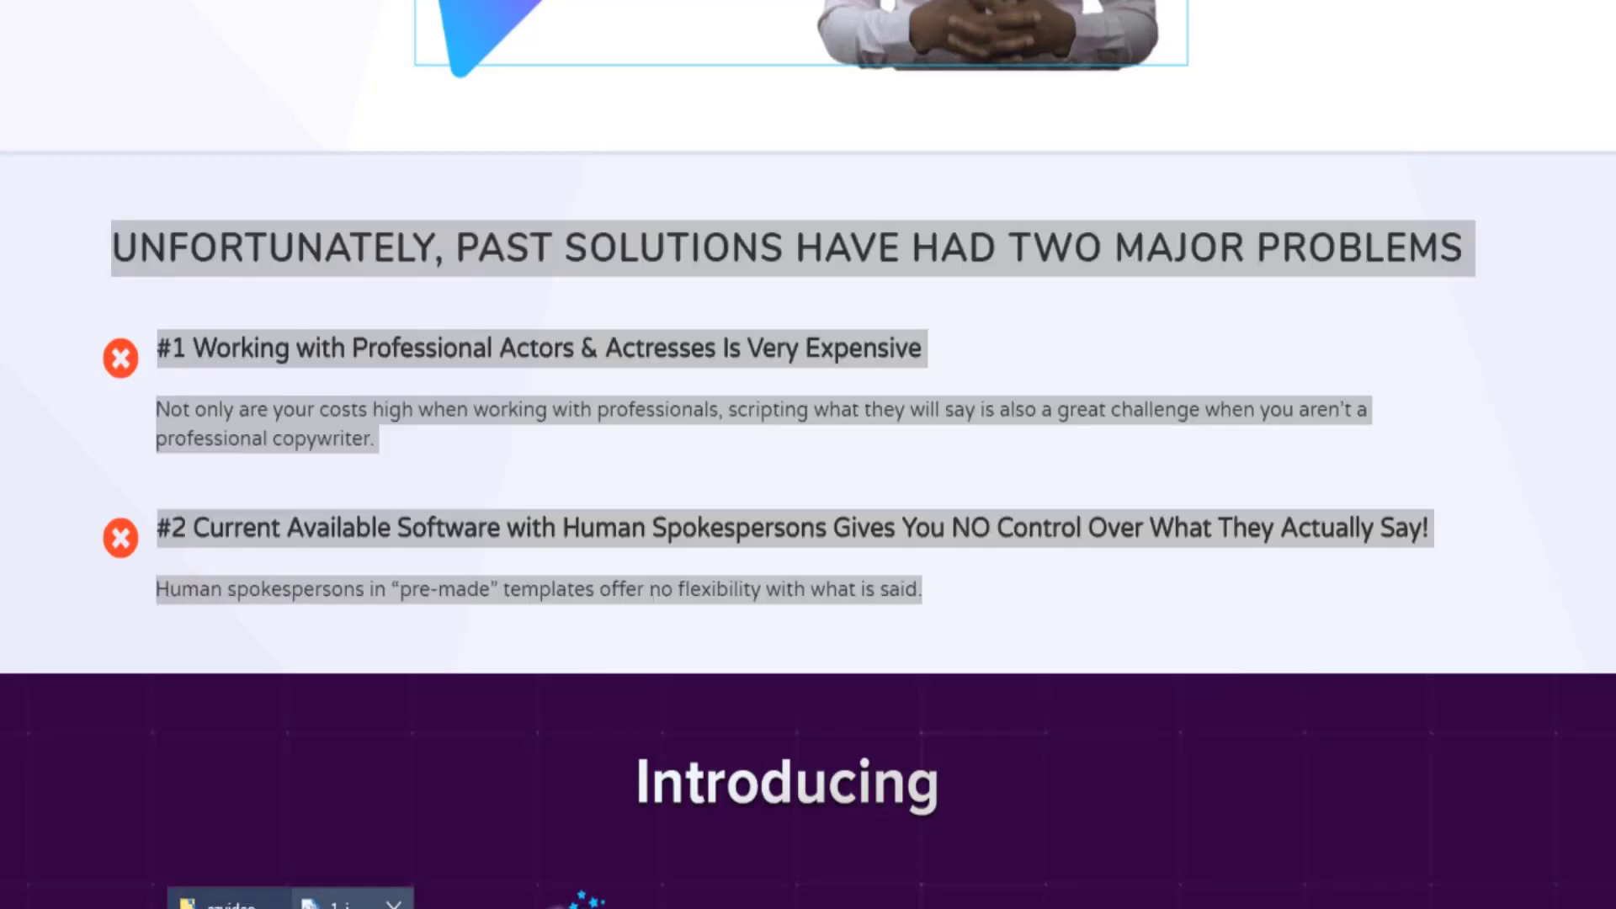
{"action": "key", "text": "ctrl+v"}
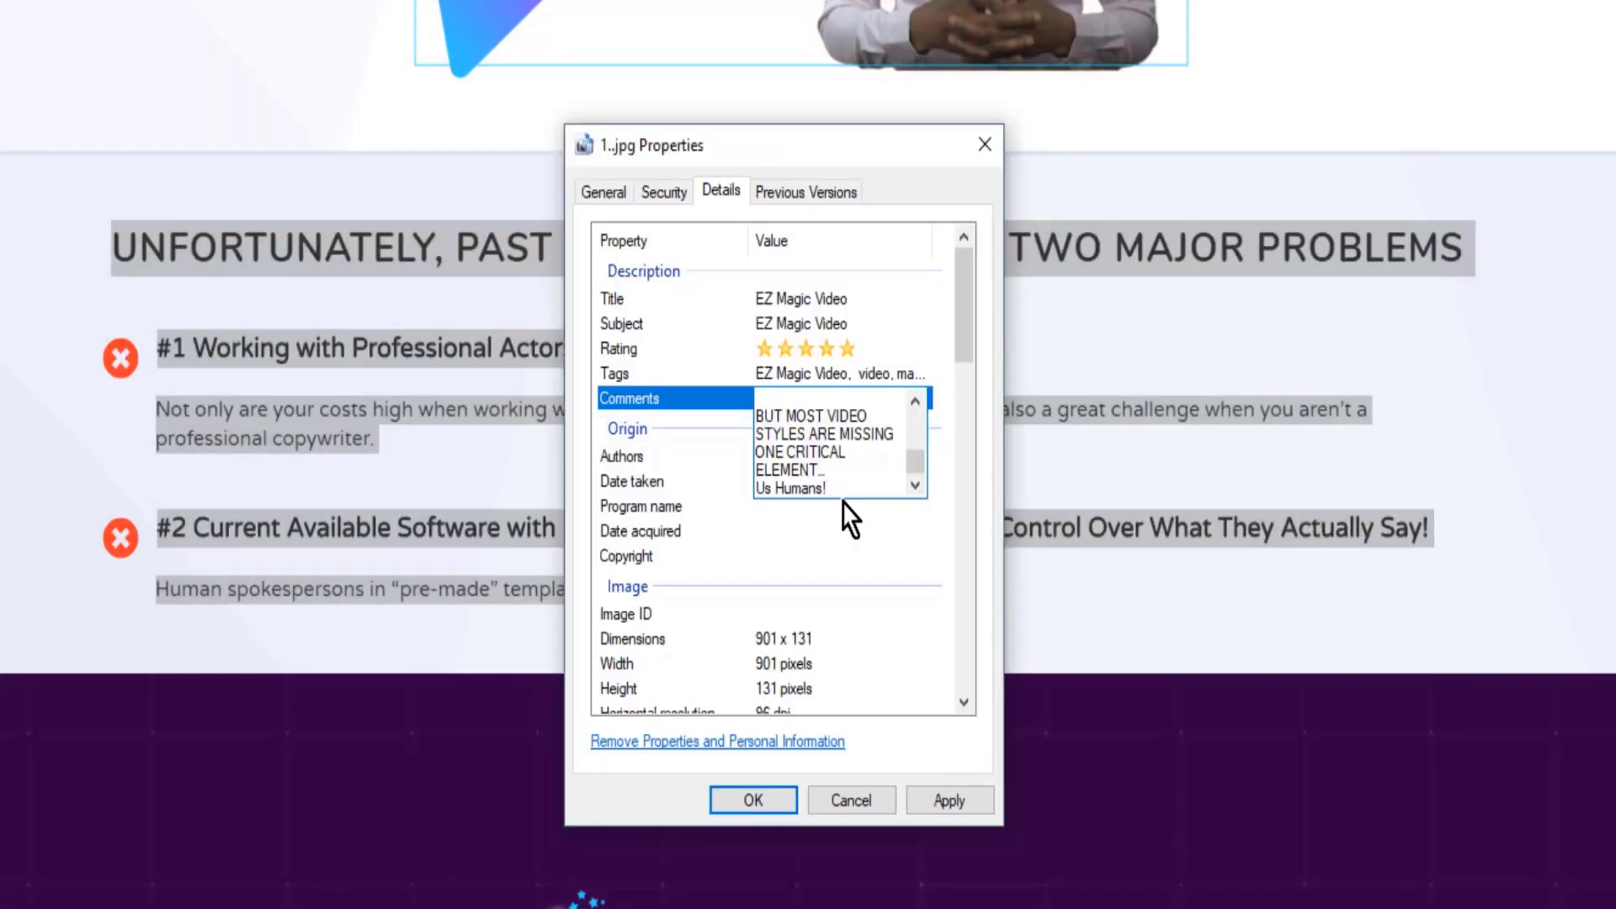
{"action": "key", "text": "ctrl+a"}
{"action": "left_click", "coordinate": [951, 798]}
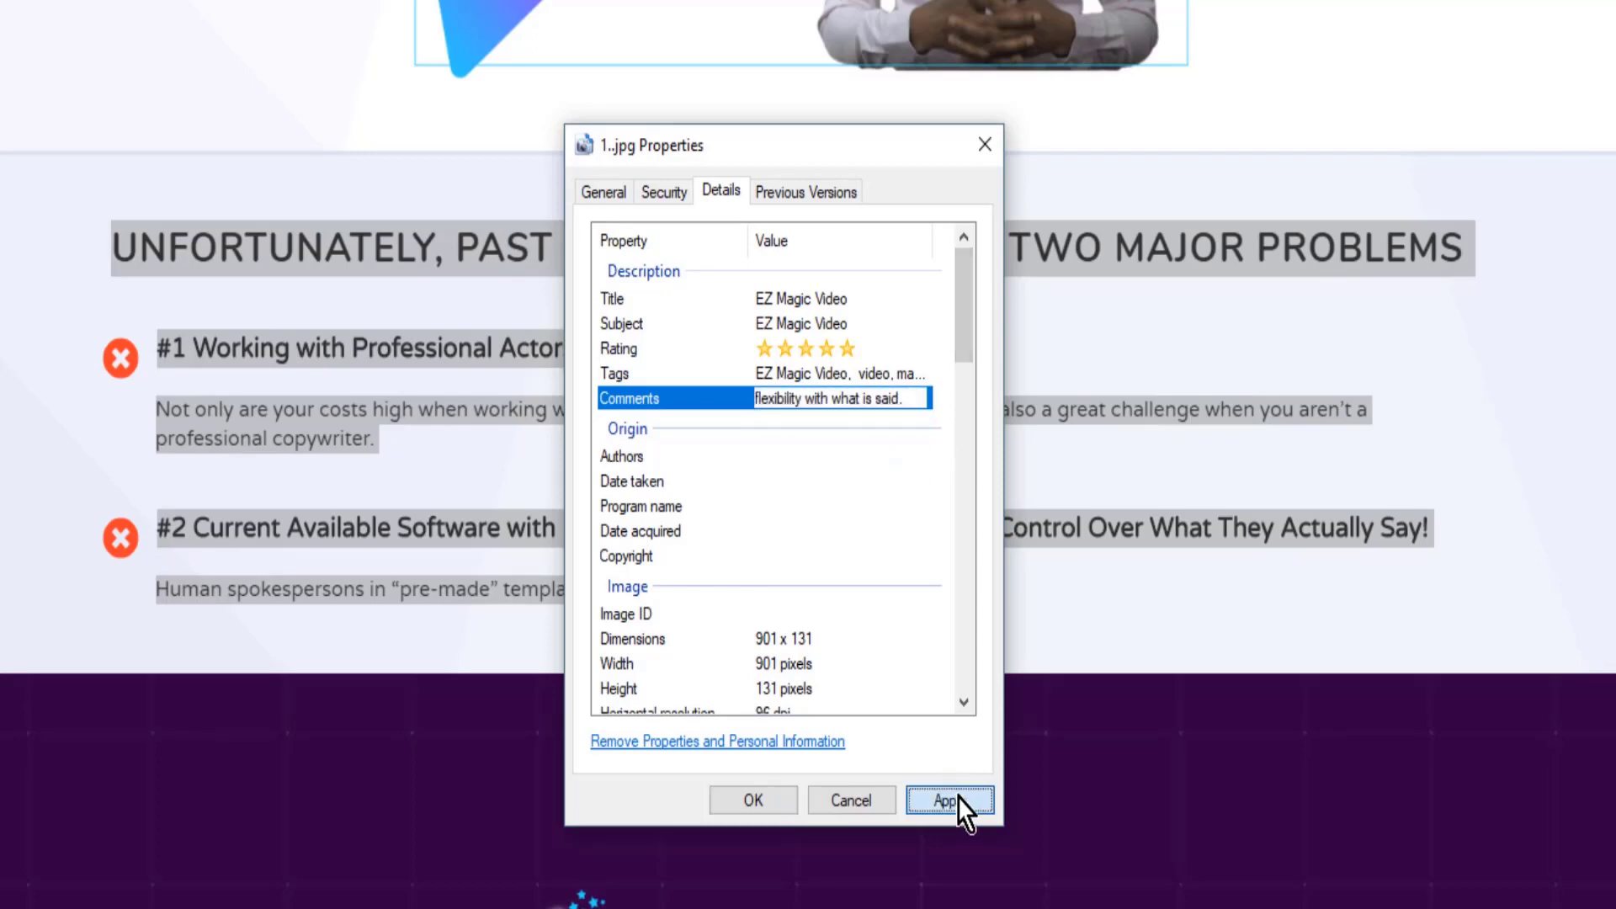
{"action": "left_click", "coordinate": [736, 801]}
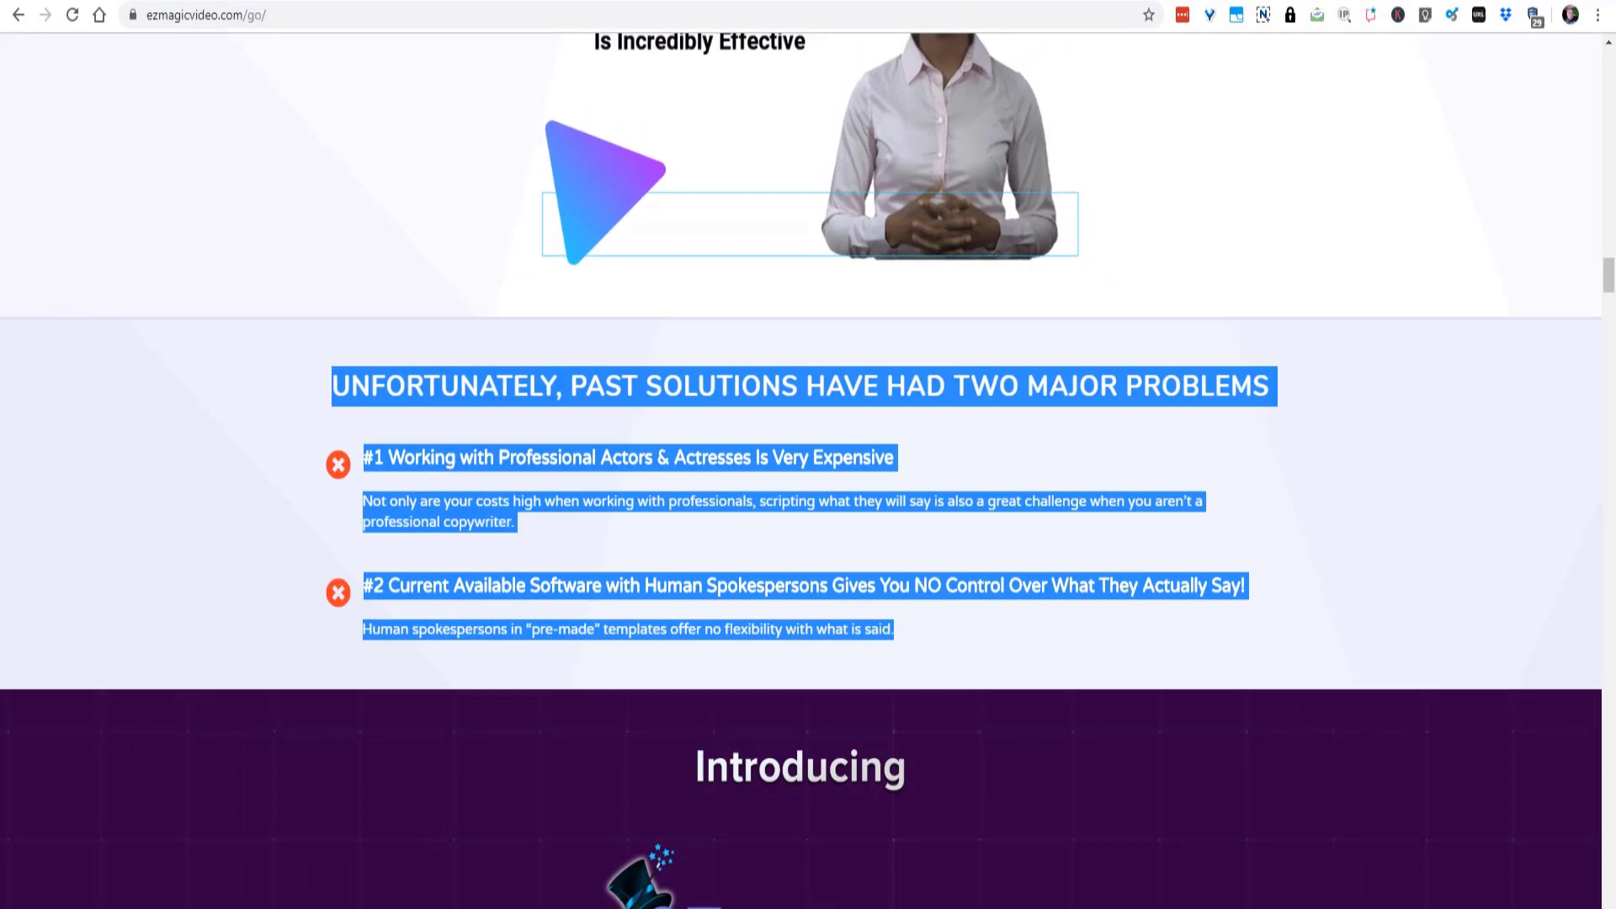
- Reopen the details of 1..jpg in the image folder and check its saved title, subject, rating, tags and comments
{"action": "left_click", "coordinate": [765, 907]}
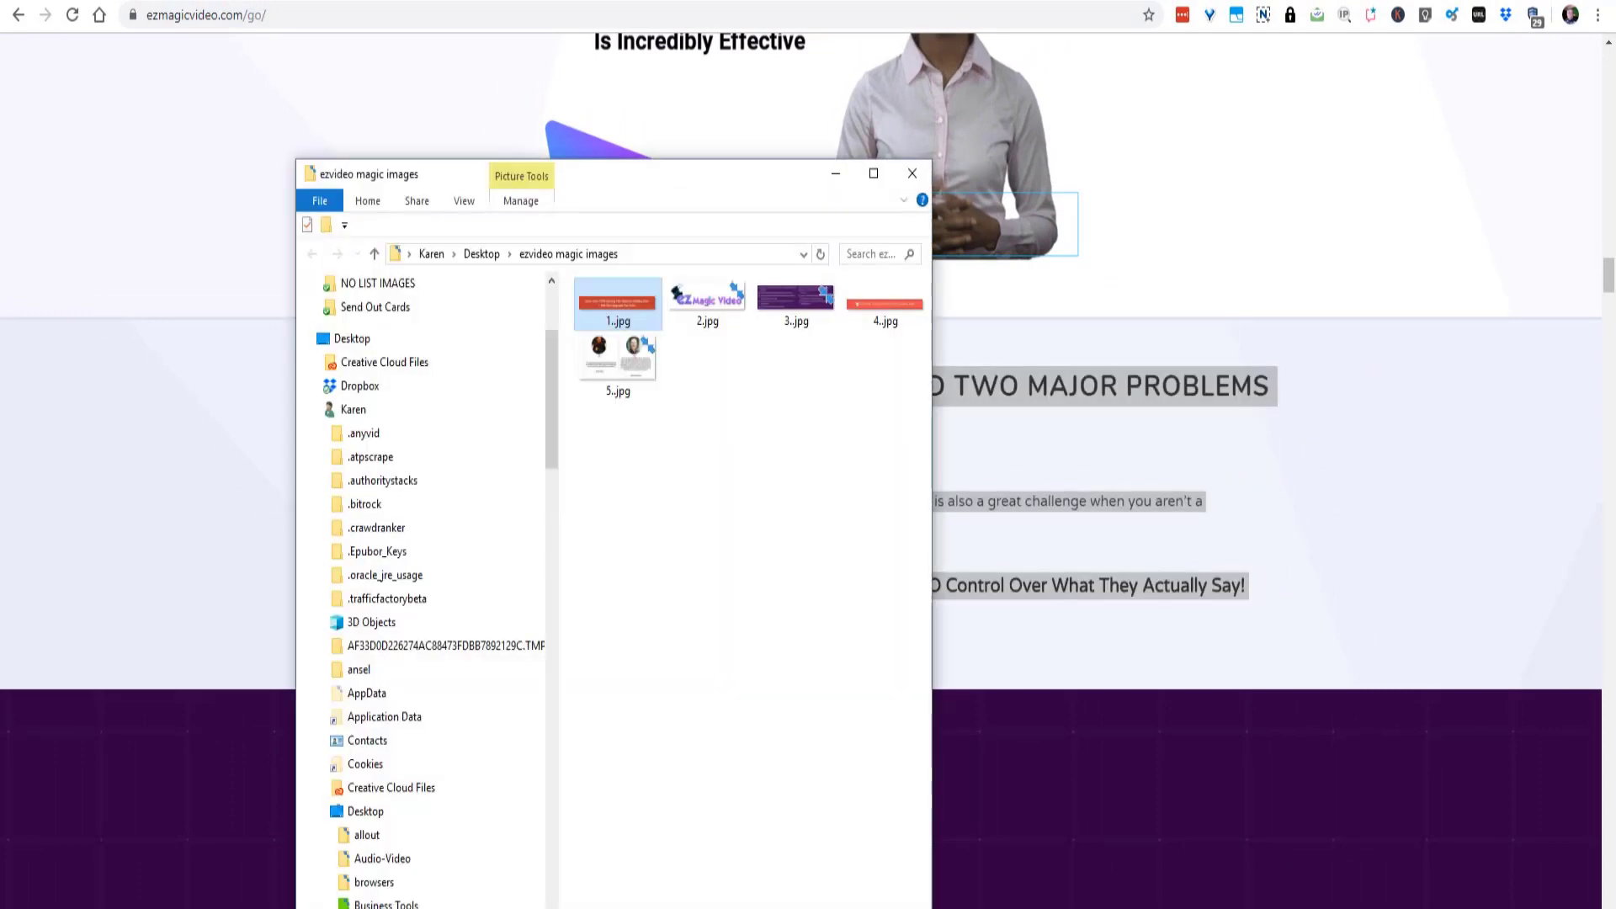
{"action": "right_click", "coordinate": [631, 320]}
{"action": "left_click", "coordinate": [472, 908]}
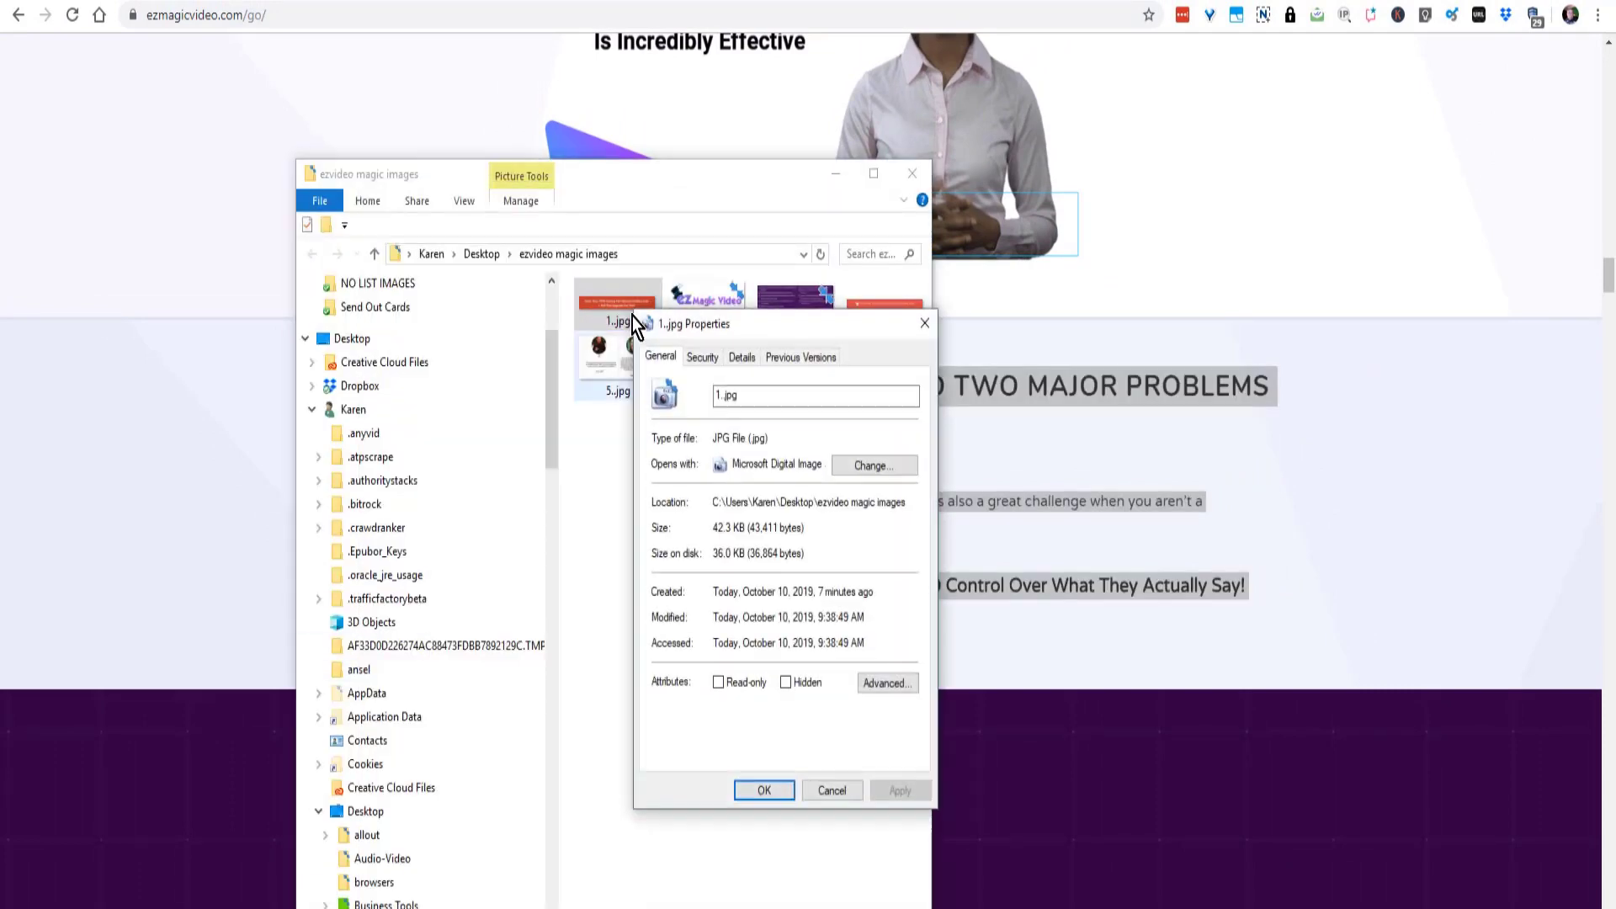
{"action": "left_click", "coordinate": [748, 359]}
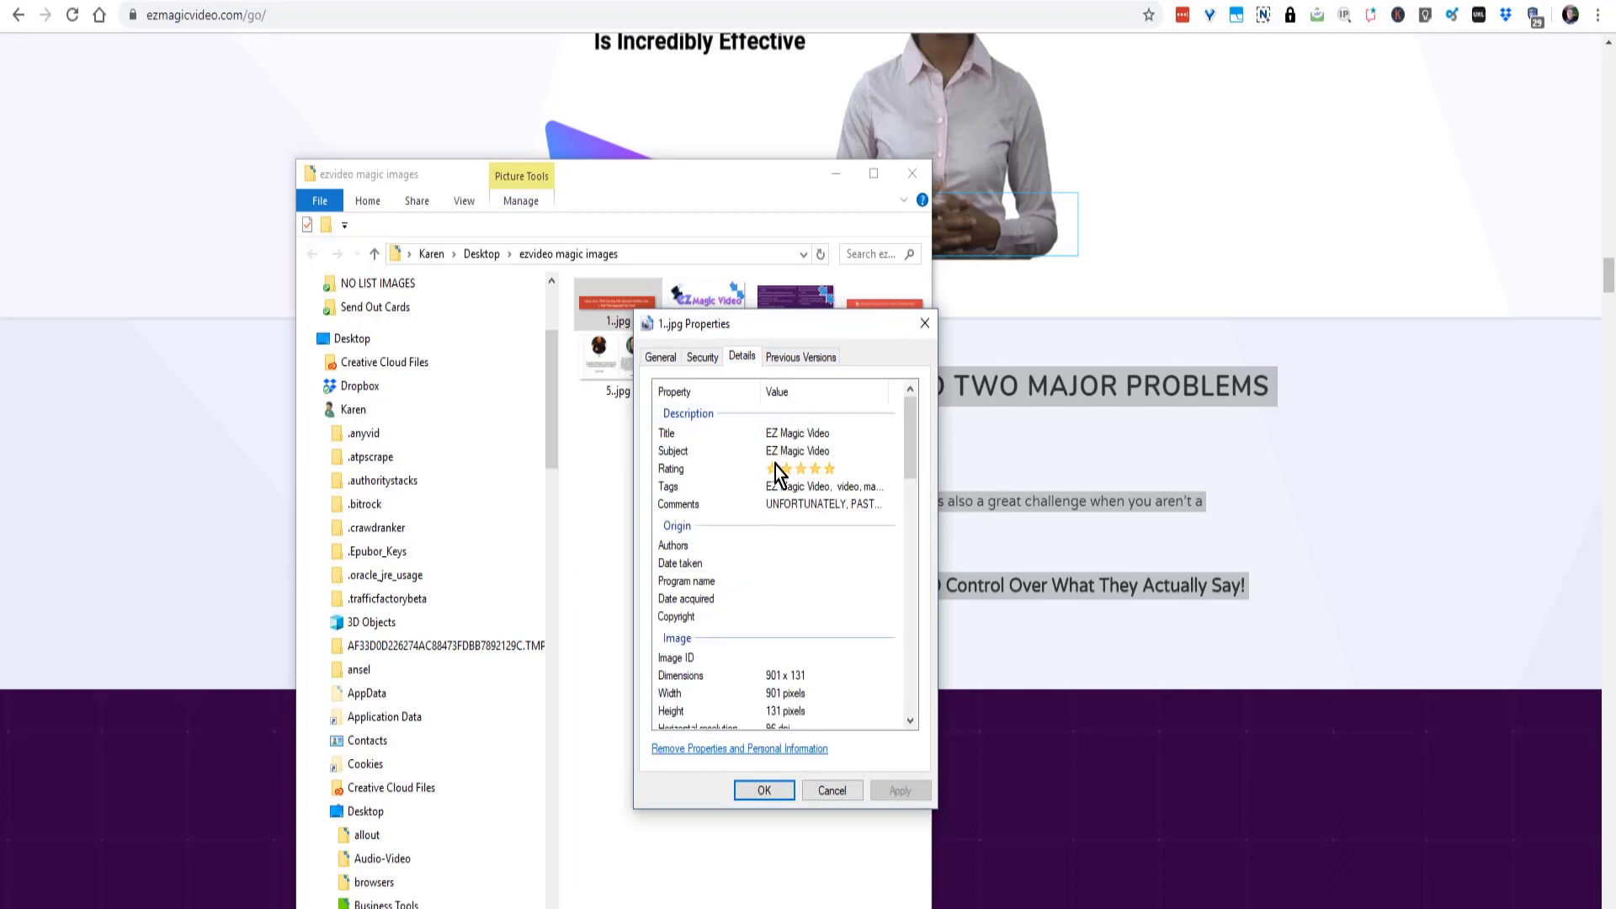
{"action": "left_click", "coordinate": [842, 505]}
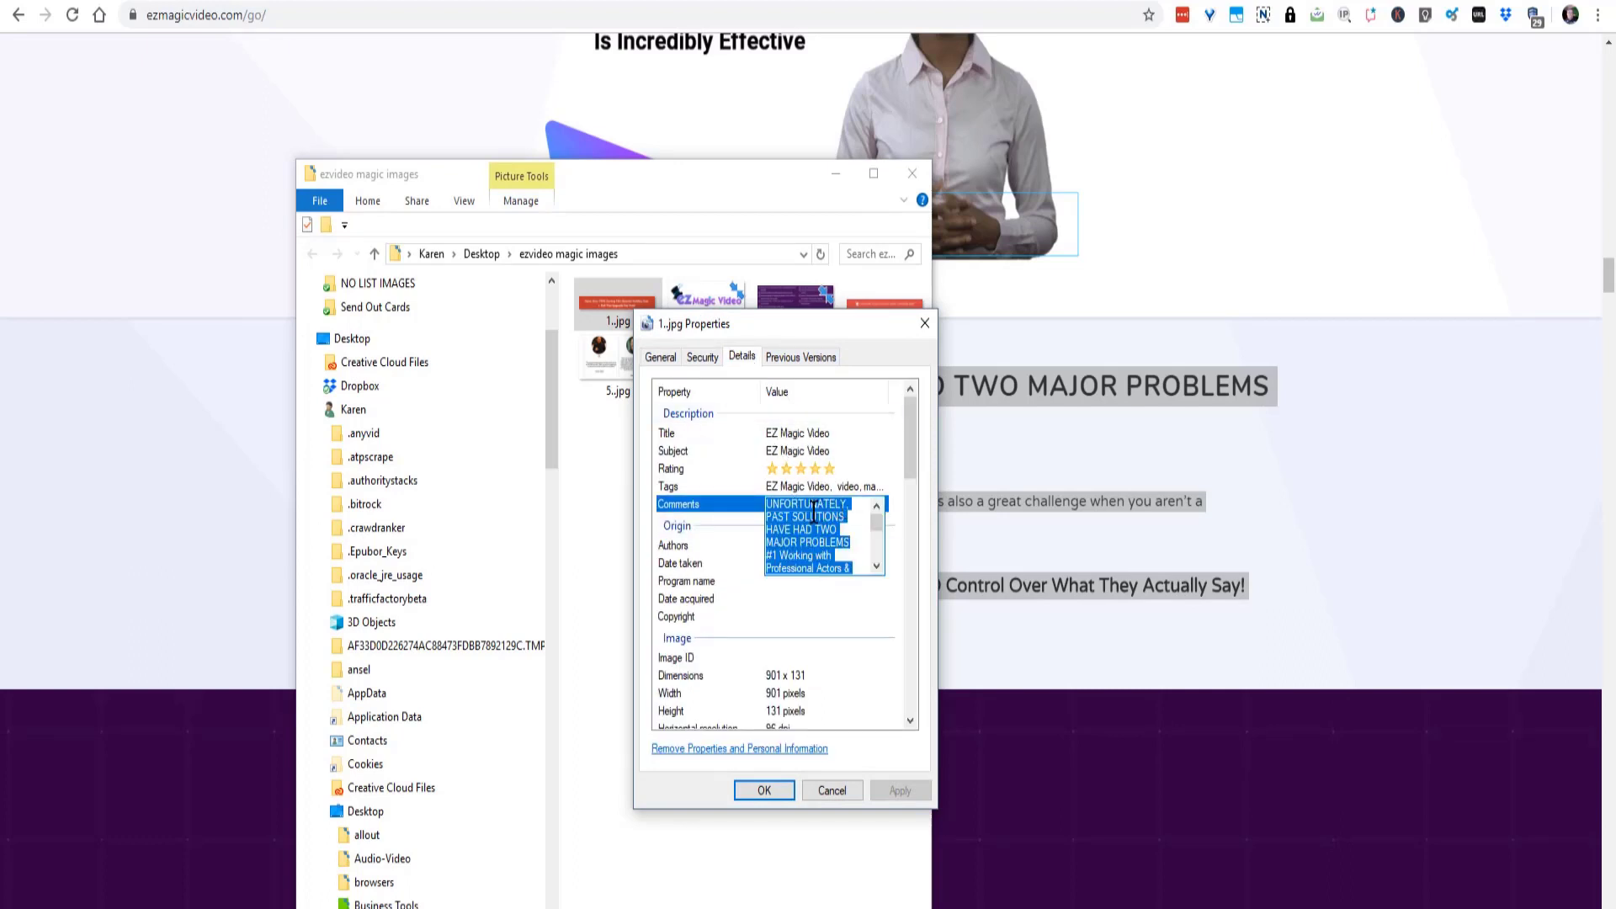
- Copy the comments text of 1..jpg, view it in the Clipdiary clipboard history and return to the image folder
{"action": "right_click", "coordinate": [813, 505]}
{"action": "left_click", "coordinate": [635, 570]}
{"action": "key", "text": "alt+Tab"}
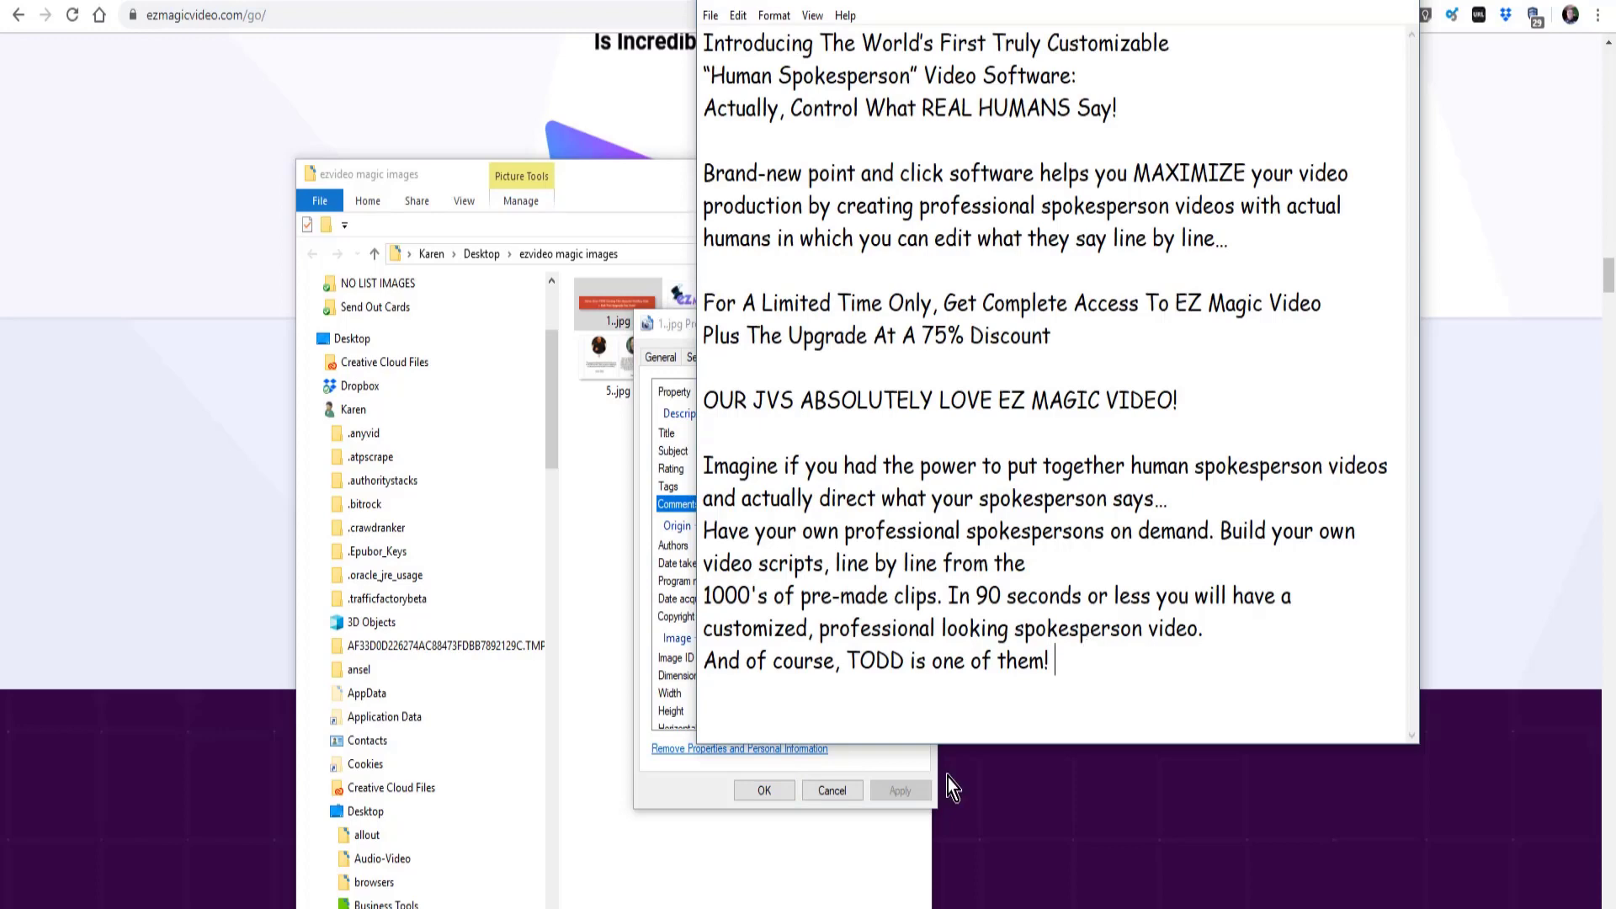
{"action": "key", "text": "alt+Tab"}
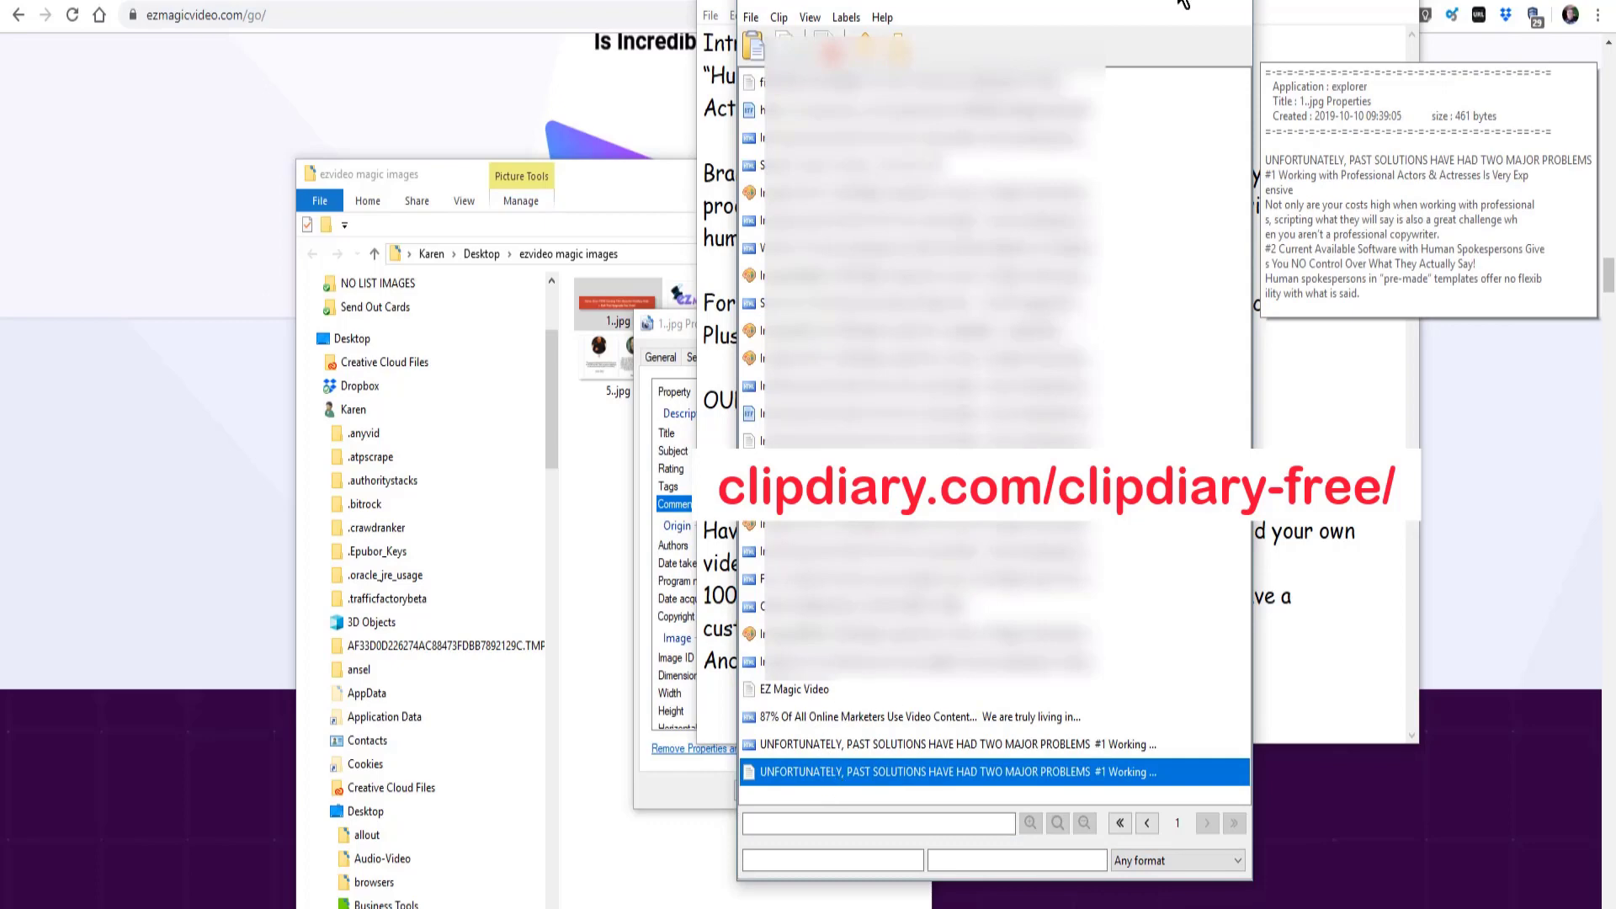
{"action": "left_click", "coordinate": [1231, 12]}
{"action": "left_click", "coordinate": [637, 449]}
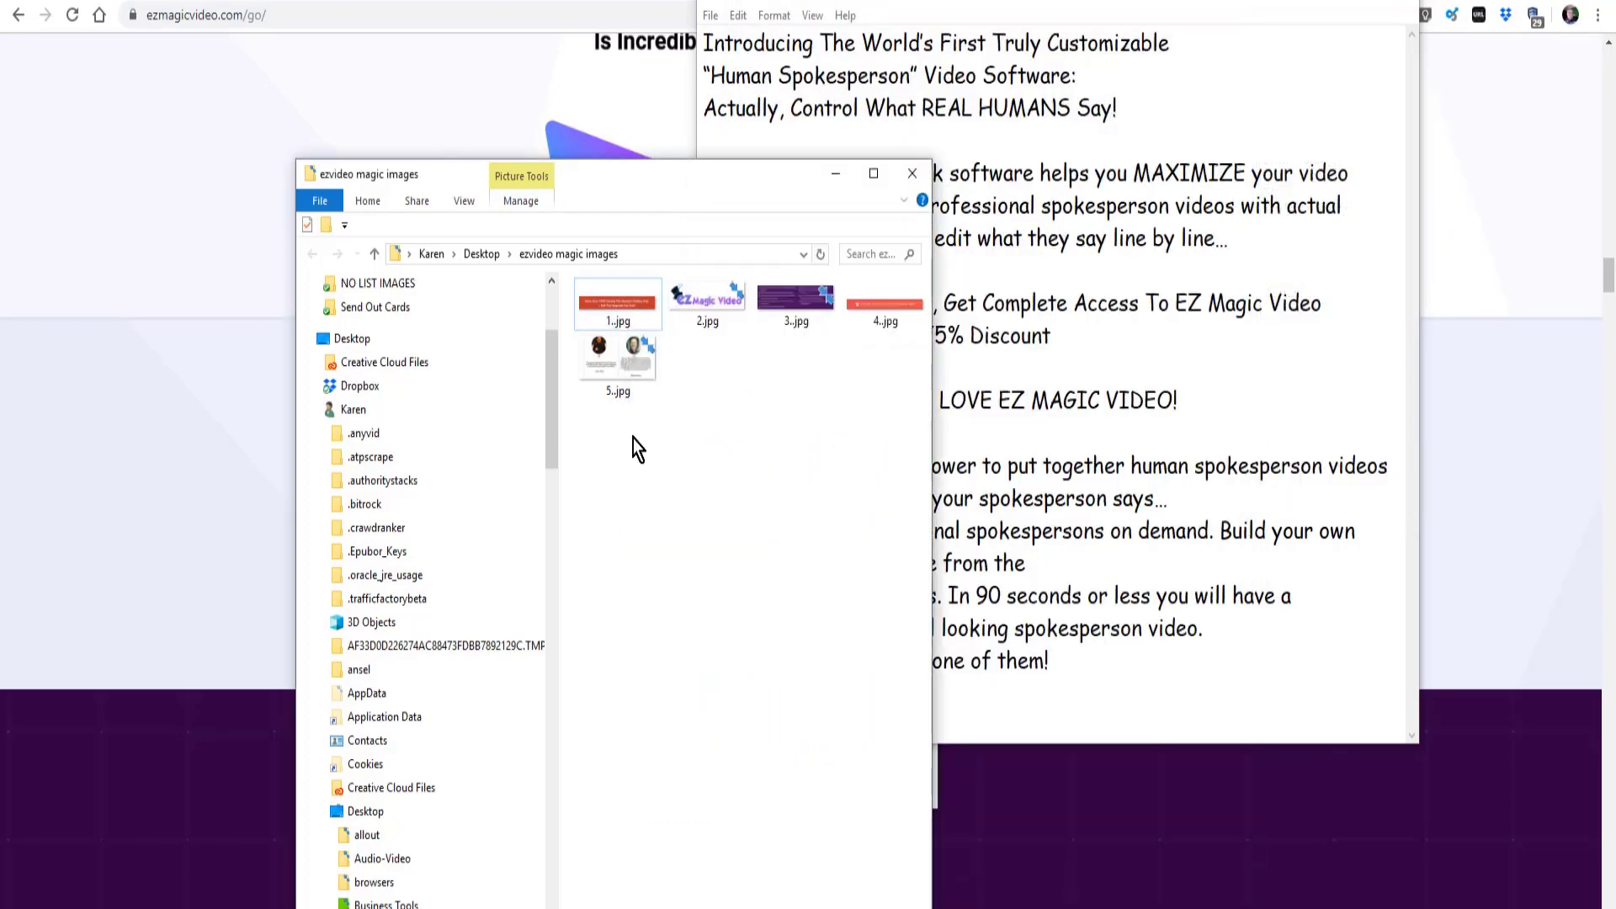
- Give 2.jpg the title and subject EZMagic Video, a five-star rating, EZ Magic Video tags and the "UNFORTUNATELY, PAST" comments, and save its properties
{"action": "left_click", "coordinate": [706, 318]}
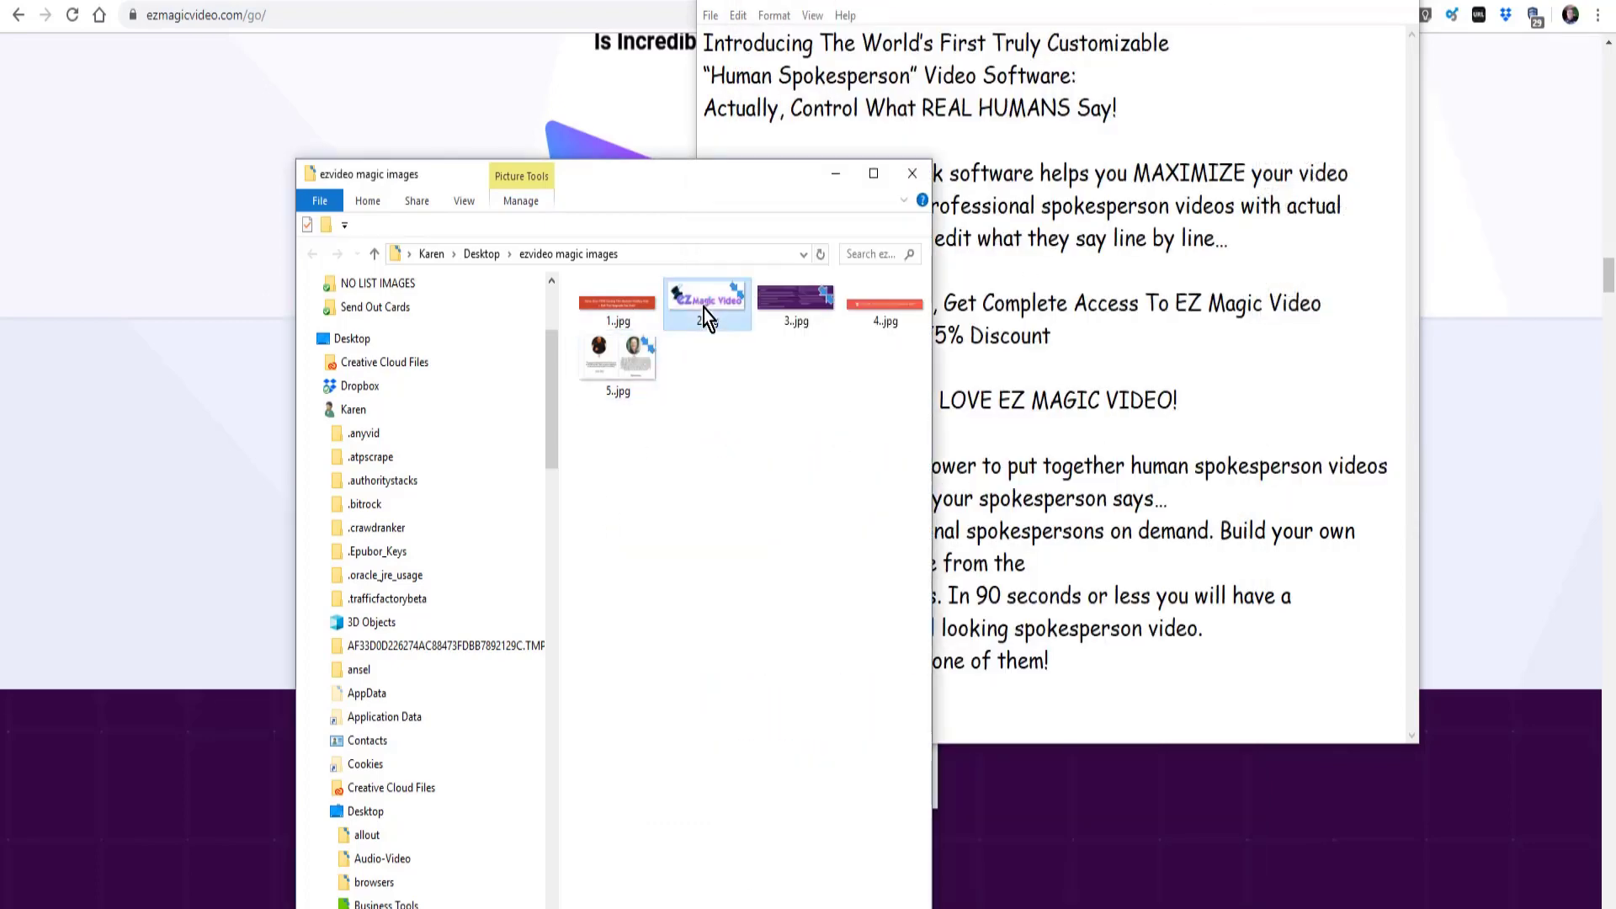
{"action": "right_click", "coordinate": [706, 318]}
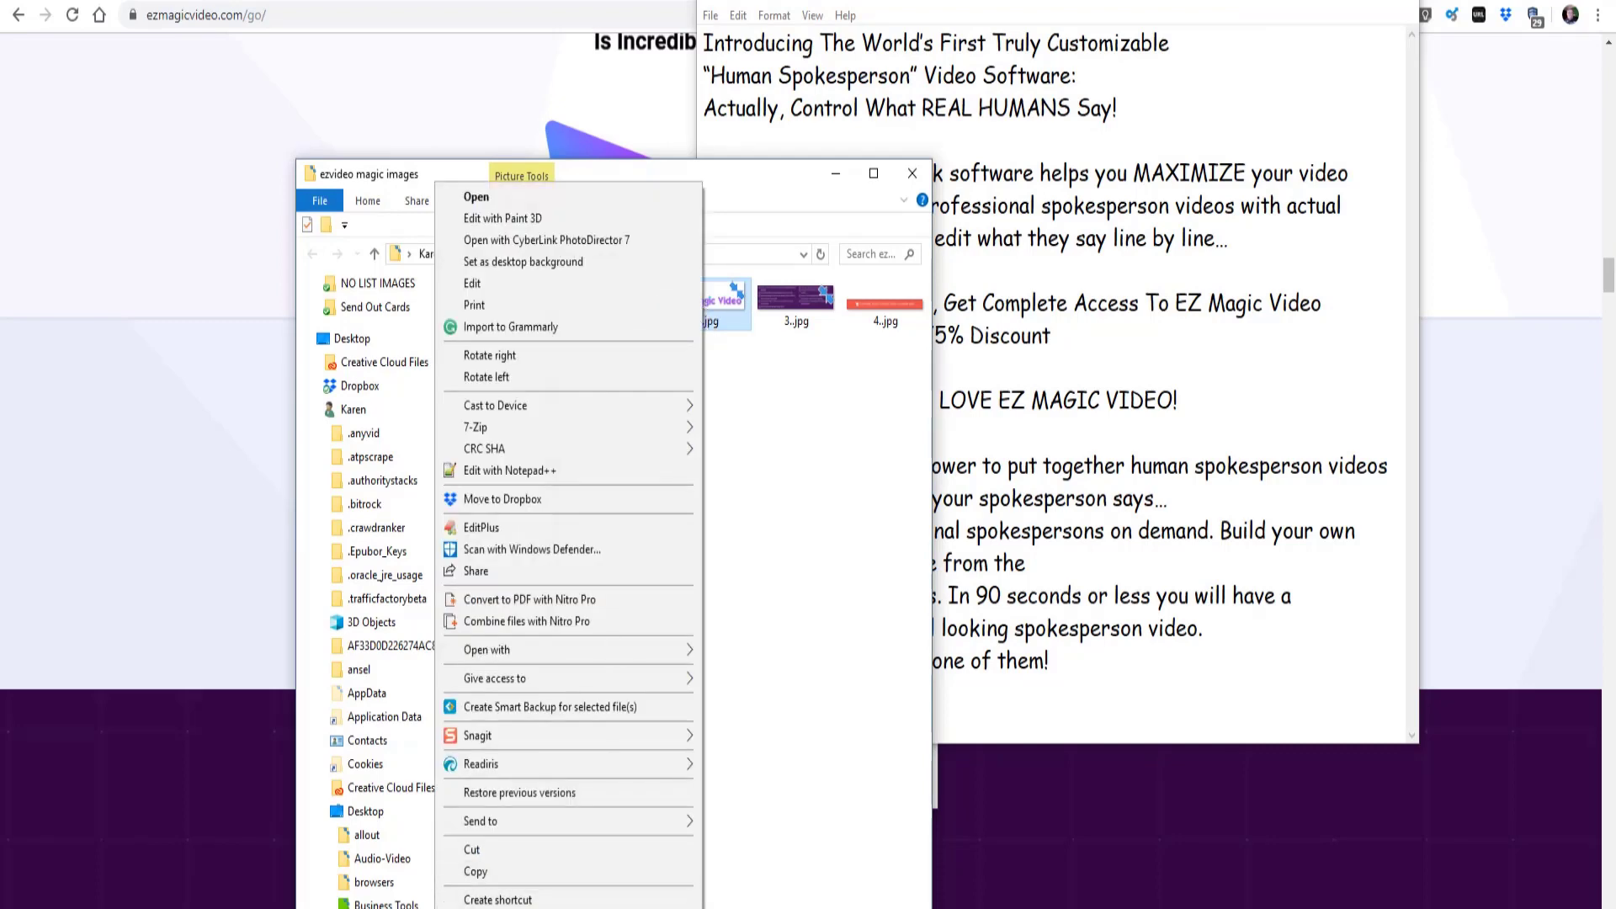
{"action": "key", "text": "r"}
{"action": "left_click", "coordinate": [818, 355]}
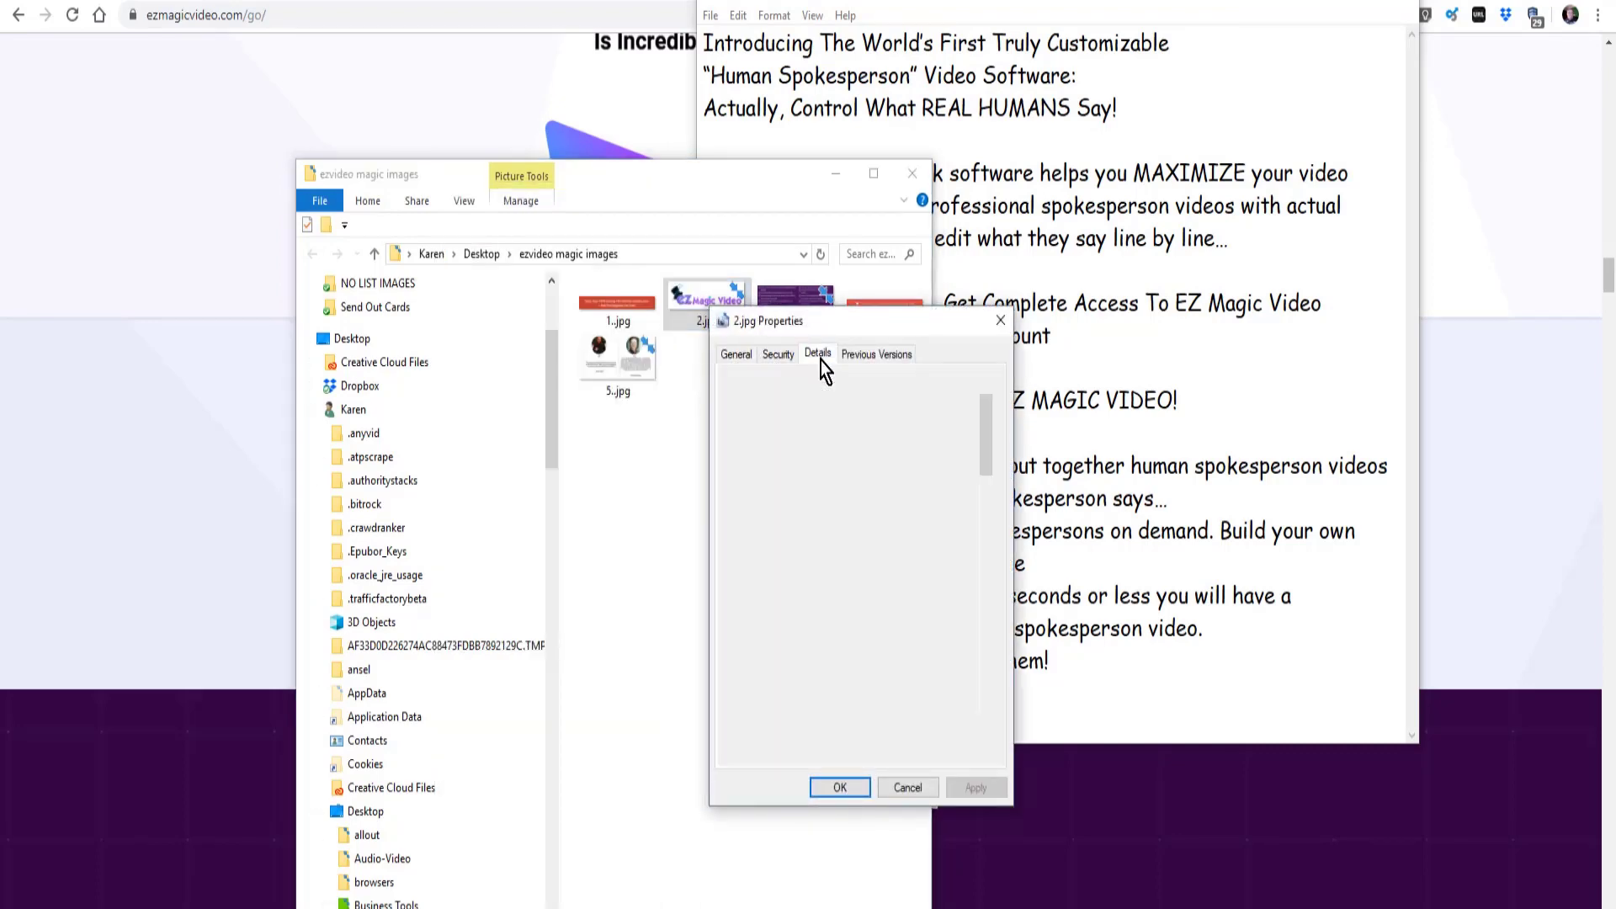
{"action": "left_click", "coordinate": [845, 432]}
{"action": "left_click", "coordinate": [865, 485]}
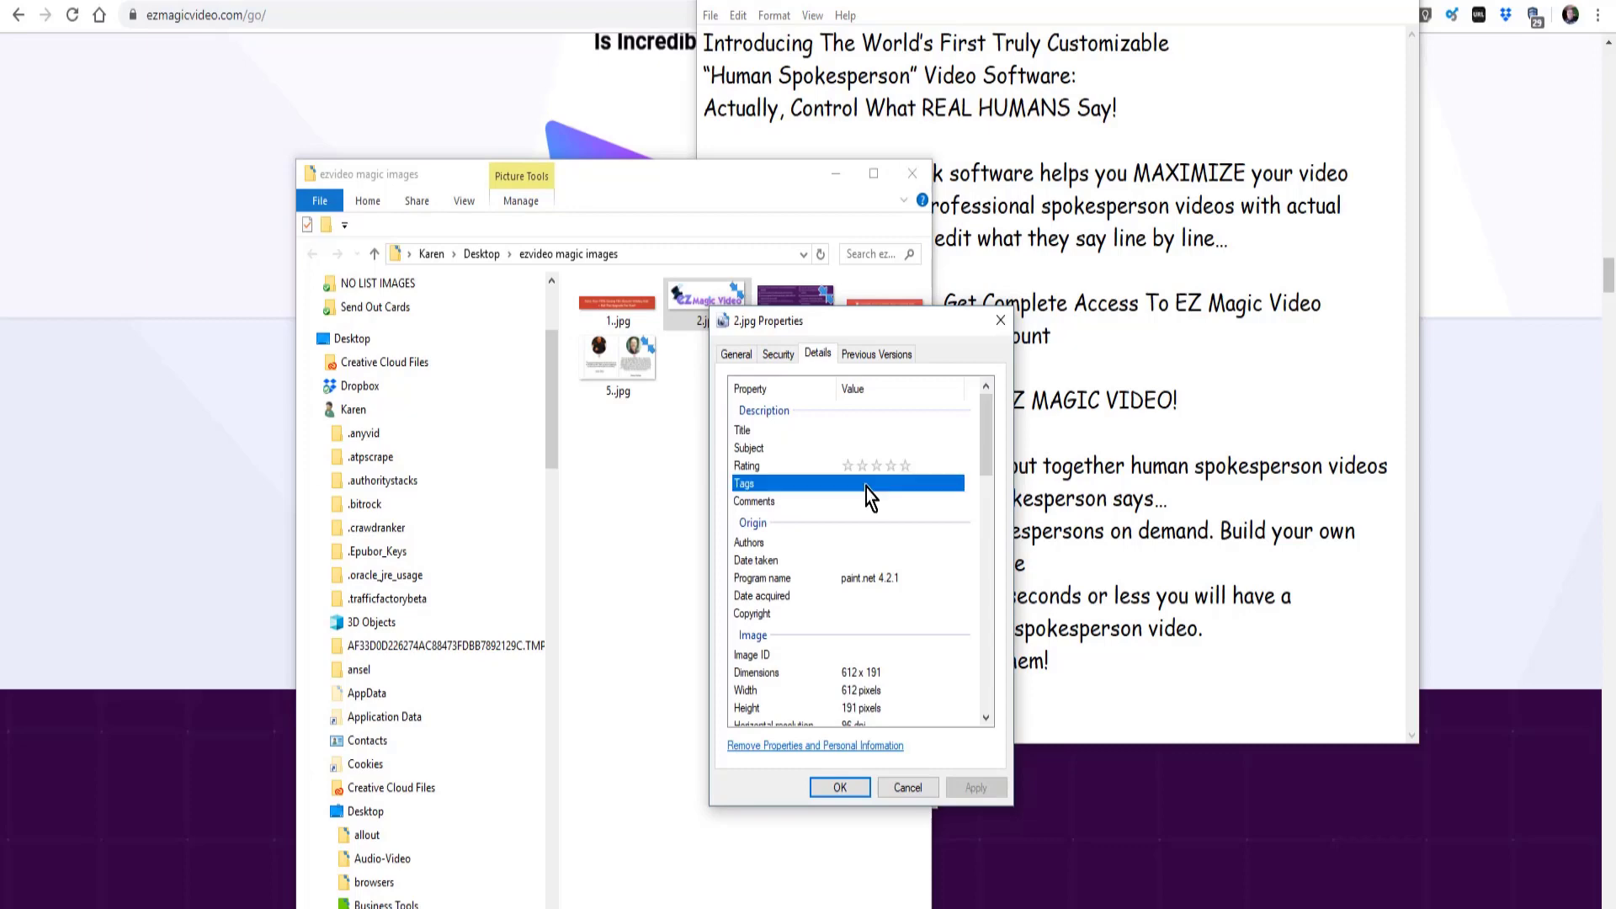
{"action": "left_click", "coordinate": [868, 502]}
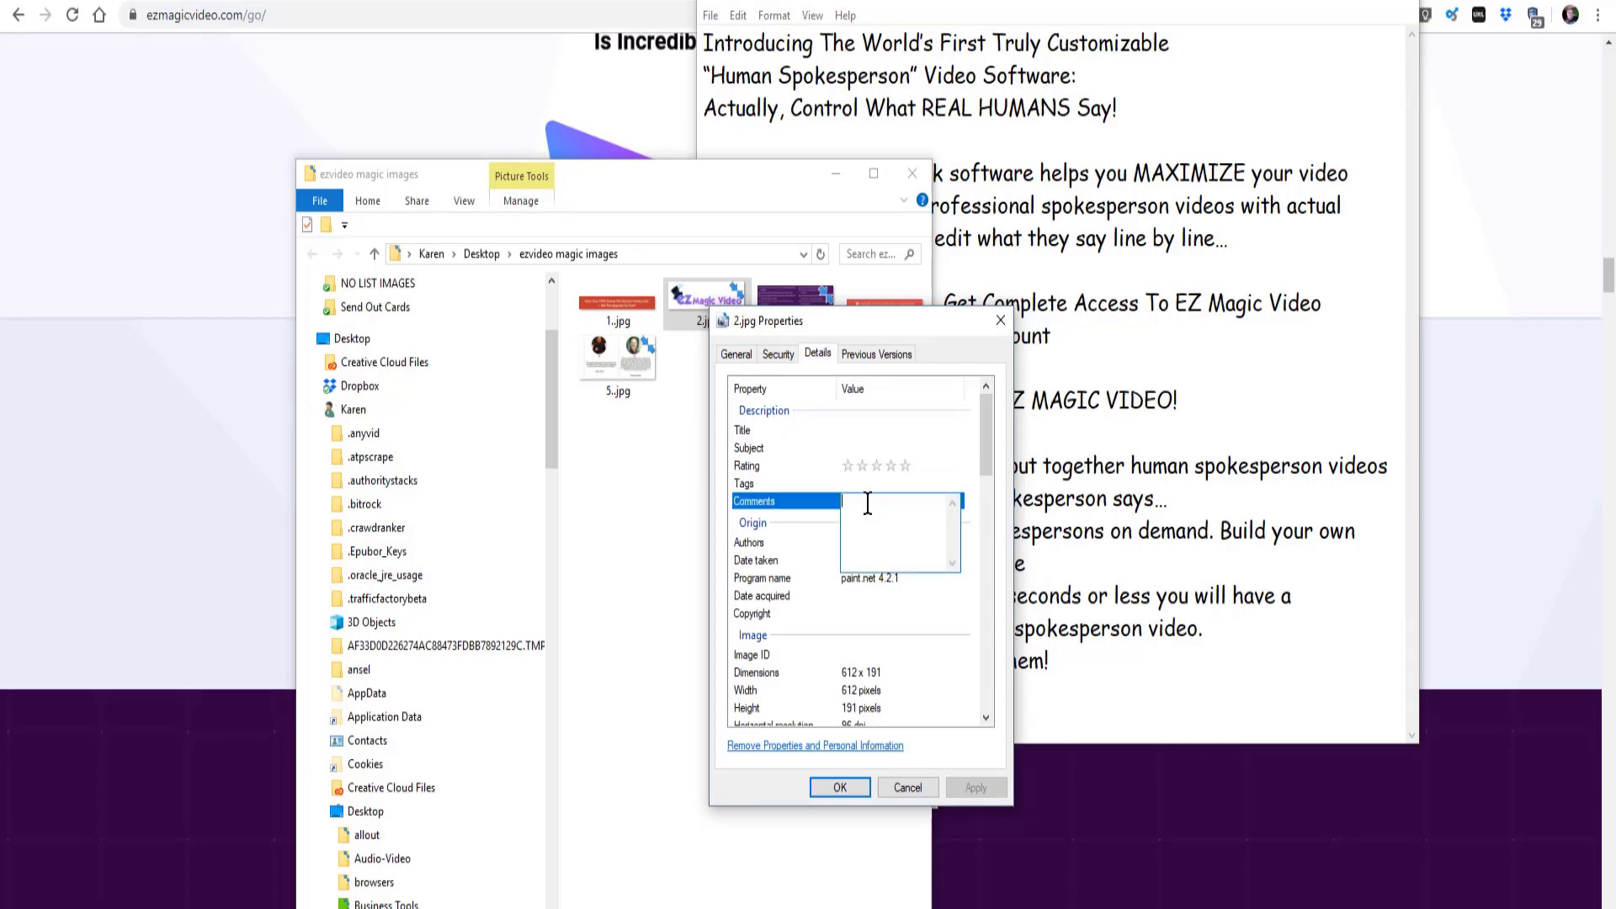
{"action": "key", "text": "ctrl+v"}
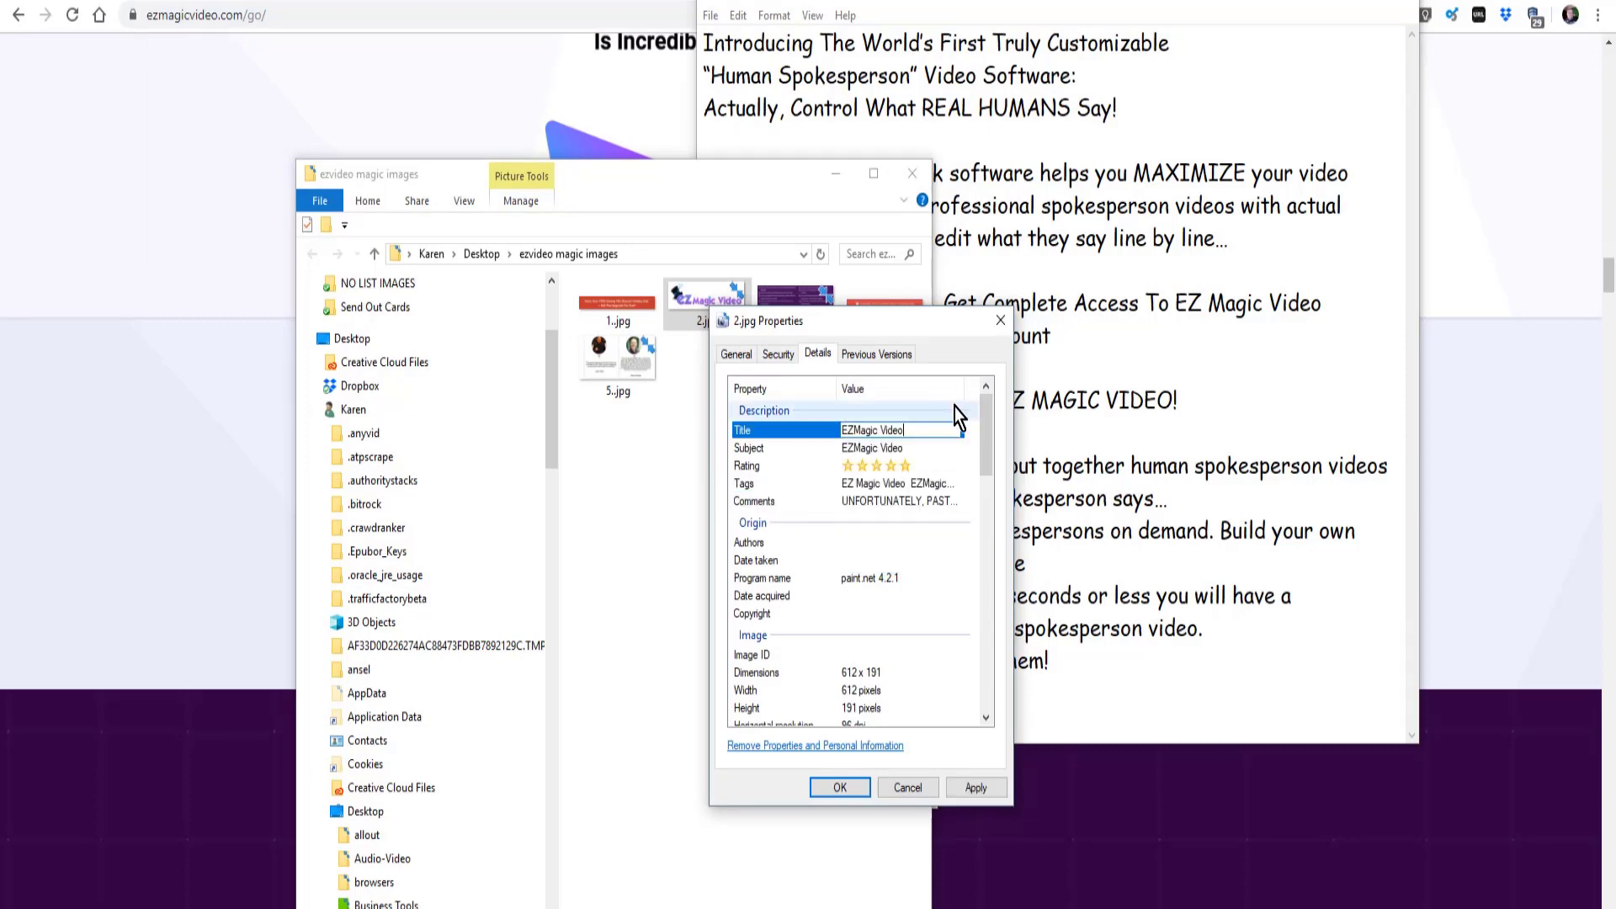
{"action": "left_click", "coordinate": [976, 787]}
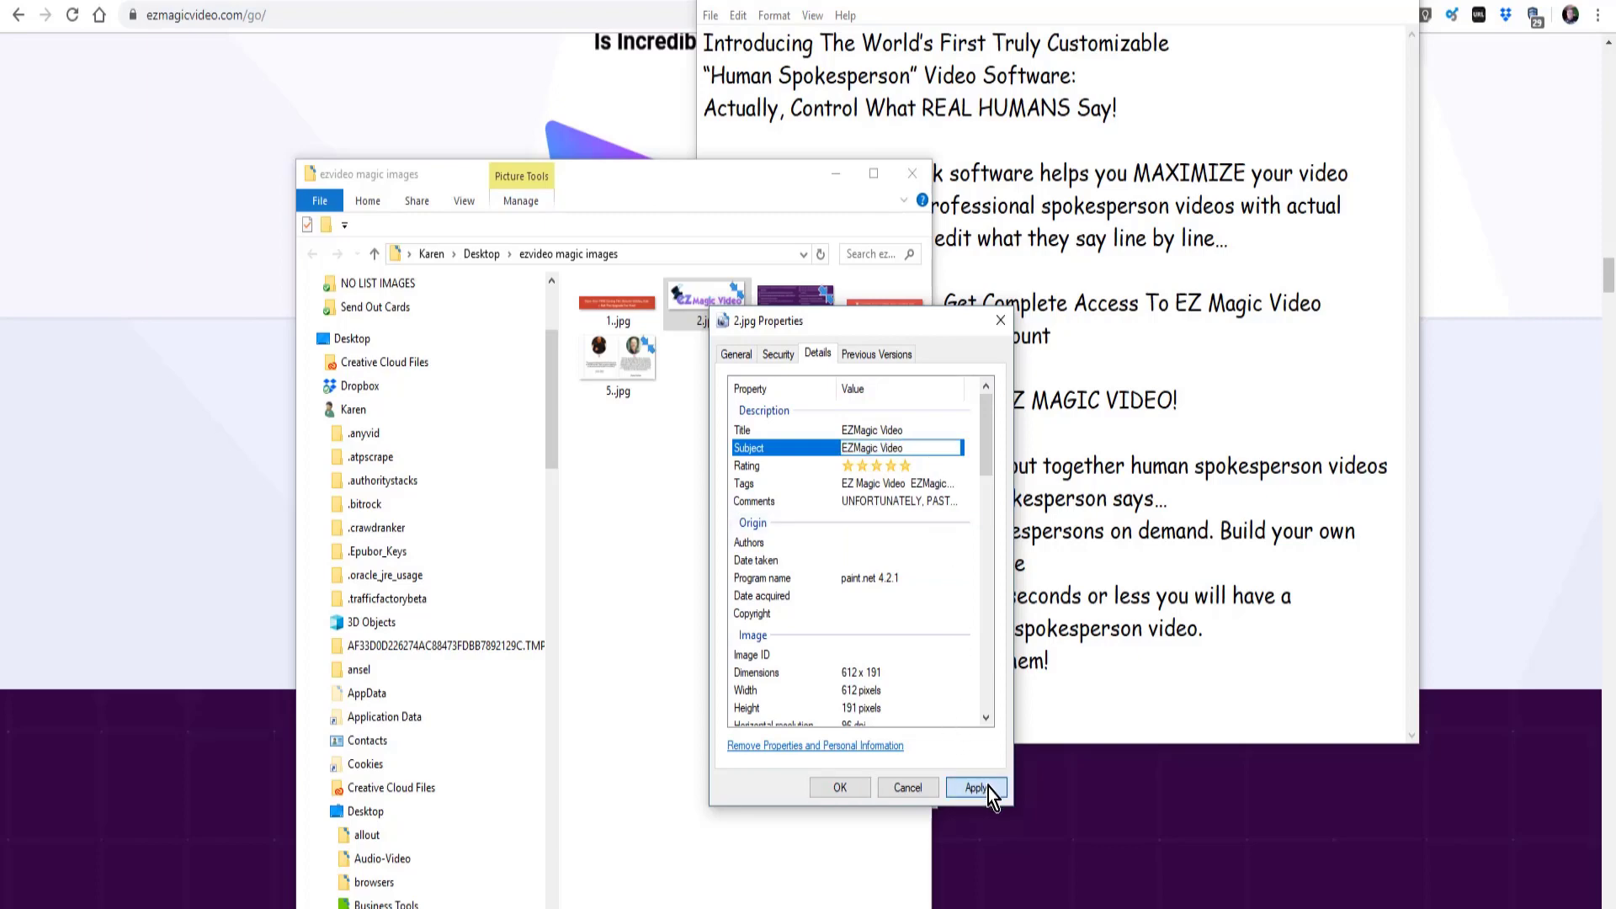
{"action": "left_click", "coordinate": [840, 786]}
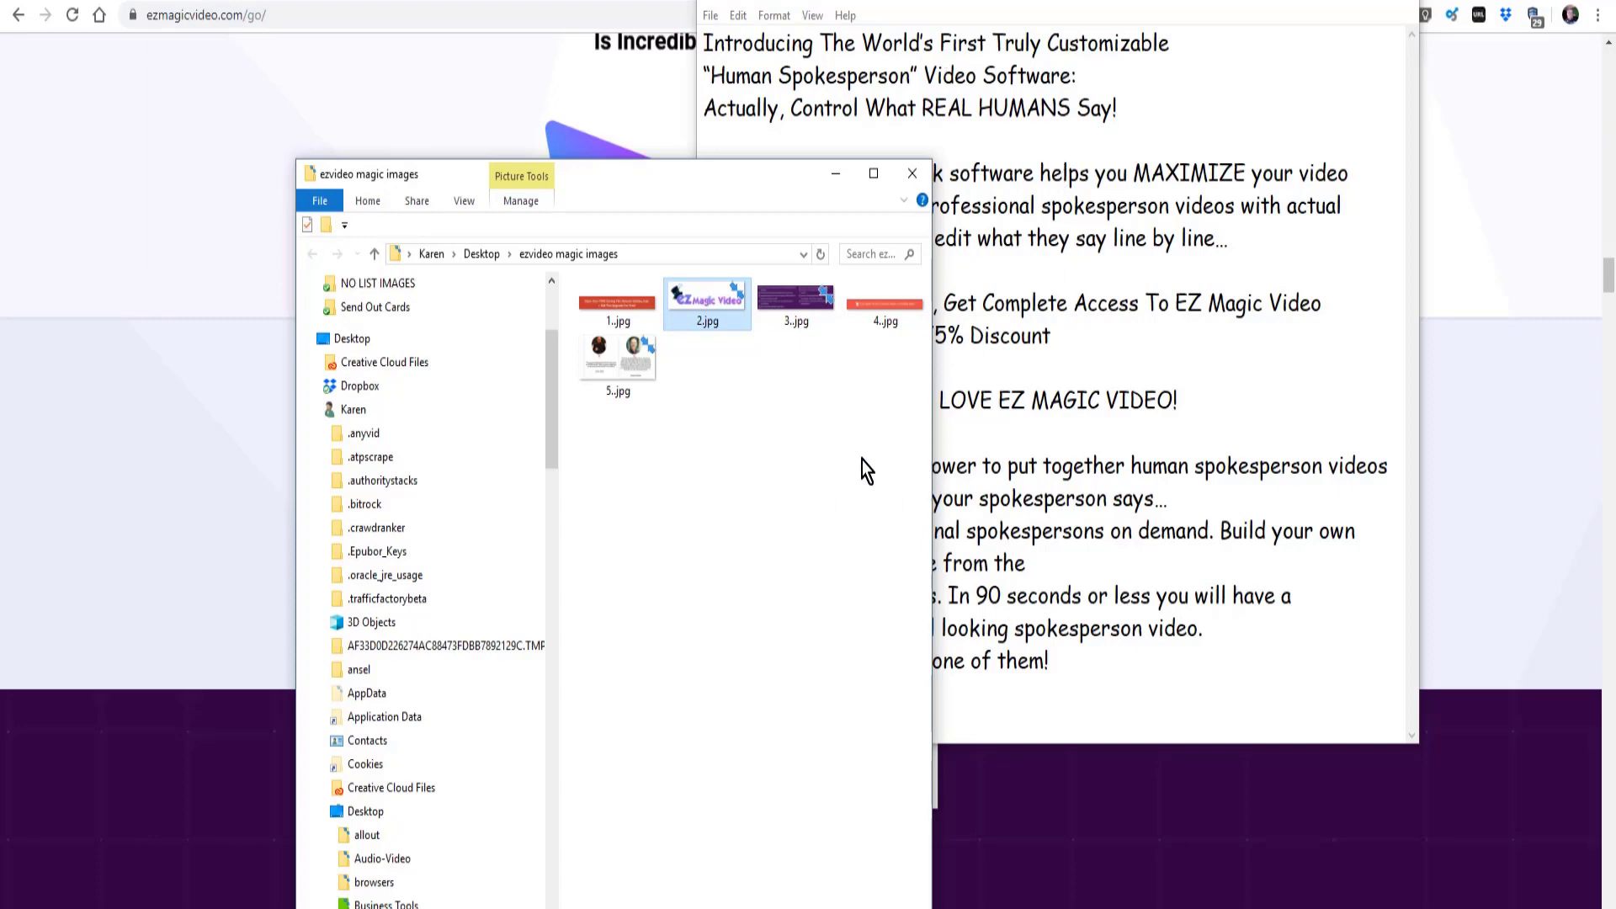
- Look through the EZMagic video image folder, check the metadata of 1a.jpg, and return to the PDF article editor
{"action": "left_click_drag", "start_coordinate": [932, 407], "coordinate": [943, 408]}
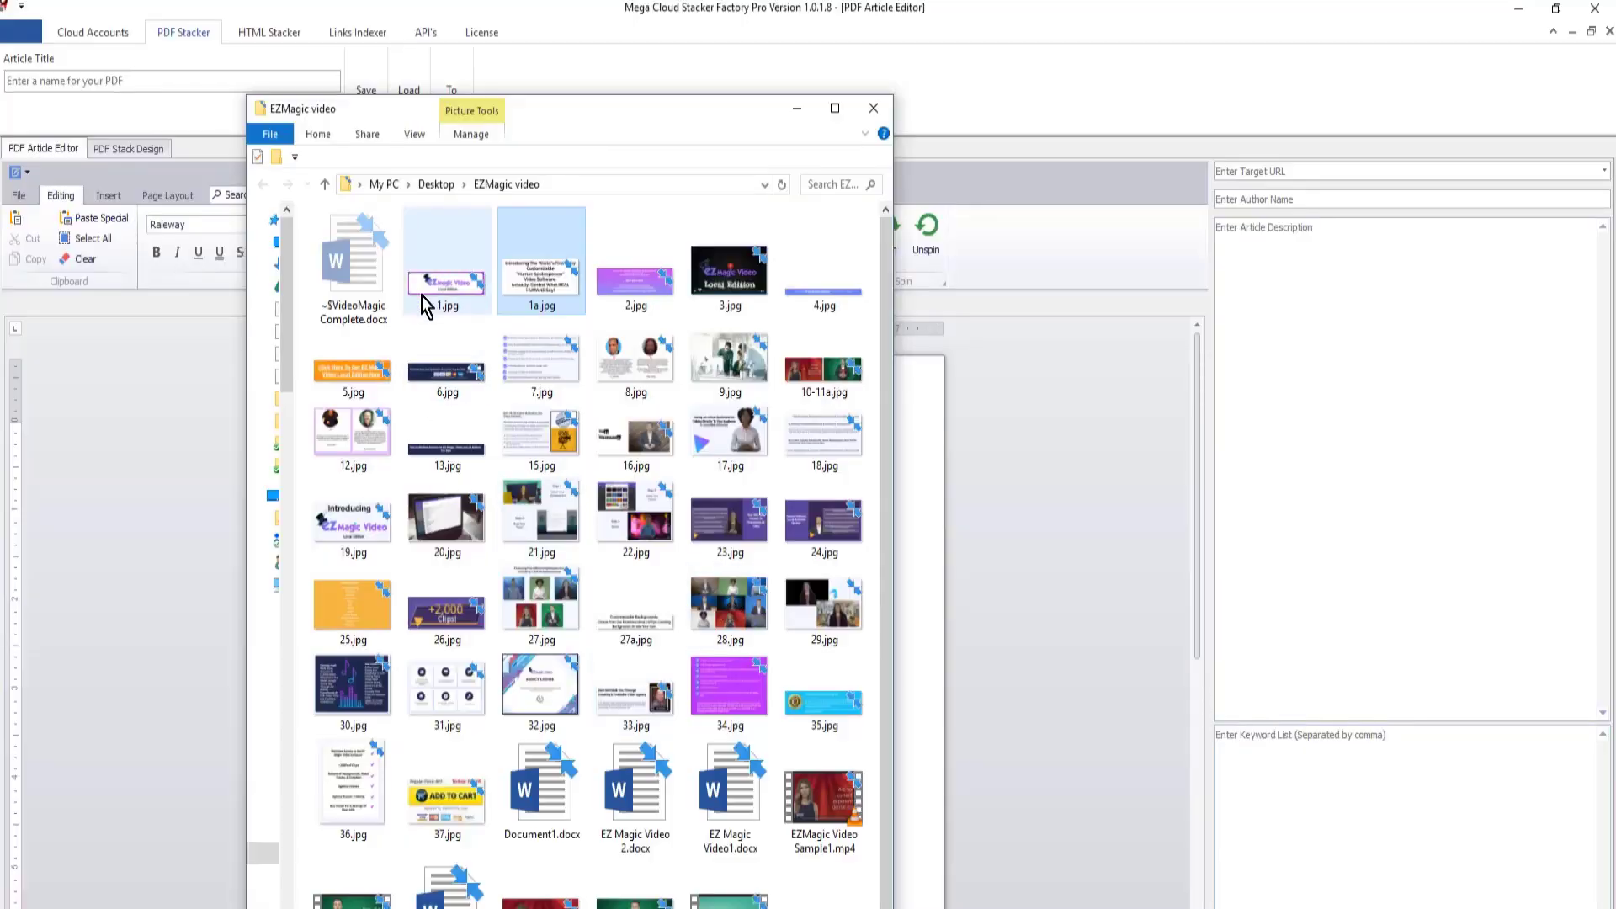
{"action": "scroll", "coordinate": [699, 522], "scroll_direction": "down", "scroll_amount": 1}
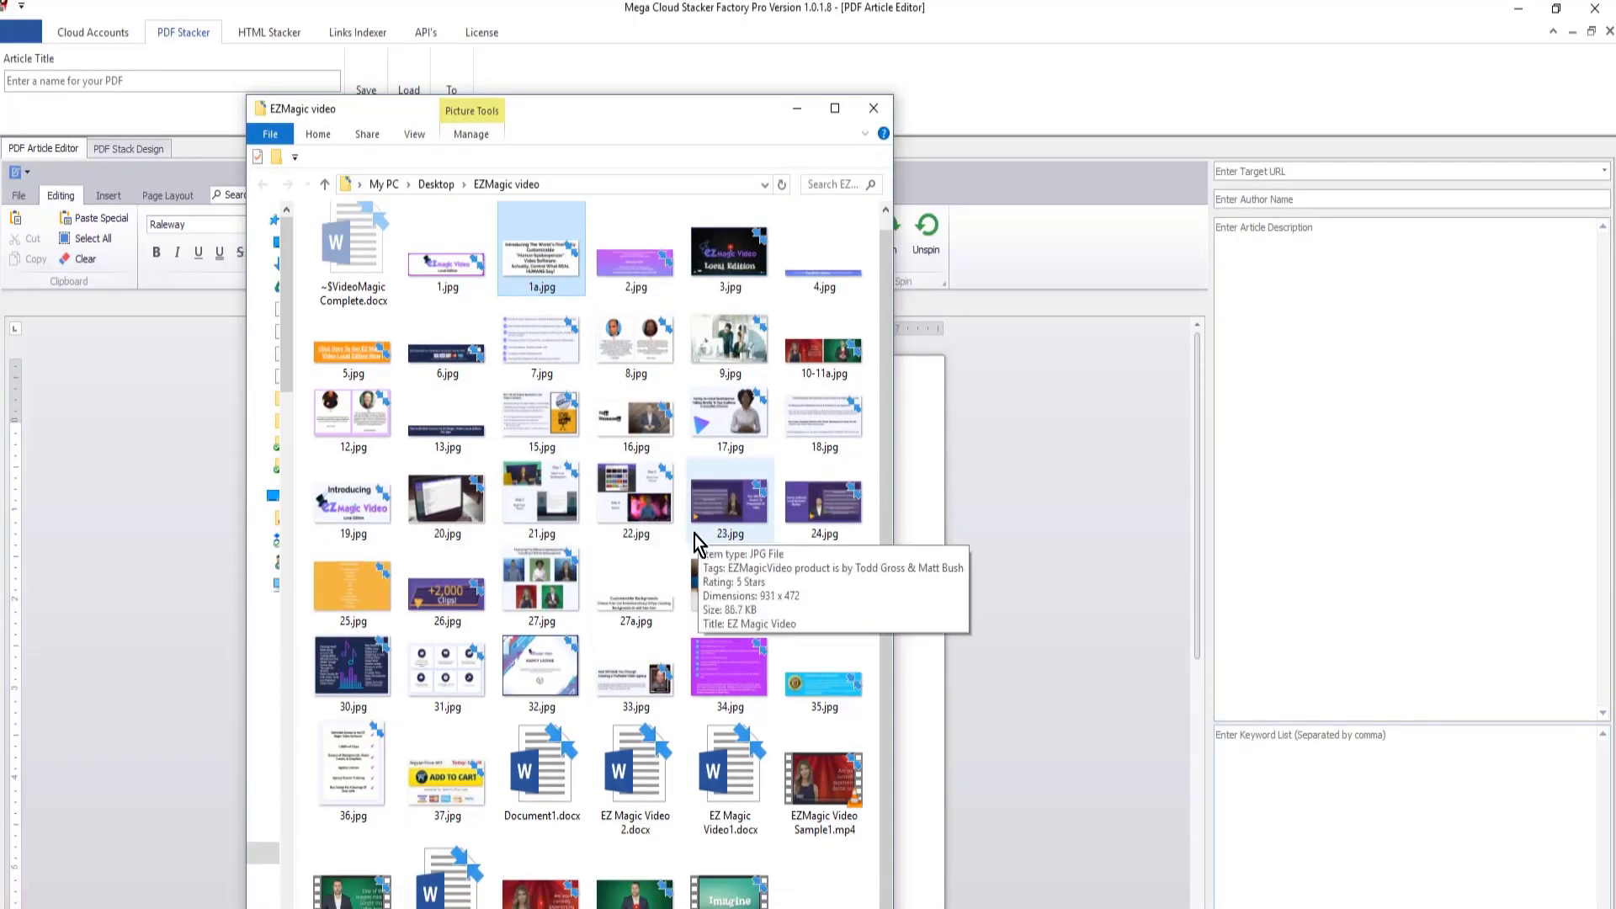
{"action": "scroll", "coordinate": [537, 259], "scroll_direction": "up", "scroll_amount": 1}
{"action": "right_click", "coordinate": [535, 265]}
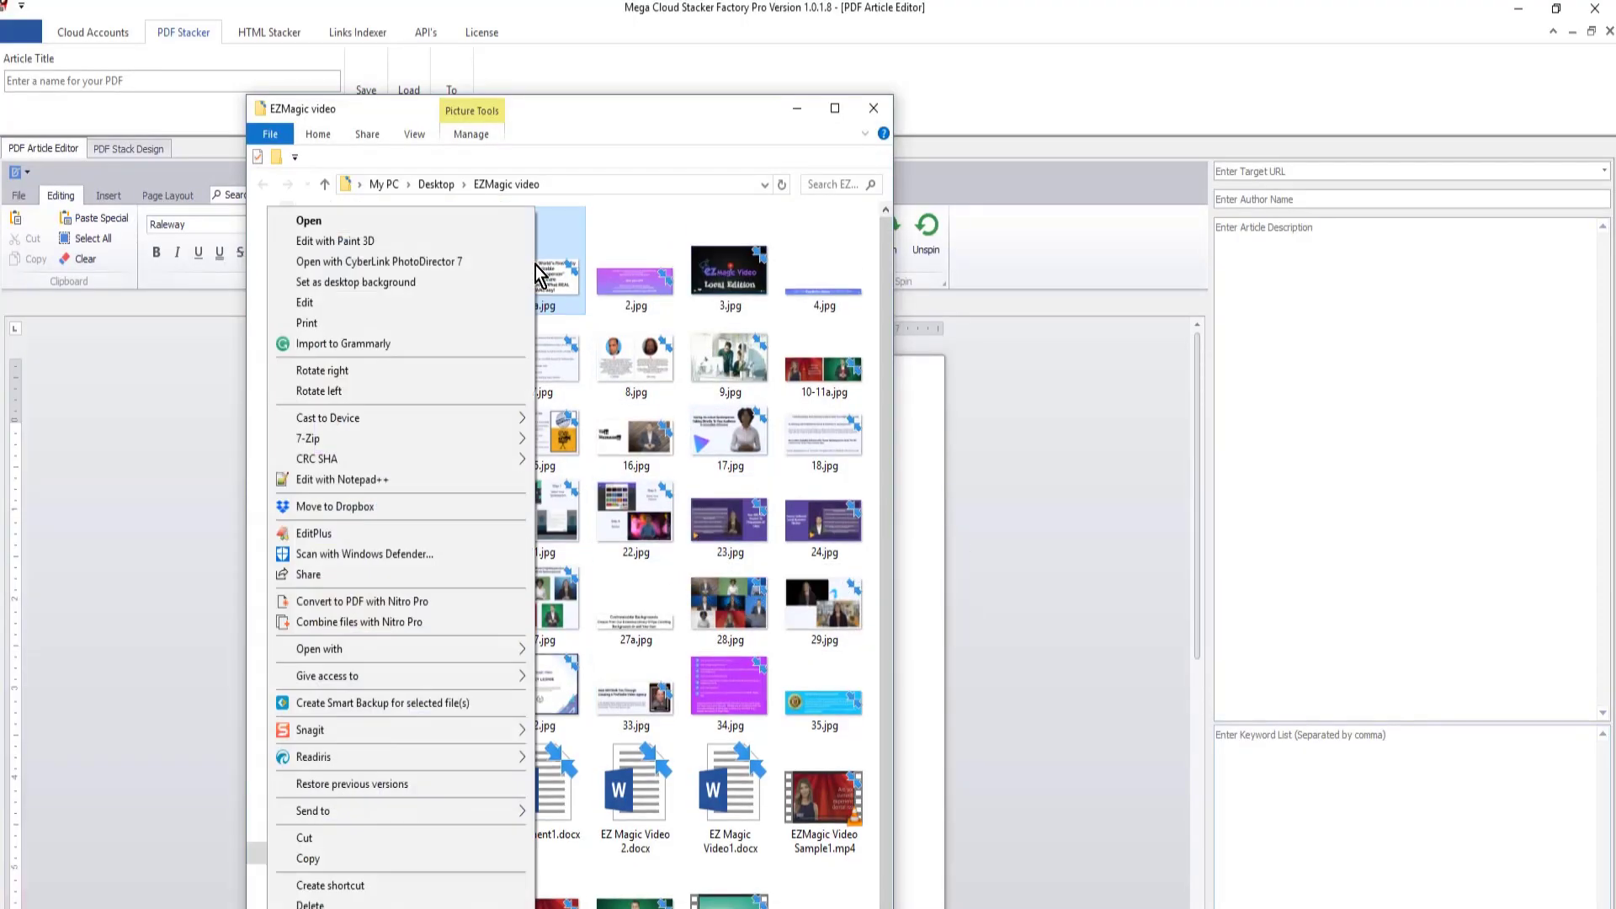
{"action": "key", "text": "r"}
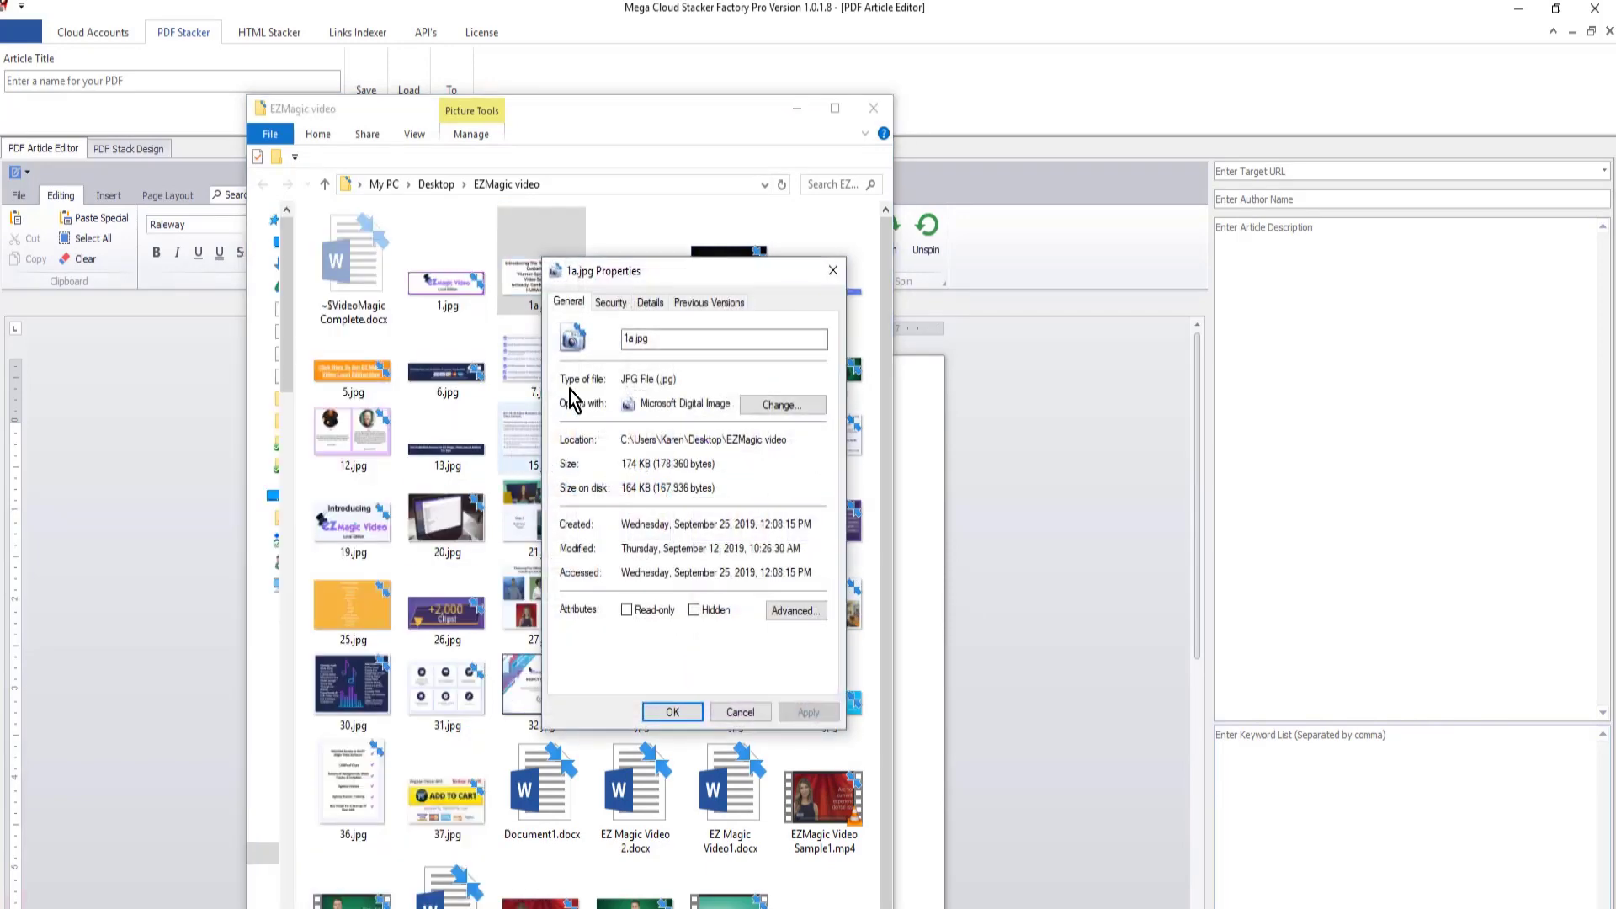
{"action": "left_click", "coordinate": [653, 303]}
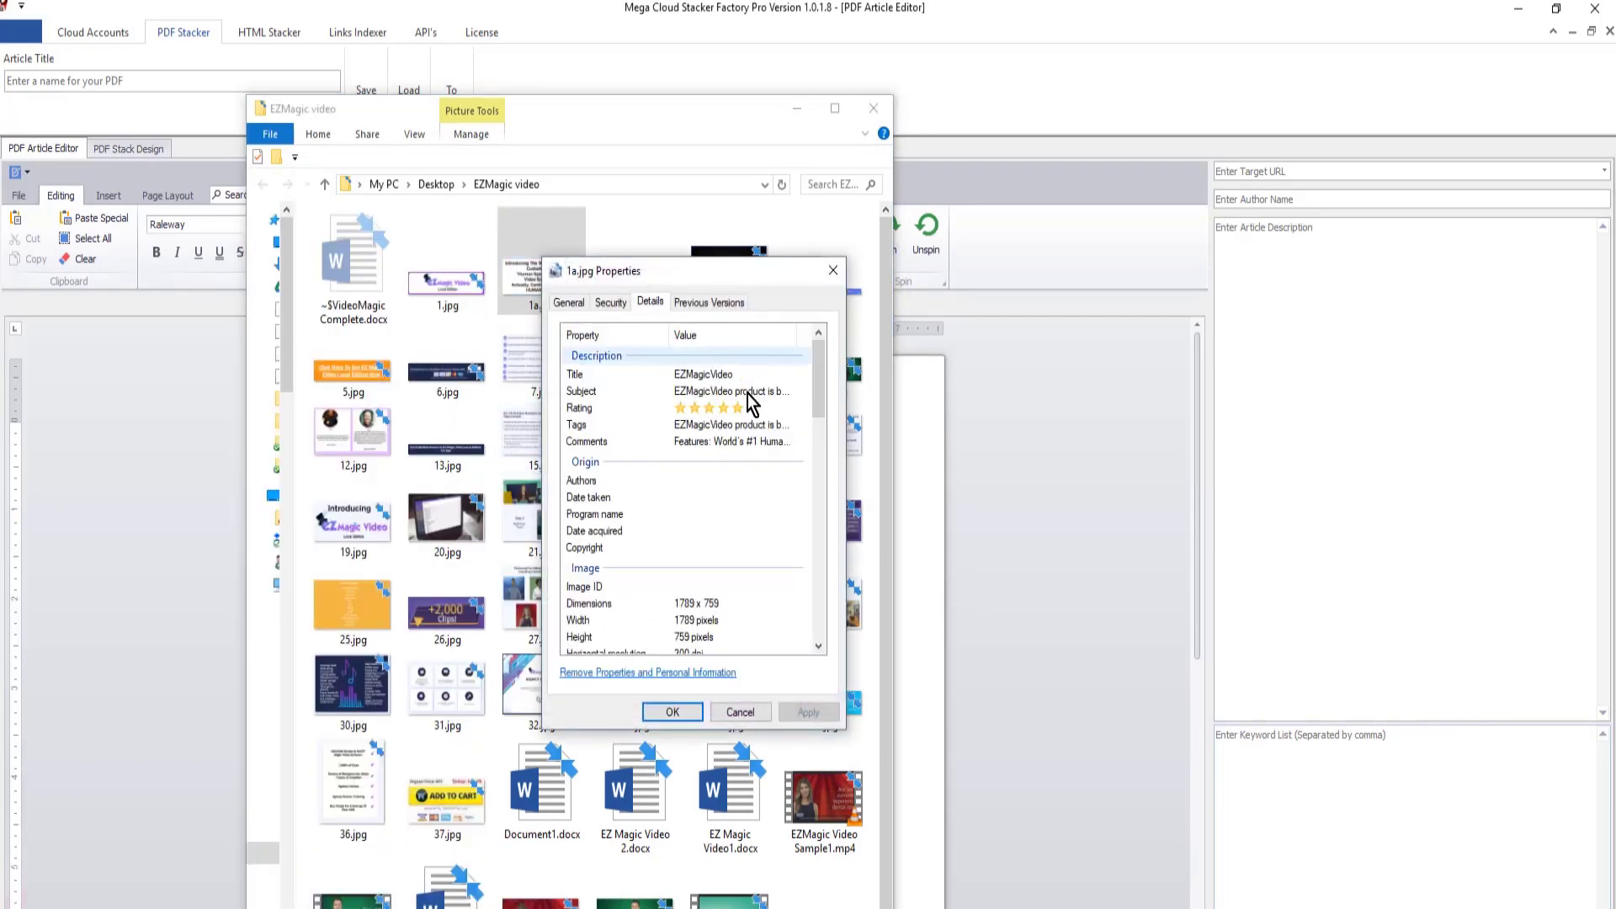
{"action": "left_click", "coordinate": [672, 714]}
{"action": "left_click", "coordinate": [798, 108]}
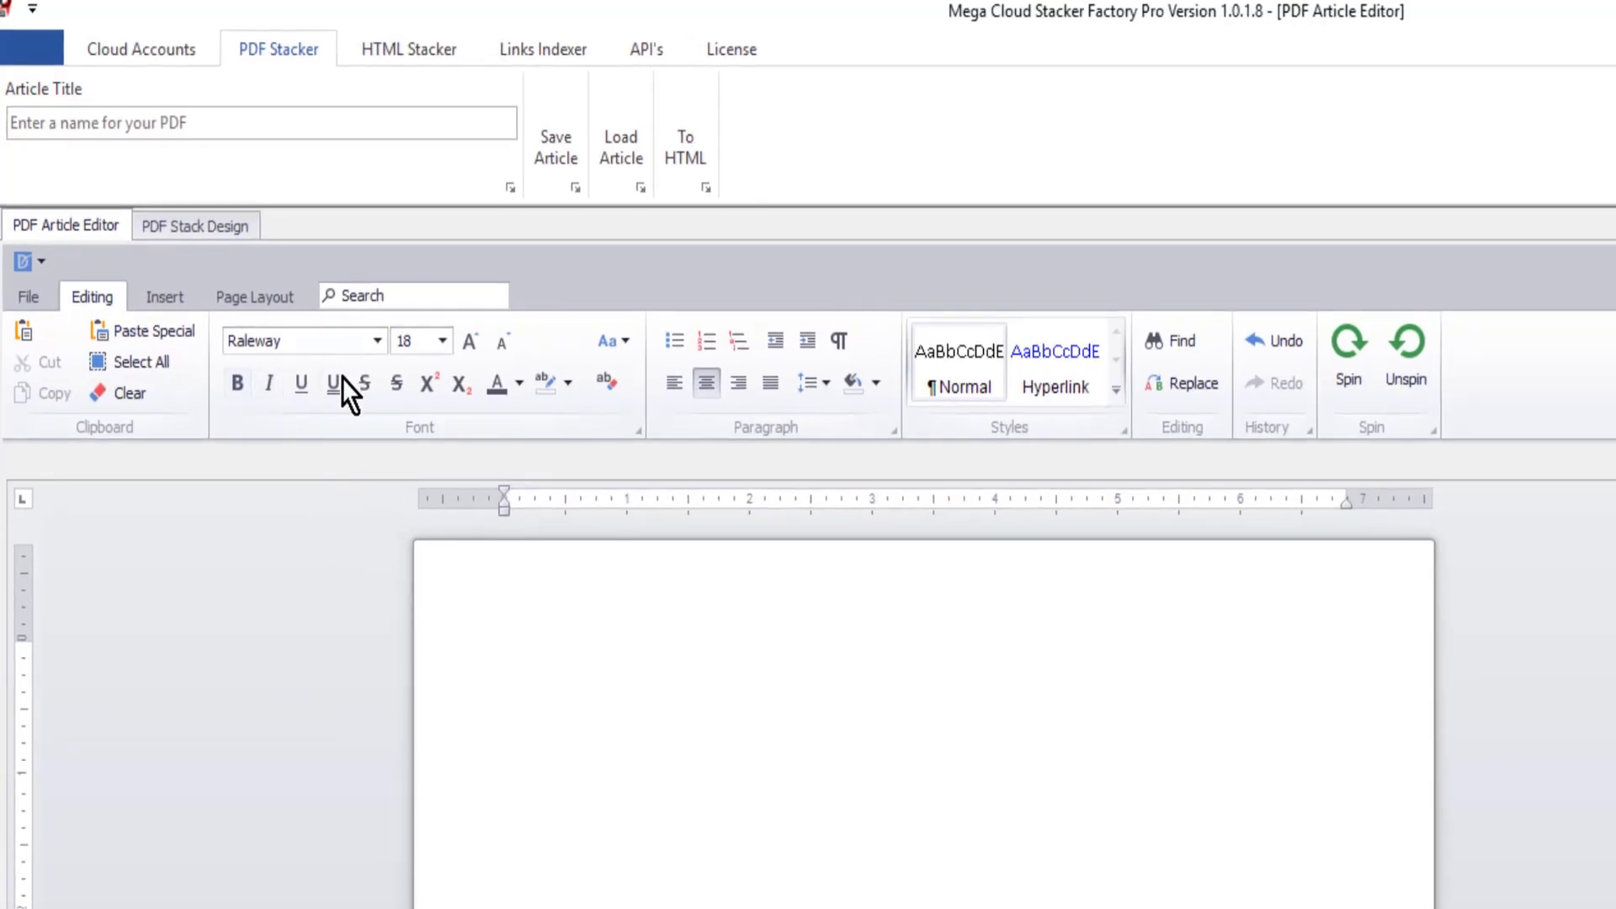
- Examine the article editor's font, font size, insert and page layout options, including the page margins
{"action": "left_click", "coordinate": [376, 340]}
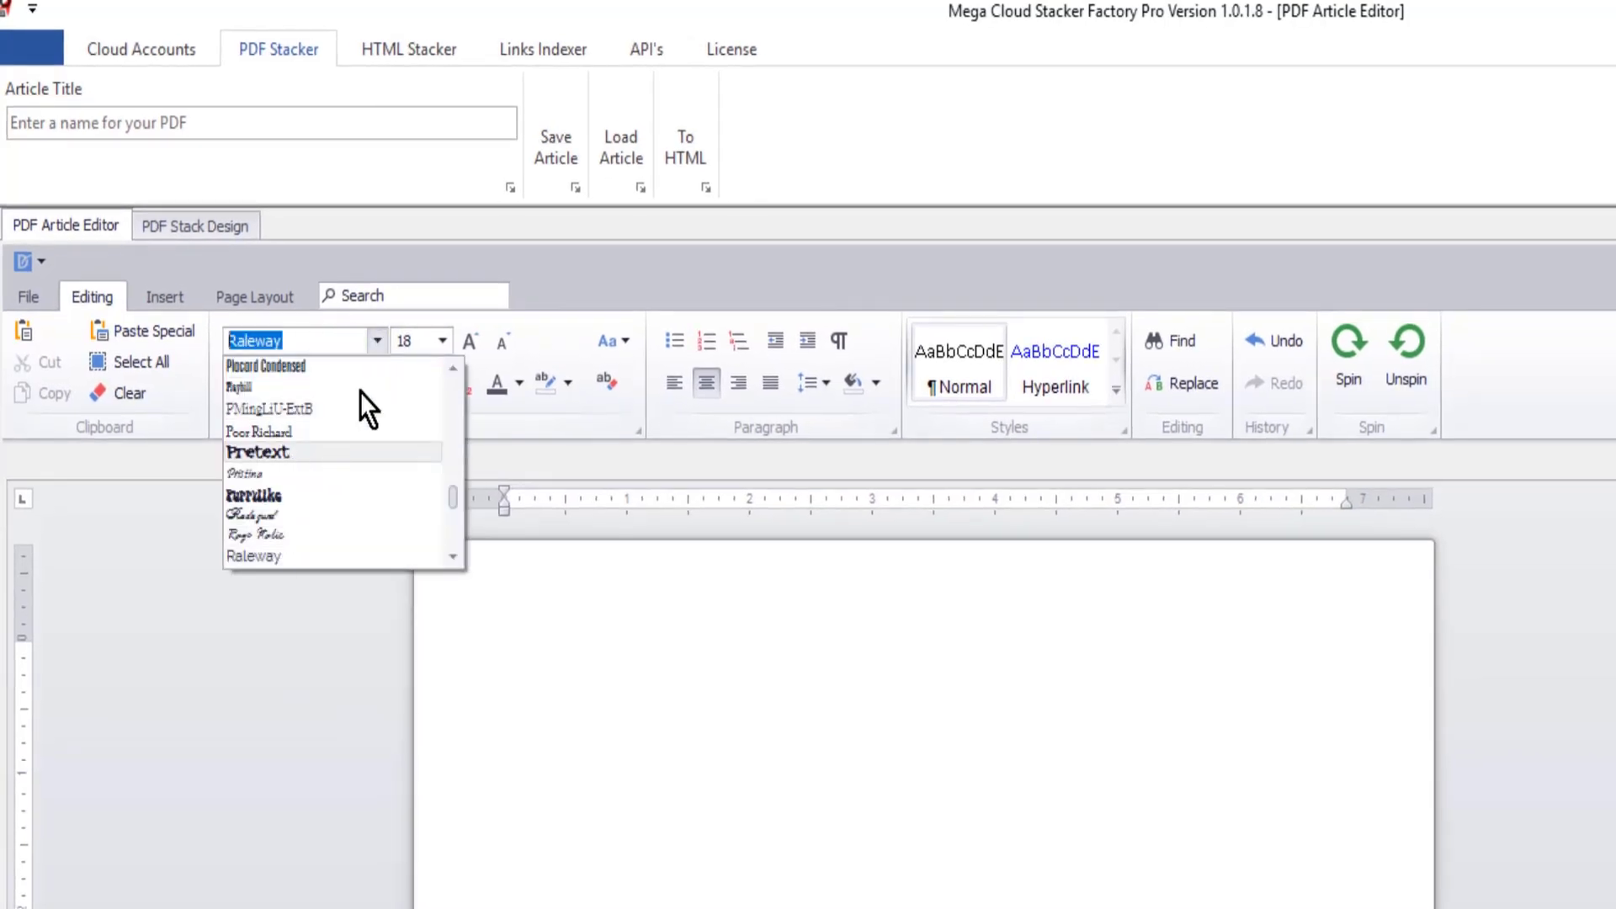
{"action": "left_click", "coordinate": [448, 341]}
{"action": "left_click", "coordinate": [447, 342]}
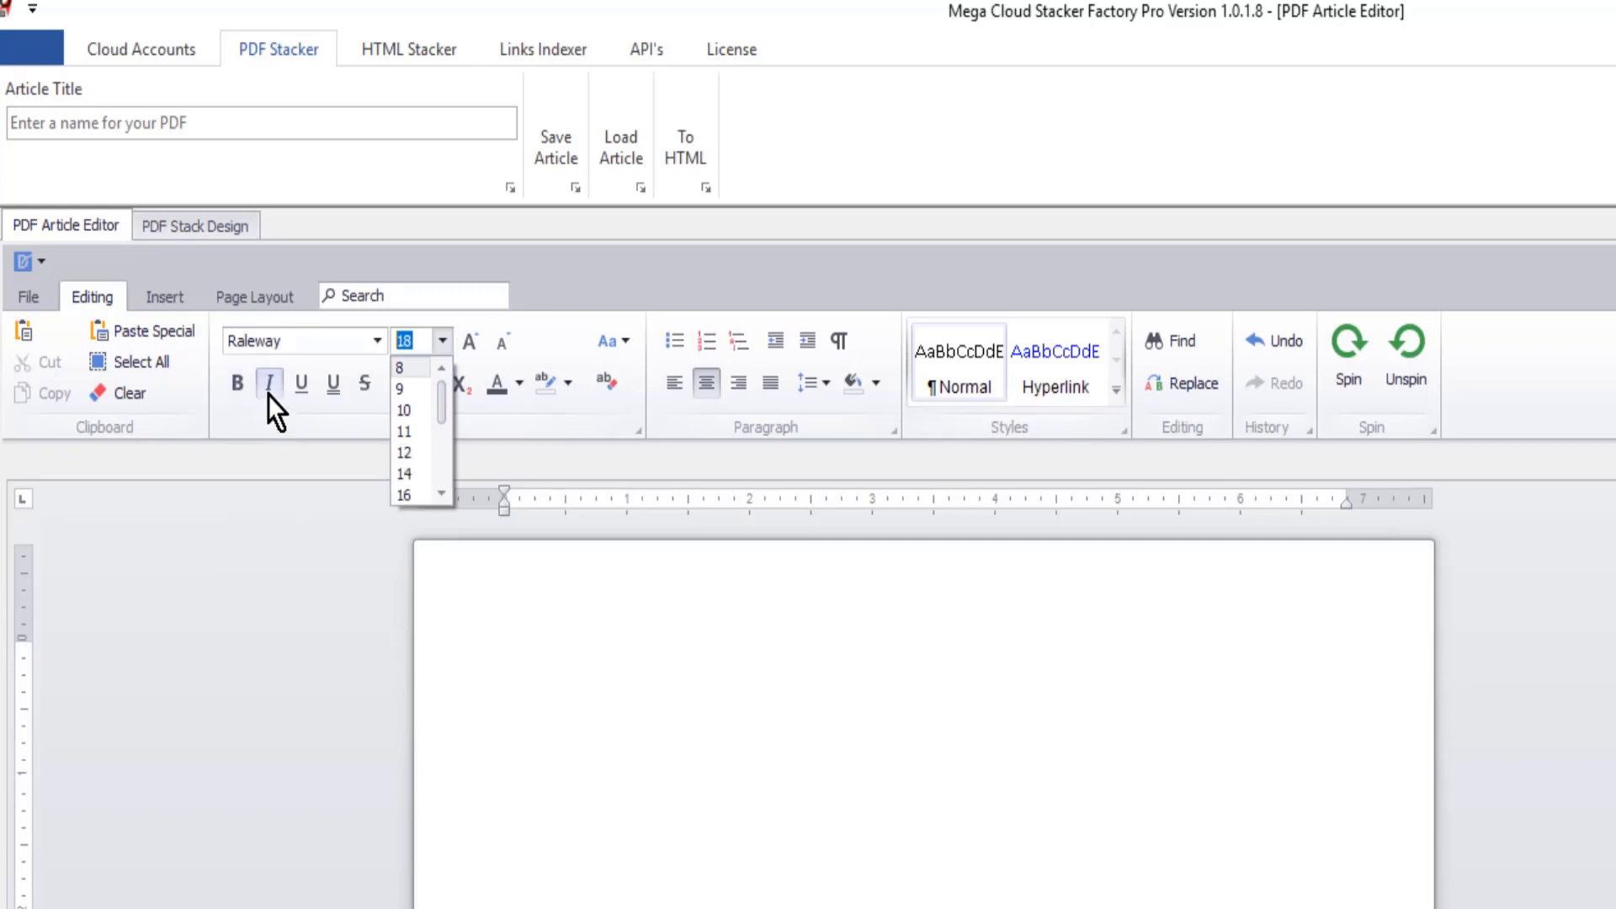
{"action": "left_click", "coordinate": [325, 529]}
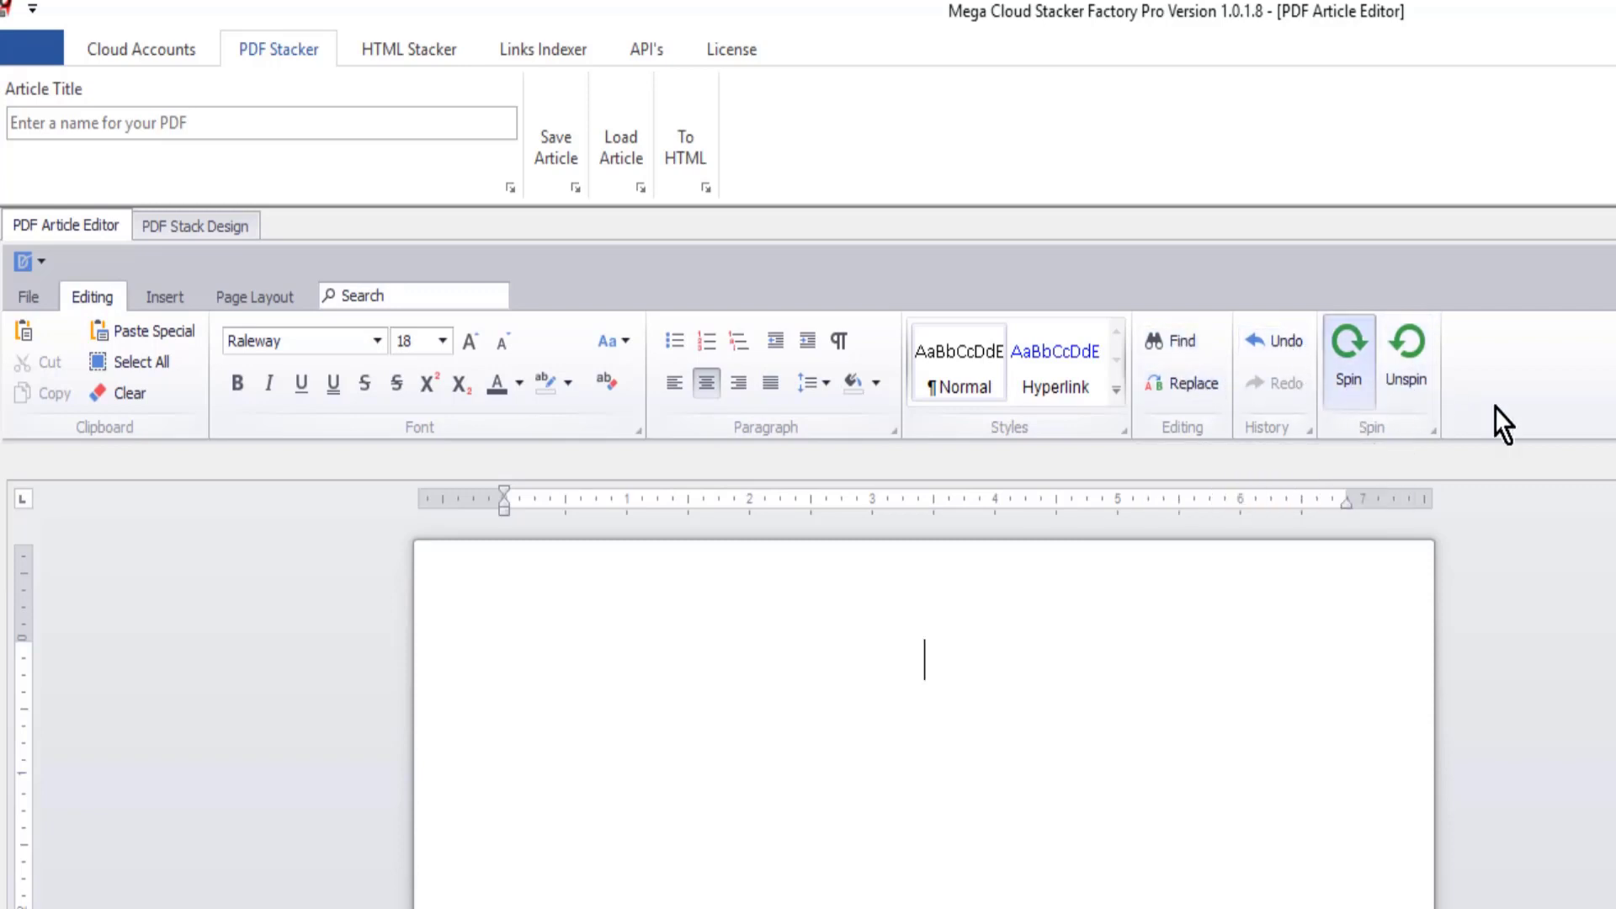
{"action": "left_click", "coordinate": [151, 296]}
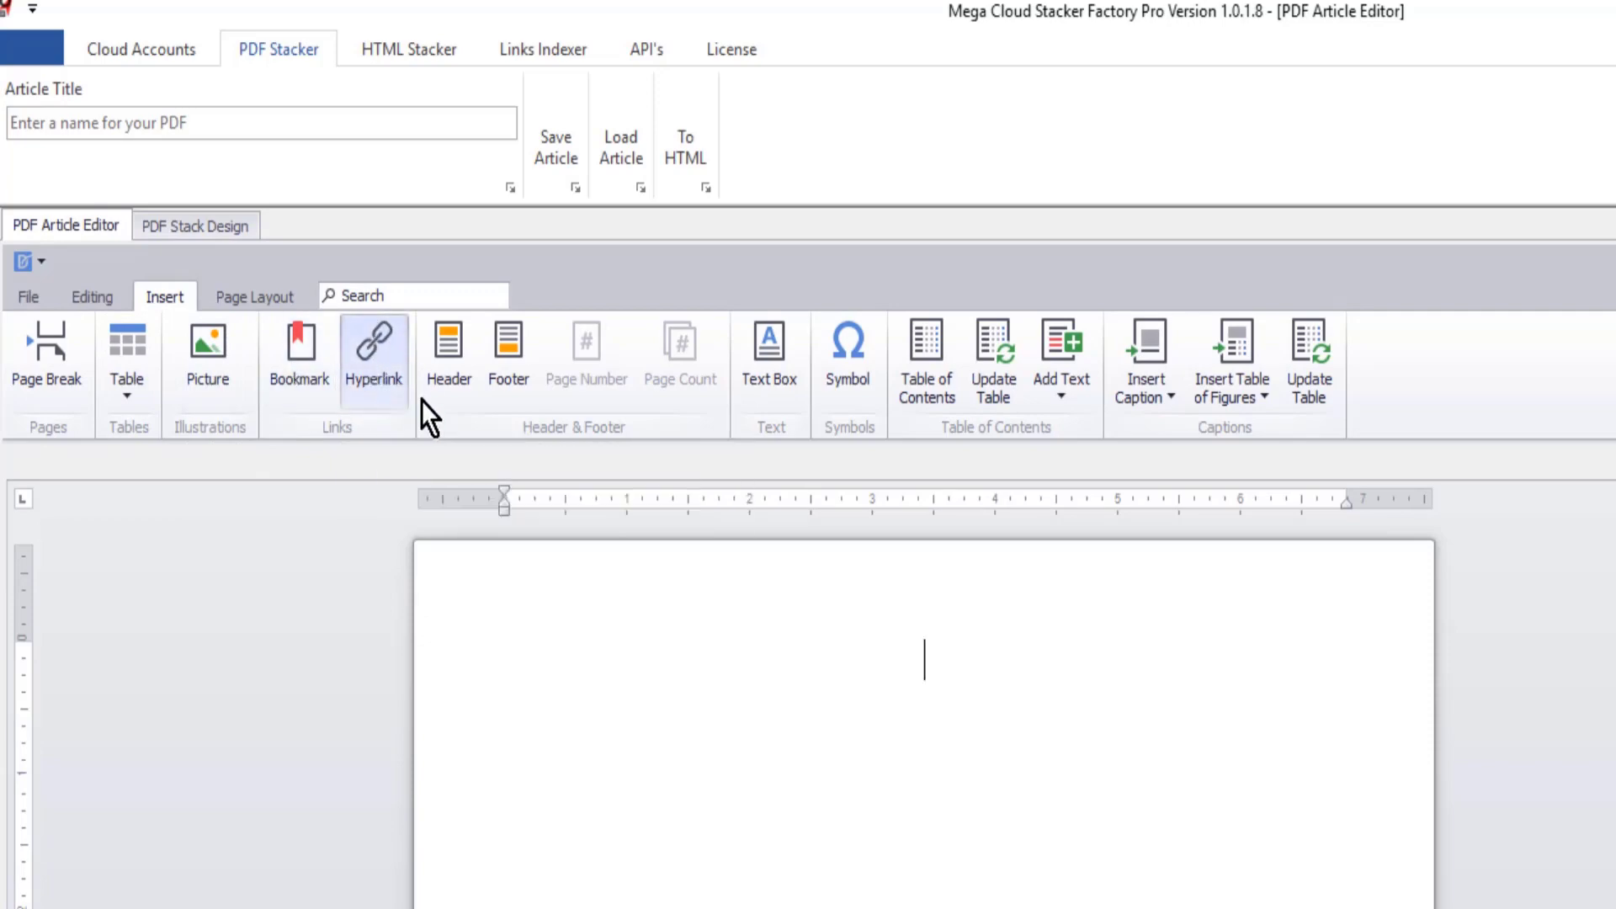
{"action": "left_click", "coordinate": [254, 298]}
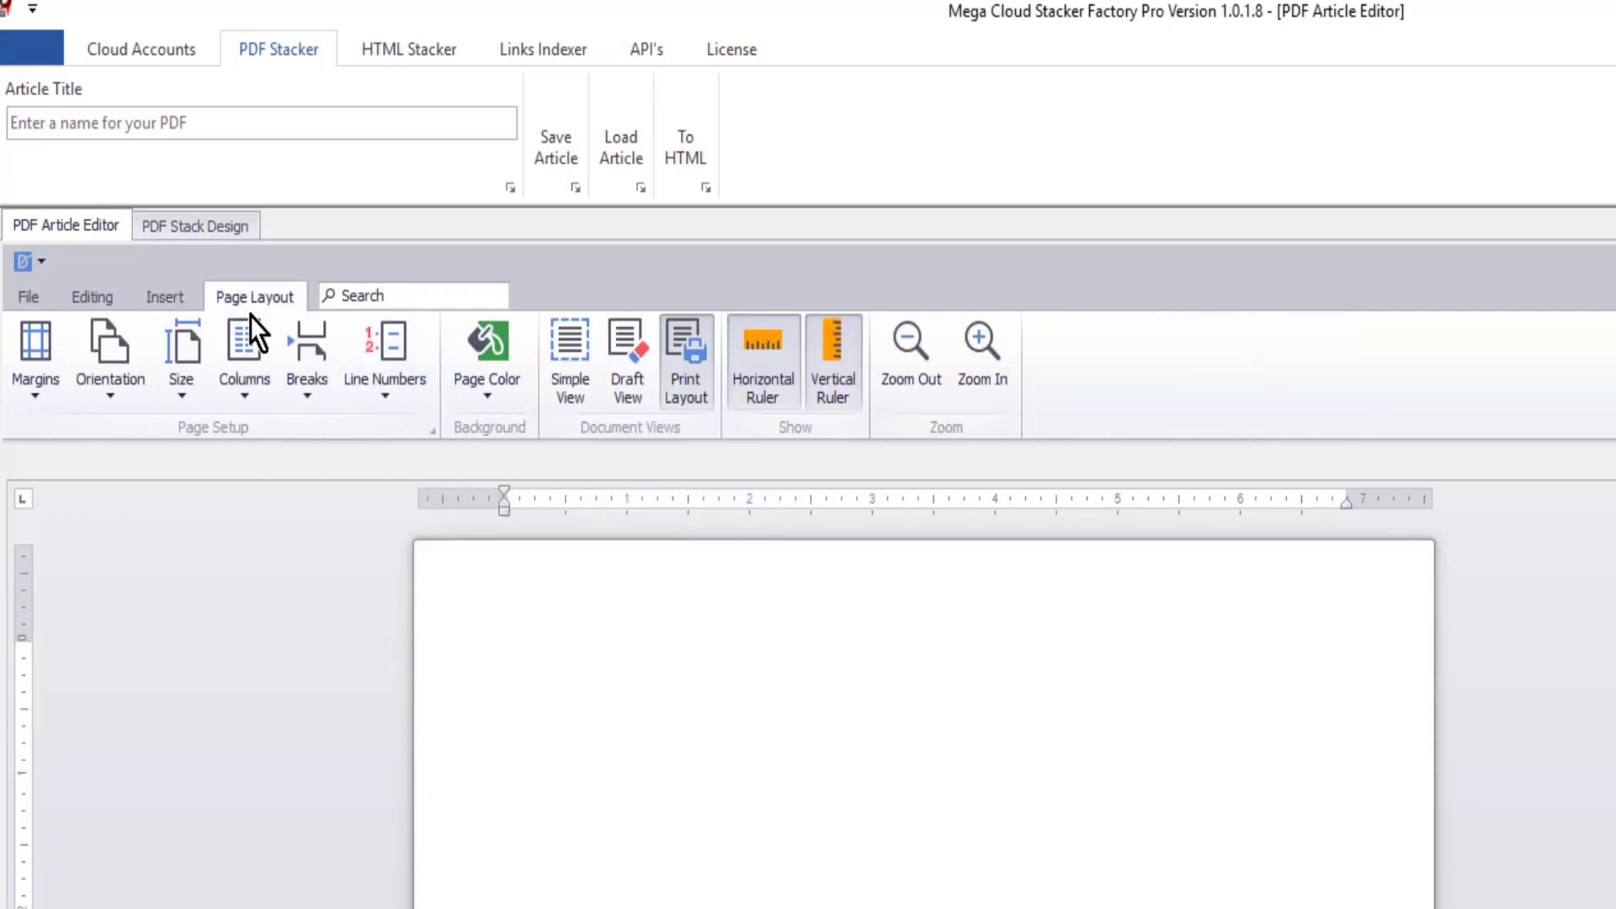
{"action": "left_click", "coordinate": [23, 343]}
{"action": "left_click", "coordinate": [7, 434]}
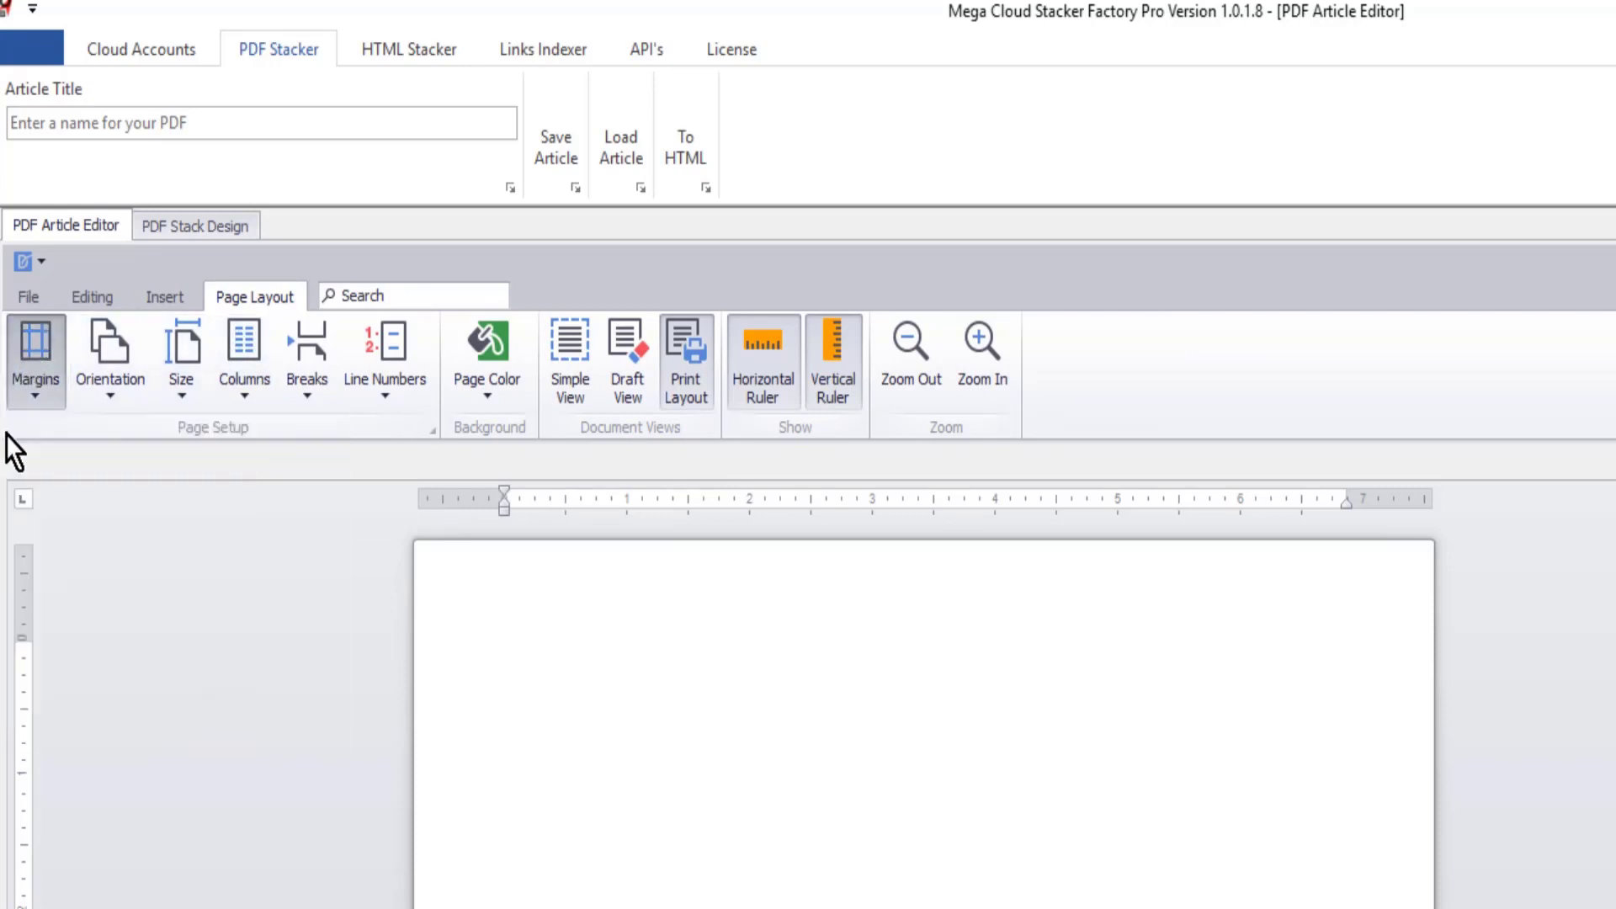
{"action": "left_click", "coordinate": [30, 356]}
{"action": "left_click", "coordinate": [136, 728]}
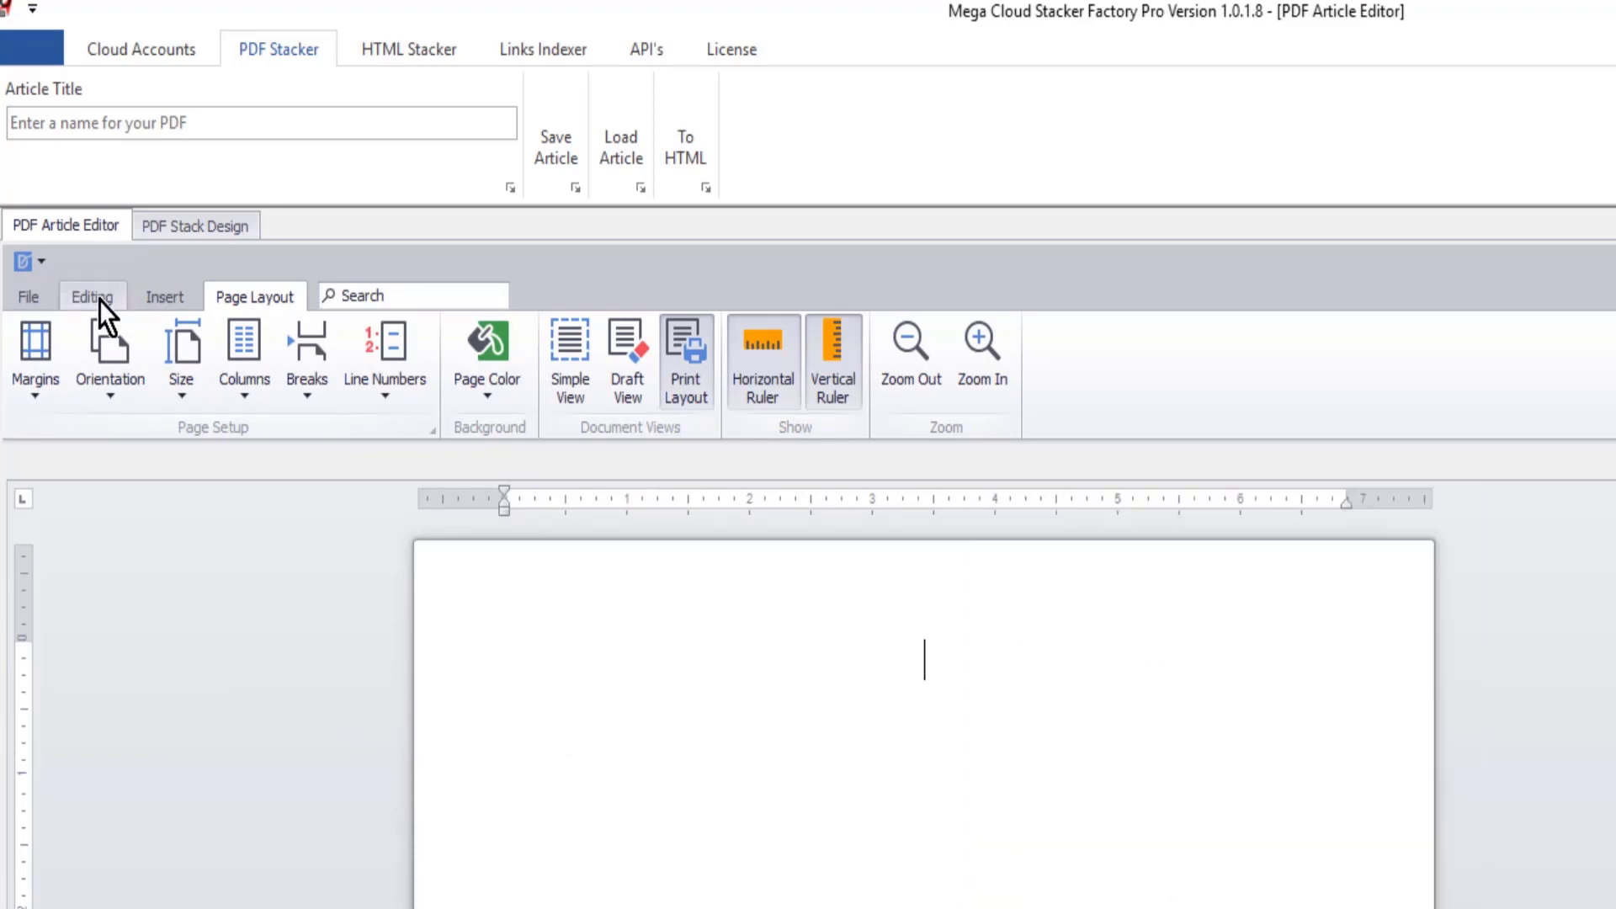
{"action": "left_click", "coordinate": [159, 295]}
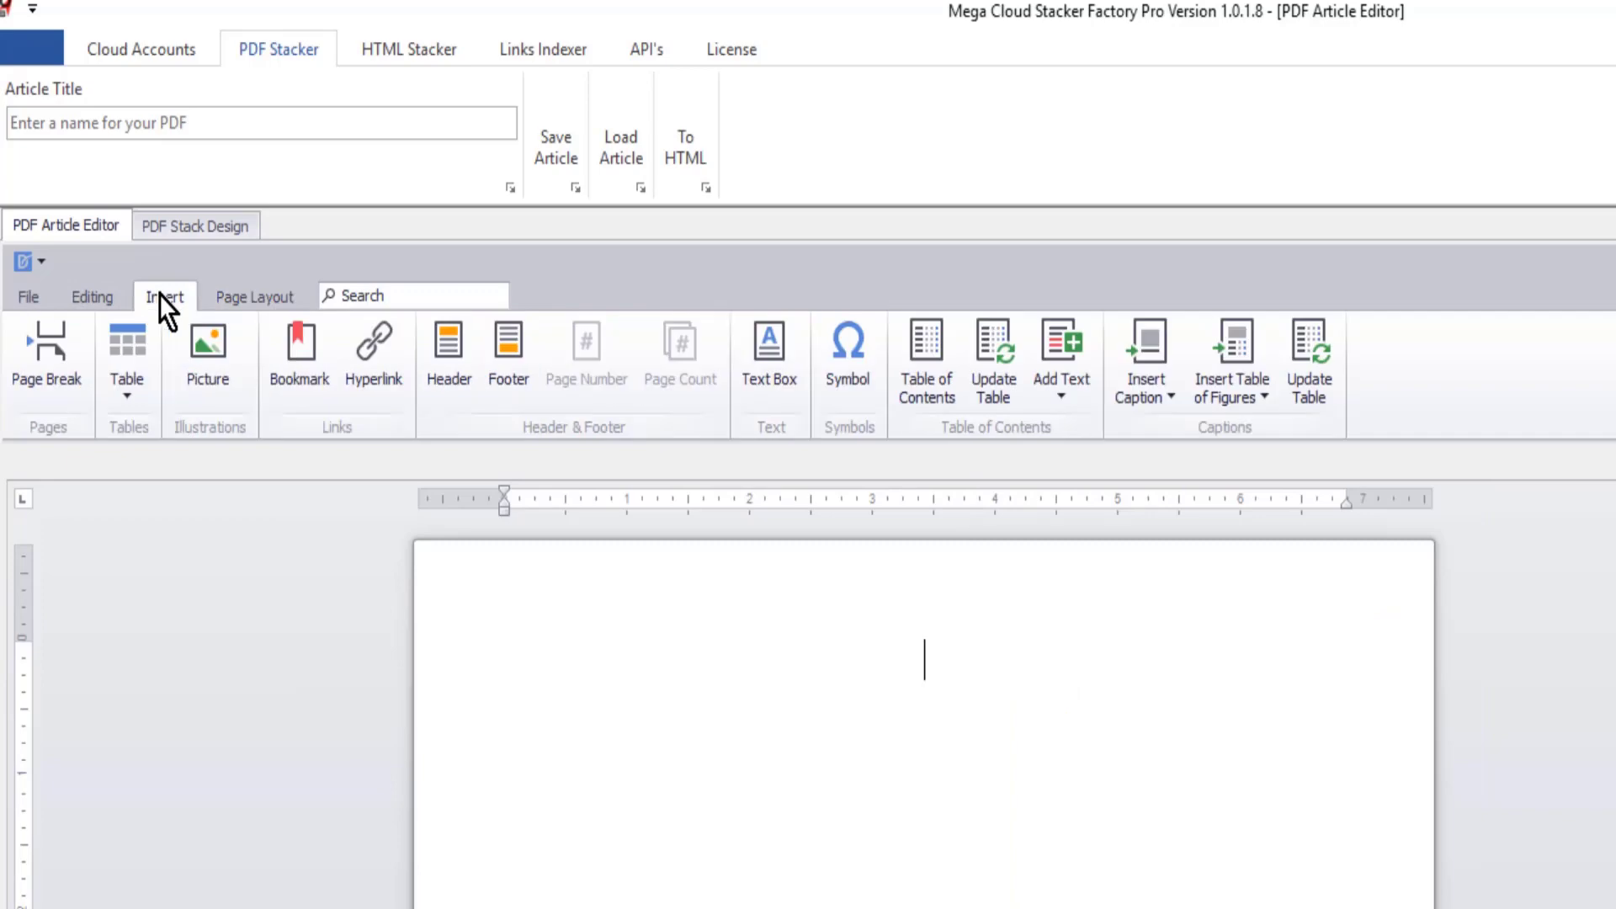
- Insert the EZ Magic Video Local Edition picture at the top of the page, enlarged to nearly the text width, with a new line below
{"action": "double_click", "coordinate": [969, 646]}
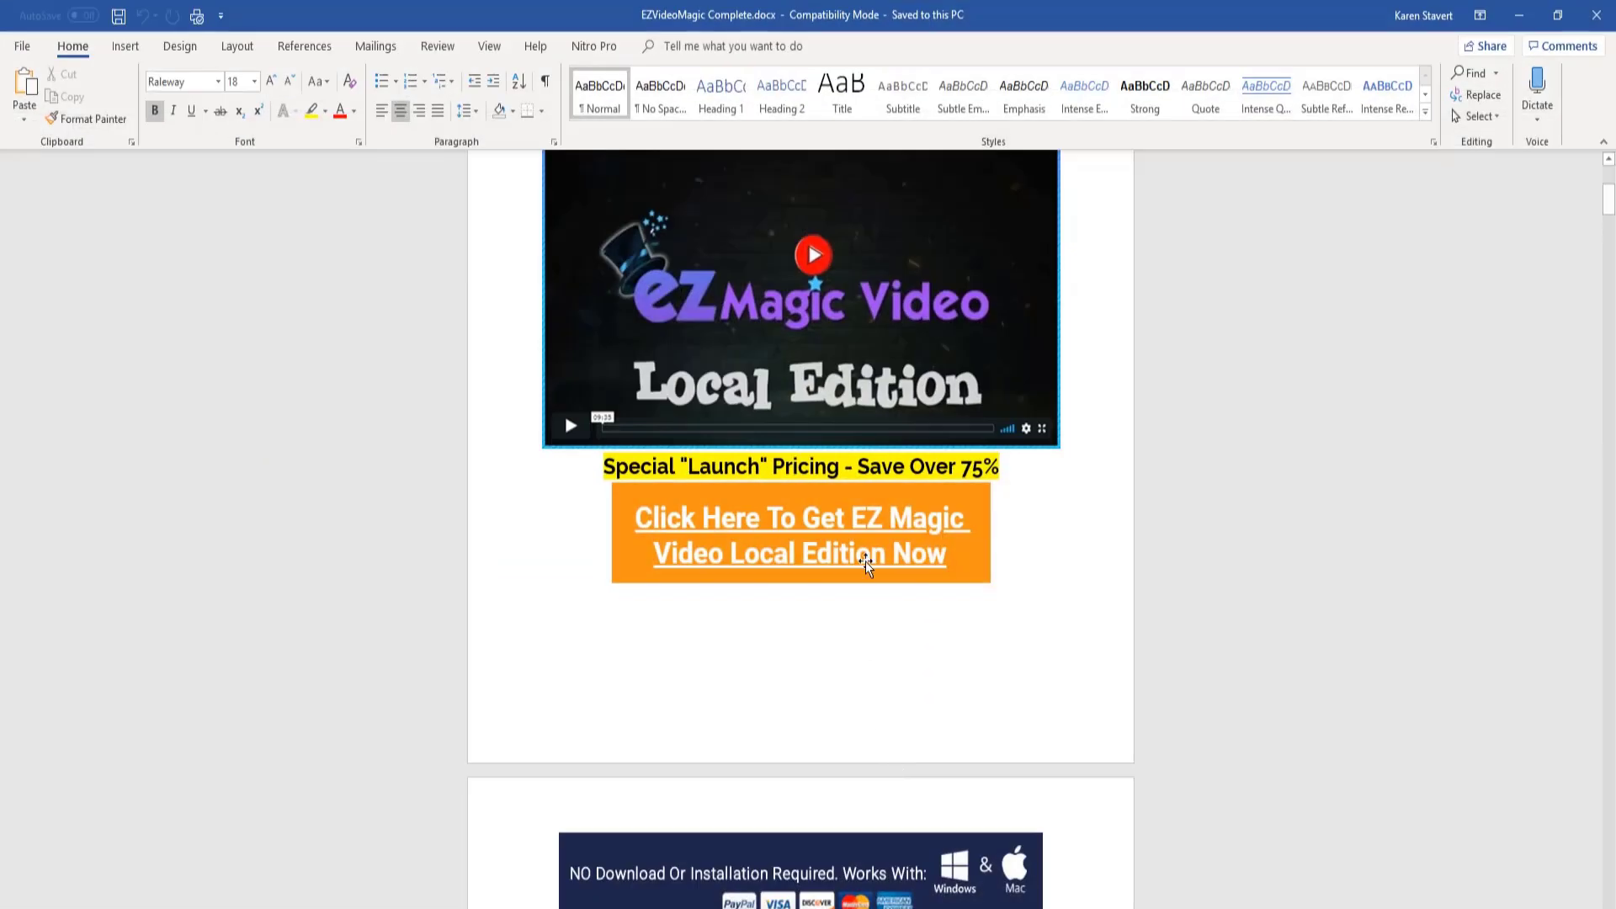
{"action": "scroll", "coordinate": [1063, 407], "scroll_direction": "up", "scroll_amount": 5}
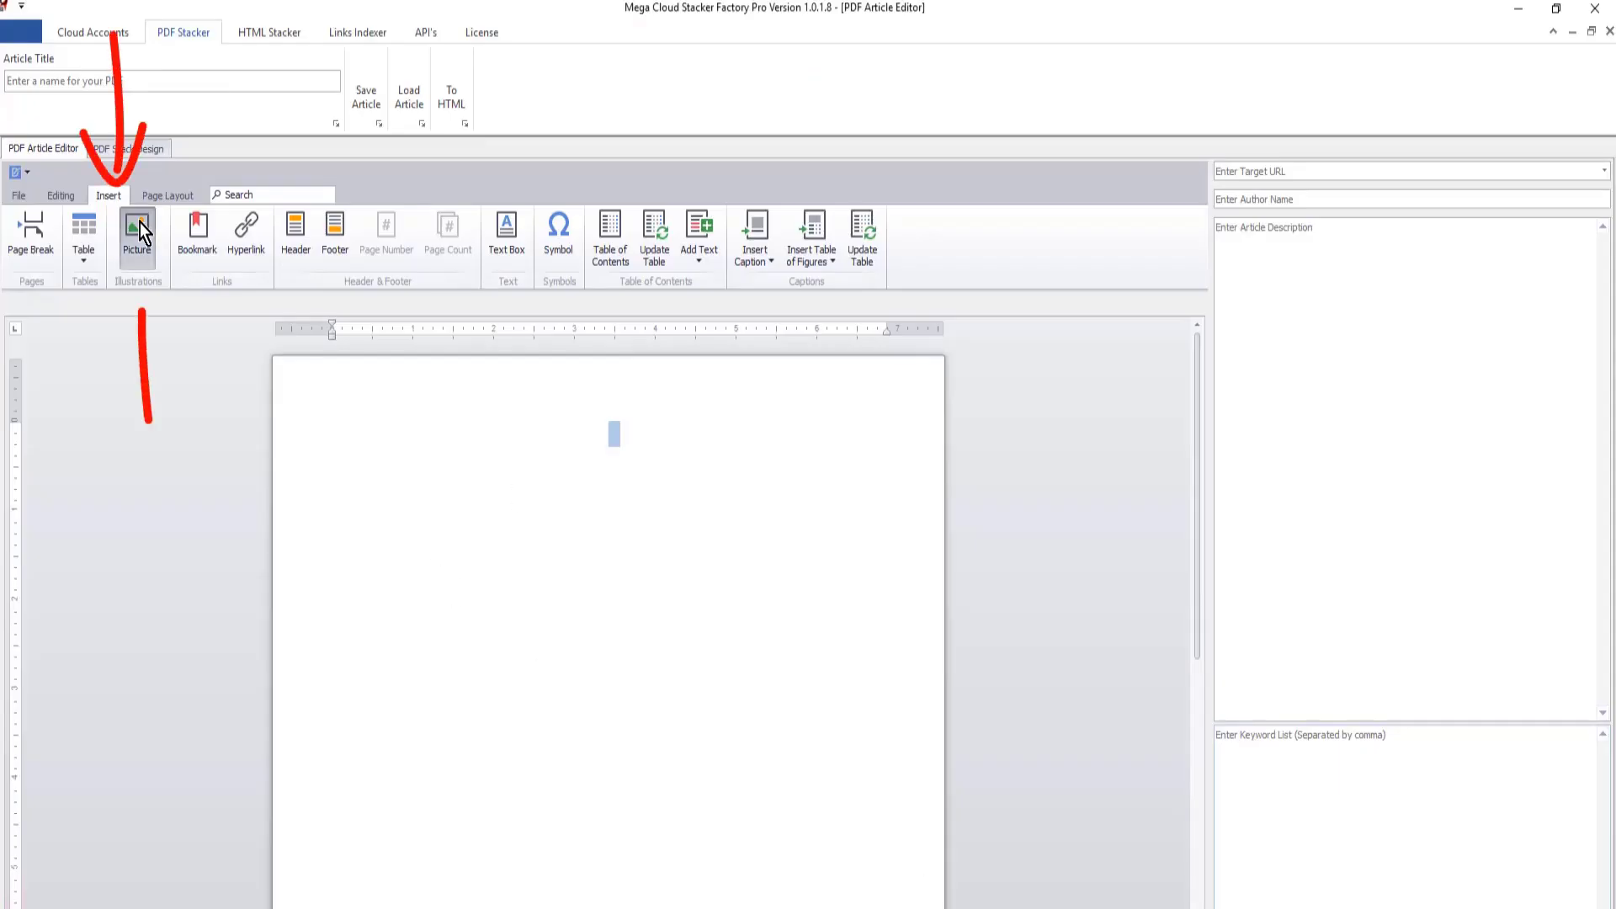
{"action": "left_click", "coordinate": [139, 222]}
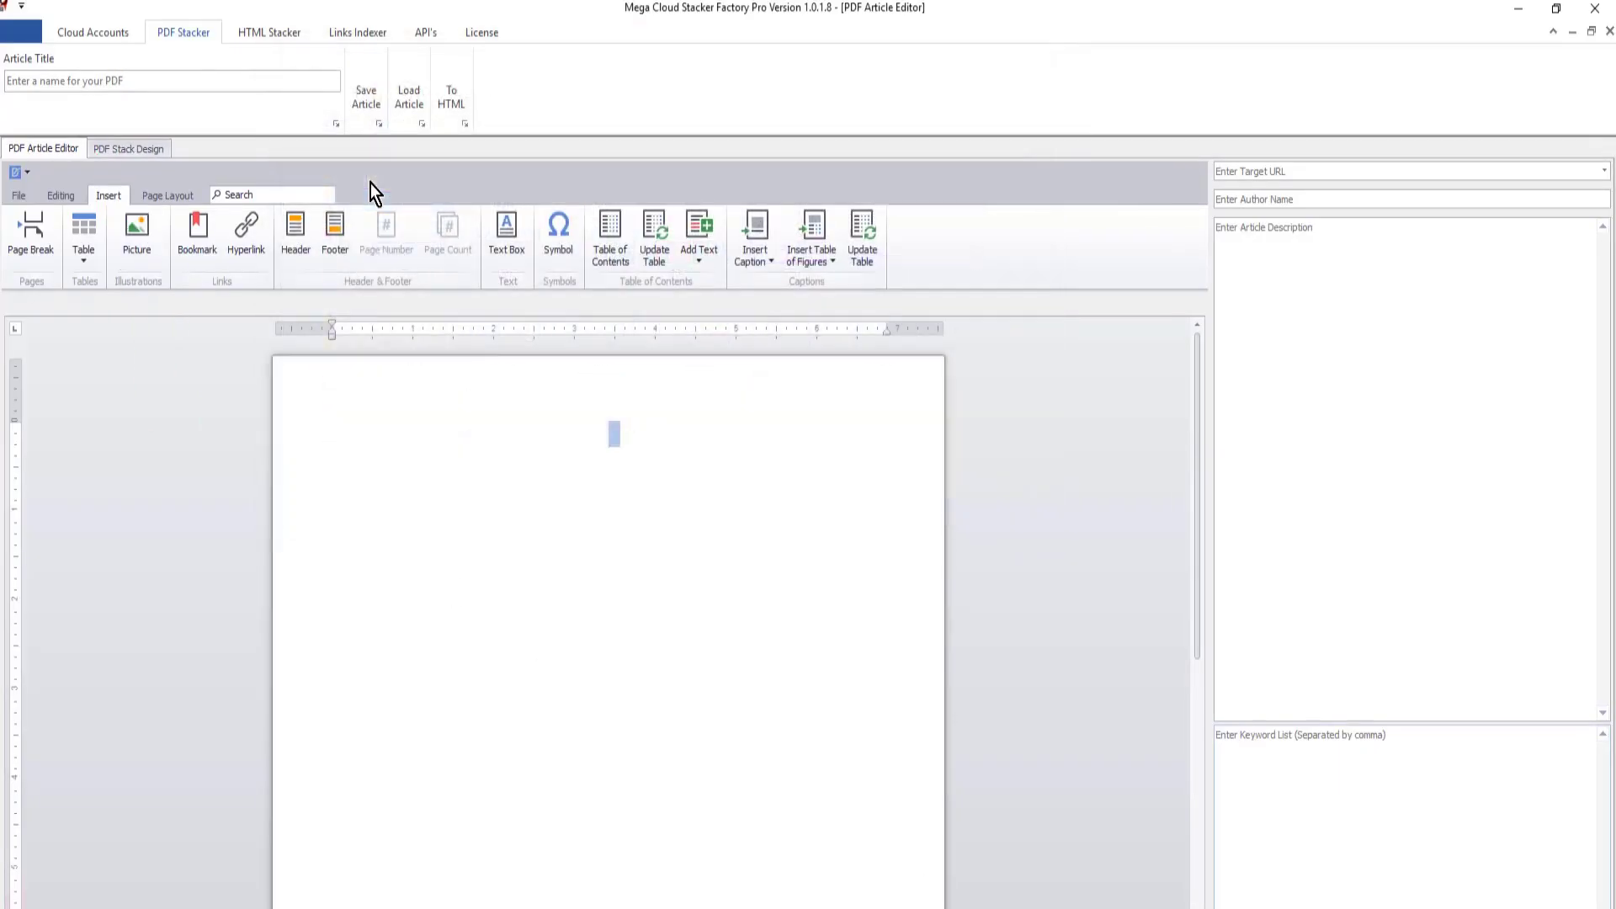
{"action": "left_click", "coordinate": [793, 530]}
{"action": "left_click_drag", "start_coordinate": [795, 529], "coordinate": [865, 573]}
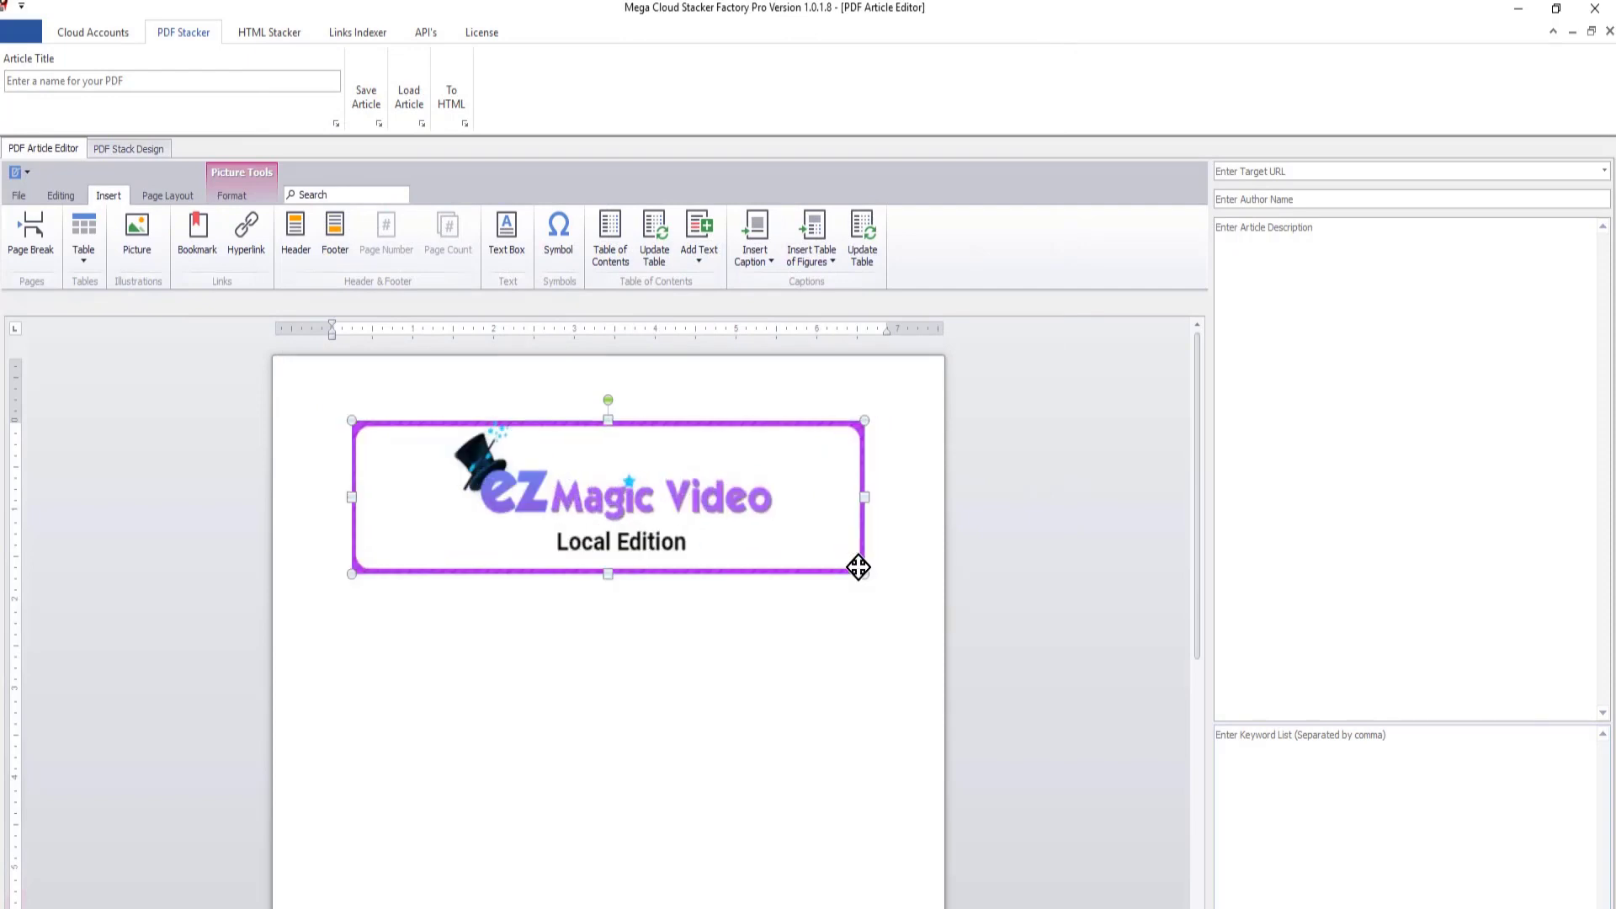
{"action": "left_click", "coordinate": [878, 568]}
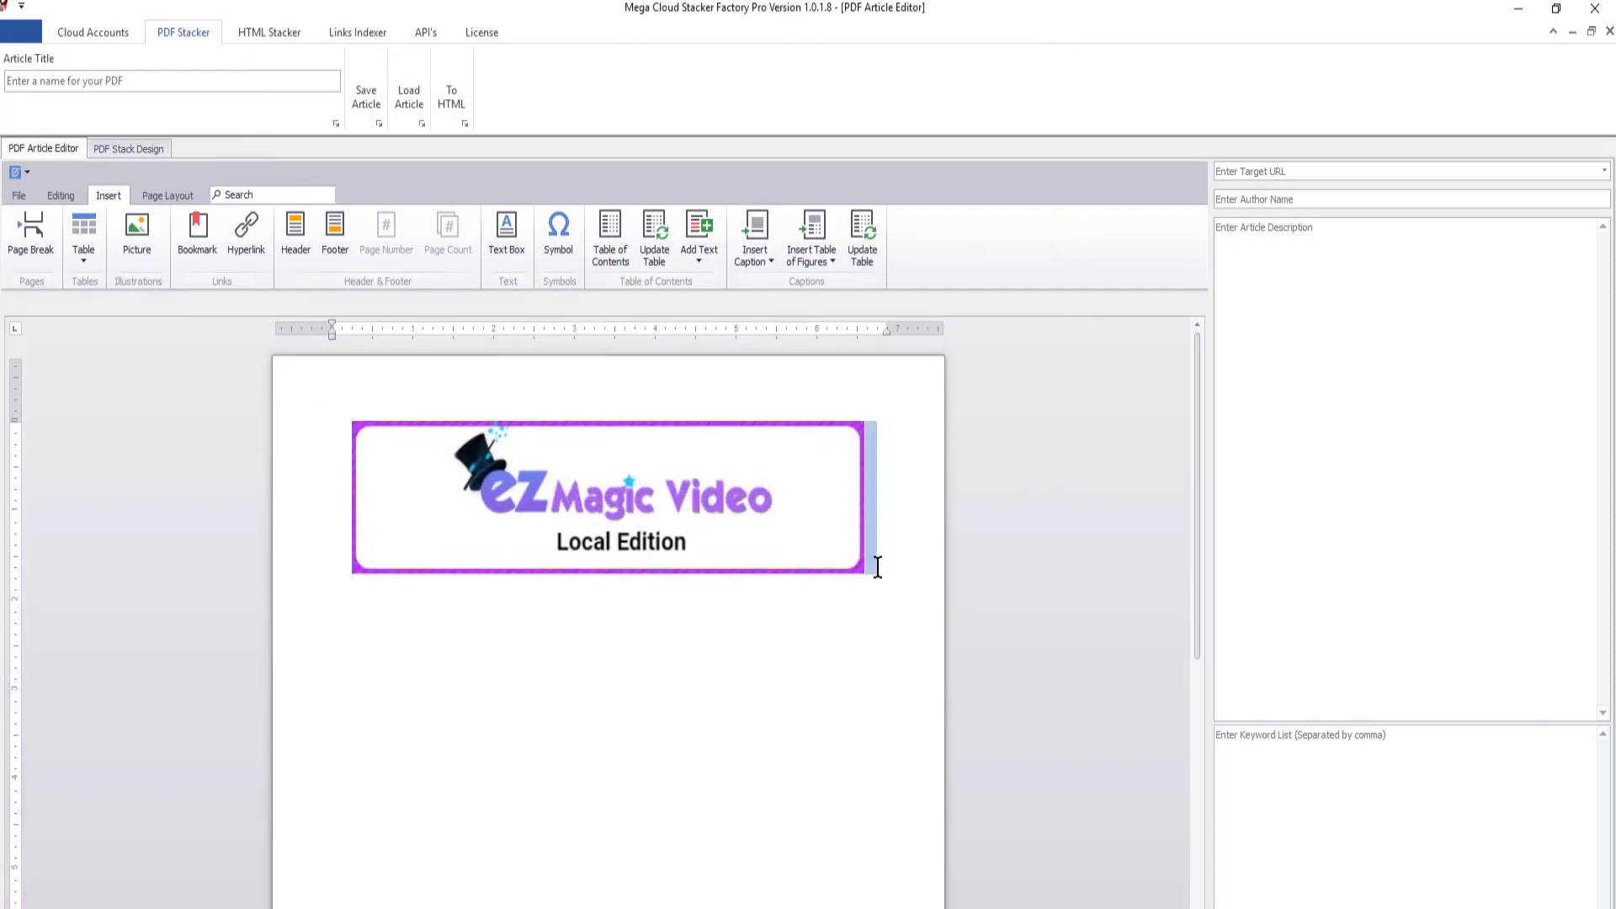
{"action": "left_click", "coordinate": [890, 556]}
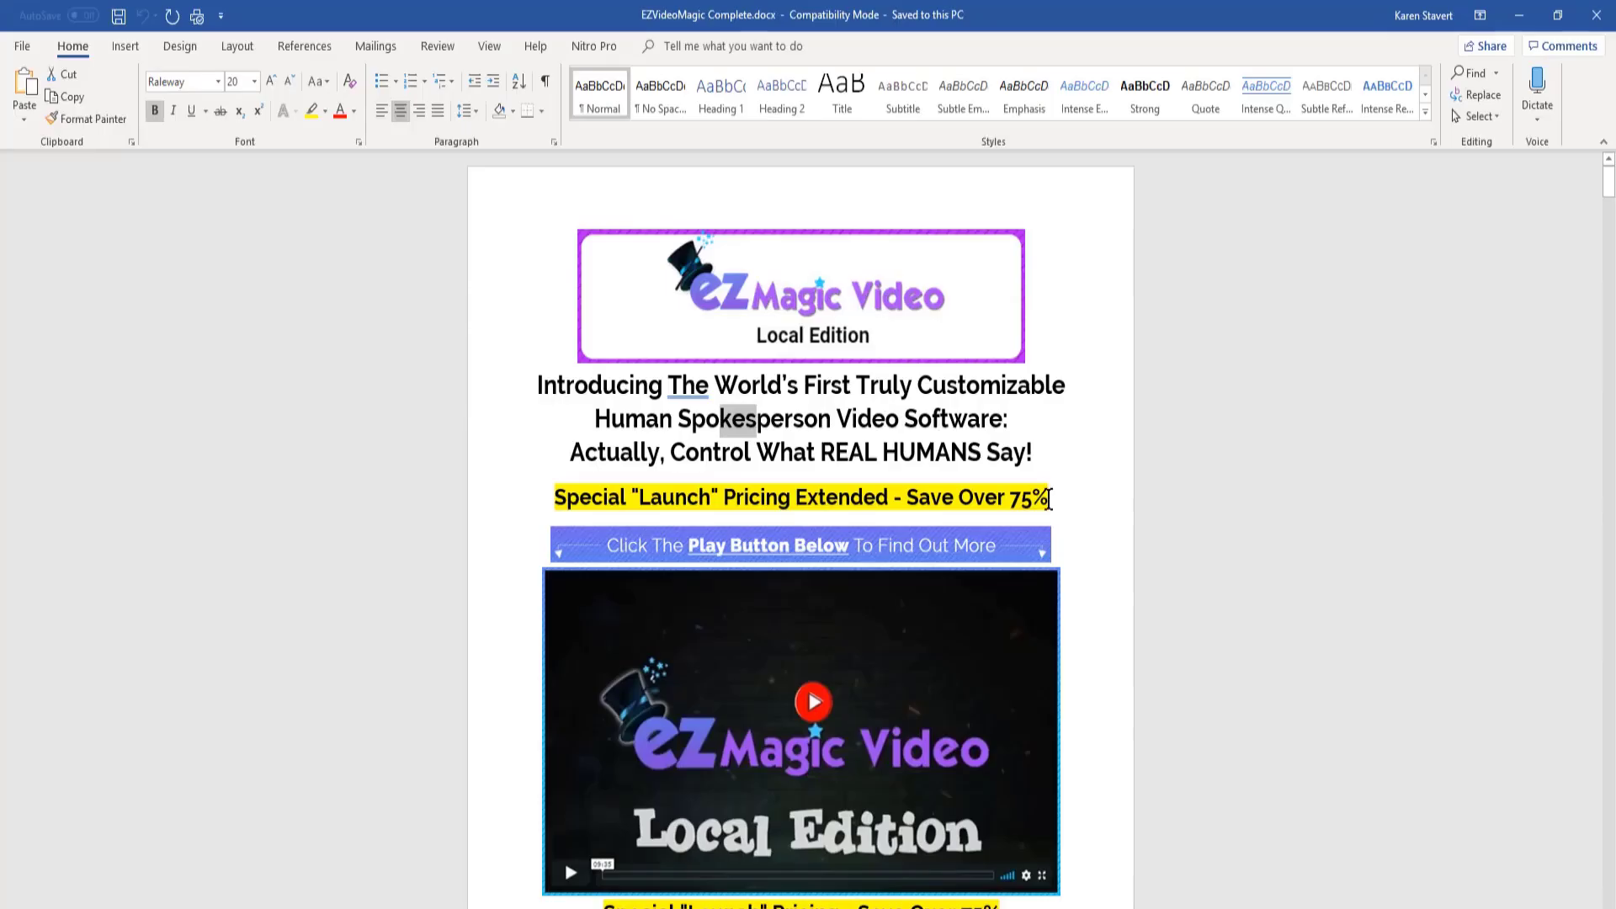
- Copy the formatted headline and highlighted "Special "Launch" Pricing Extended - Save Over 75%" line and paste them below the picture
{"action": "left_click_drag", "start_coordinate": [1052, 498], "coordinate": [524, 379]}
{"action": "key", "text": "ctrl+c"}
{"action": "right_click", "coordinate": [642, 429]}
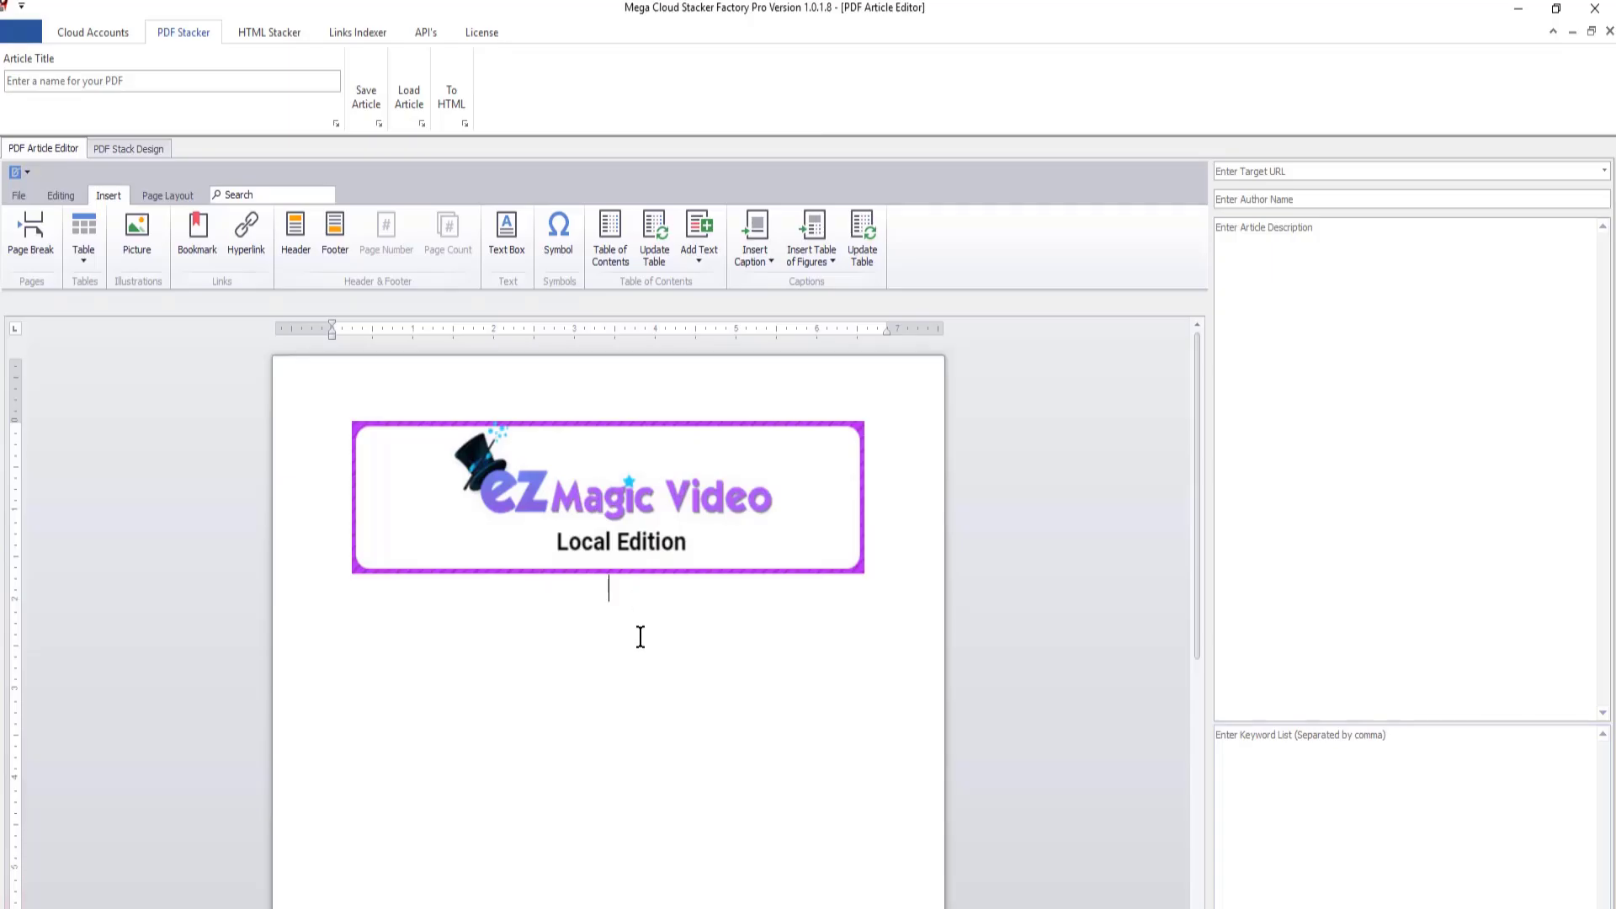
{"action": "key", "text": "ctrl+v"}
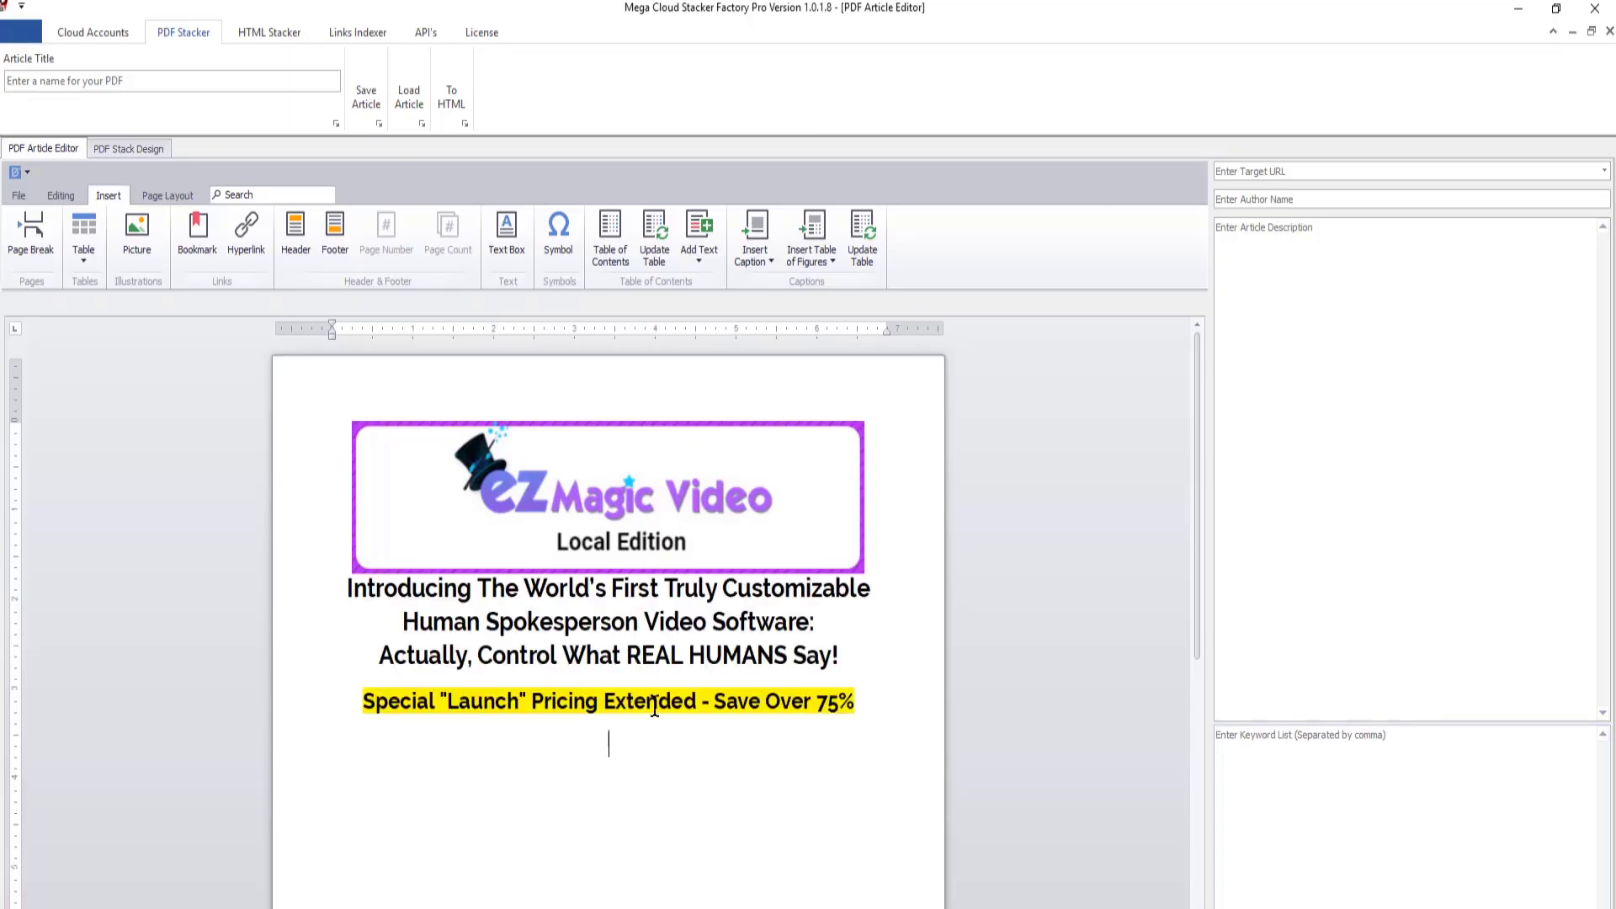
- Copy the "Introducing The World's First Truly Customizable" headline through "REAL HUMANS Say!" from Notepad and paste it below the pricing line
{"action": "key", "text": "alt+Tab"}
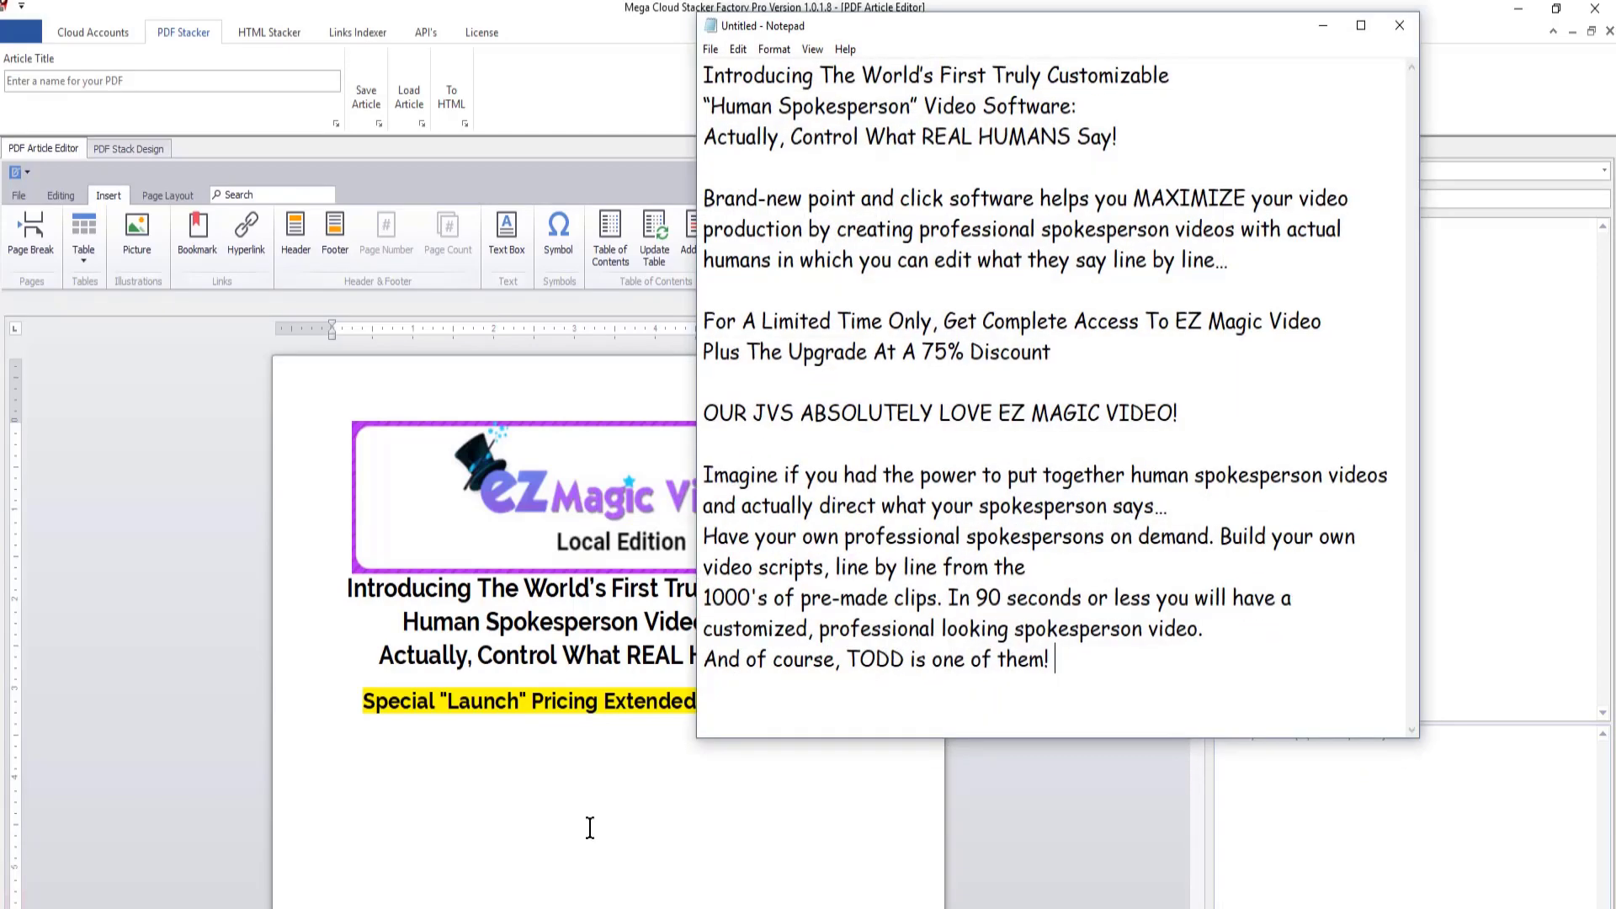
{"action": "left_click", "coordinate": [1141, 145]}
{"action": "left_click_drag", "start_coordinate": [1141, 146], "coordinate": [677, 65]}
{"action": "right_click", "coordinate": [729, 109]}
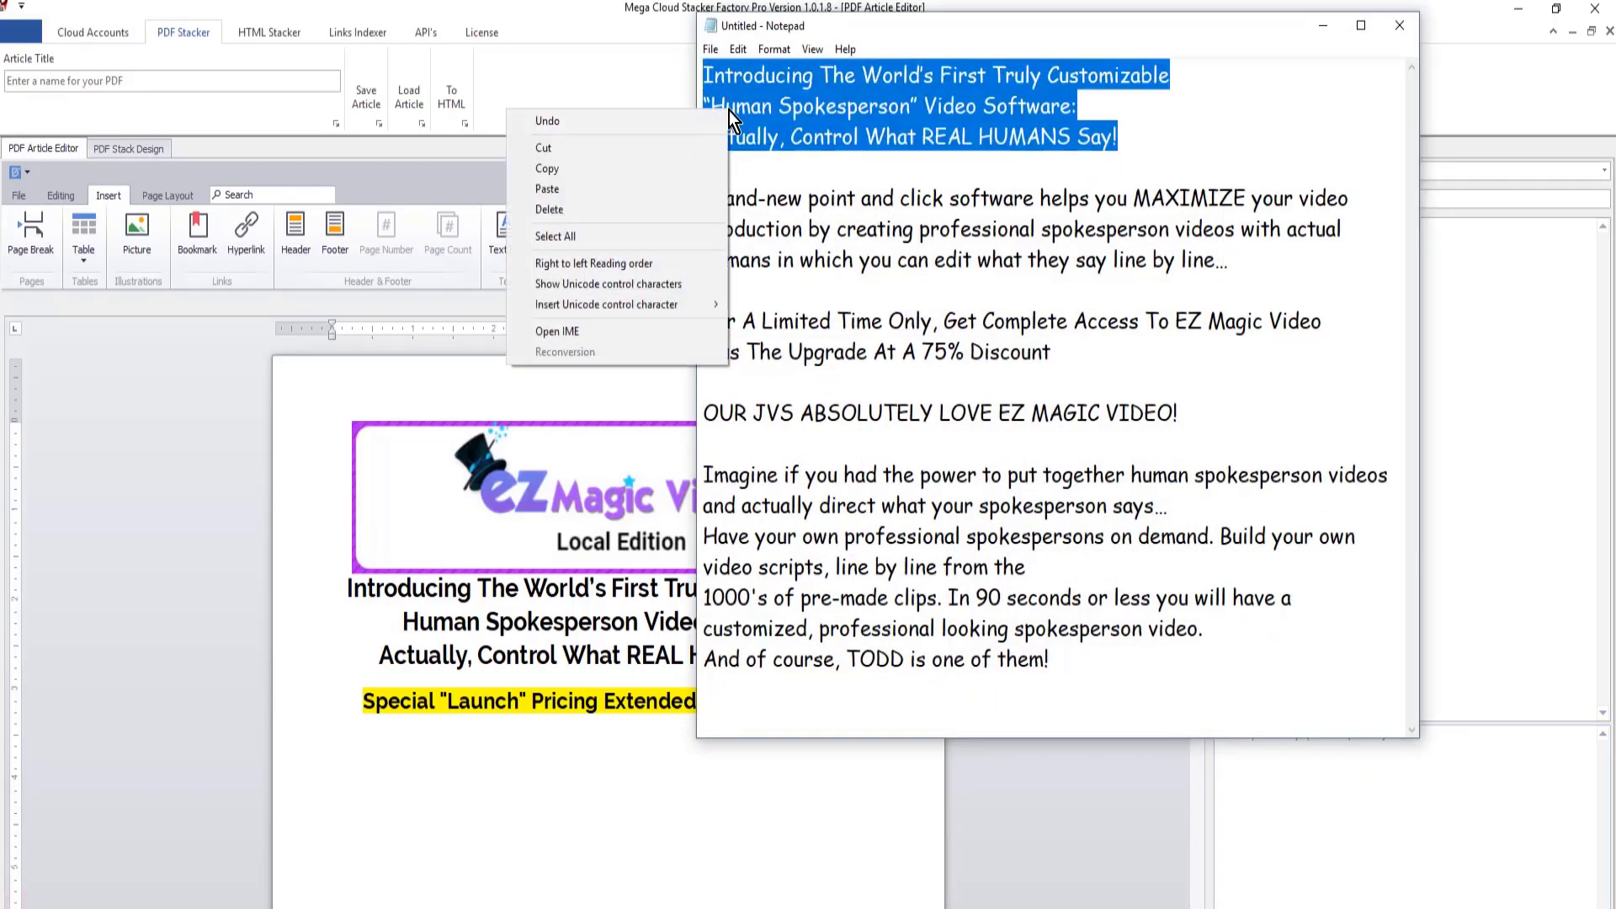
{"action": "left_click", "coordinate": [547, 168]}
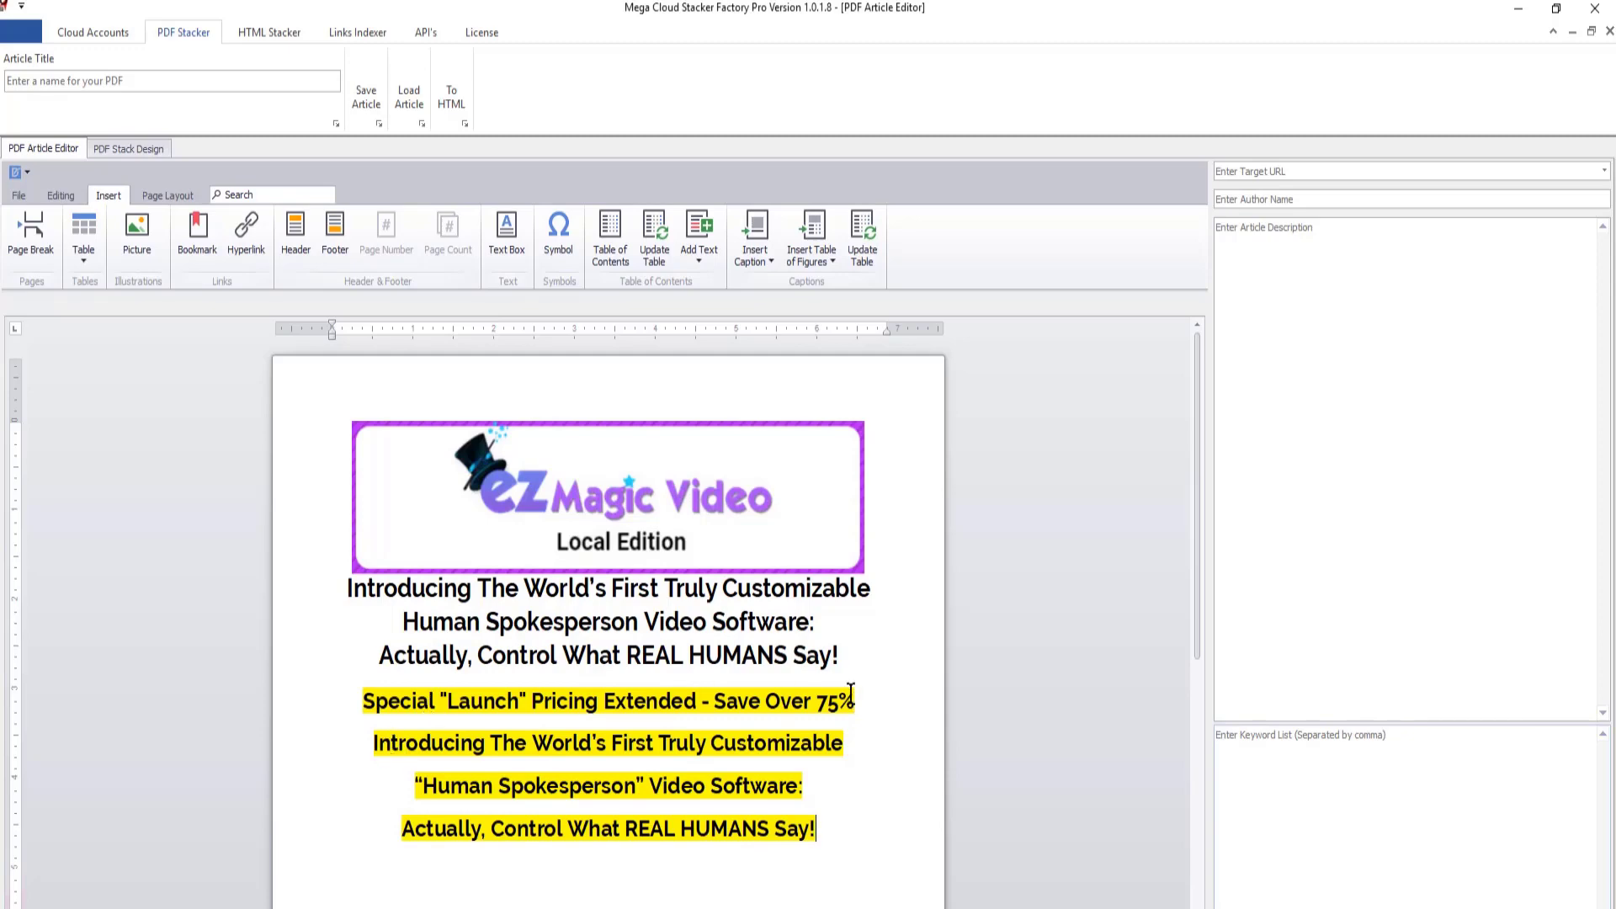
- Clear the yellow highlighting and other formatting from the three headline lines pasted below the pricing line
{"action": "left_click_drag", "start_coordinate": [804, 831], "coordinate": [489, 740]}
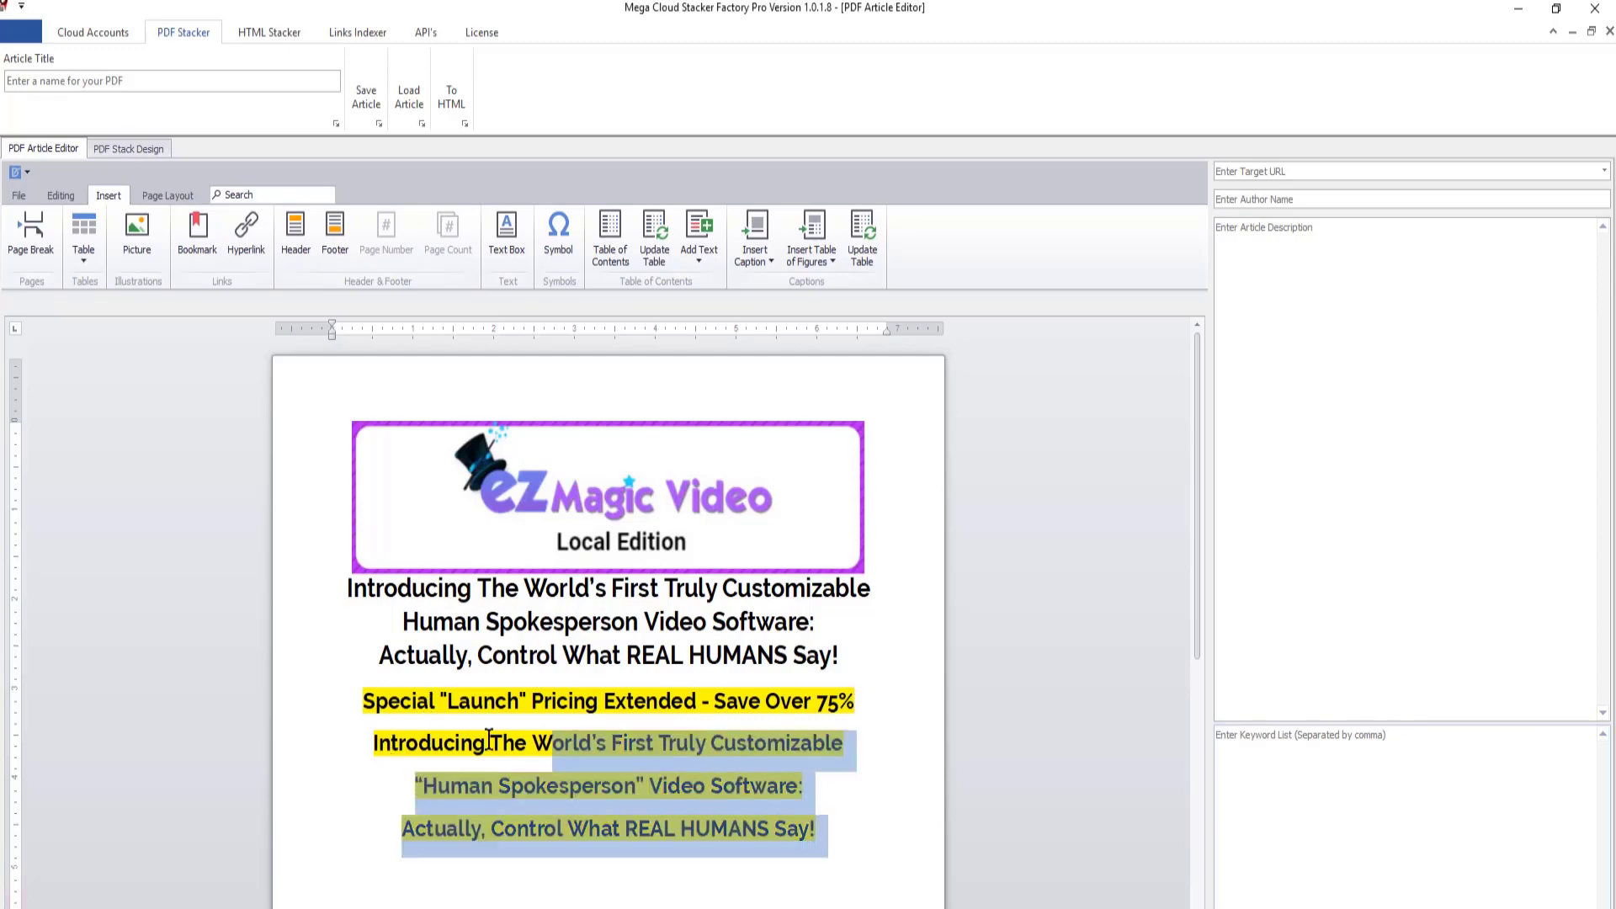
{"action": "left_click_drag", "start_coordinate": [489, 741], "coordinate": [374, 742]}
{"action": "left_click", "coordinate": [61, 195]}
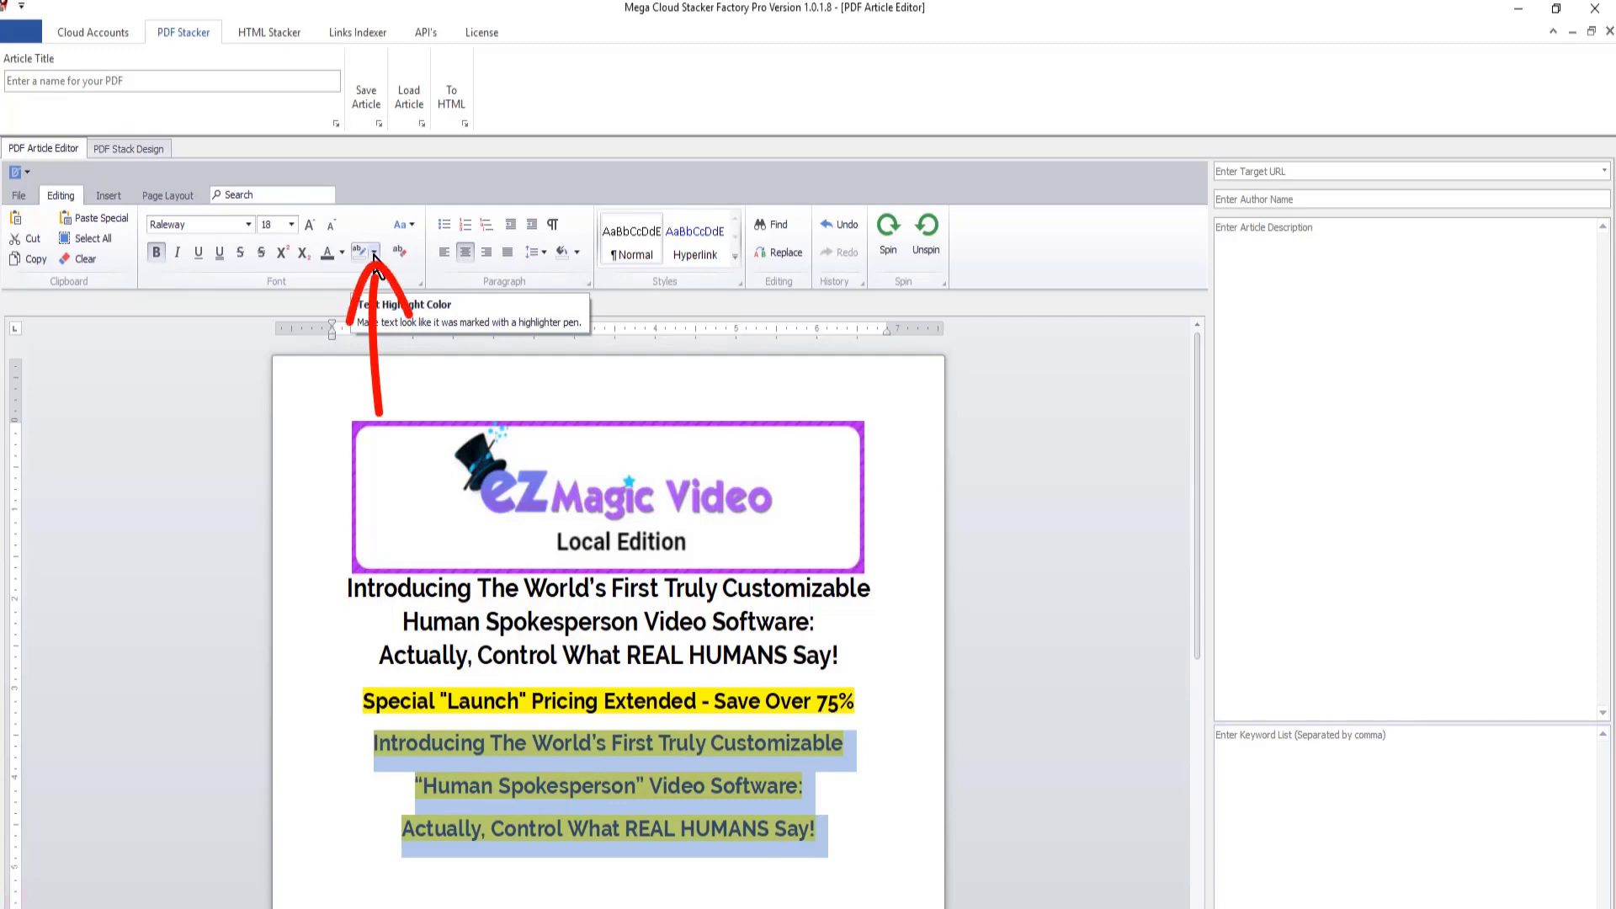
{"action": "left_click", "coordinate": [376, 254]}
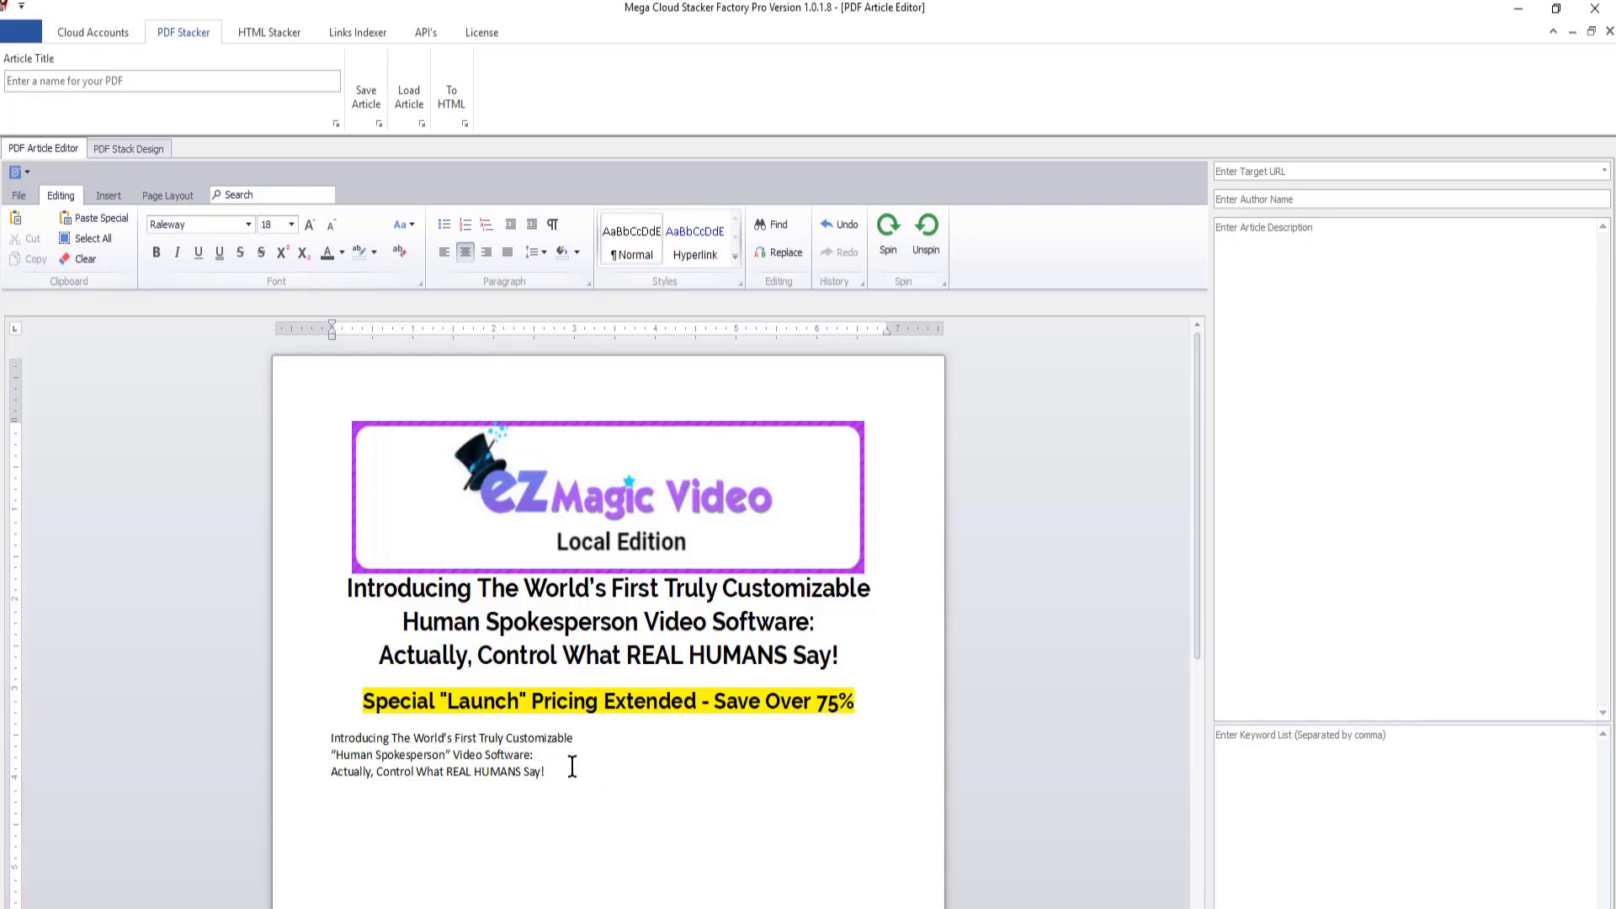
- Format the three plain headline lines below the pricing line as bold, centred Raleway text at size 24
{"action": "left_click_drag", "start_coordinate": [551, 772], "coordinate": [282, 737]}
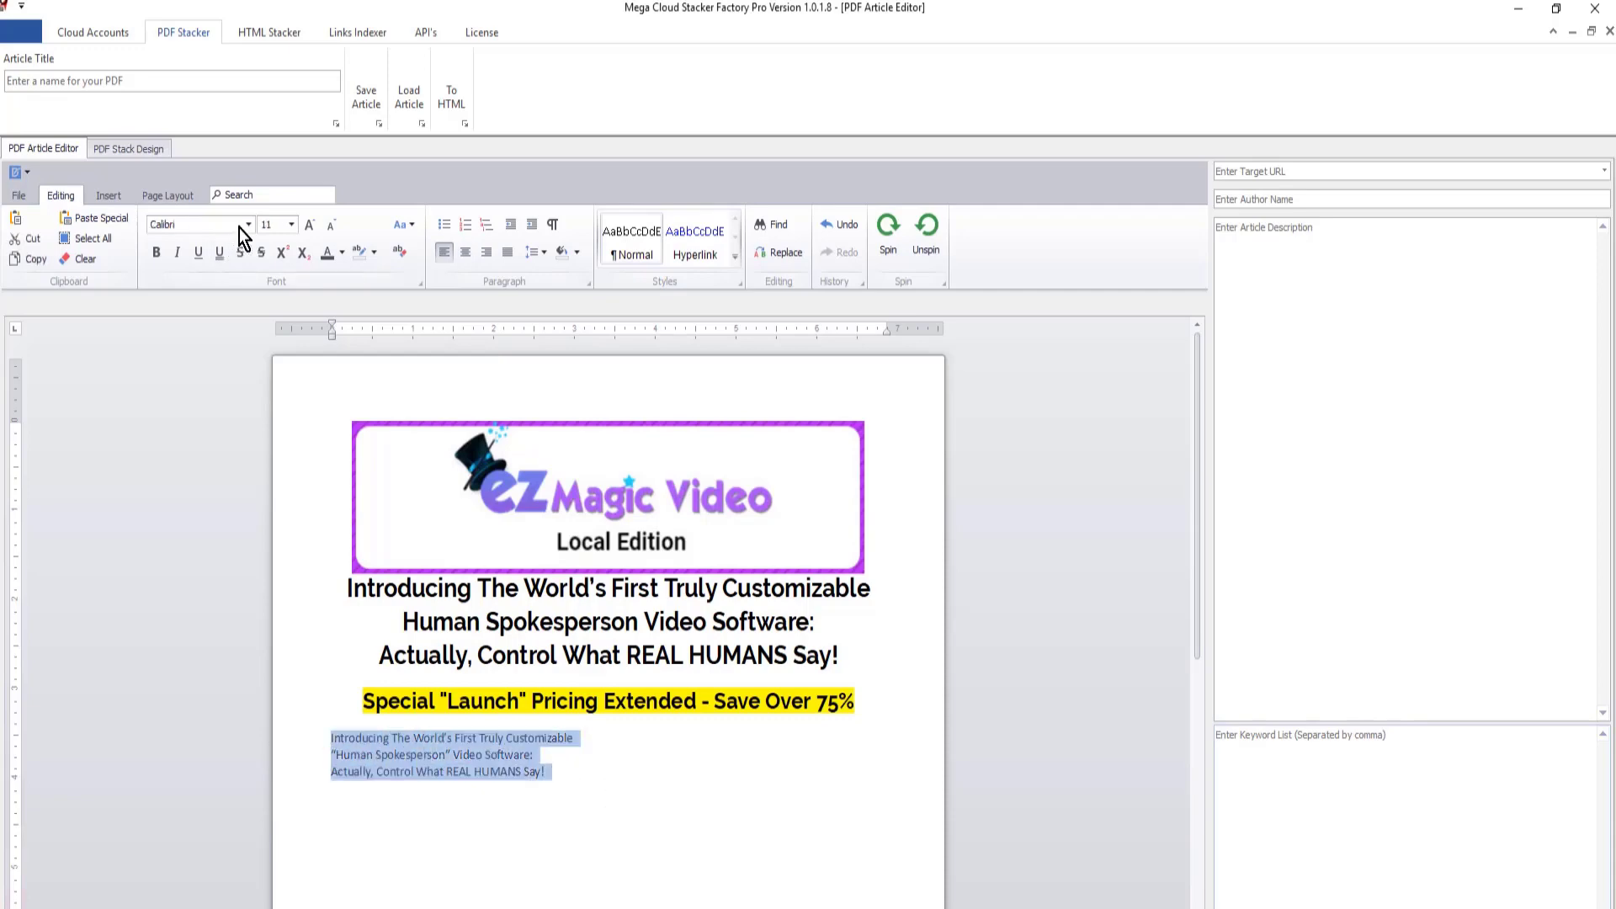
{"action": "left_click", "coordinate": [177, 225]}
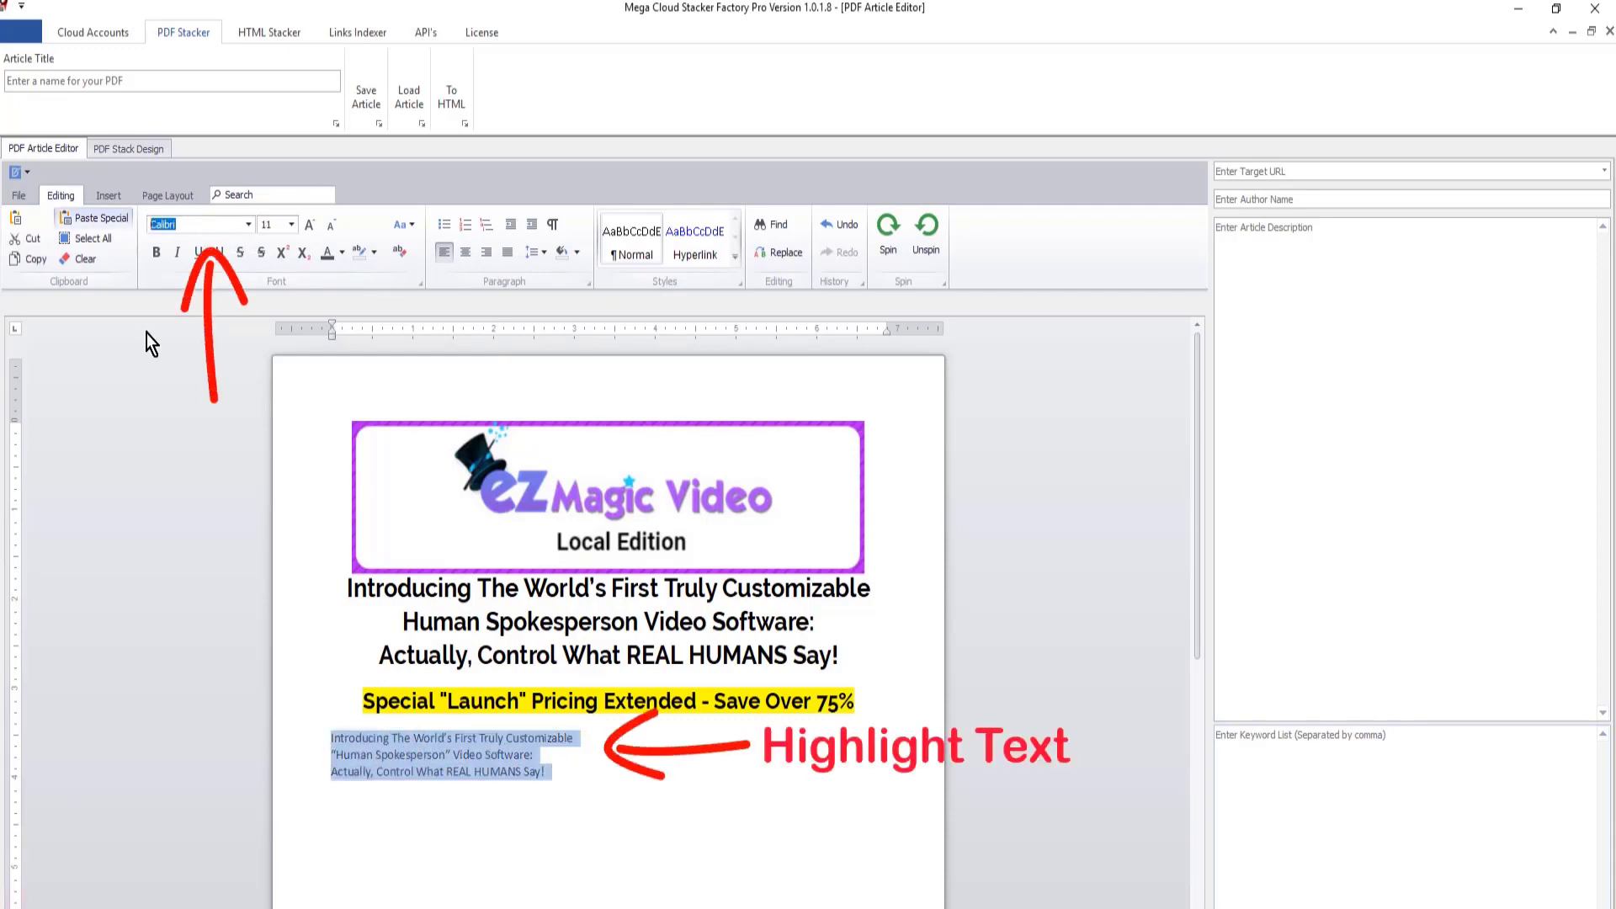
{"action": "type", "text": "Raleway"}
{"action": "key", "text": "Return"}
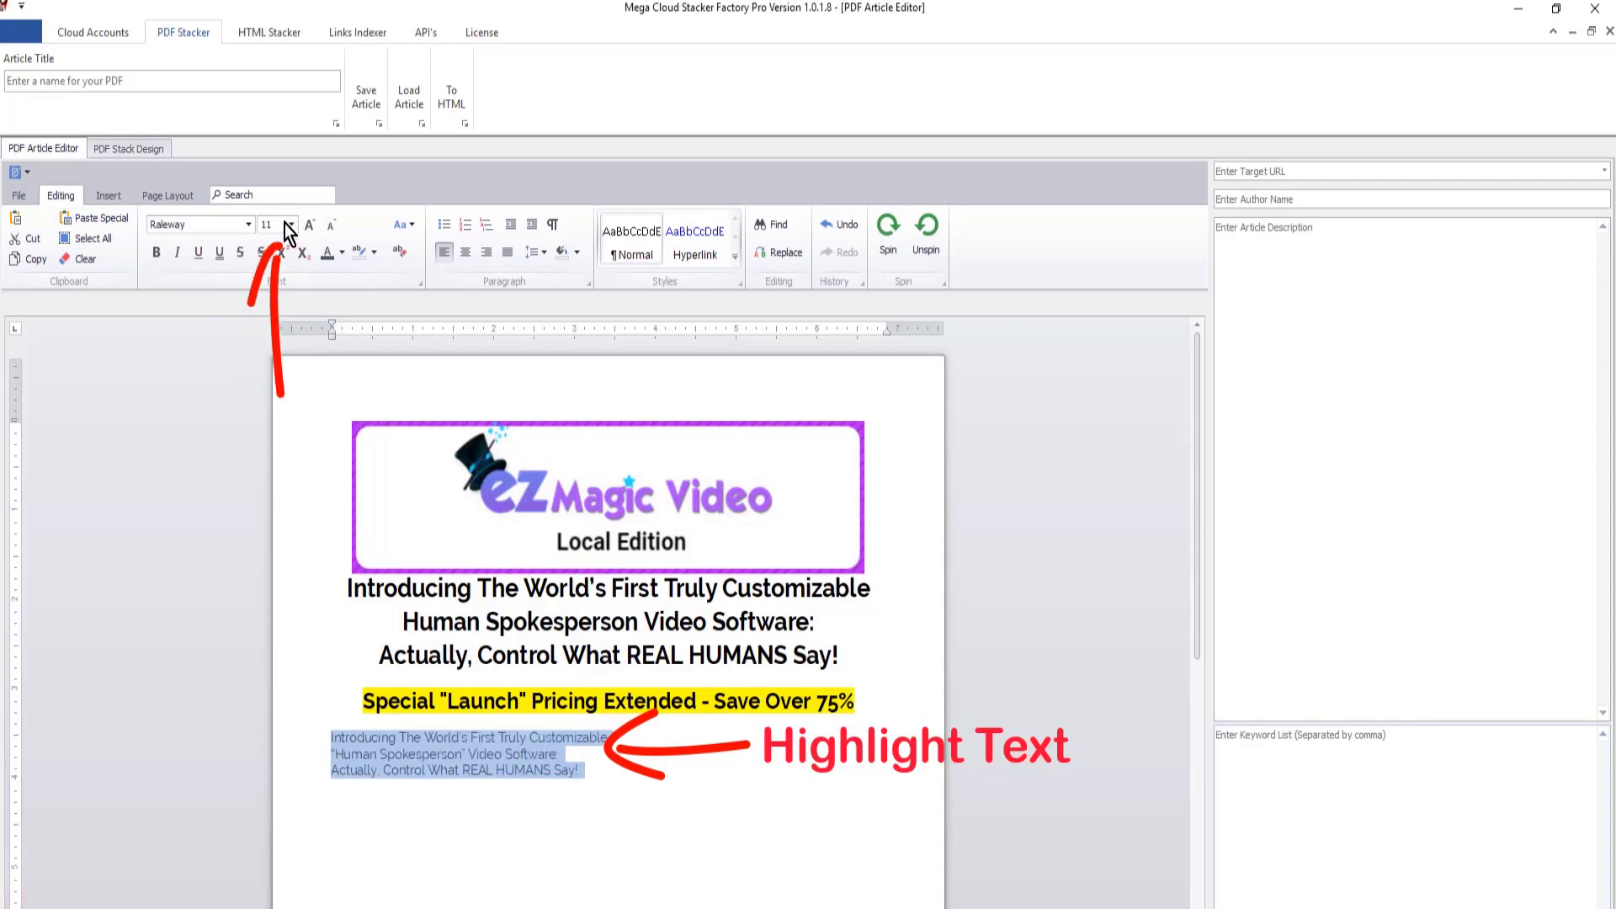
{"action": "left_click", "coordinate": [288, 224]}
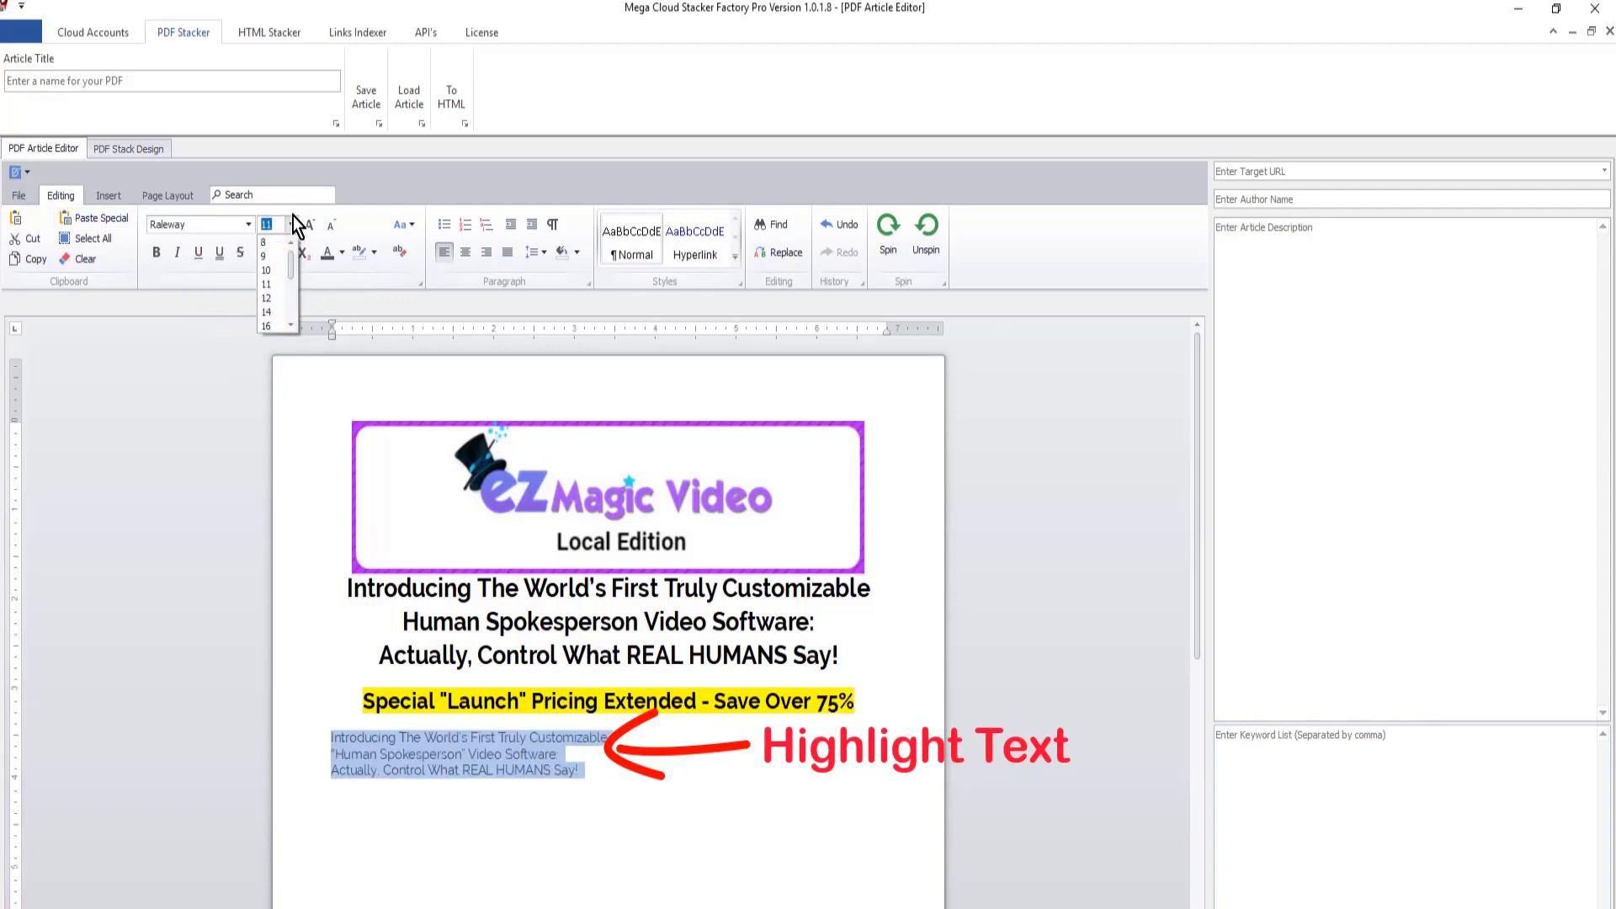
{"action": "type", "text": "24"}
{"action": "key", "text": "Return"}
{"action": "left_click", "coordinate": [466, 252]}
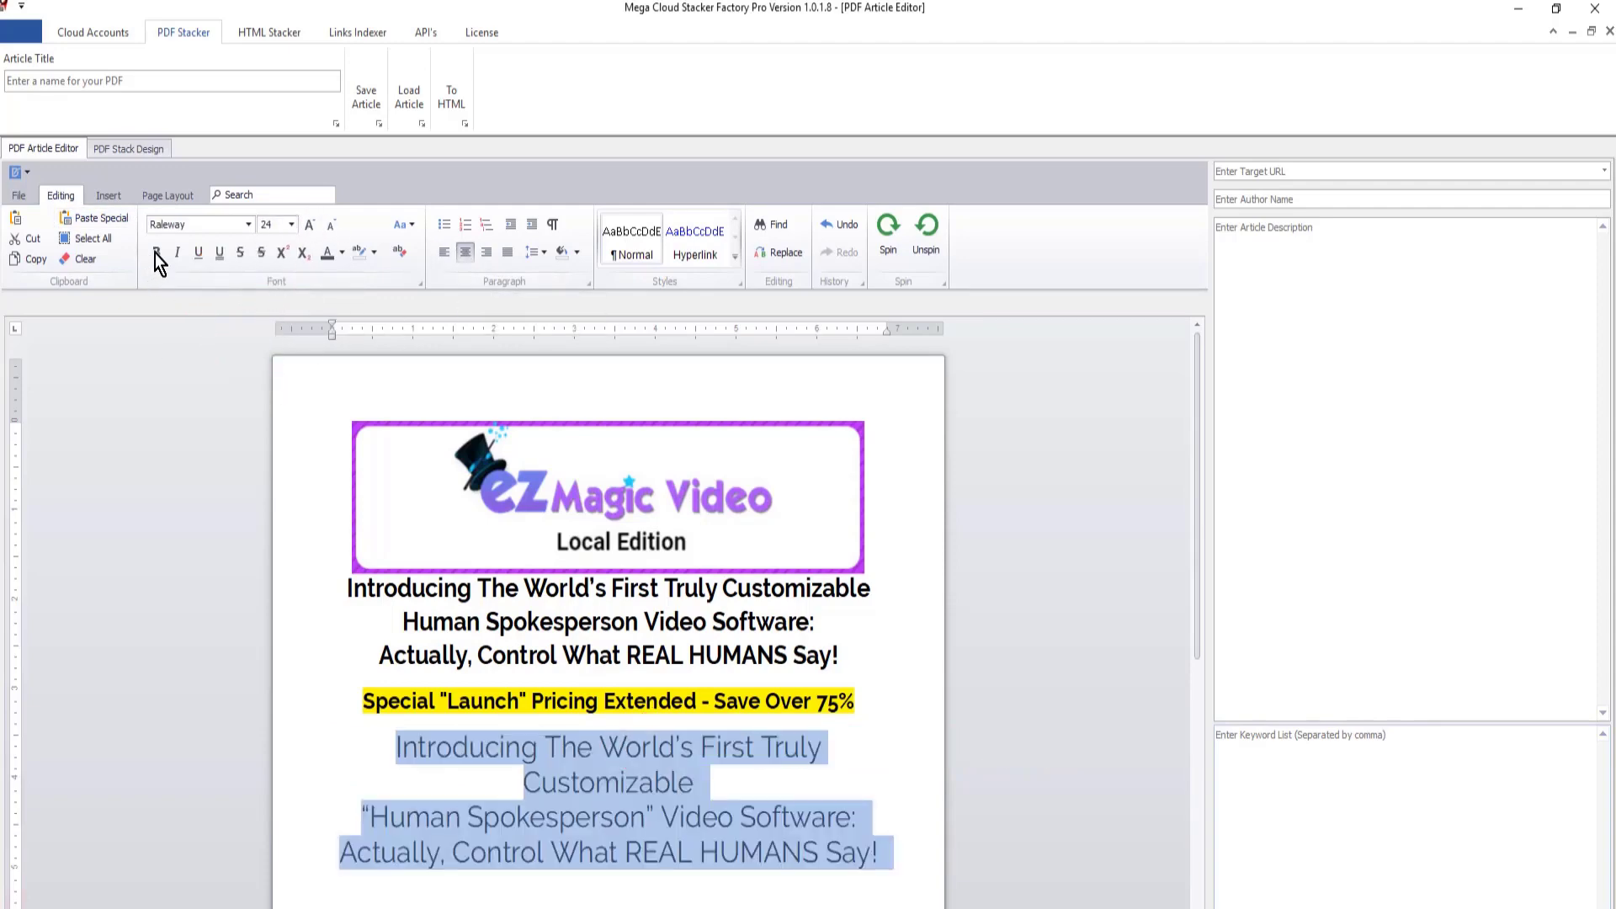
{"action": "left_click", "coordinate": [158, 250]}
- Replace the three headline lines below the pricing line with the "Click The Play Button Below To Find Out More" banner picture
{"action": "left_click_drag", "start_coordinate": [901, 854], "coordinate": [376, 760]}
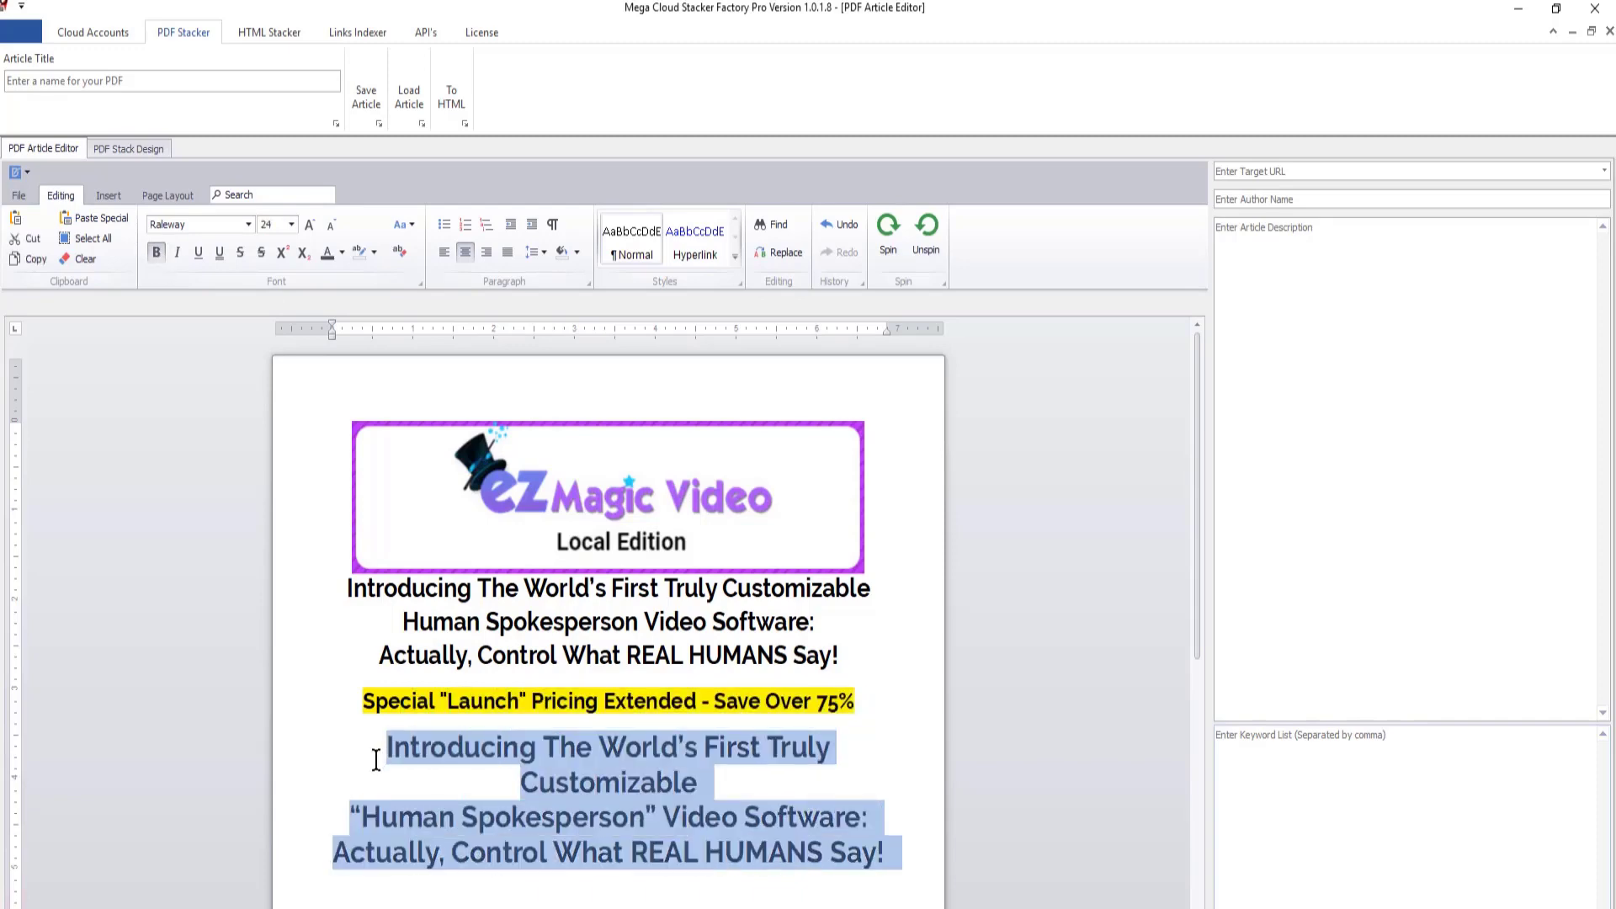
{"action": "key", "text": "BackSpace"}
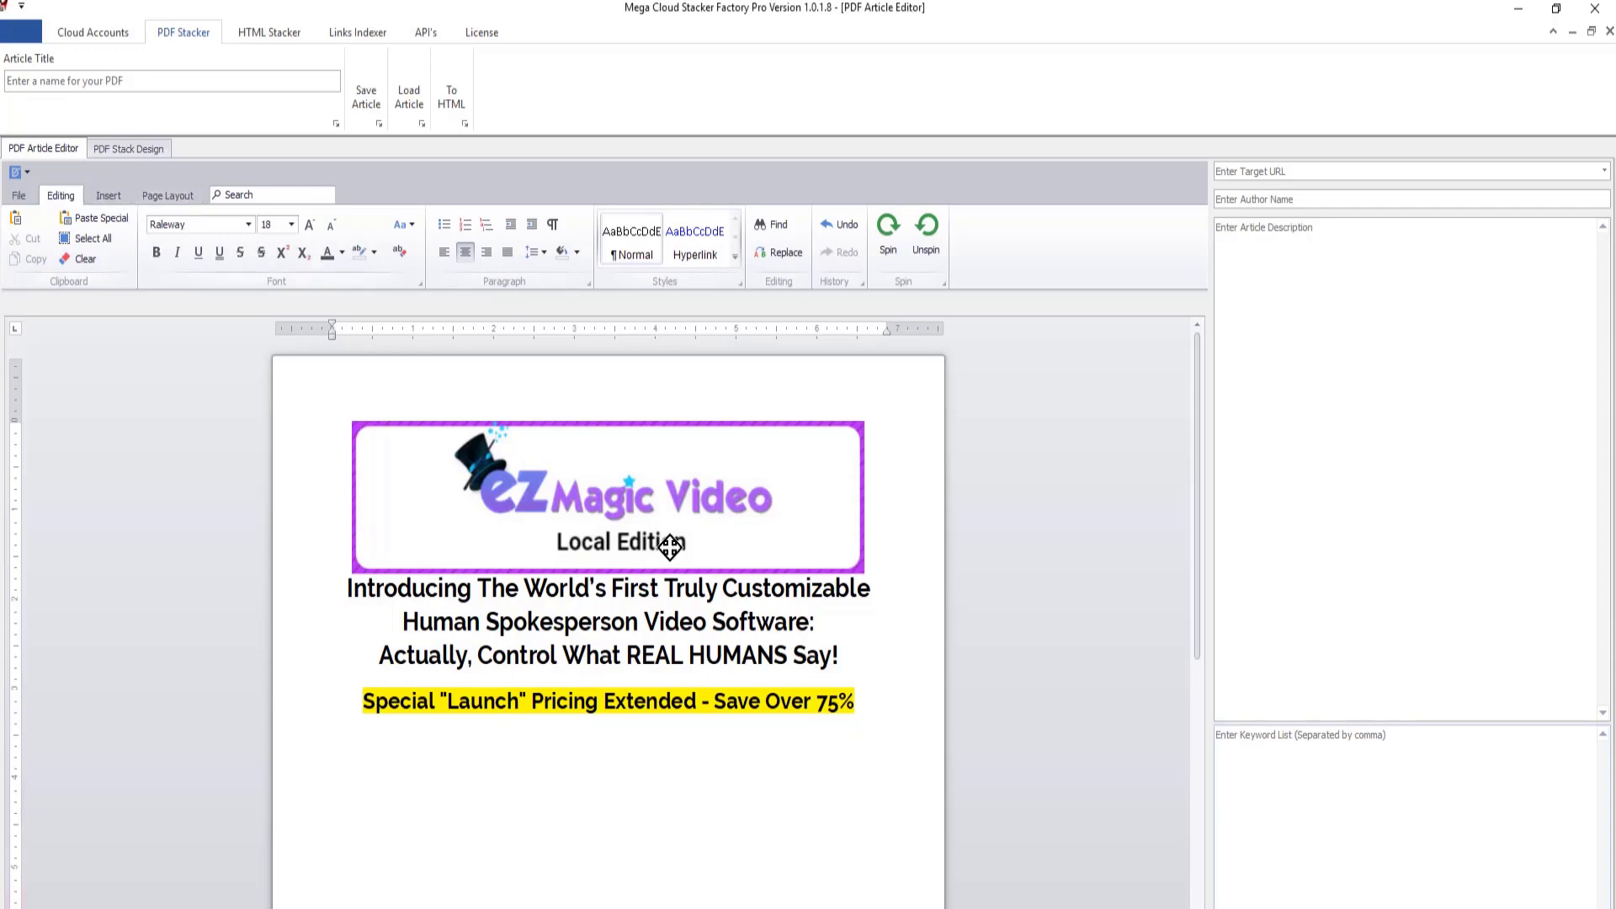
{"action": "left_click", "coordinate": [110, 194]}
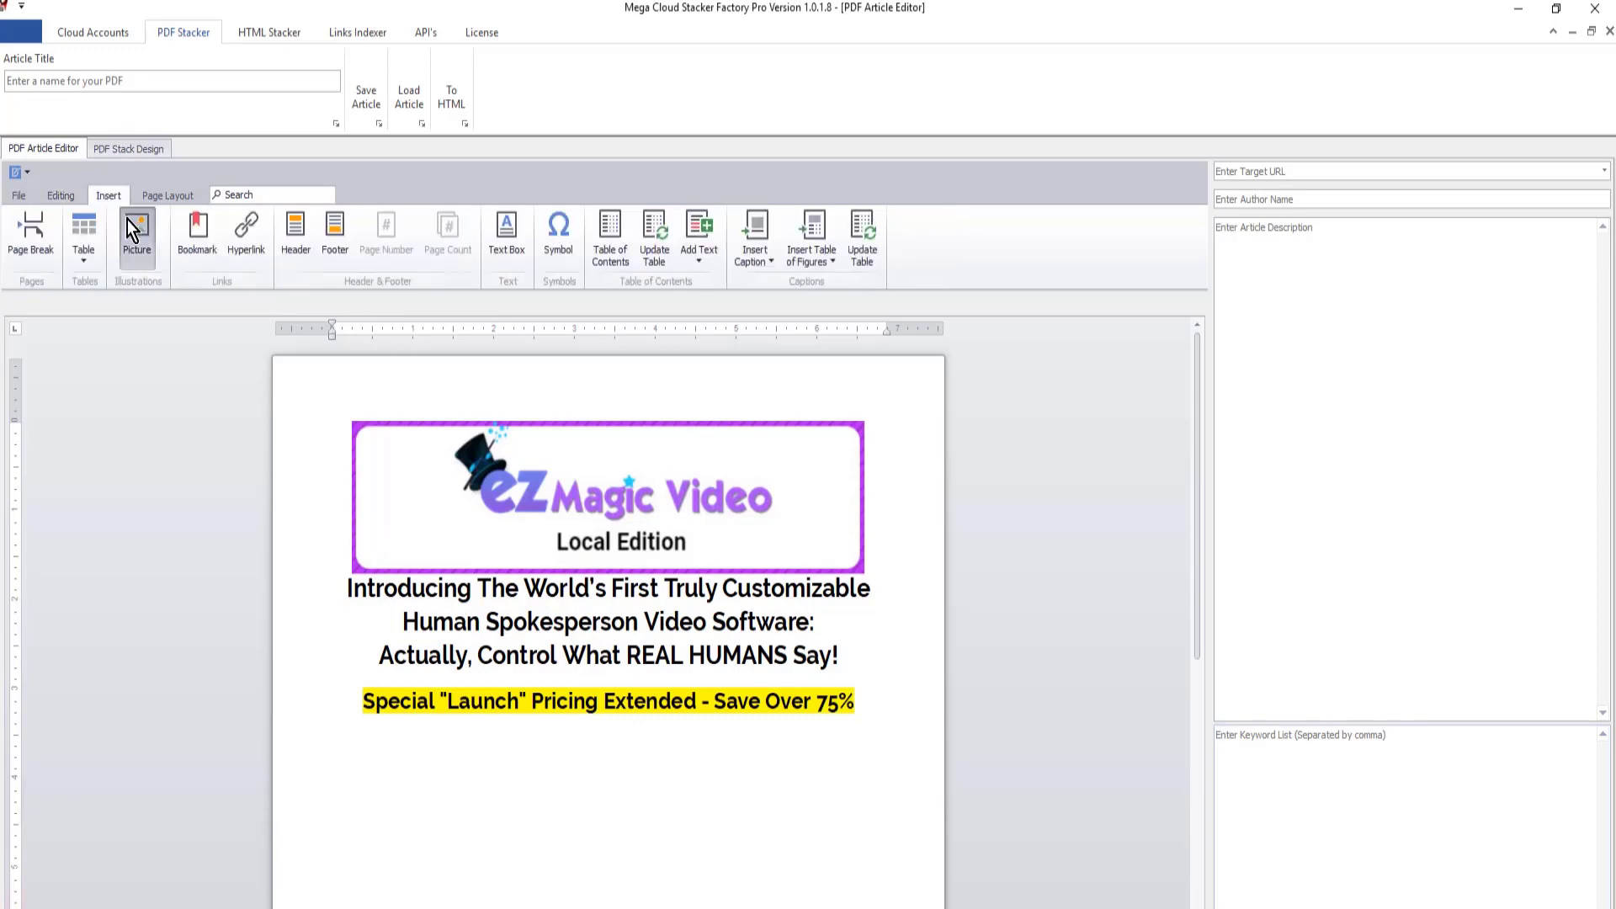
{"action": "left_click", "coordinate": [128, 220]}
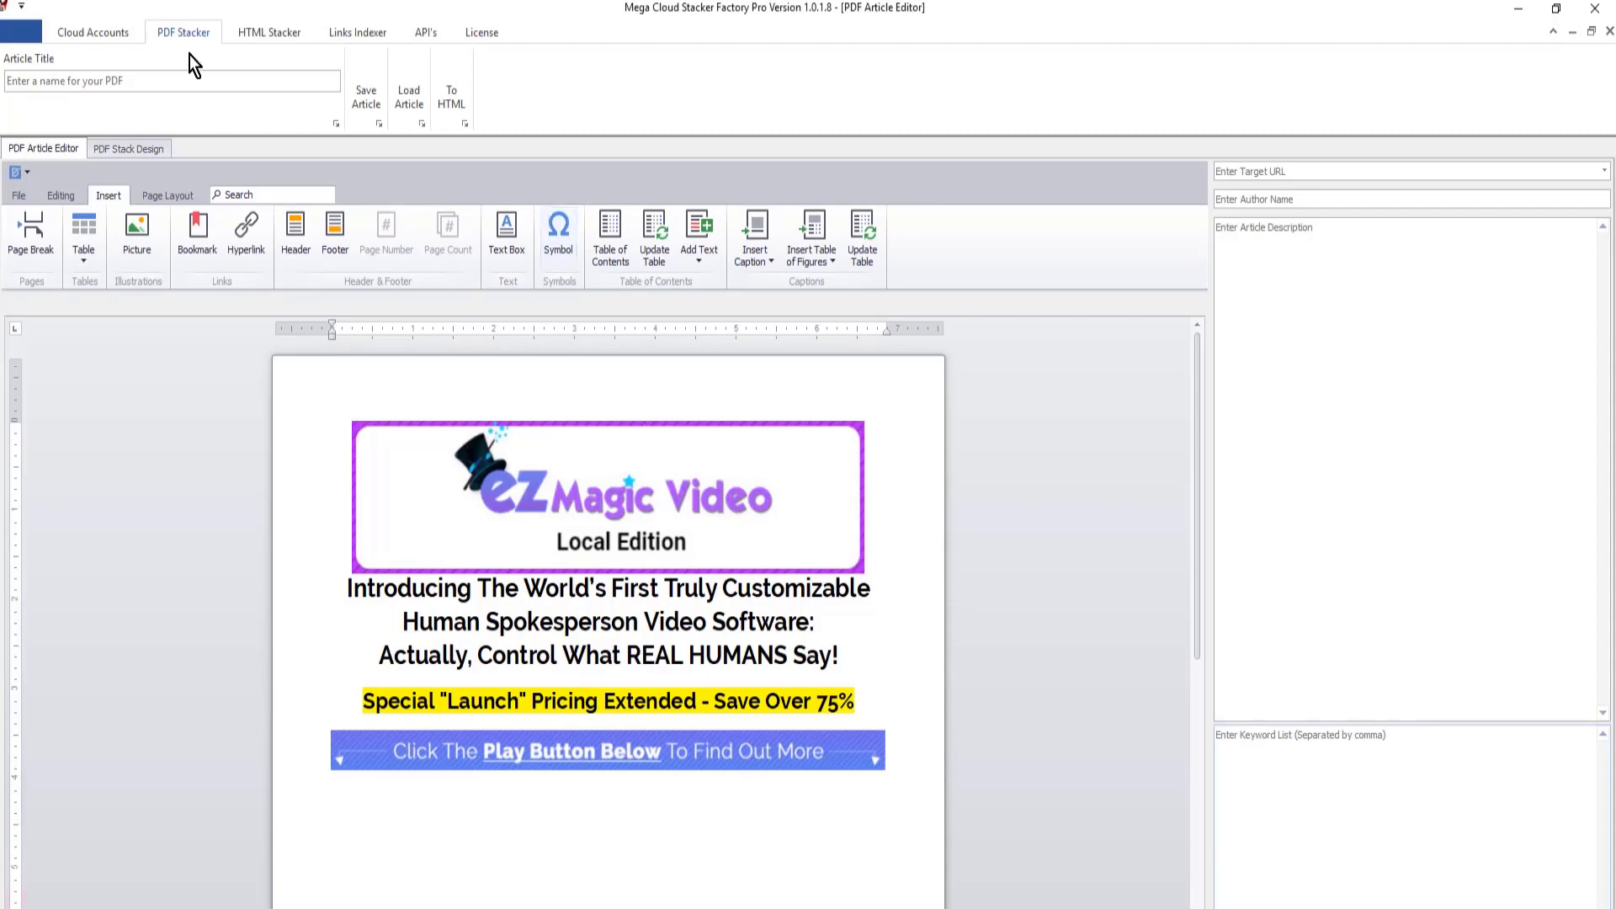
- Insert the EZ Magic Video Local Edition video picture below the banner, separated by a blank line in font size 10
{"action": "left_click", "coordinate": [135, 238]}
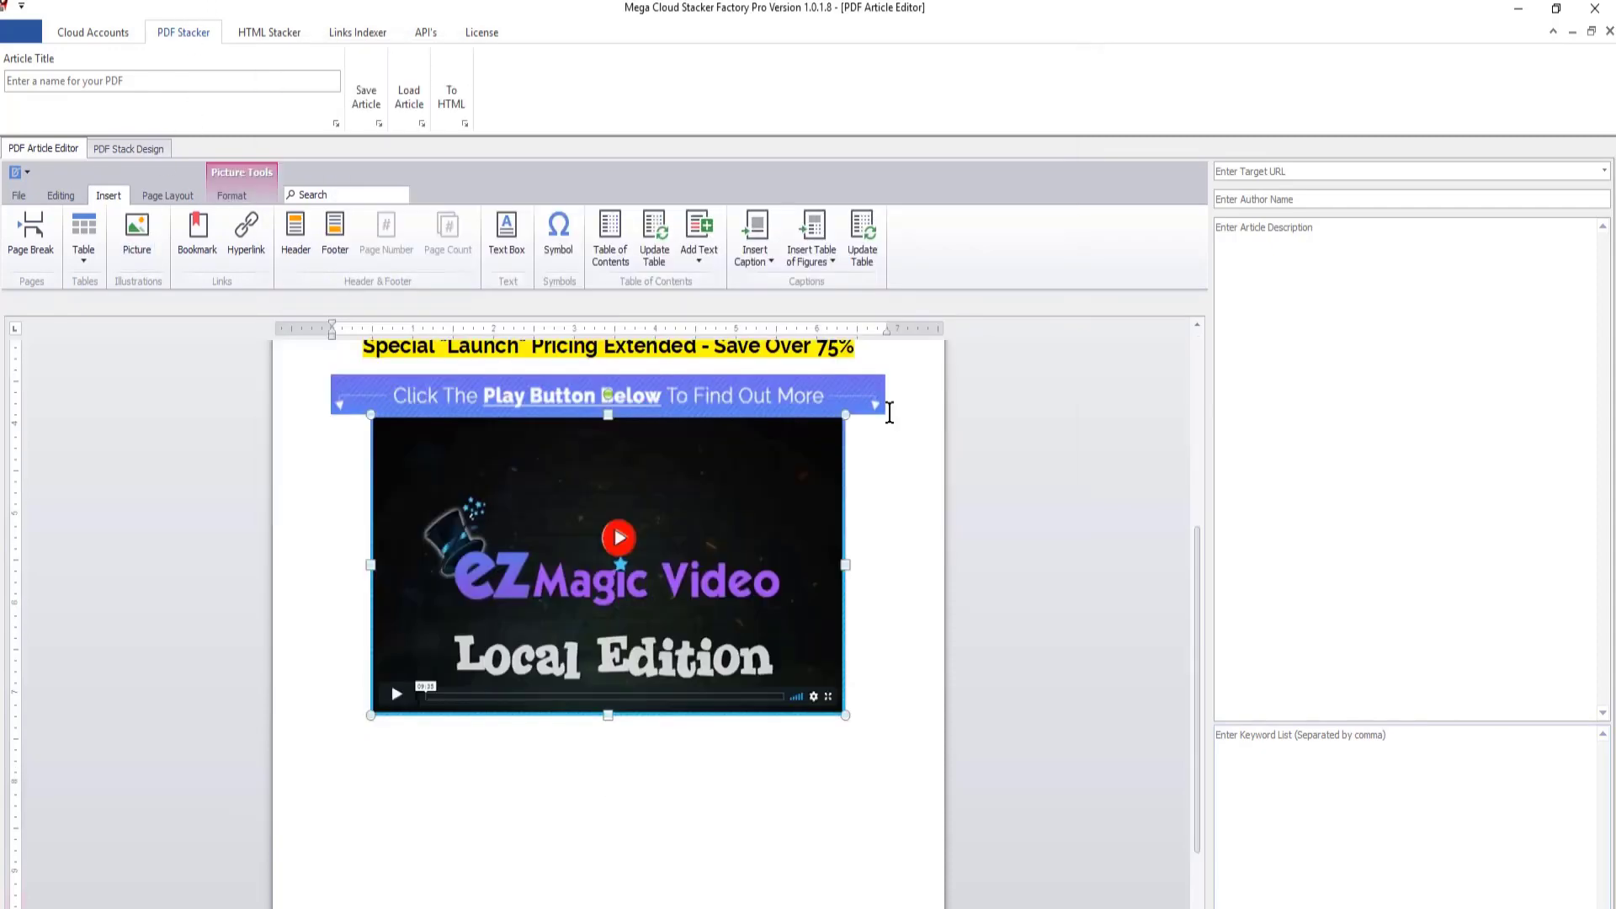
{"action": "left_click", "coordinate": [888, 412]}
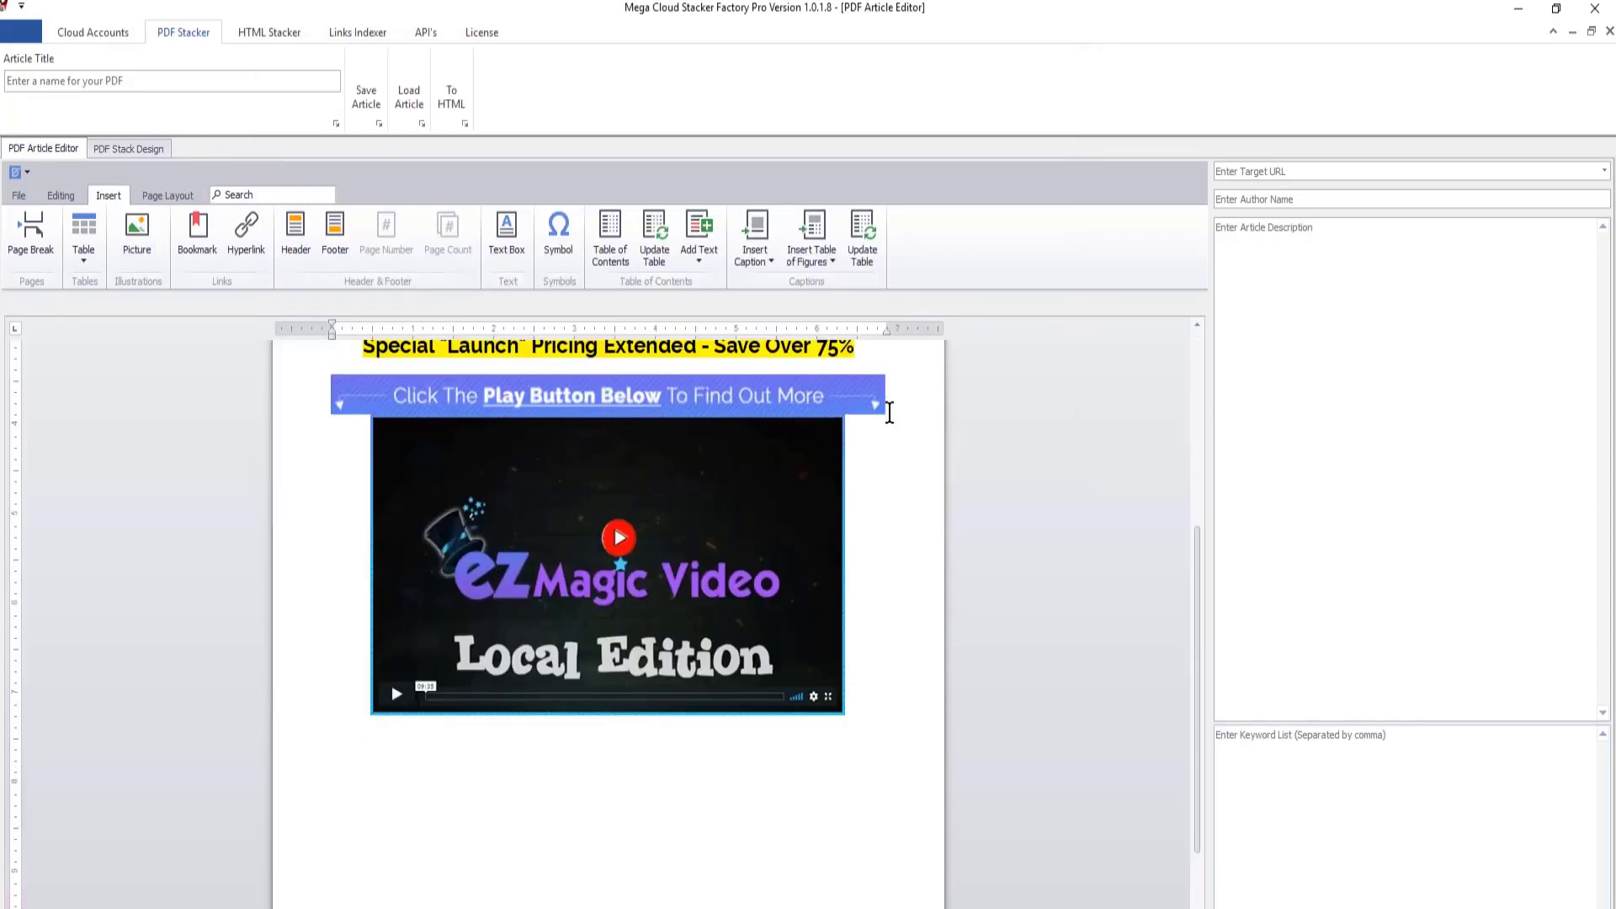
{"action": "left_click", "coordinate": [61, 195]}
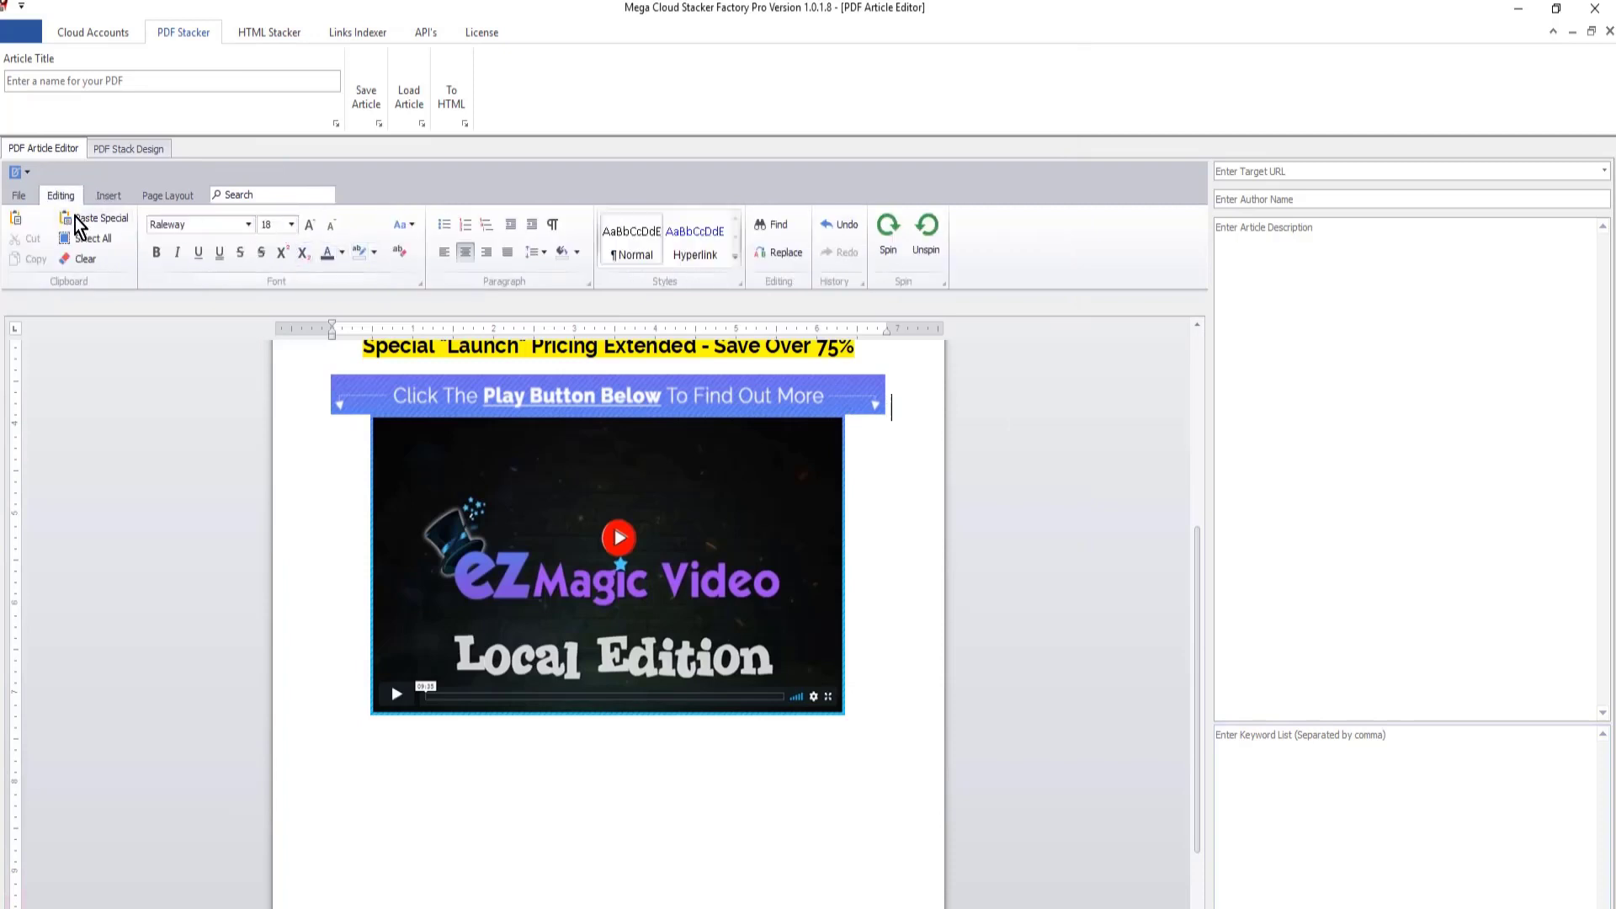
{"action": "left_click", "coordinate": [291, 224]}
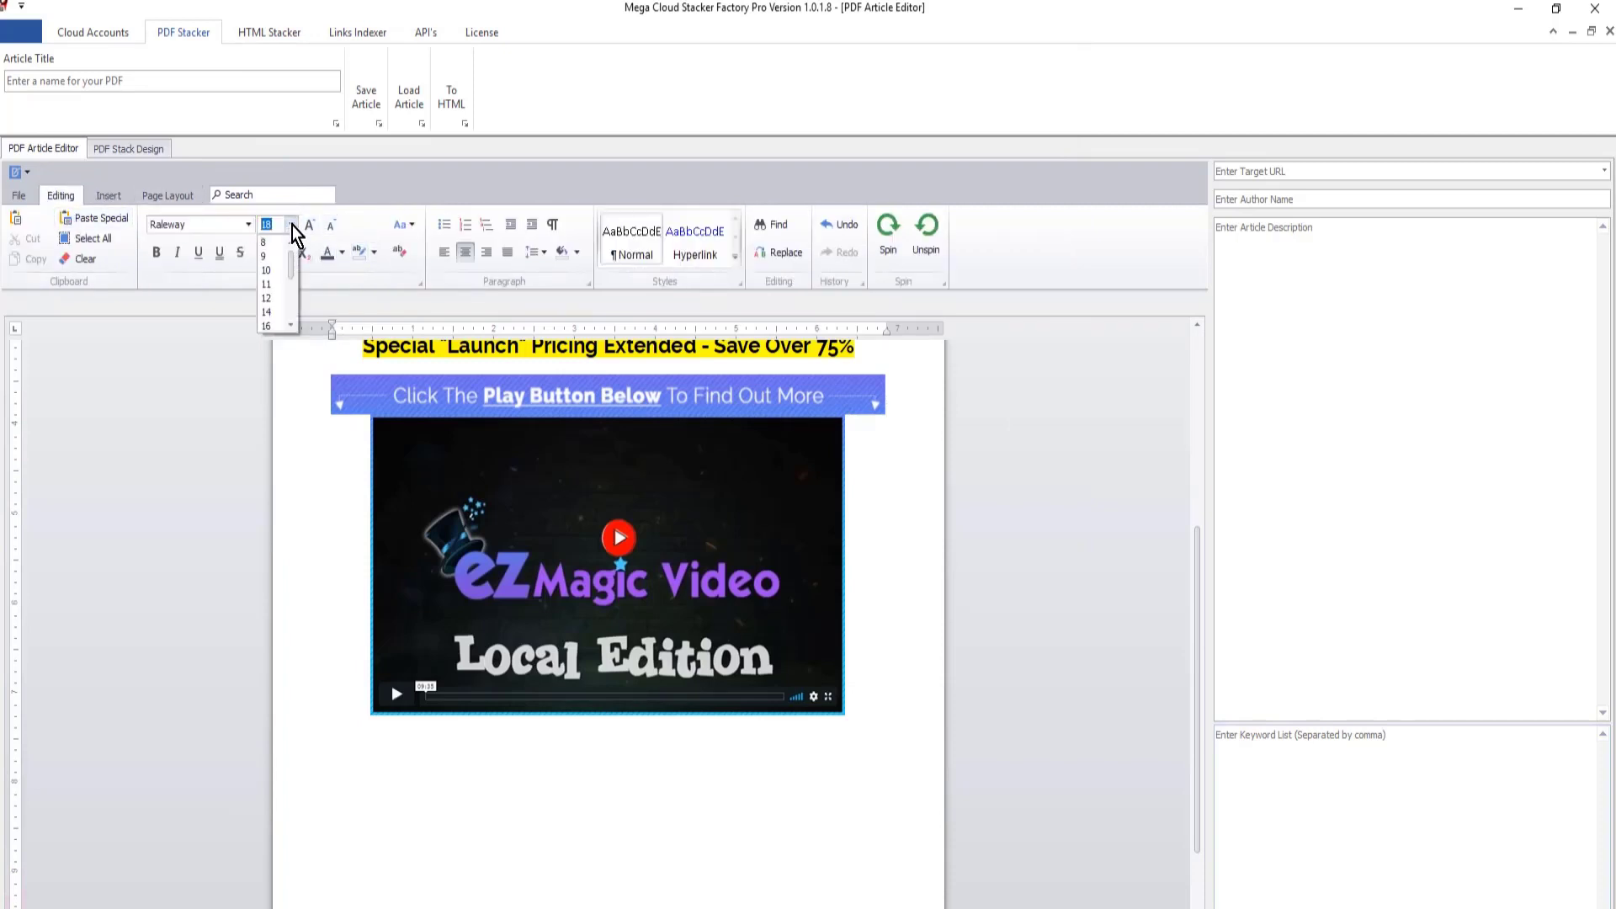
{"action": "left_click", "coordinate": [266, 271]}
{"action": "key", "text": "Return"}
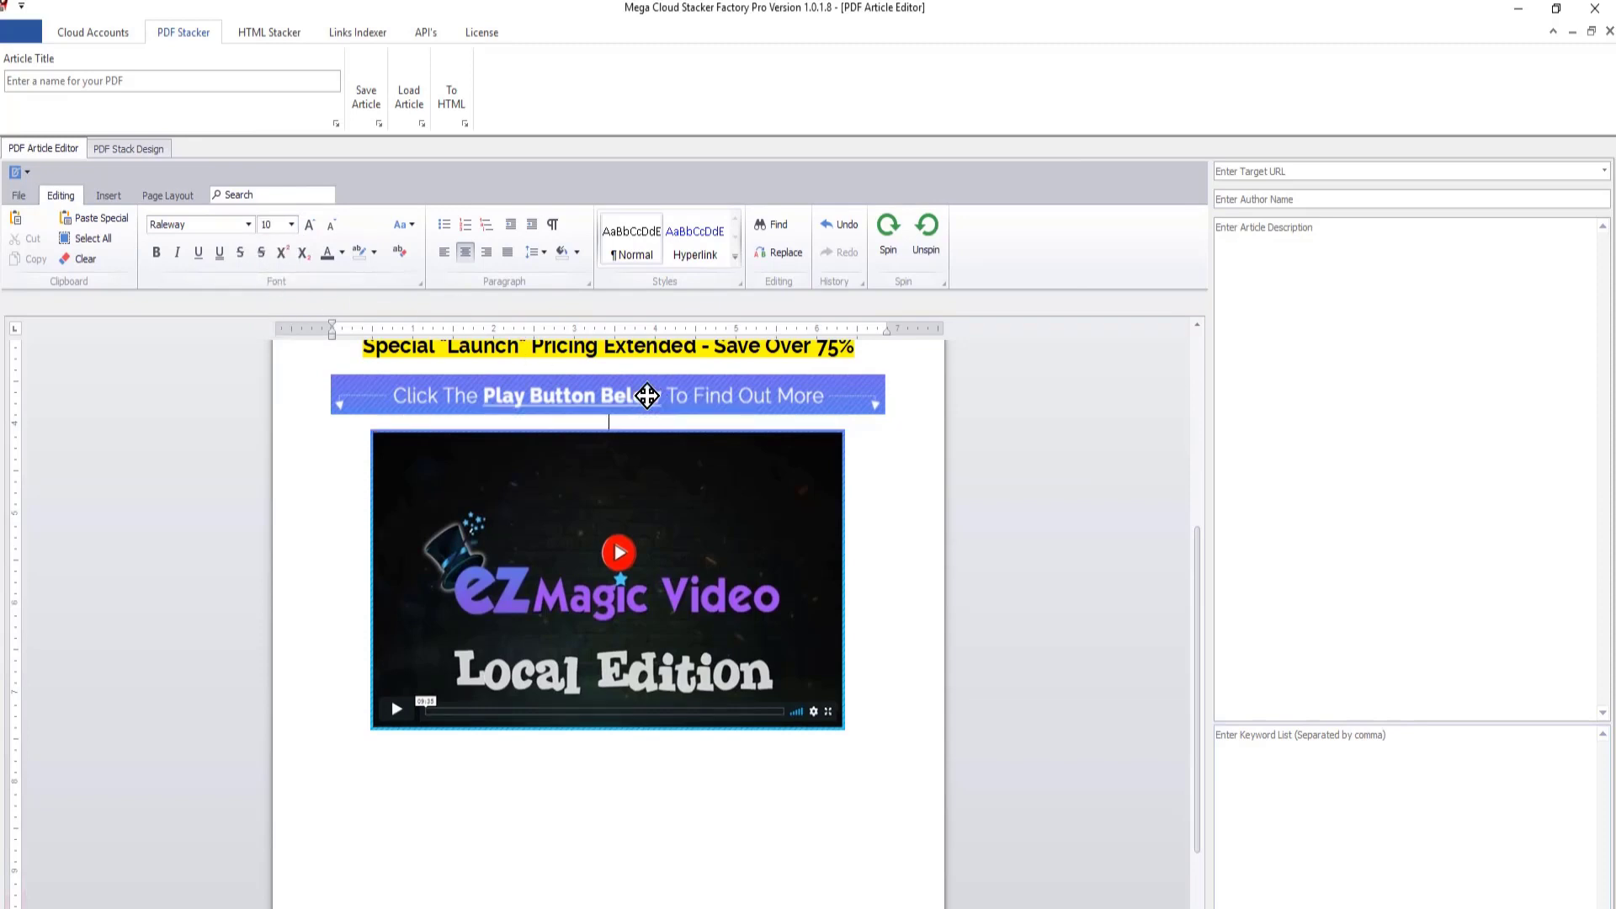
- Enlarge the video picture proportionally to nearly the text width
{"action": "left_click", "coordinate": [842, 727]}
{"action": "left_click_drag", "start_coordinate": [844, 729], "coordinate": [859, 748]}
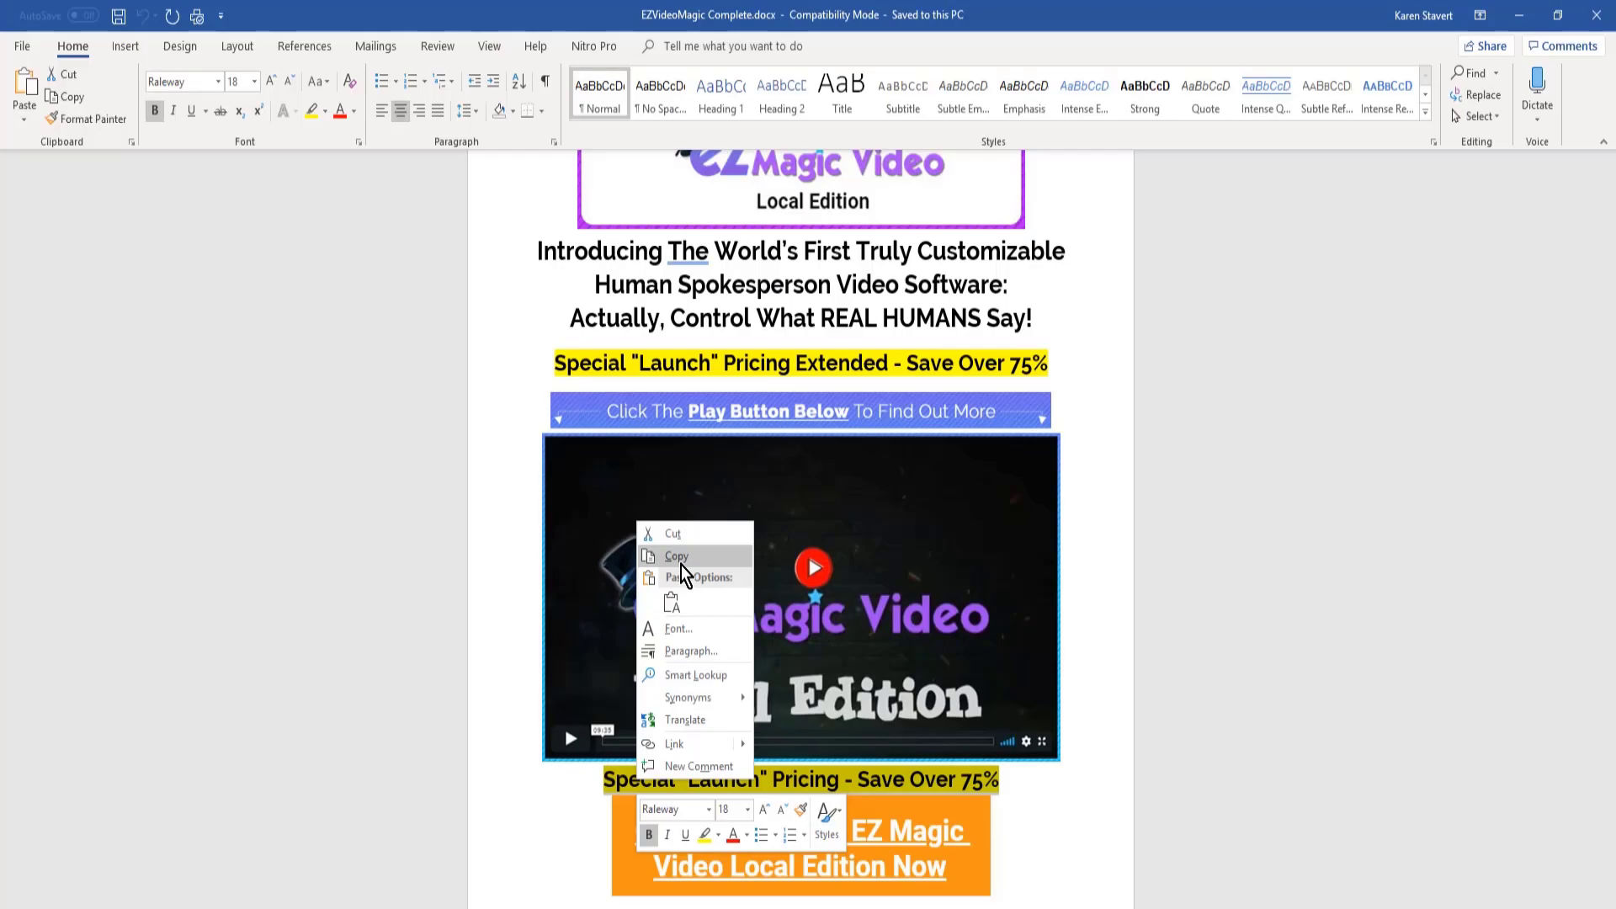
{"action": "left_click", "coordinate": [676, 562]}
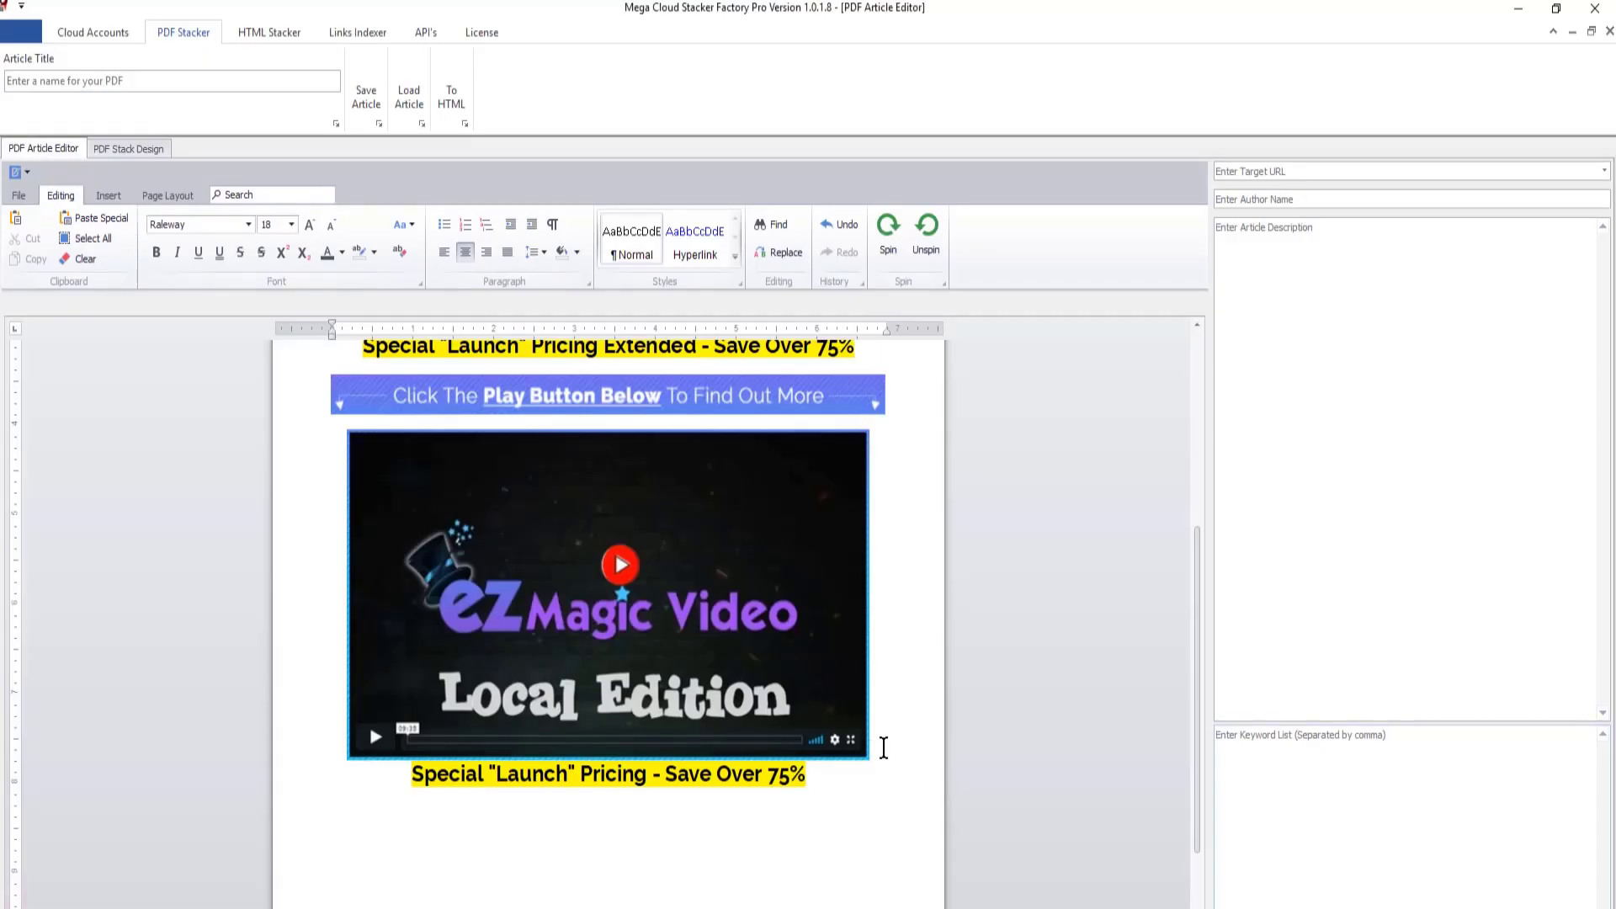
- Add a size 10 blank line below the video picture and set the "Special "Launch" Pricing - Save Over 75%" line to font size 22
{"action": "left_click", "coordinate": [291, 227]}
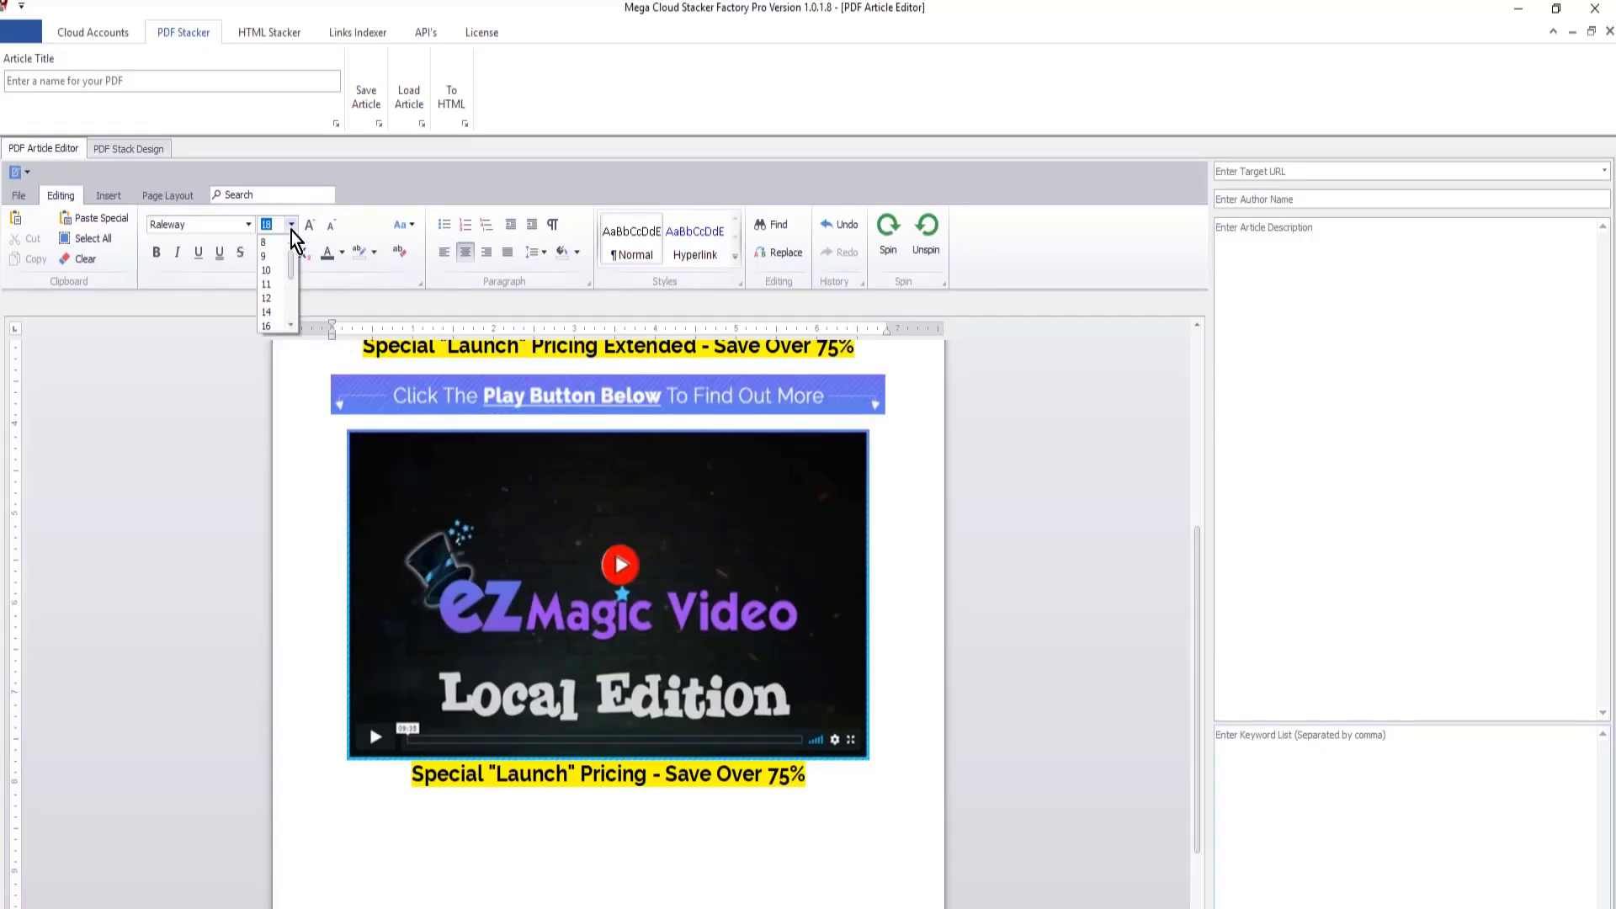
{"action": "left_click", "coordinate": [268, 272]}
{"action": "key", "text": "Return"}
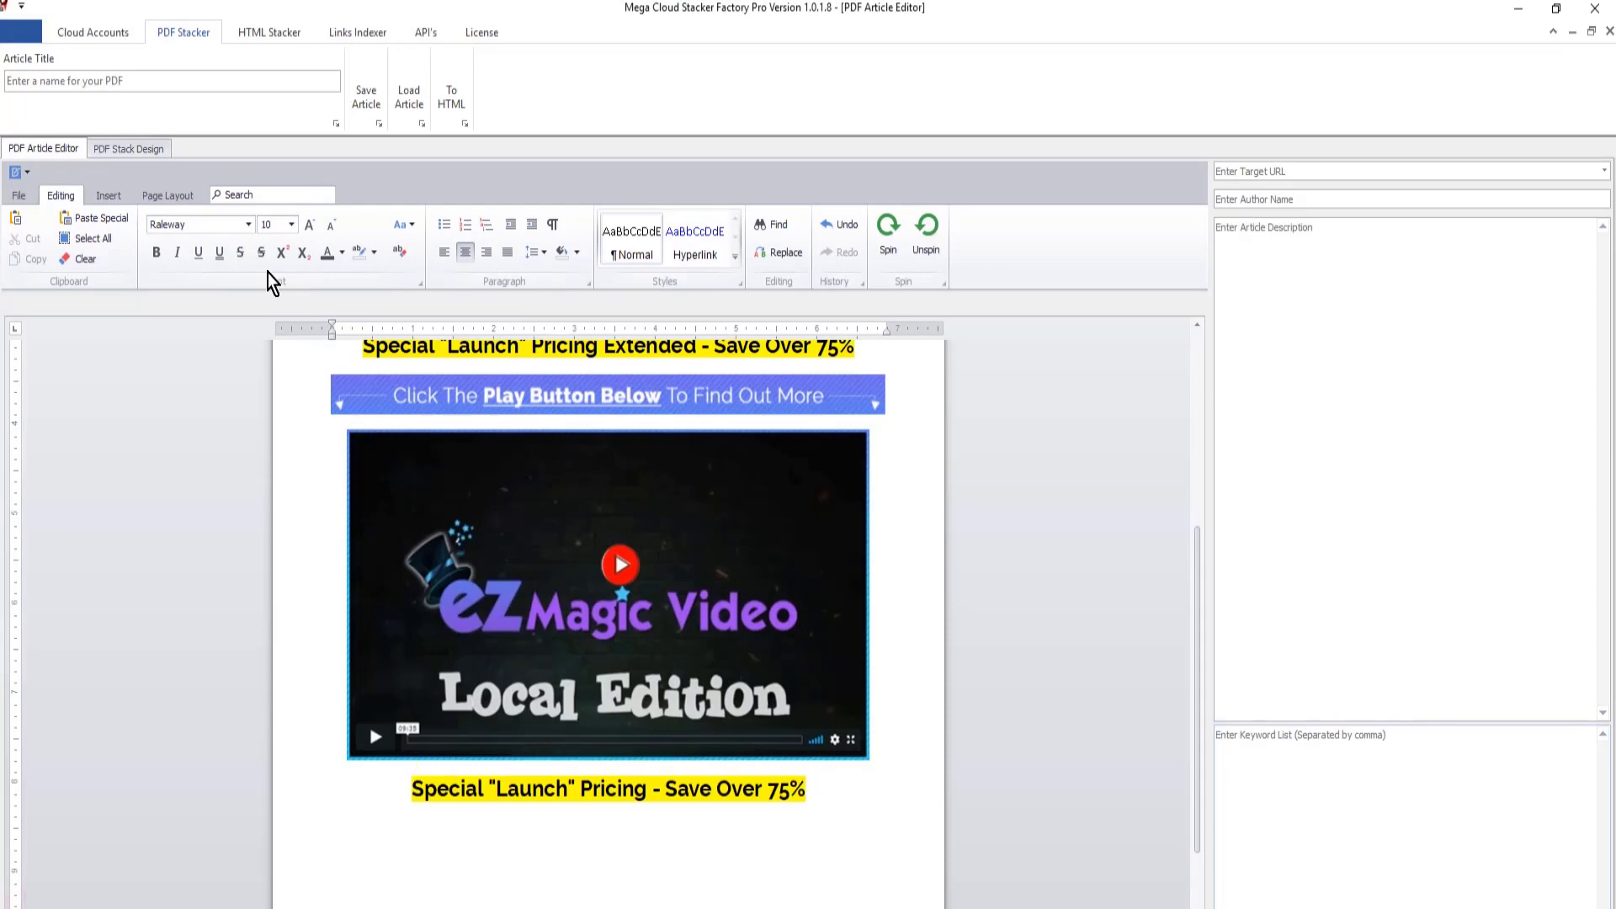
{"action": "left_click_drag", "start_coordinate": [810, 790], "coordinate": [412, 795]}
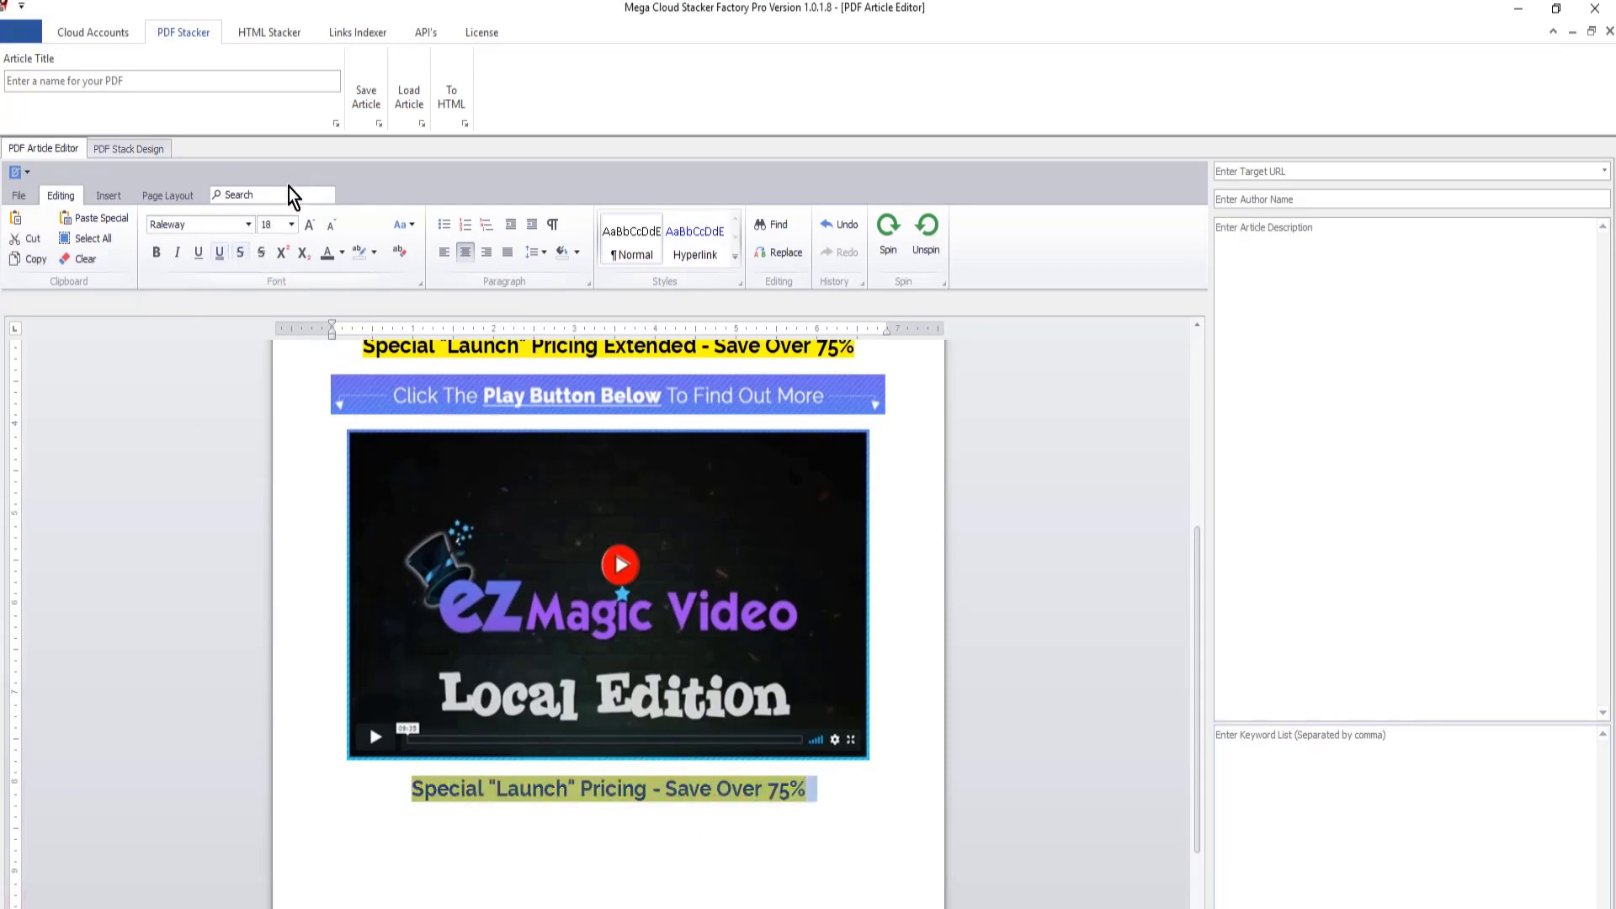
{"action": "left_click", "coordinate": [310, 223]}
{"action": "left_click", "coordinate": [291, 224]}
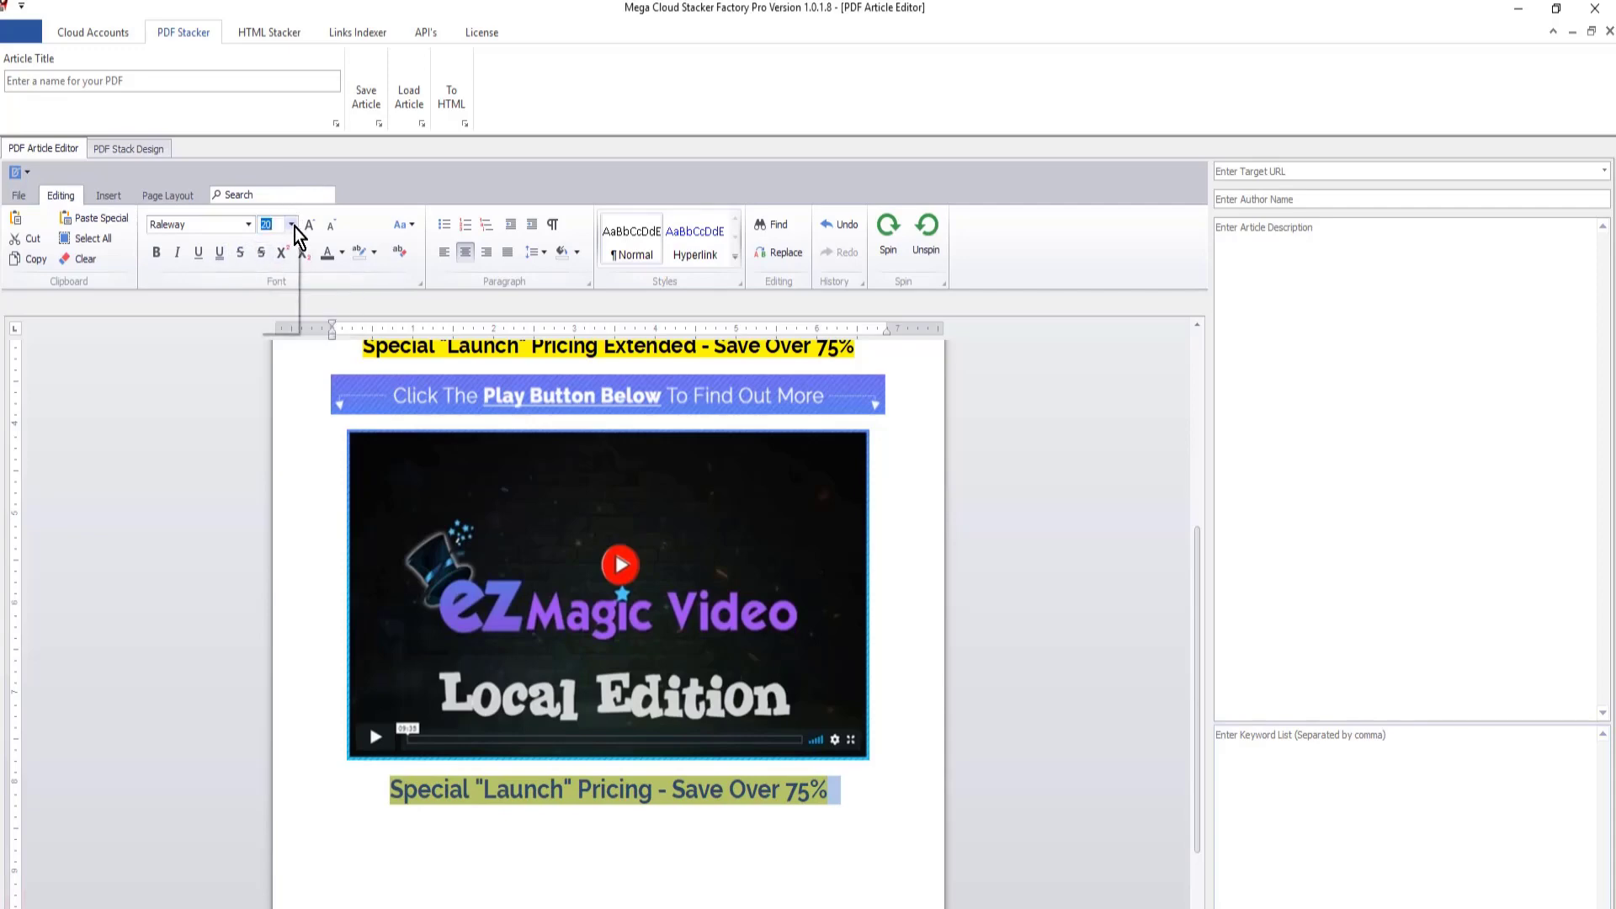
{"action": "scroll", "coordinate": [282, 310], "scroll_direction": "down", "scroll_amount": 2}
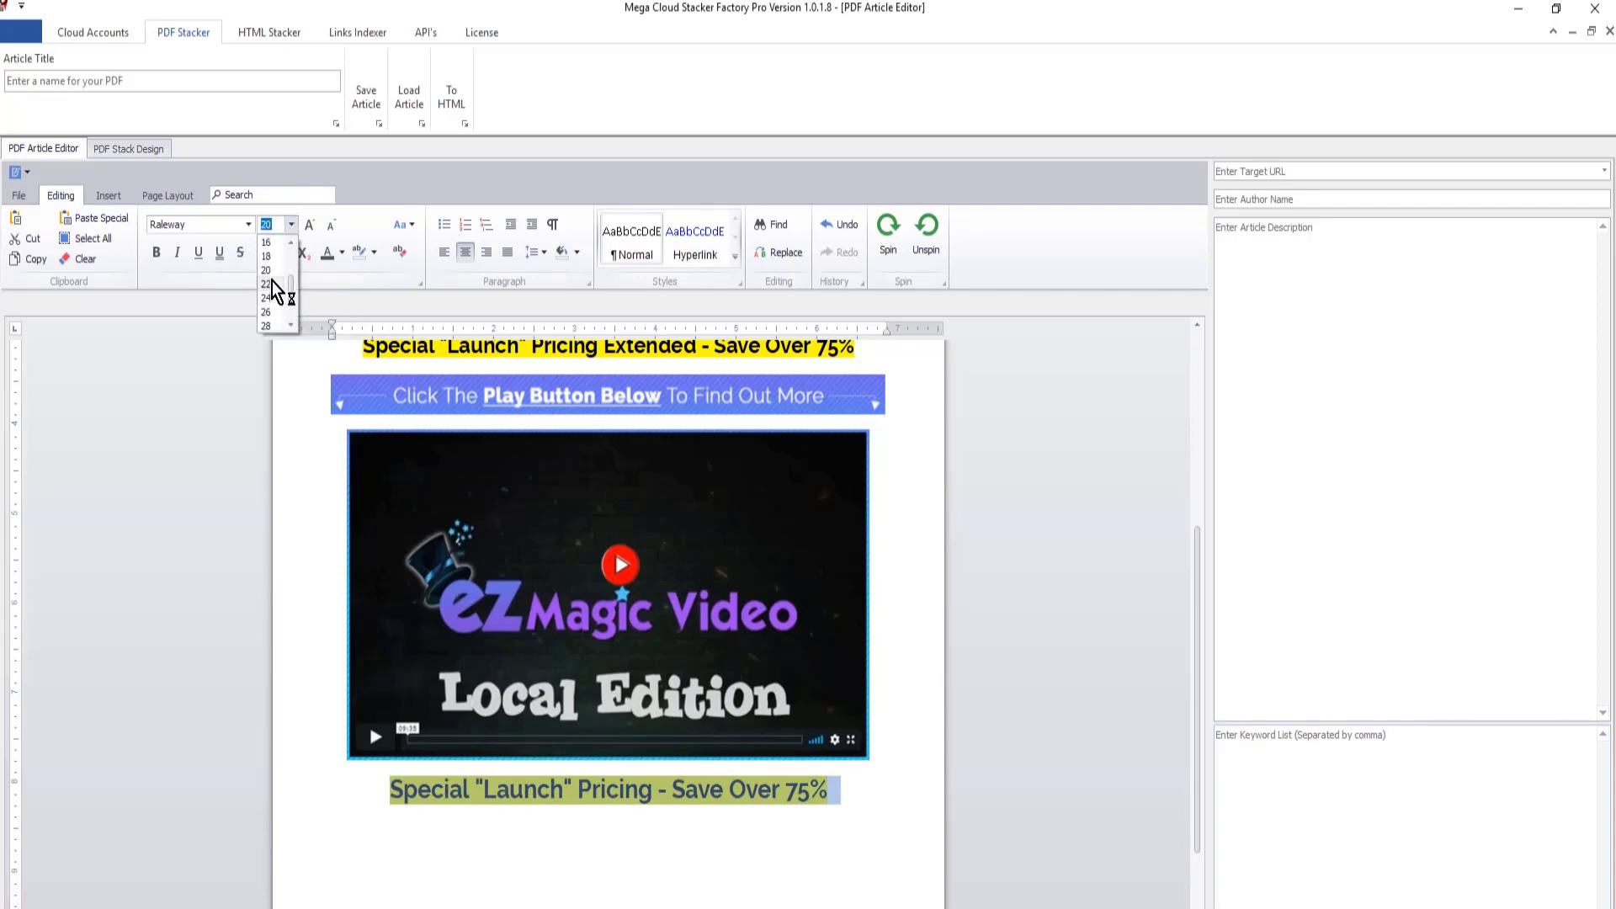
{"action": "left_click", "coordinate": [271, 284]}
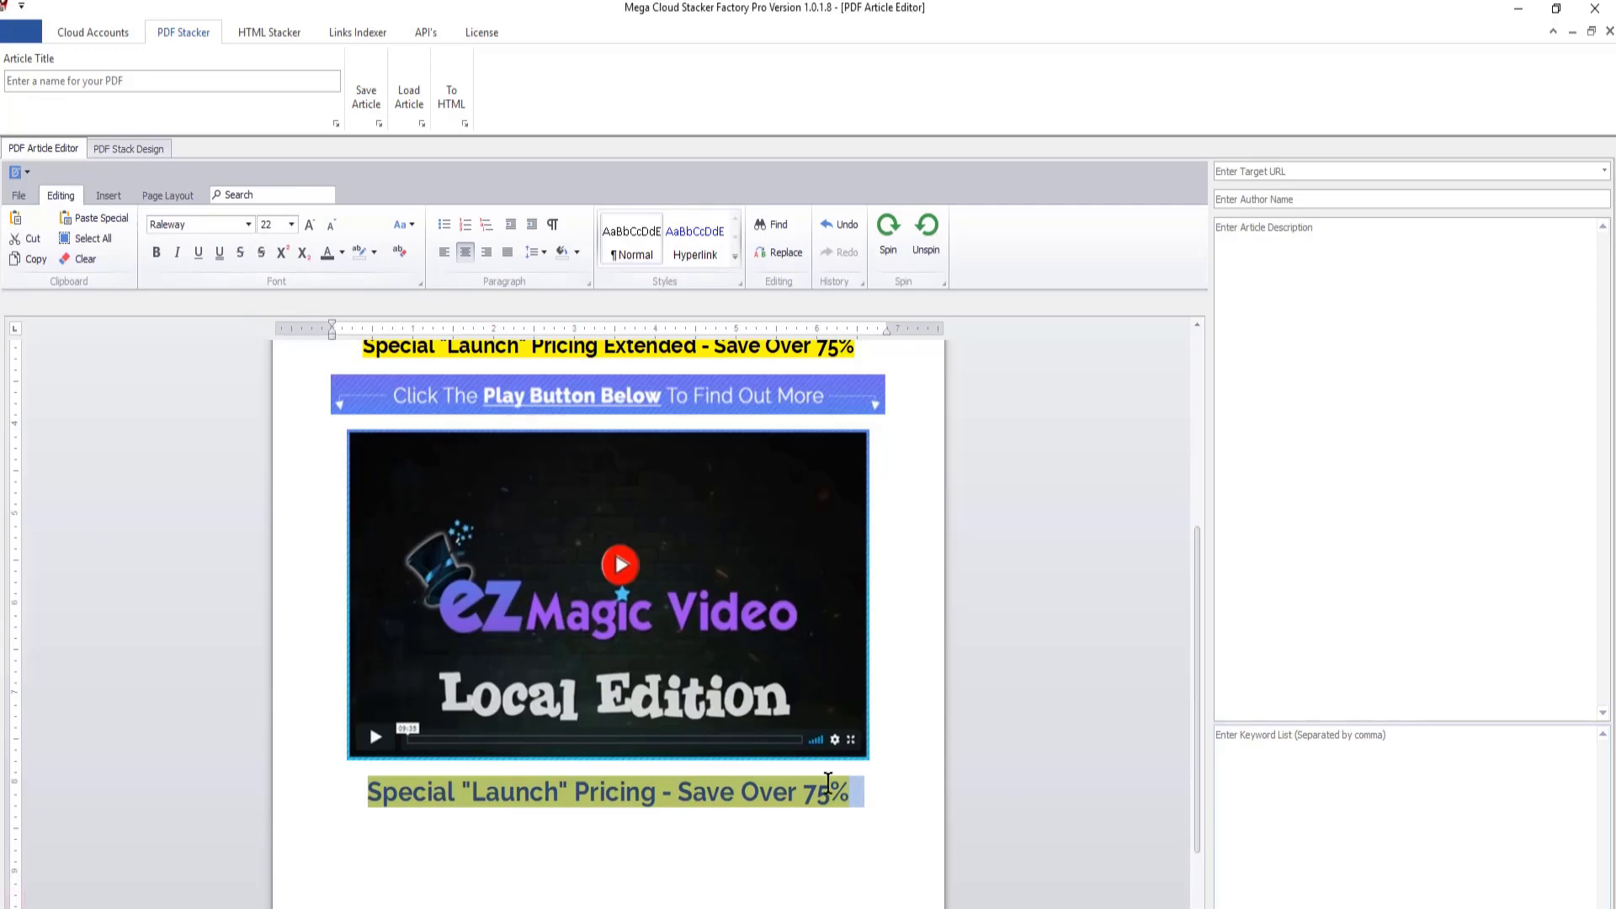
{"action": "left_click", "coordinate": [866, 796]}
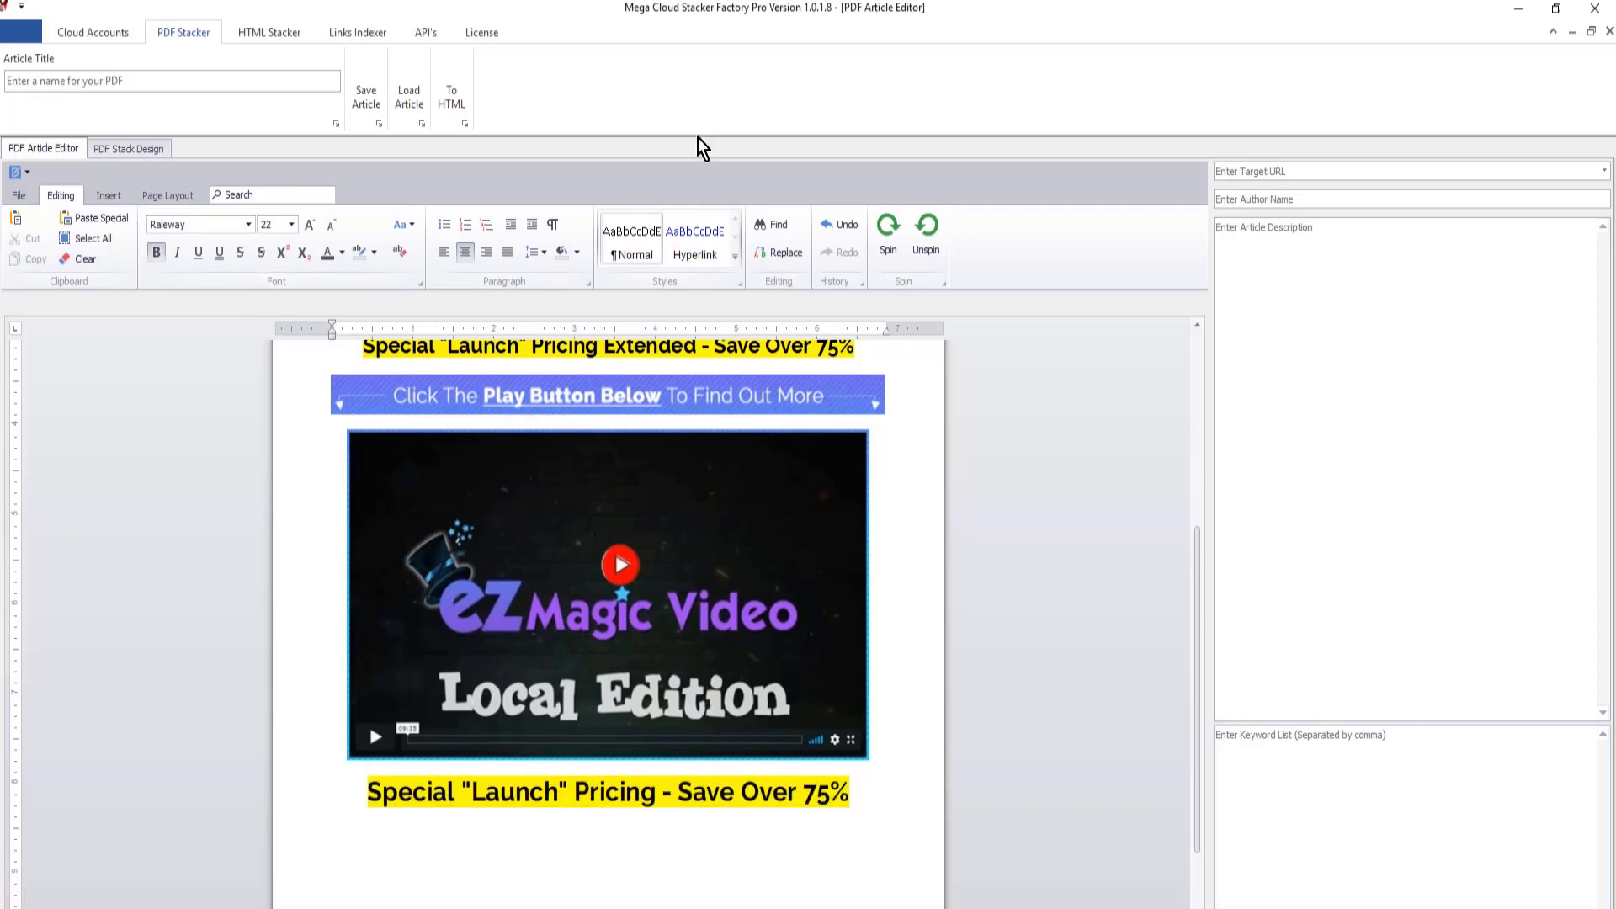
- Insert the orange "Click Here To Get EZ Magic Video Local Edition Now" picture below the pricing line and enlarge it slightly
{"action": "left_click", "coordinate": [108, 193]}
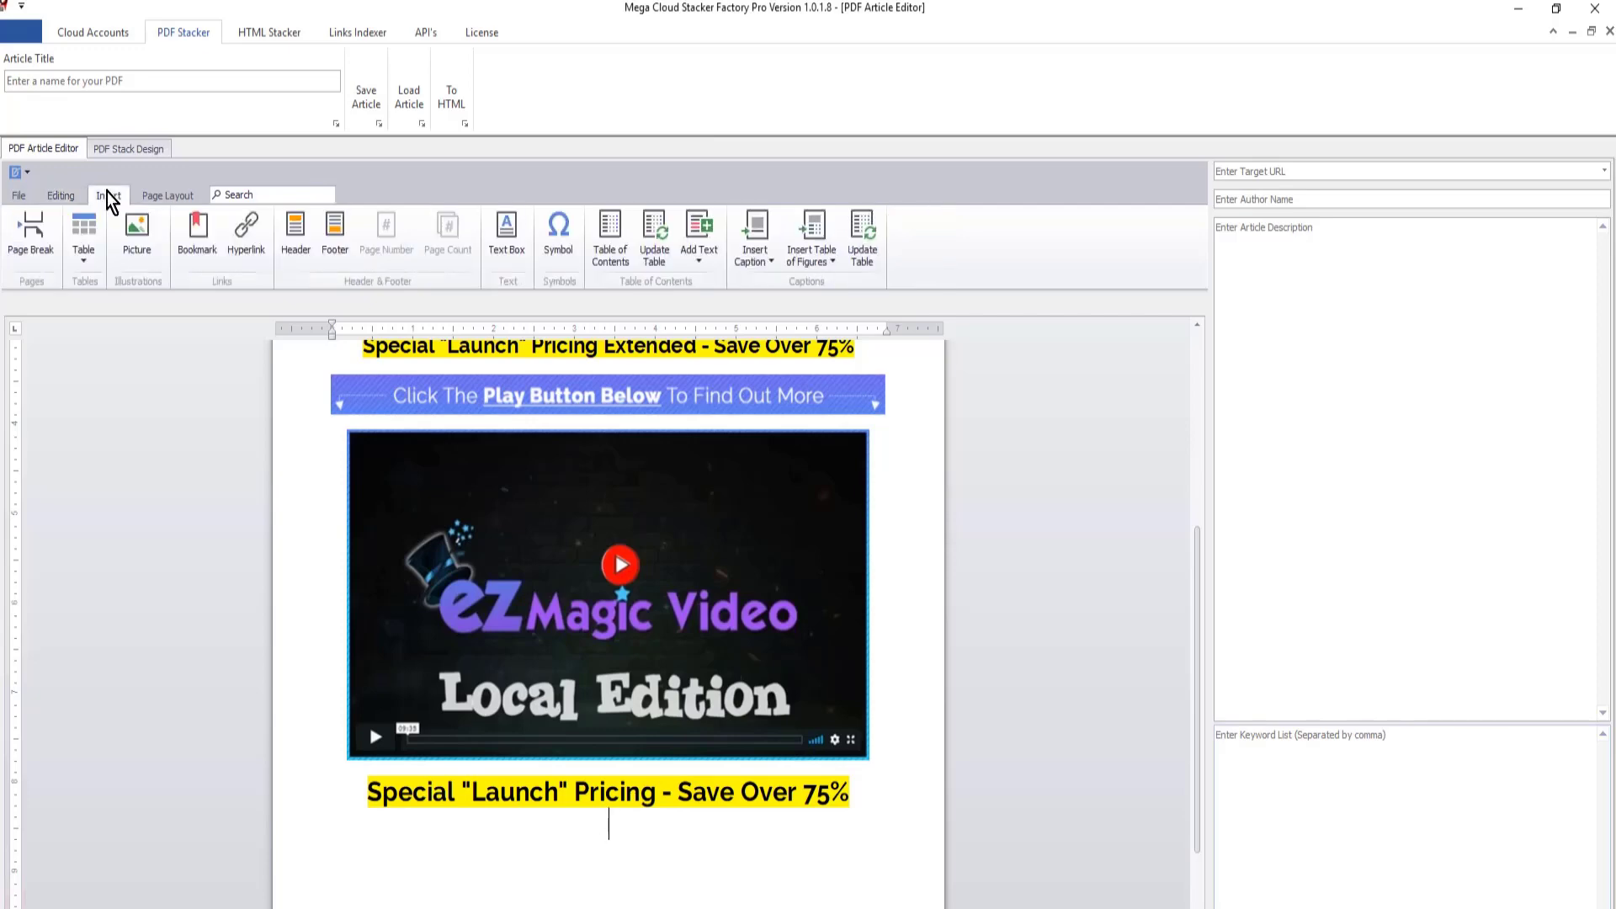
{"action": "left_click", "coordinate": [137, 232]}
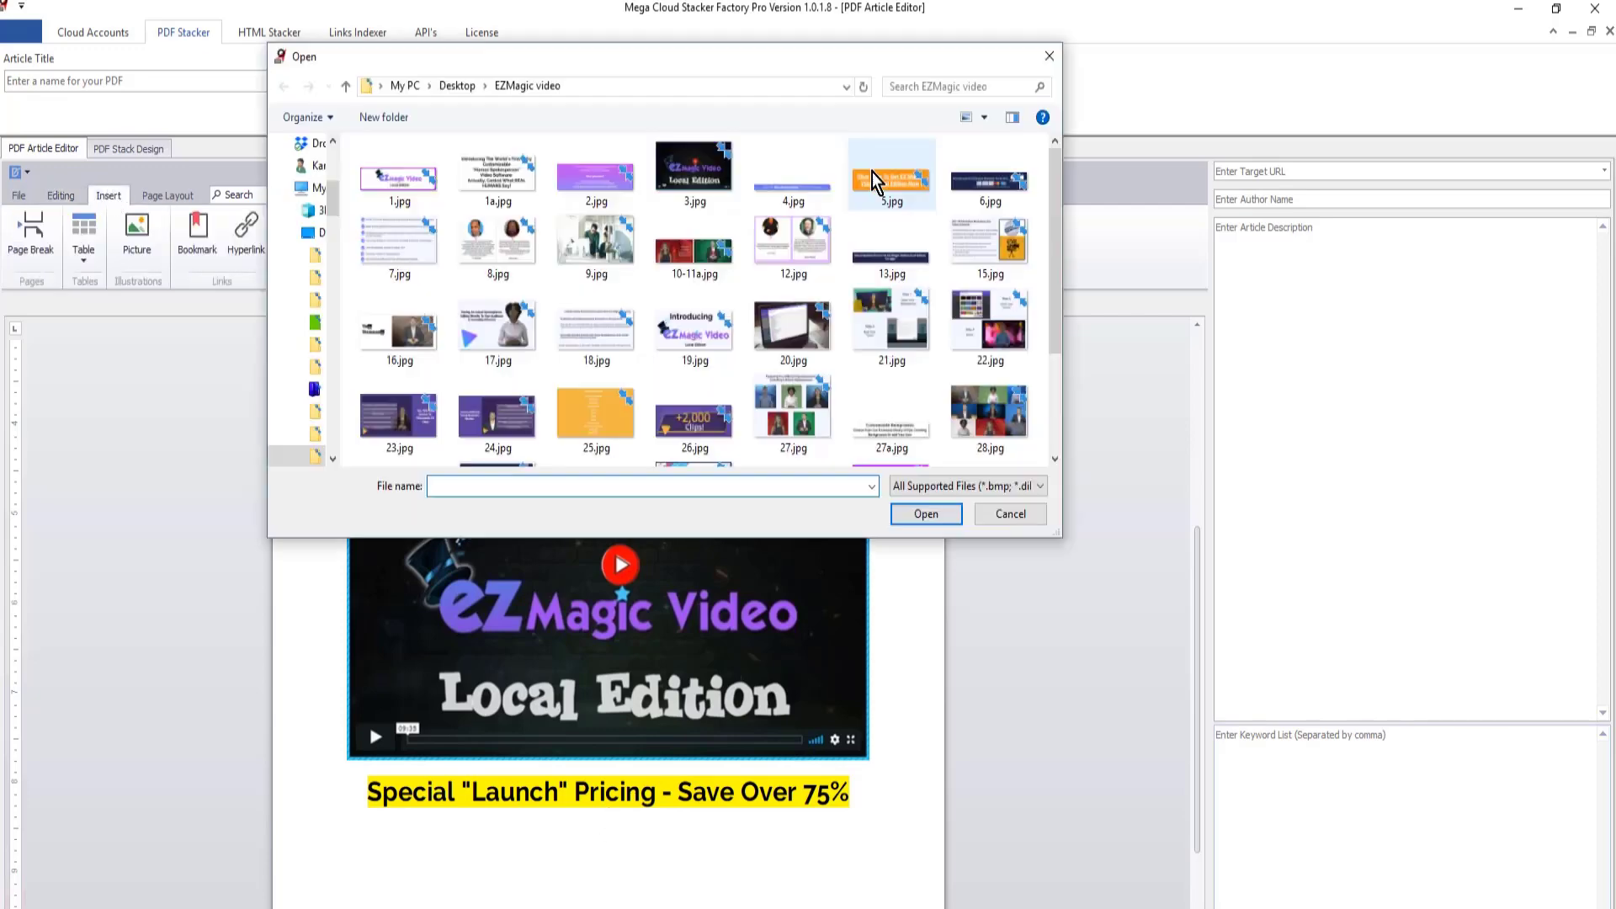
{"action": "double_click", "coordinate": [872, 172]}
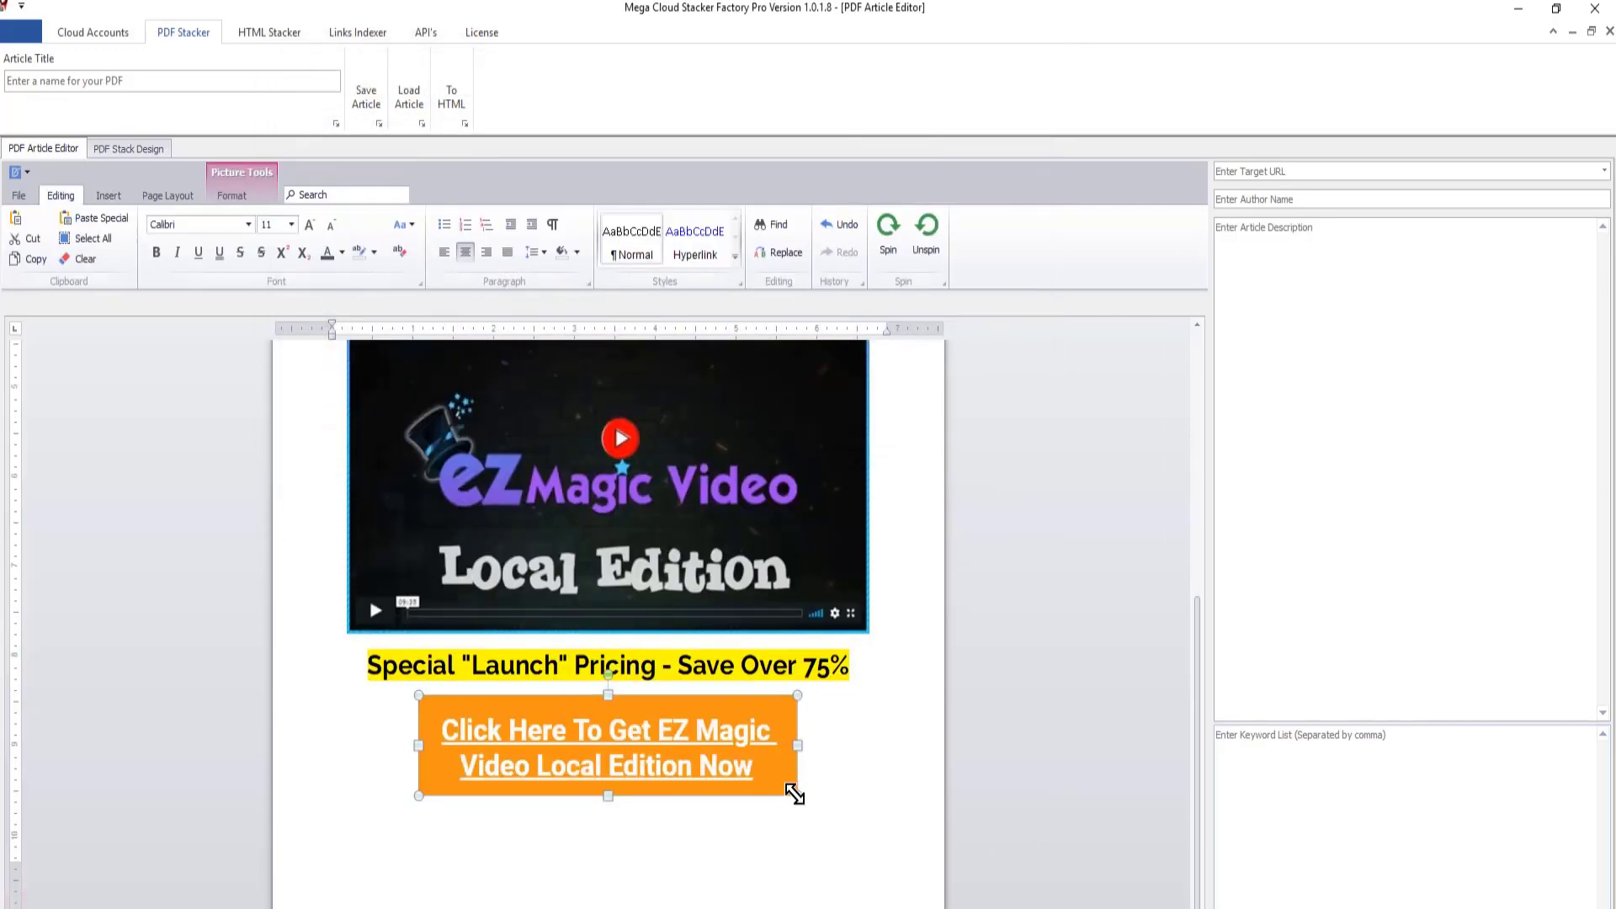
{"action": "left_click_drag", "start_coordinate": [791, 794], "coordinate": [837, 816]}
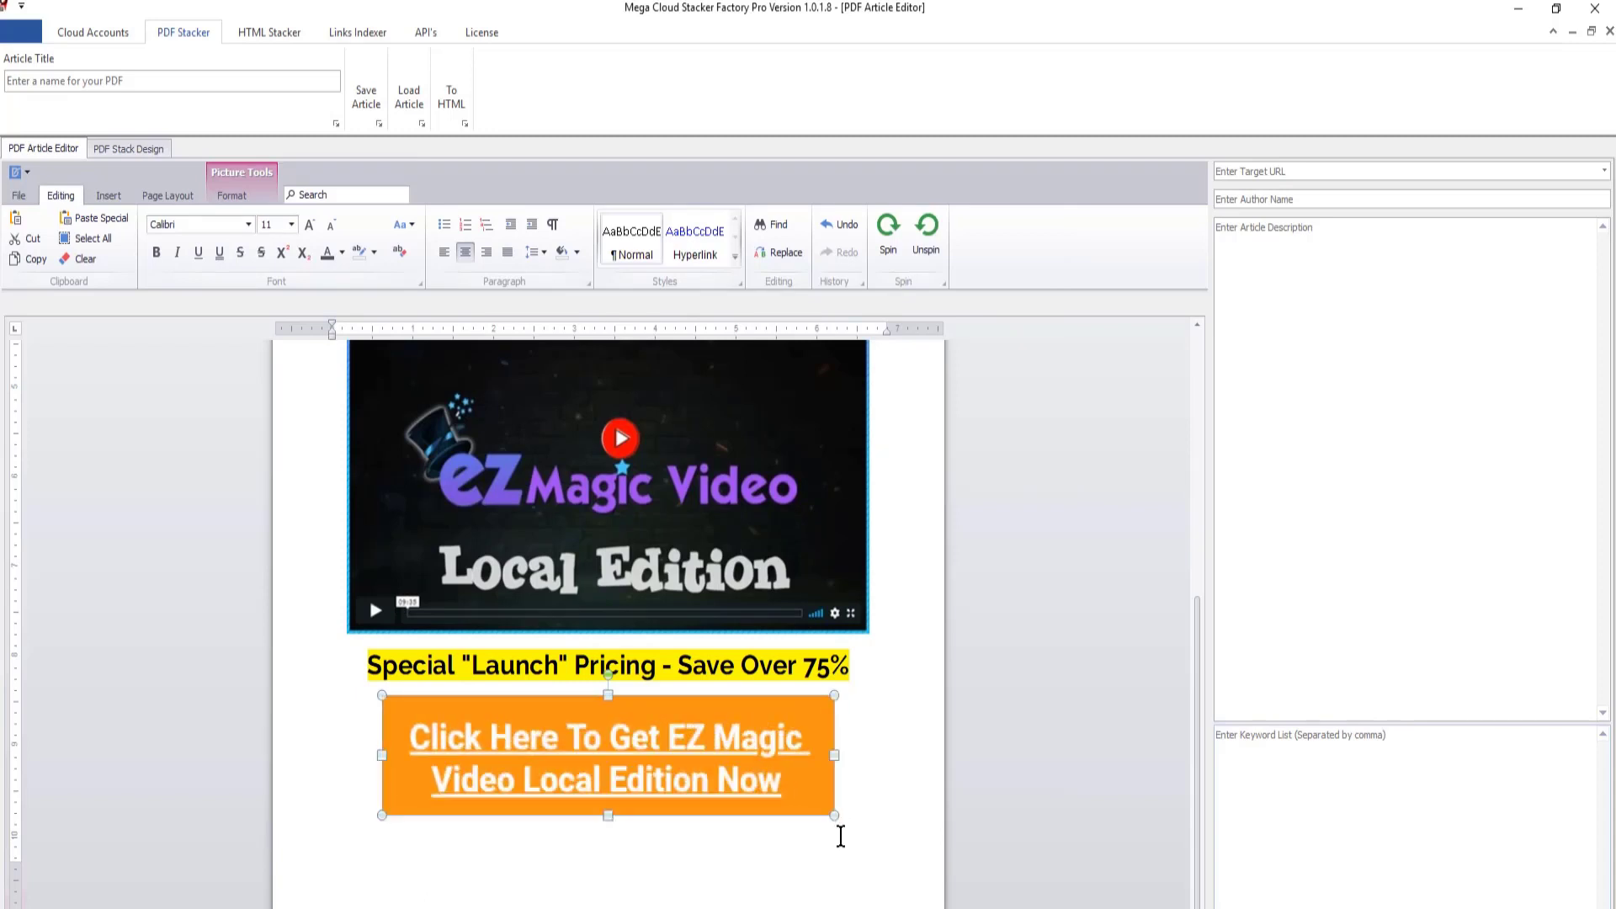
{"action": "left_click", "coordinate": [875, 802]}
- Add a blank line in font size 10 between the video picture and the pricing line beneath it
{"action": "scroll", "coordinate": [901, 733], "scroll_direction": "up", "scroll_amount": 1}
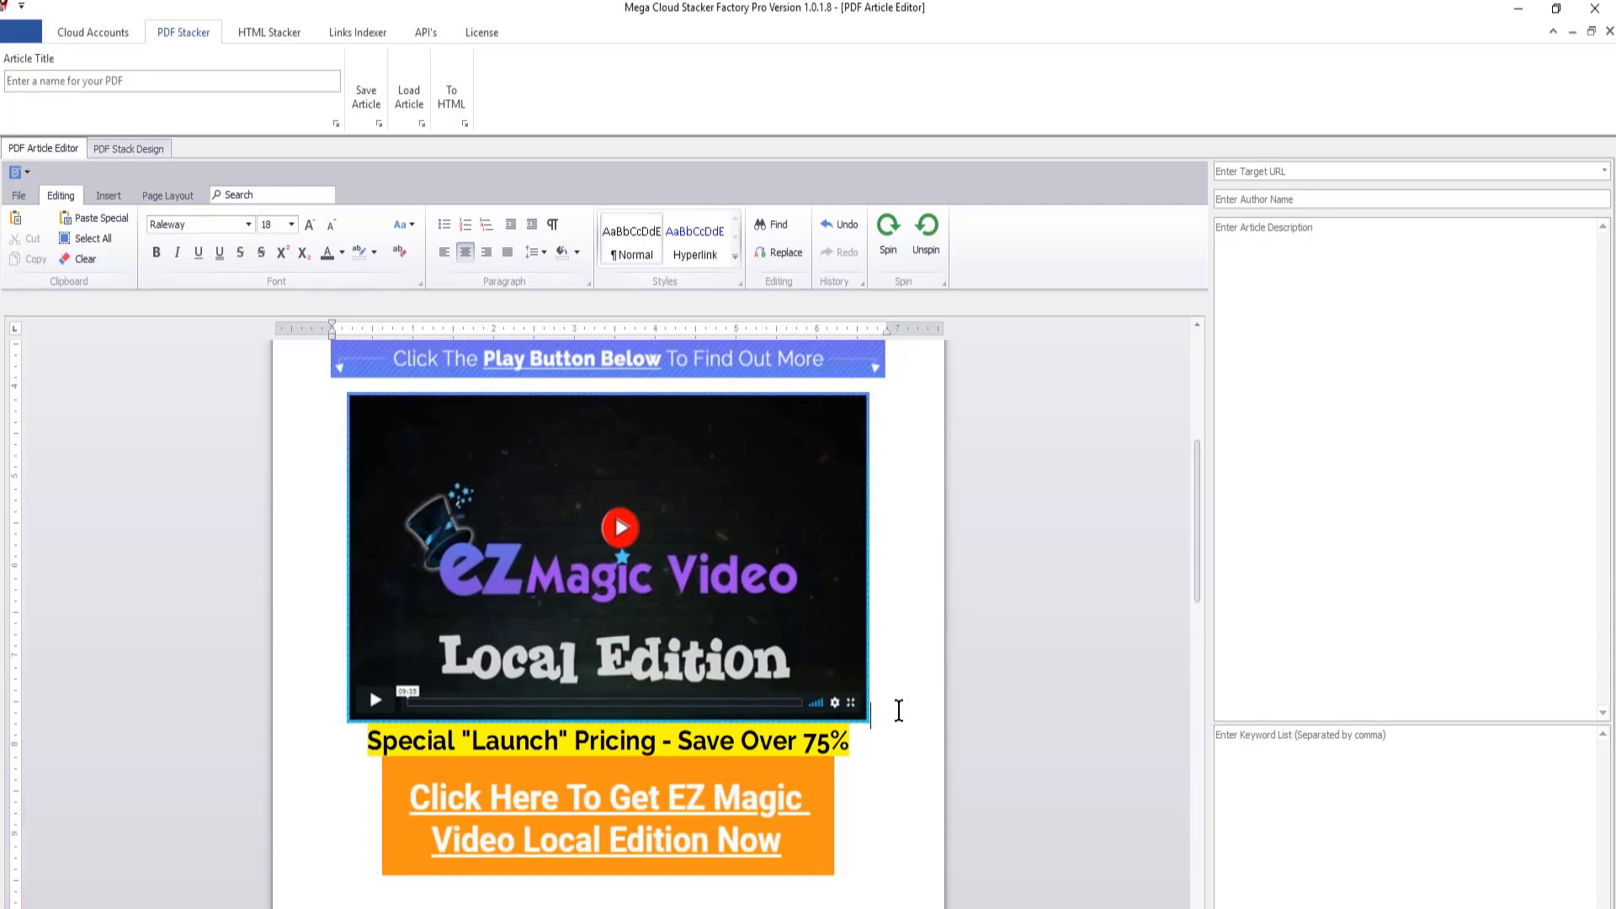
{"action": "left_click", "coordinate": [292, 224]}
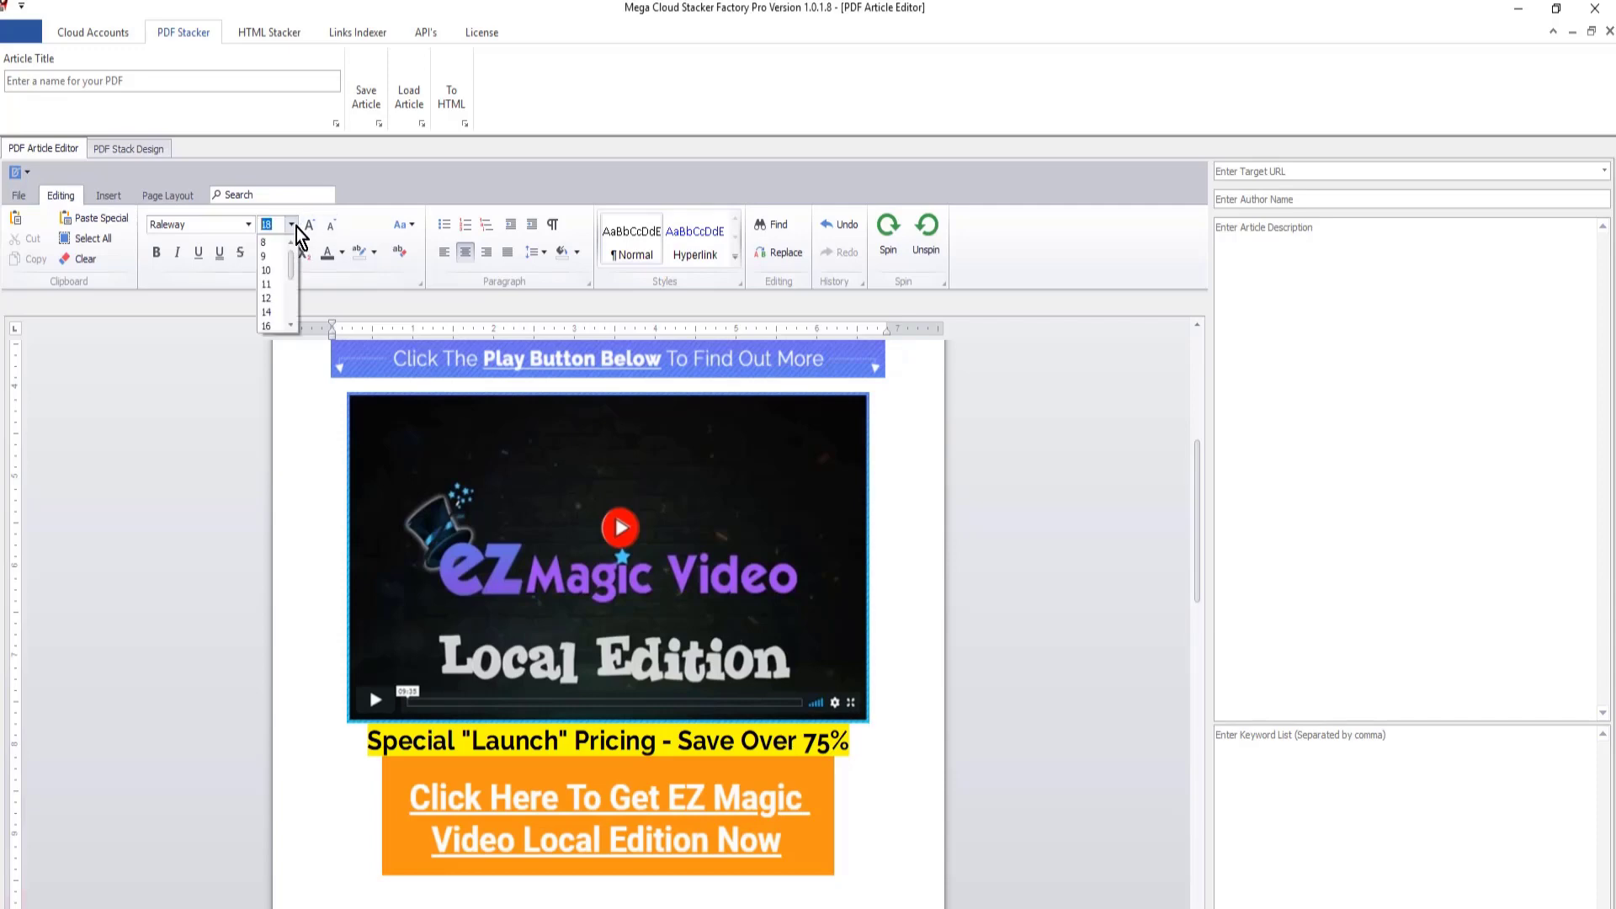
{"action": "left_click", "coordinate": [271, 271]}
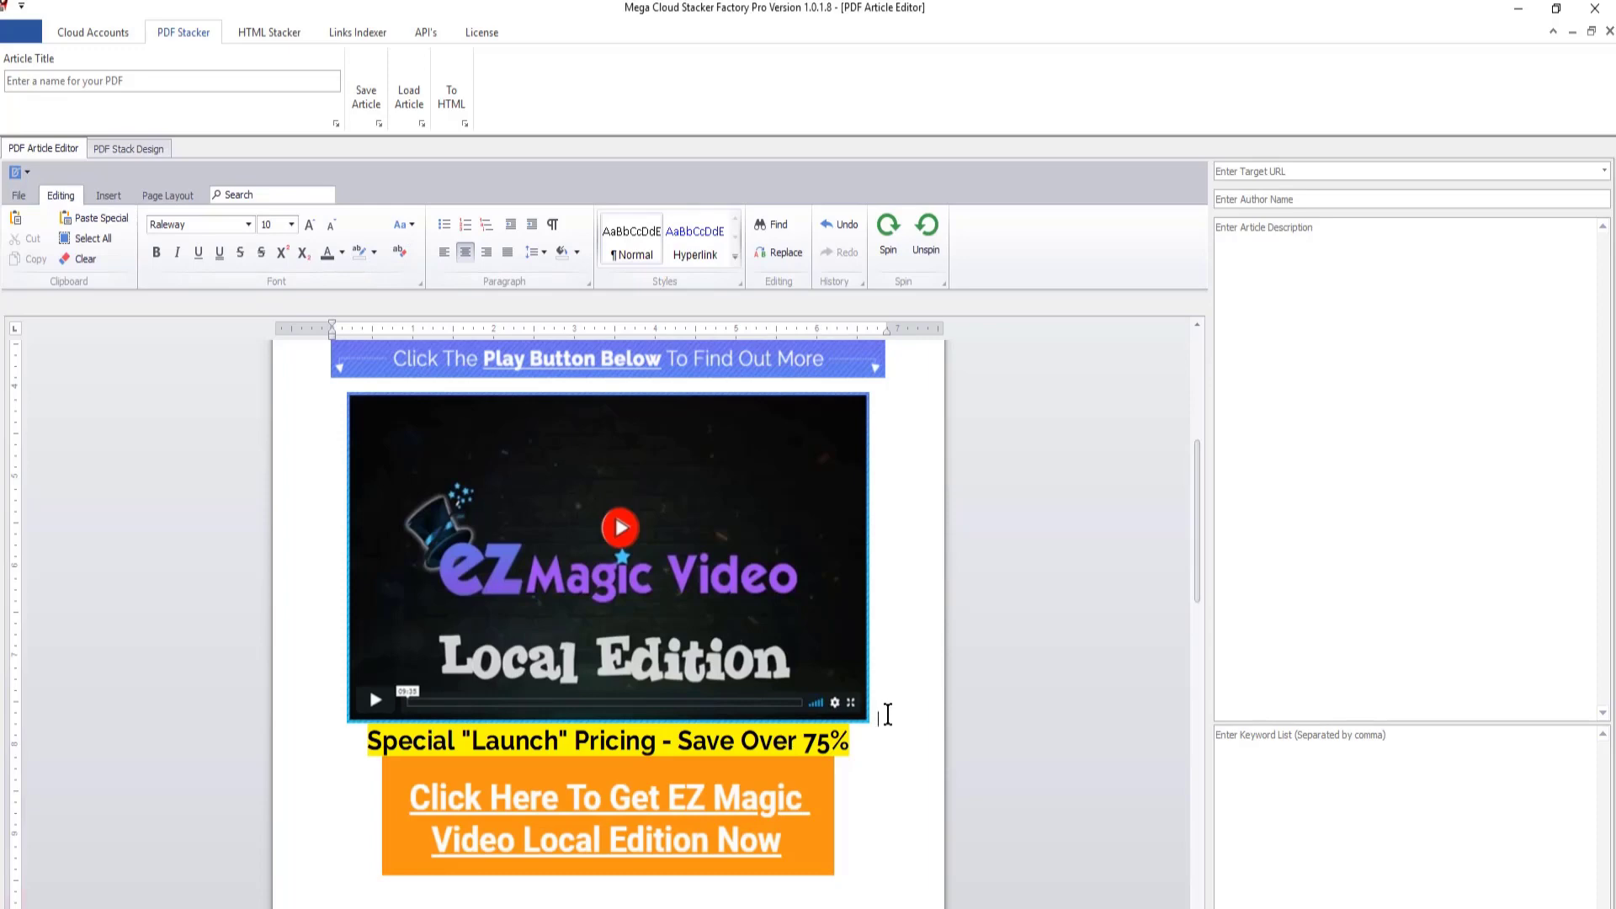
{"action": "key", "text": "Return"}
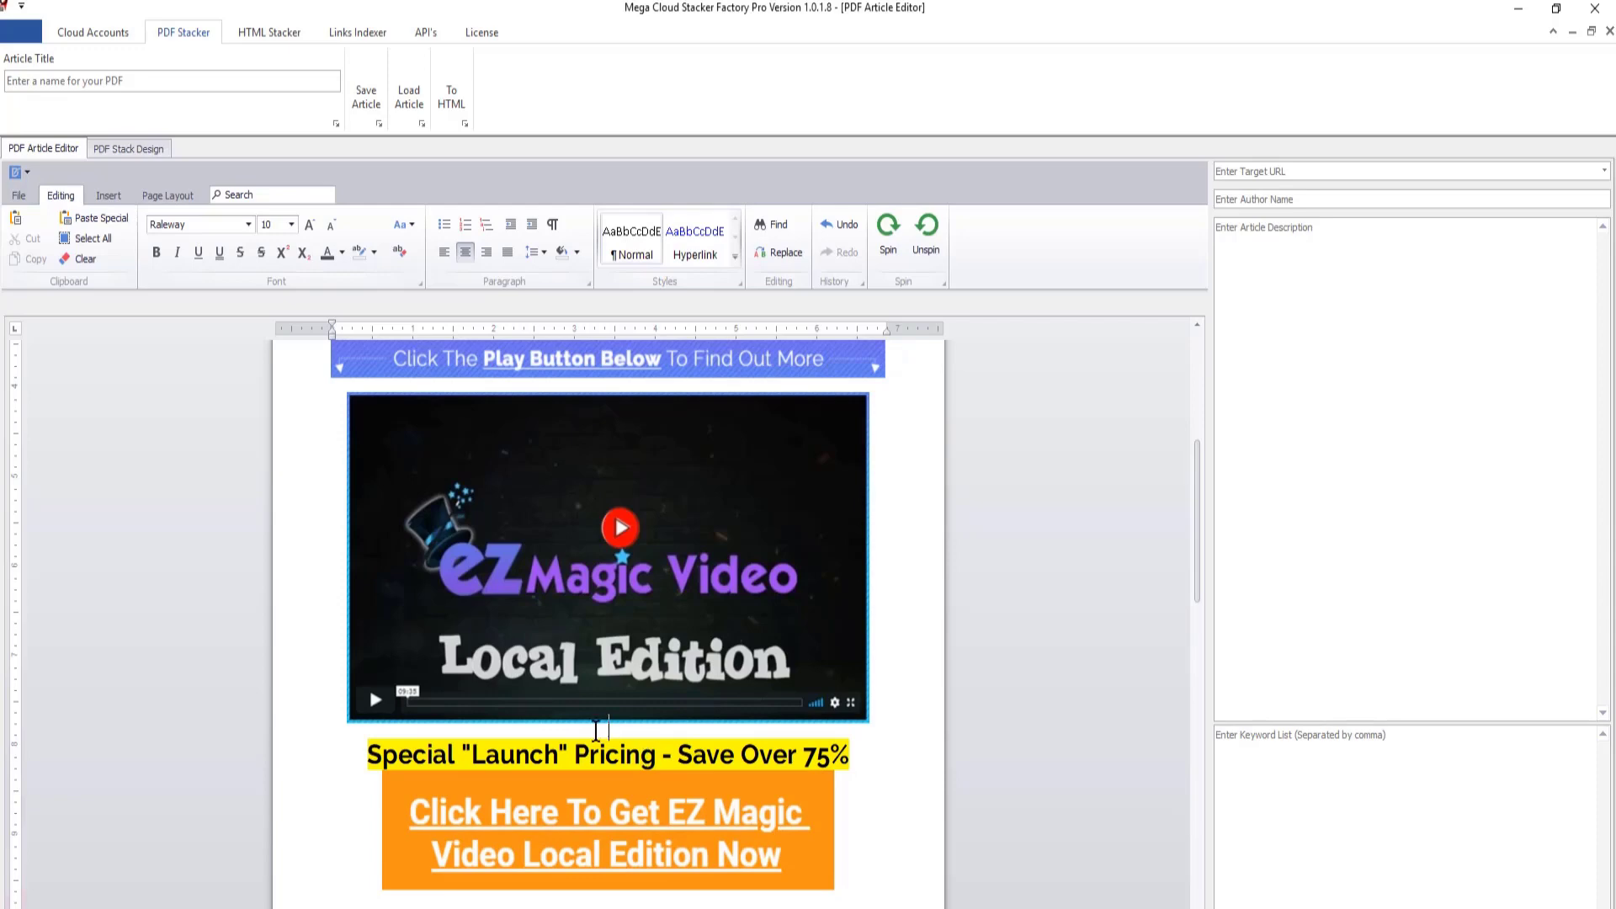
- Add a blank line in font size 10 between the pricing line and the orange "Click Here" picture
{"action": "left_click", "coordinate": [859, 754]}
{"action": "left_click", "coordinate": [852, 755]}
{"action": "left_click", "coordinate": [292, 224]}
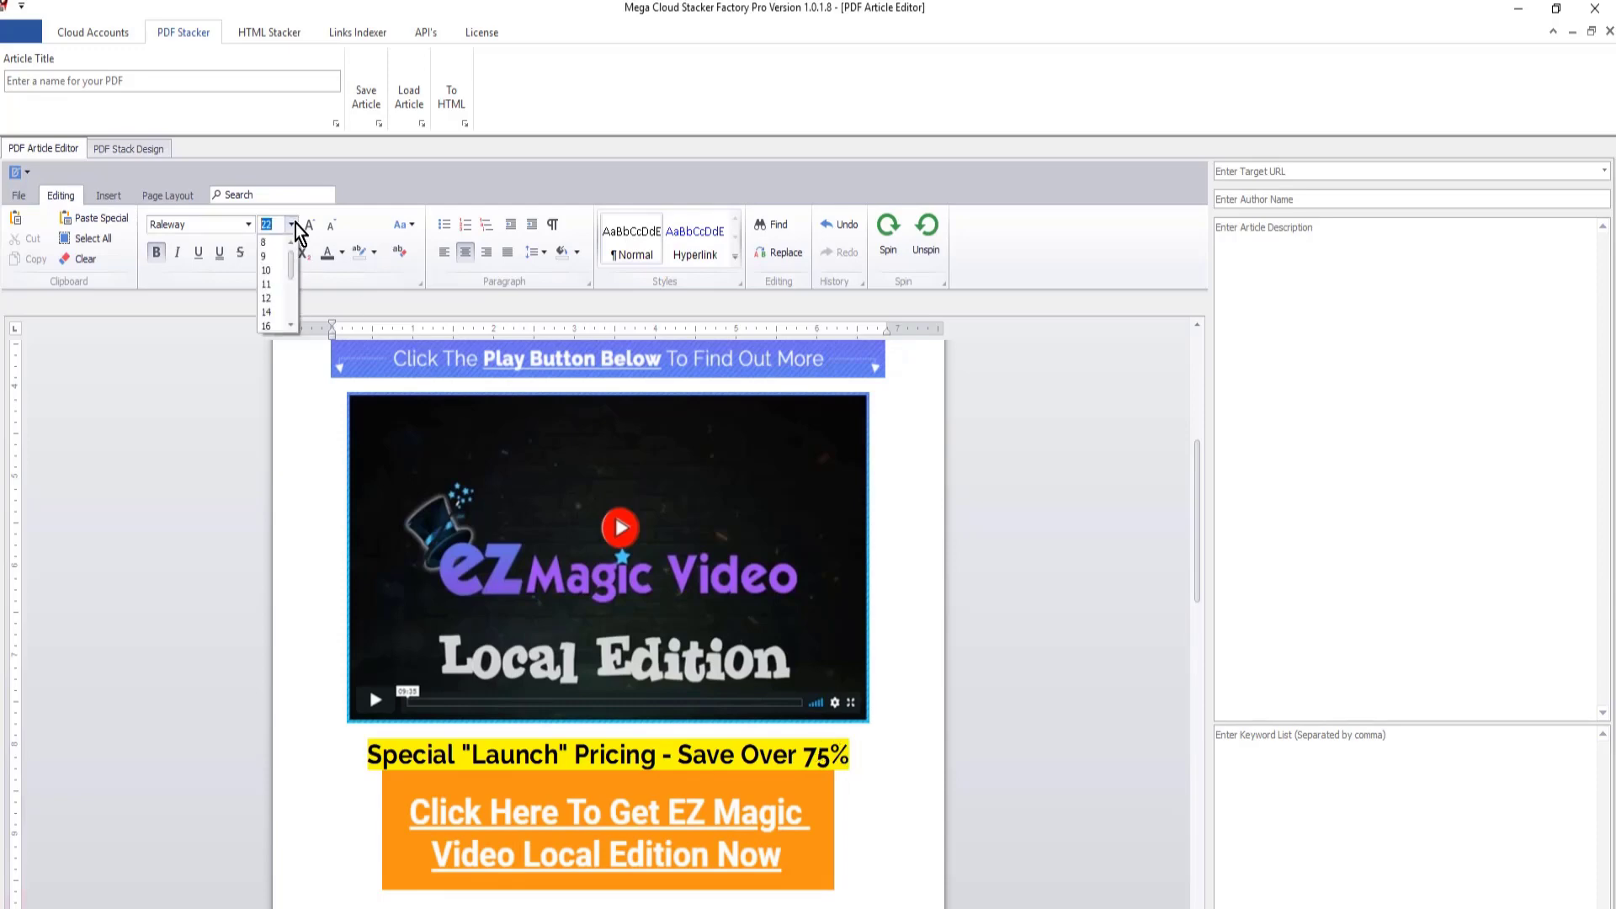
{"action": "left_click", "coordinate": [267, 272]}
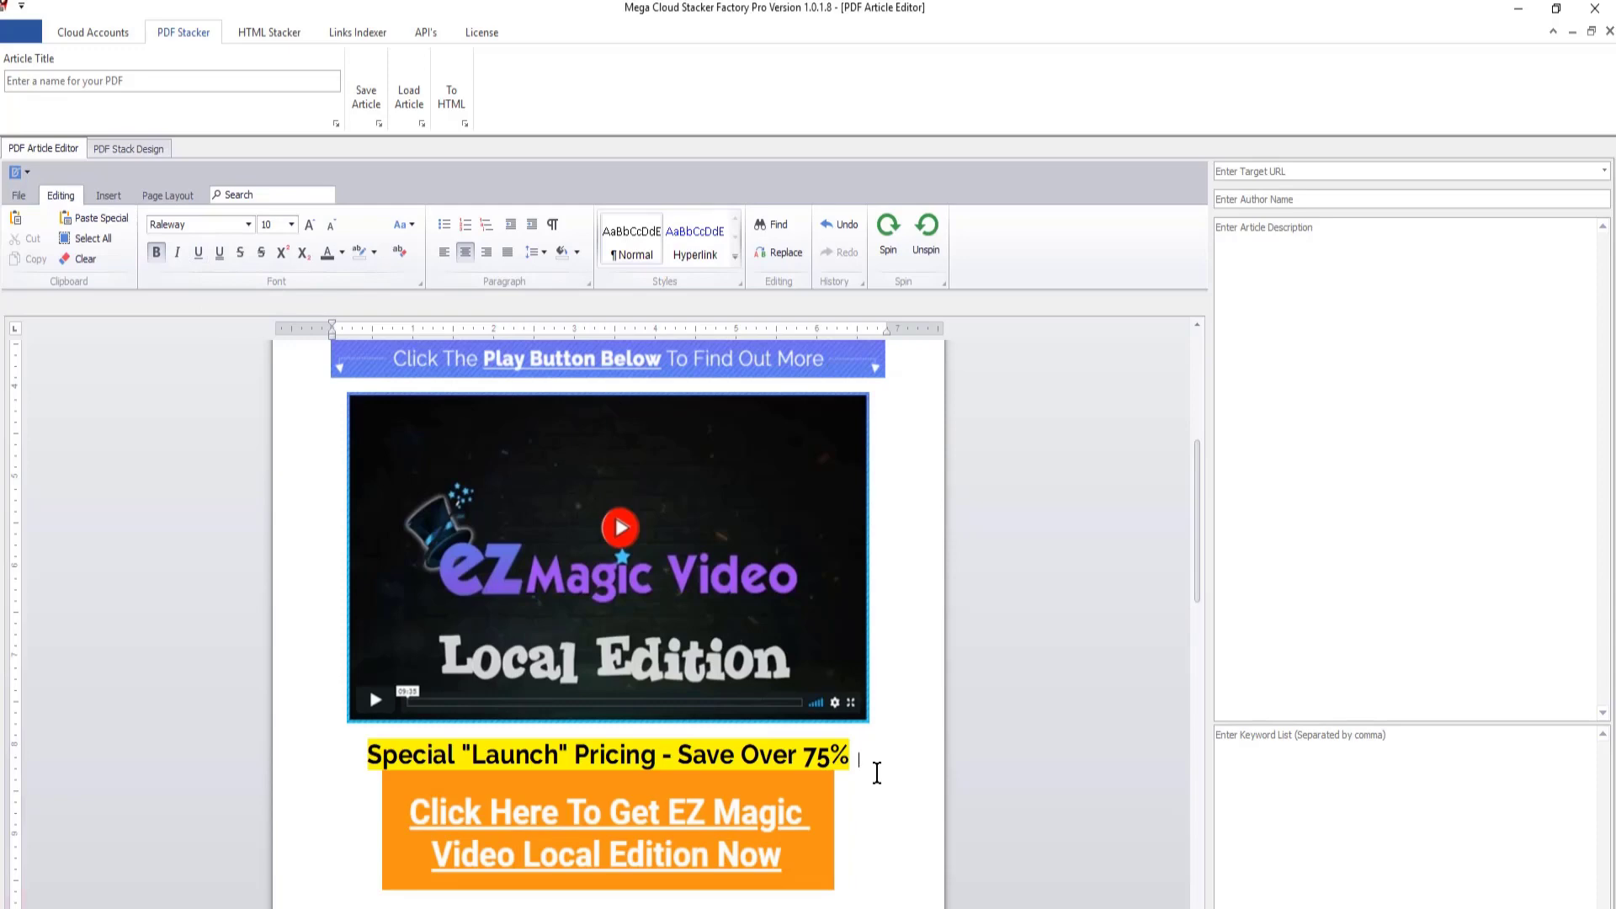
{"action": "key", "text": "Return"}
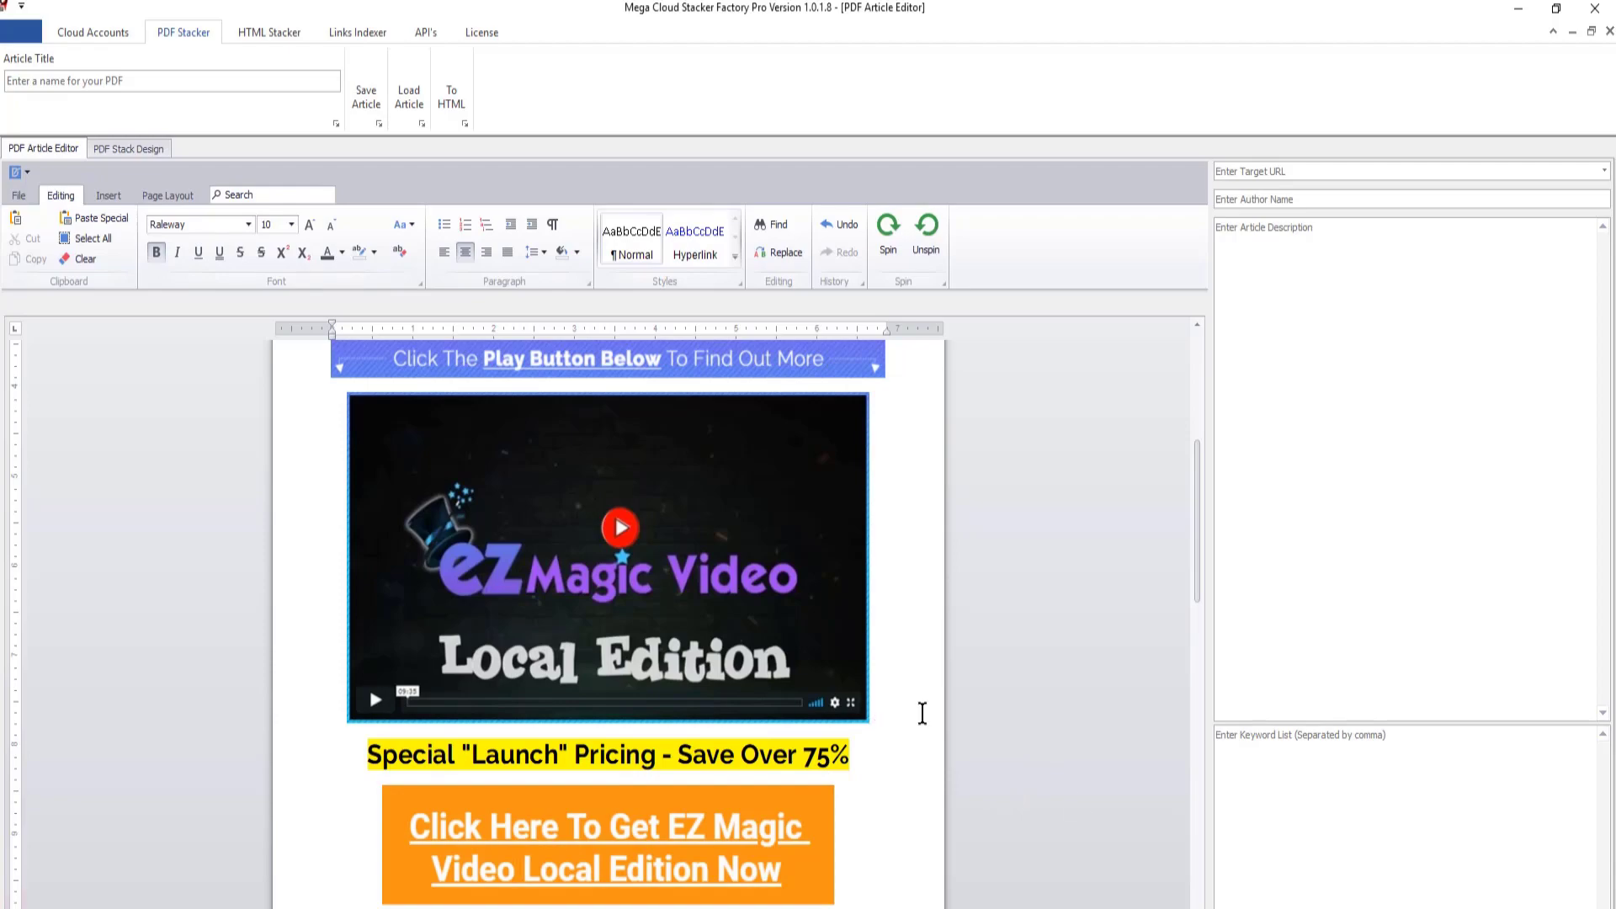
- Copy the "Imagine if you had the power to put together human spokesperson videos" heading from the EZVideoMagic Complete Word document
{"action": "key", "text": "alt+Tab"}
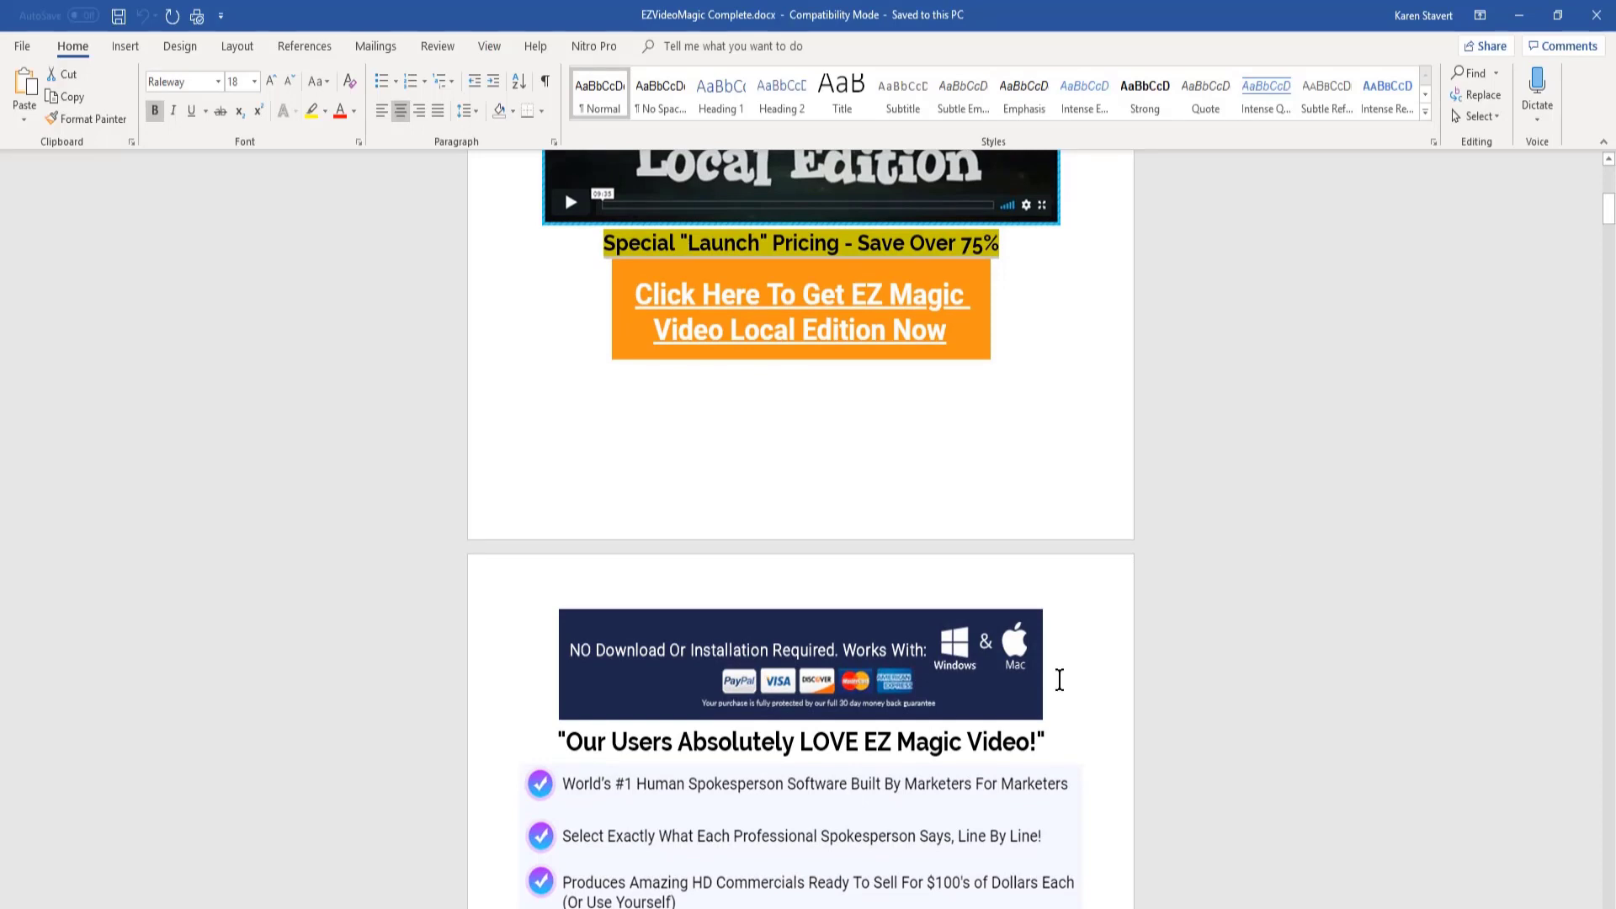
{"action": "scroll", "coordinate": [976, 740], "scroll_direction": "down", "scroll_amount": 3}
{"action": "scroll", "coordinate": [977, 739], "scroll_direction": "down", "scroll_amount": 2}
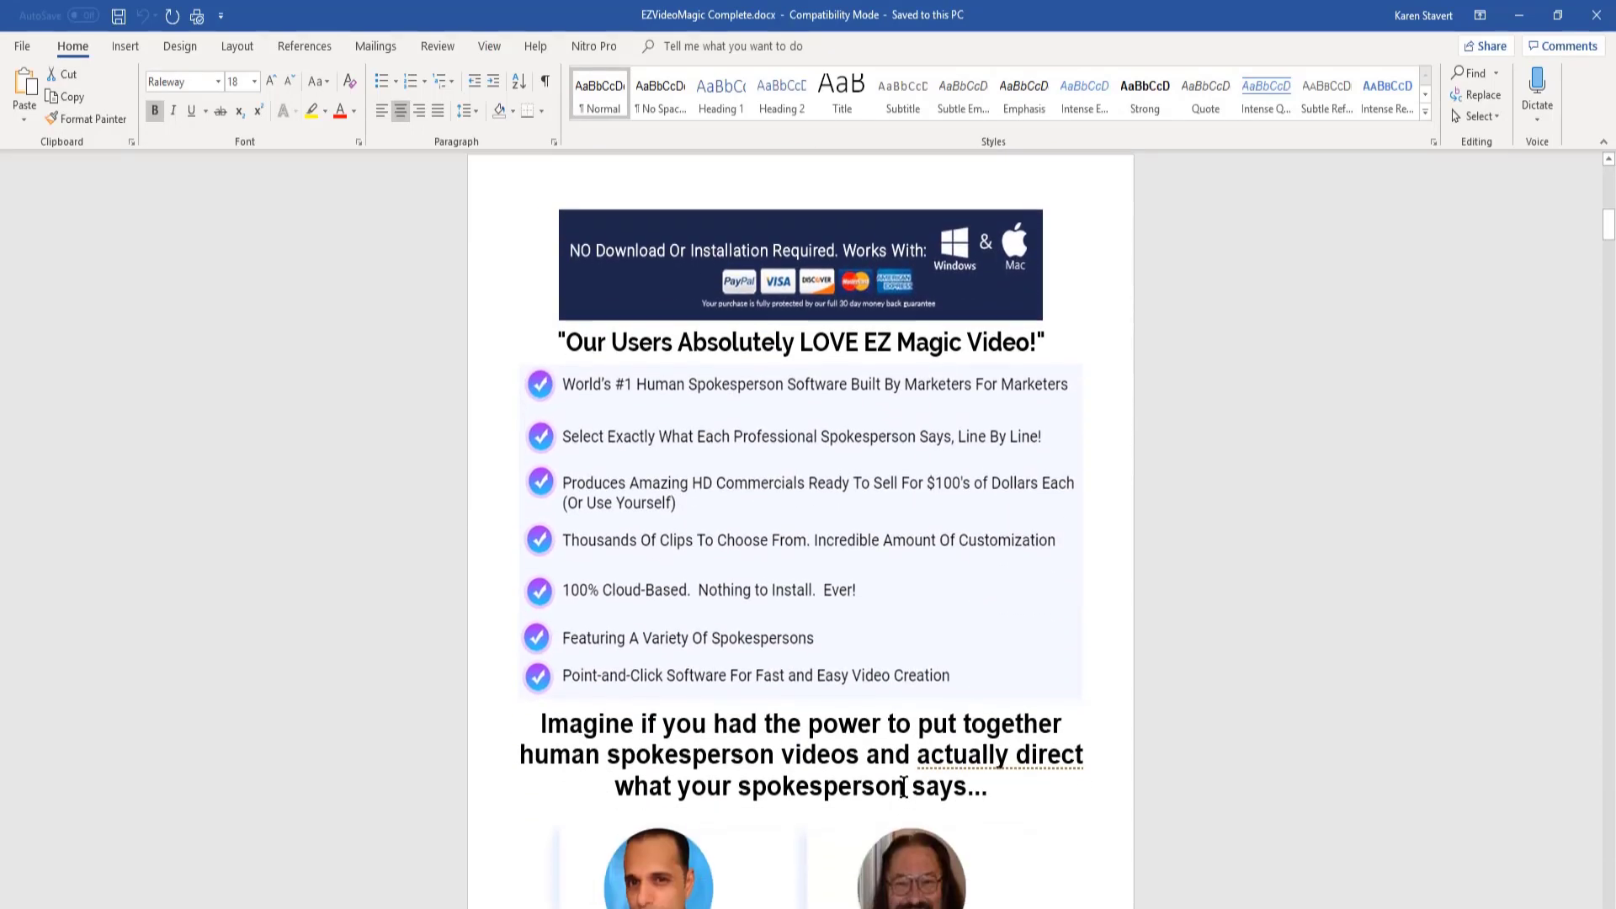
{"action": "left_click_drag", "start_coordinate": [993, 787], "coordinate": [508, 722]}
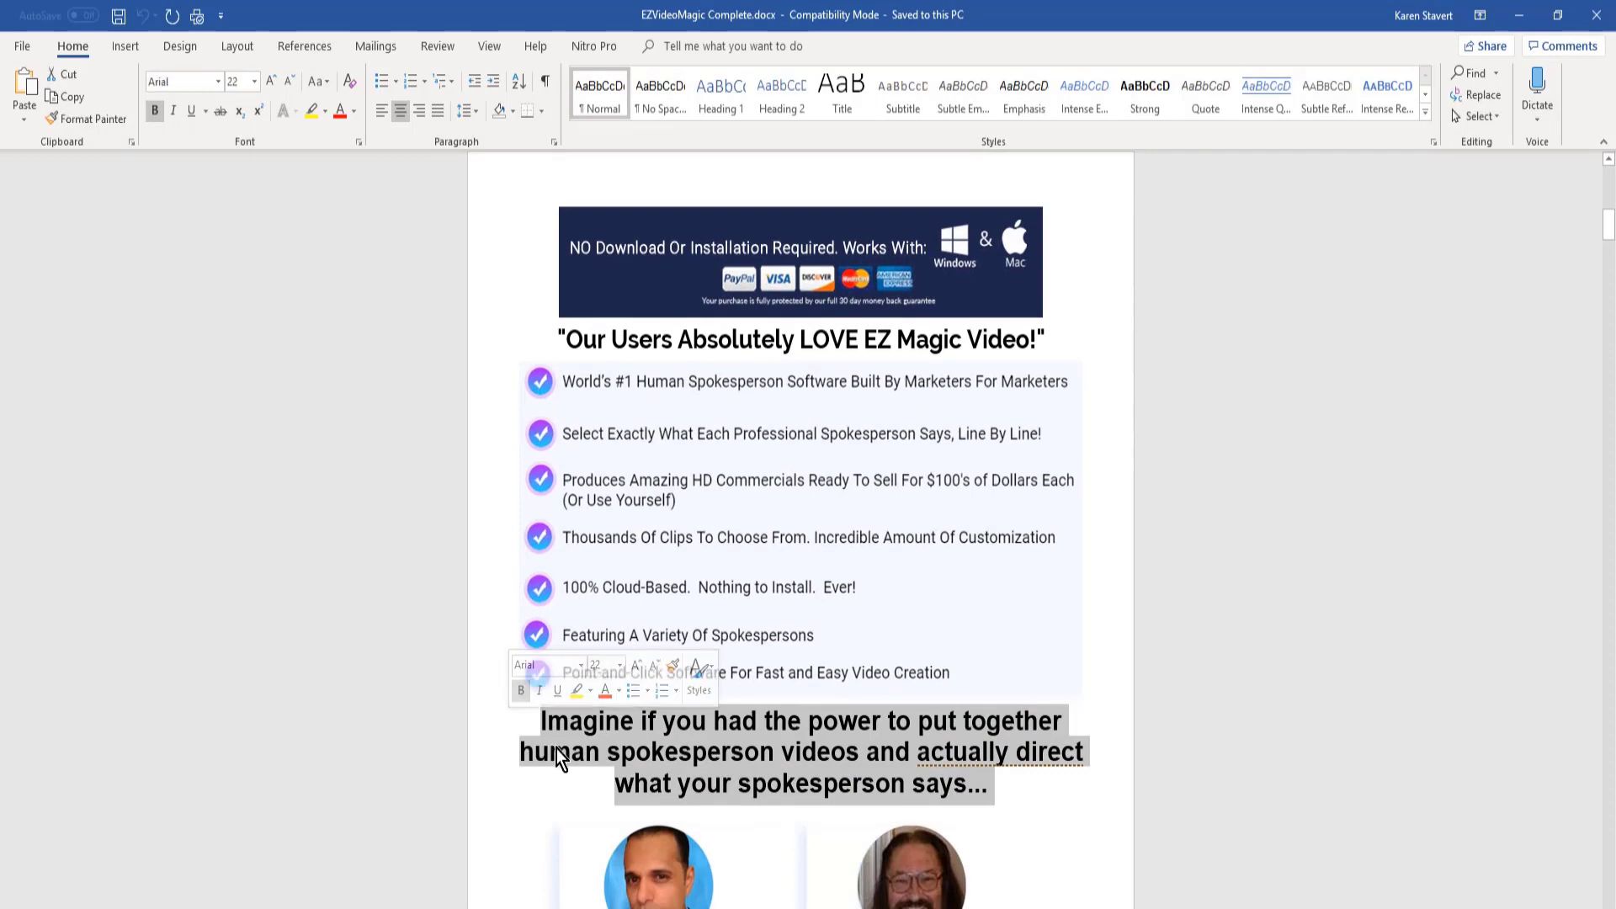
{"action": "key", "text": "ctrl+c"}
{"action": "key", "text": "alt+Tab"}
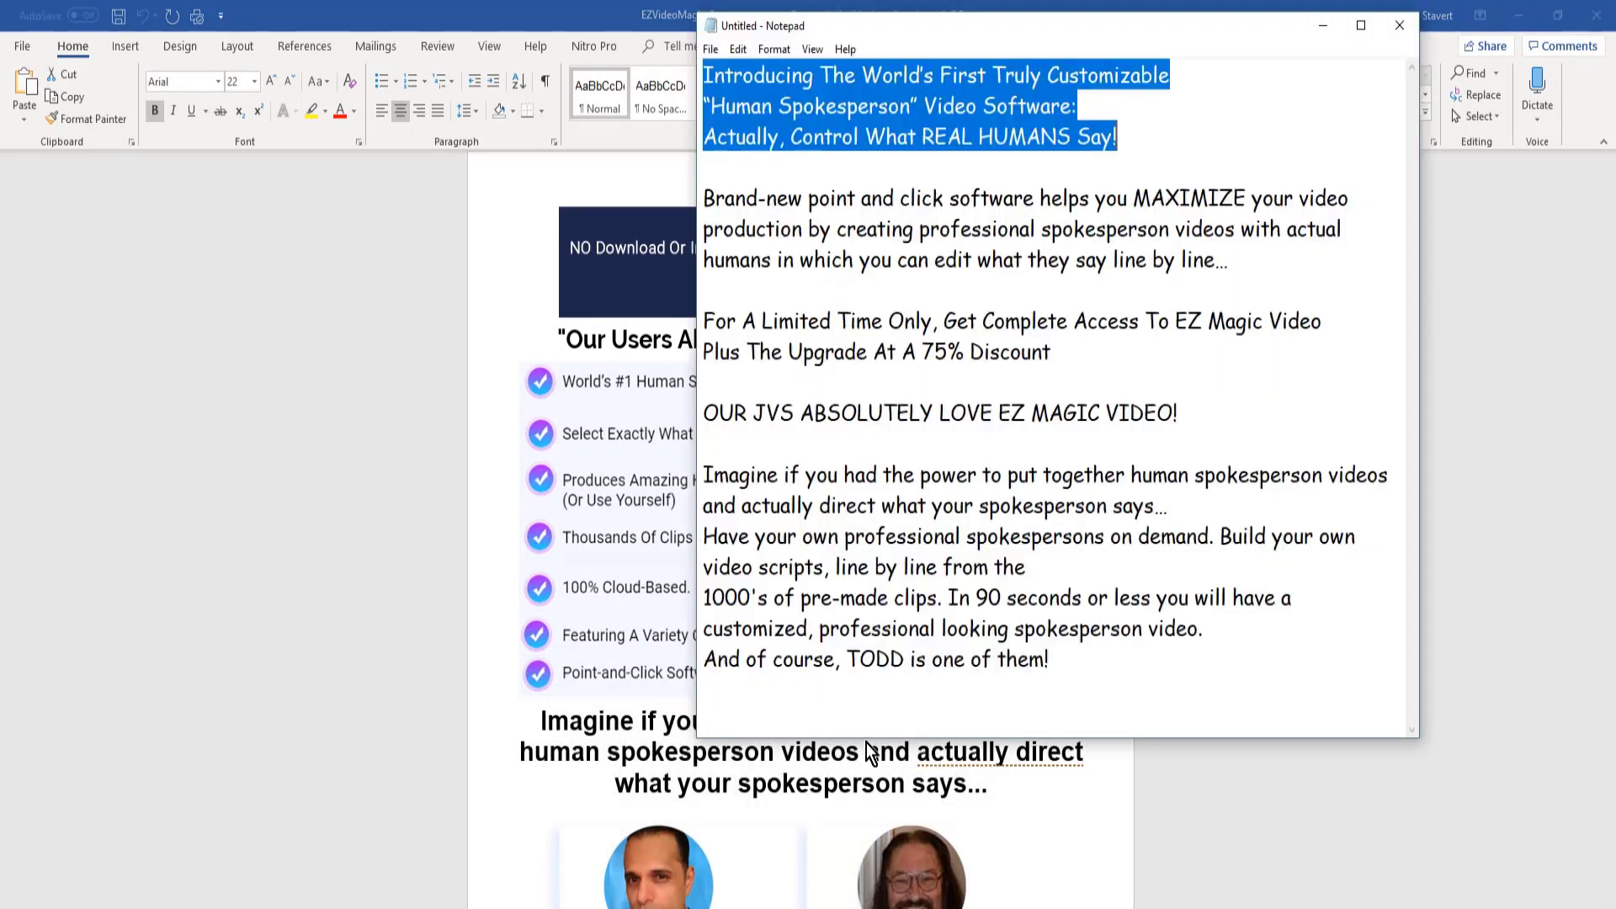
- Copy the "Brand-new point and click software" paragraph from Notepad and paste it below the orange picture in the Mega Cloud Stacker article
{"action": "left_click_drag", "start_coordinate": [1237, 265], "coordinate": [688, 200]}
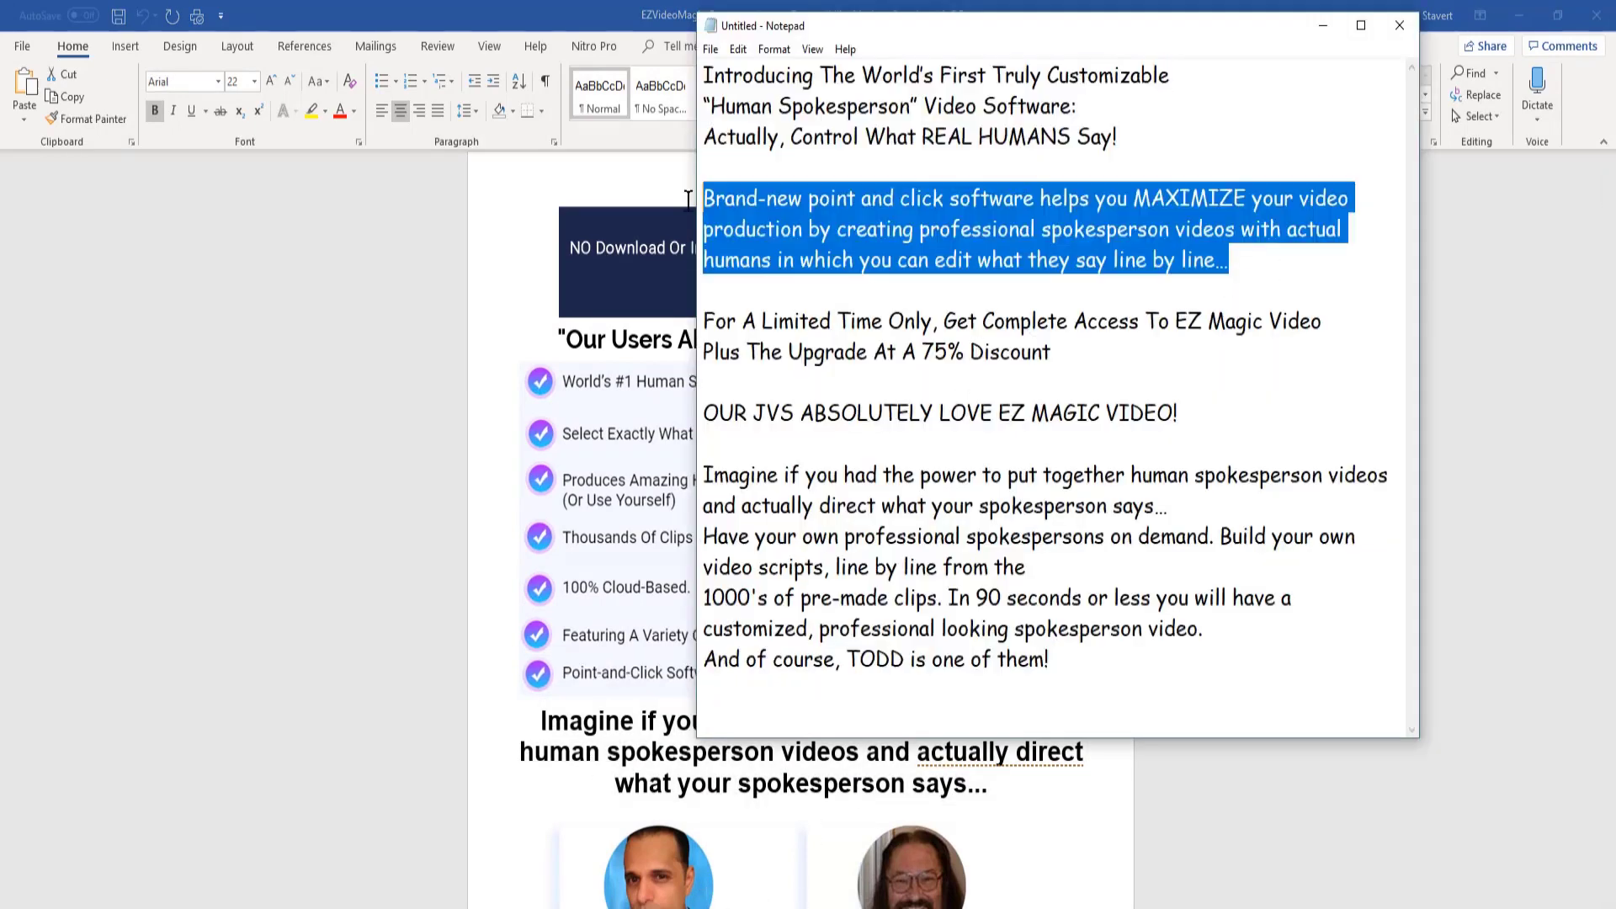
{"action": "right_click", "coordinate": [775, 226]}
{"action": "left_click", "coordinate": [643, 295]}
{"action": "key", "text": "alt+Tab"}
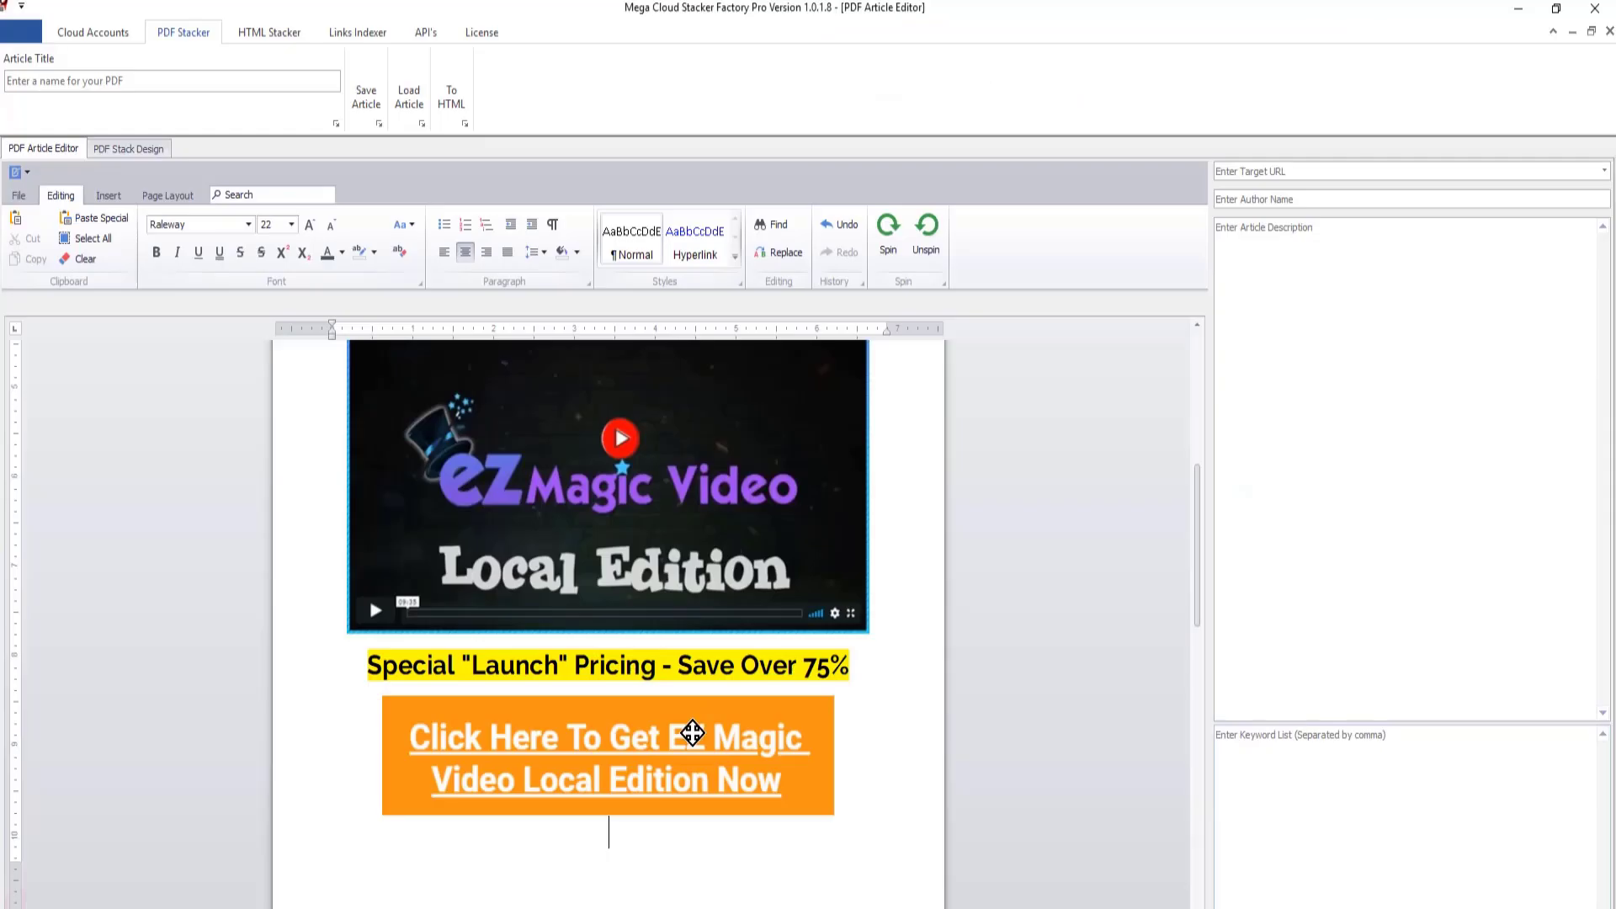
{"action": "scroll", "coordinate": [714, 880], "scroll_direction": "down", "scroll_amount": 3}
{"action": "left_click", "coordinate": [640, 787]}
{"action": "key", "text": "ctrl+v"}
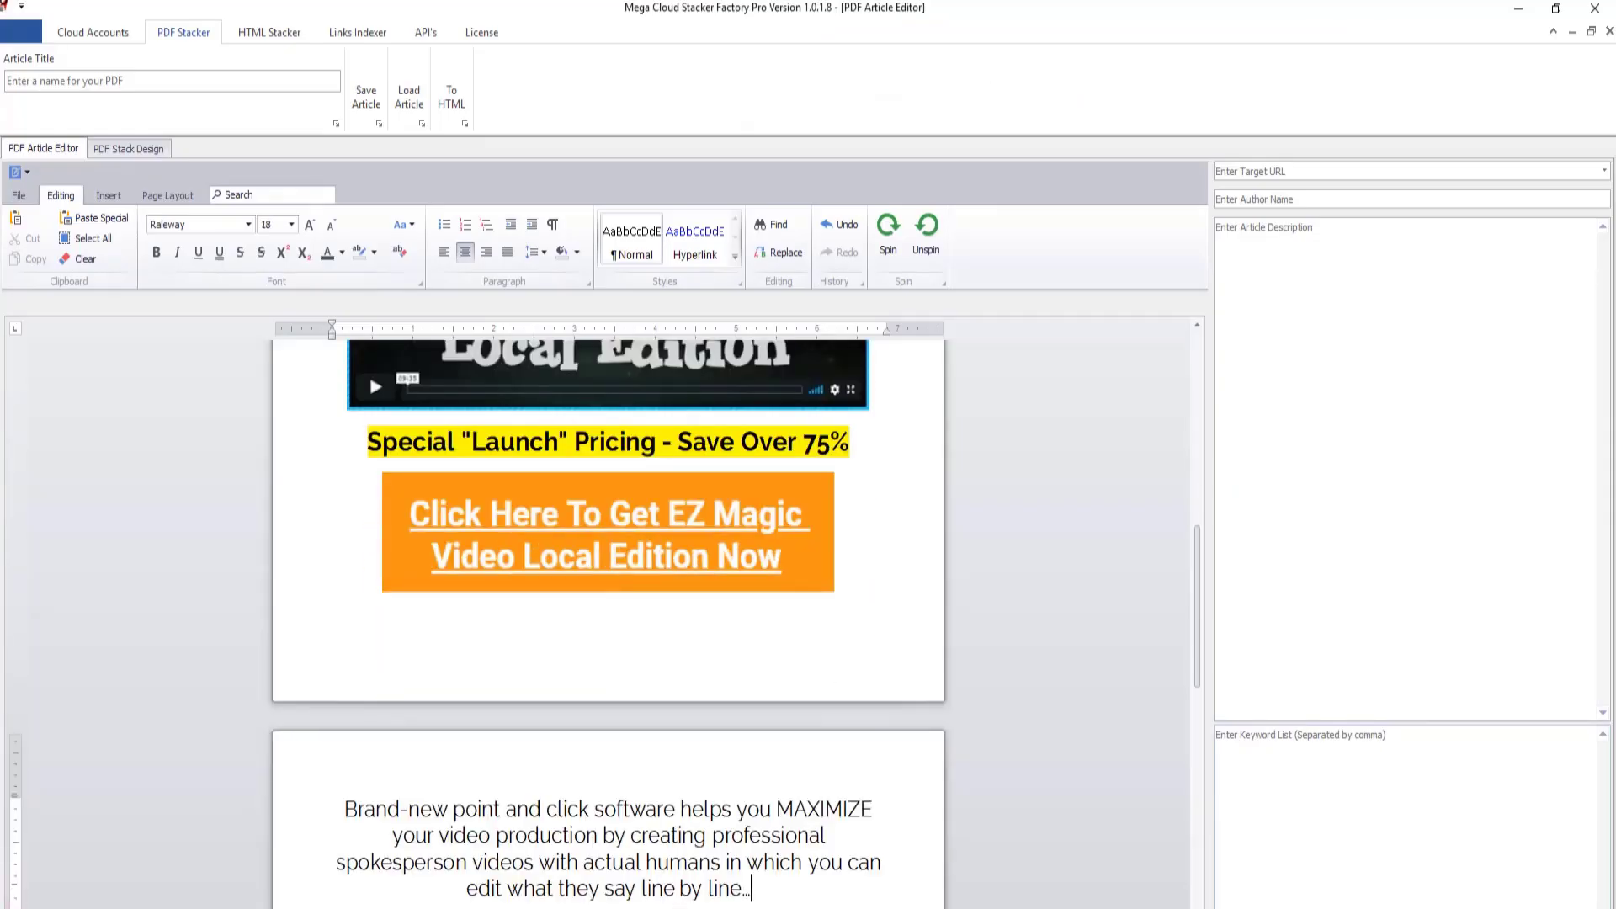
- Make the pasted "Brand-new point and click software" paragraph bold
{"action": "left_click_drag", "start_coordinate": [757, 889], "coordinate": [335, 757]}
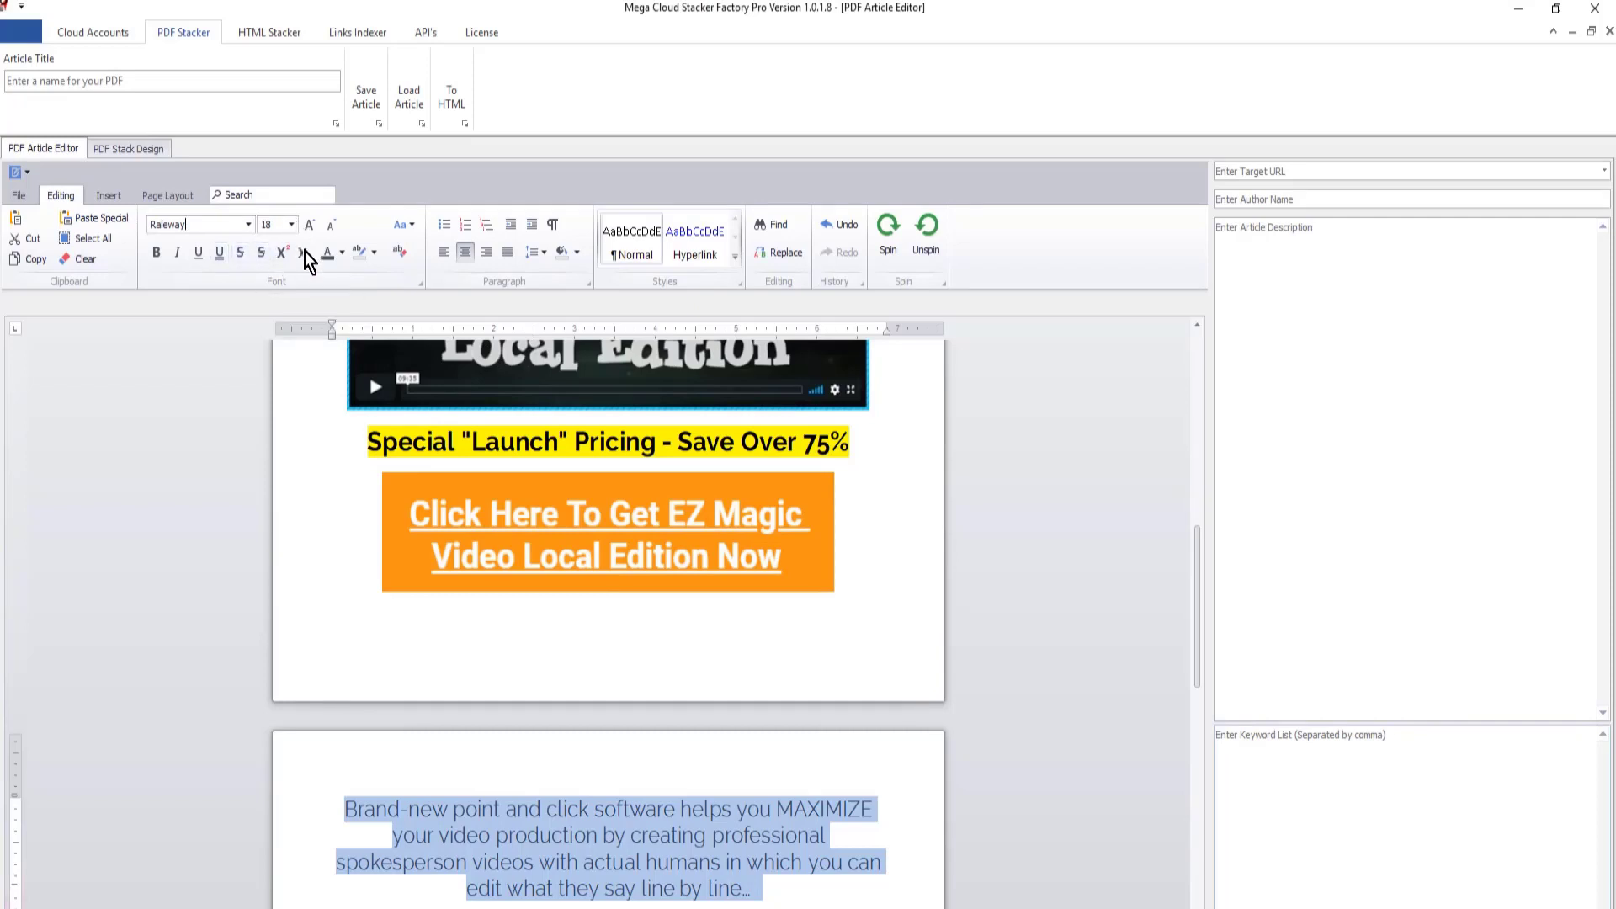
{"action": "left_click", "coordinate": [159, 253]}
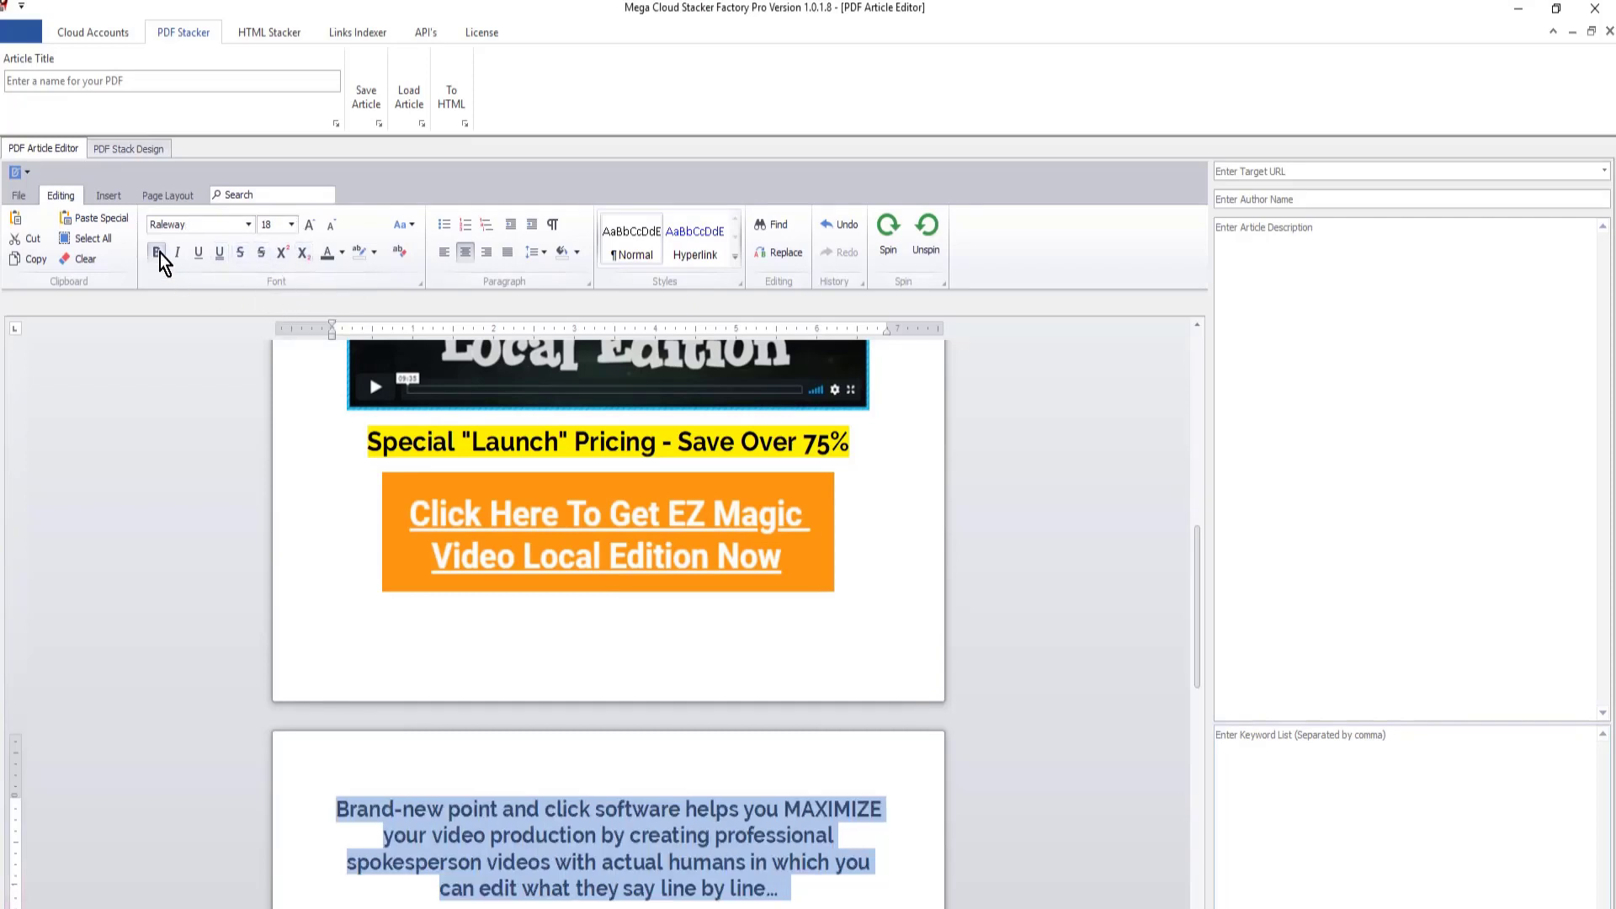
{"action": "left_click", "coordinate": [292, 224]}
{"action": "key", "text": "Escape"}
{"action": "left_click", "coordinate": [887, 881]}
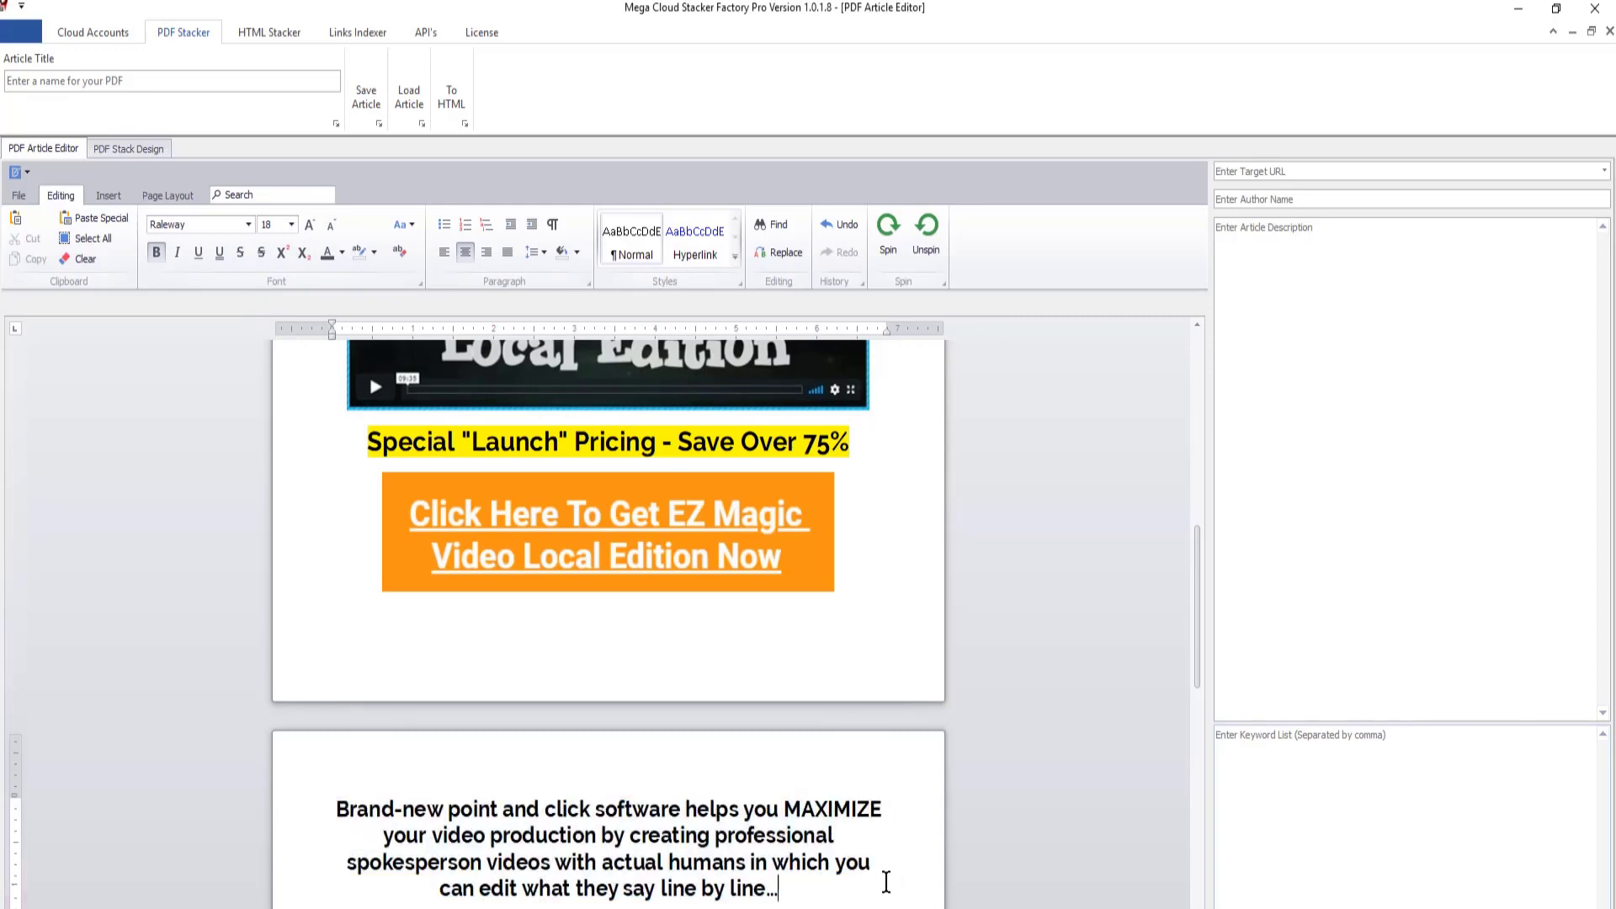
{"action": "scroll", "coordinate": [808, 866], "scroll_direction": "down", "scroll_amount": 2}
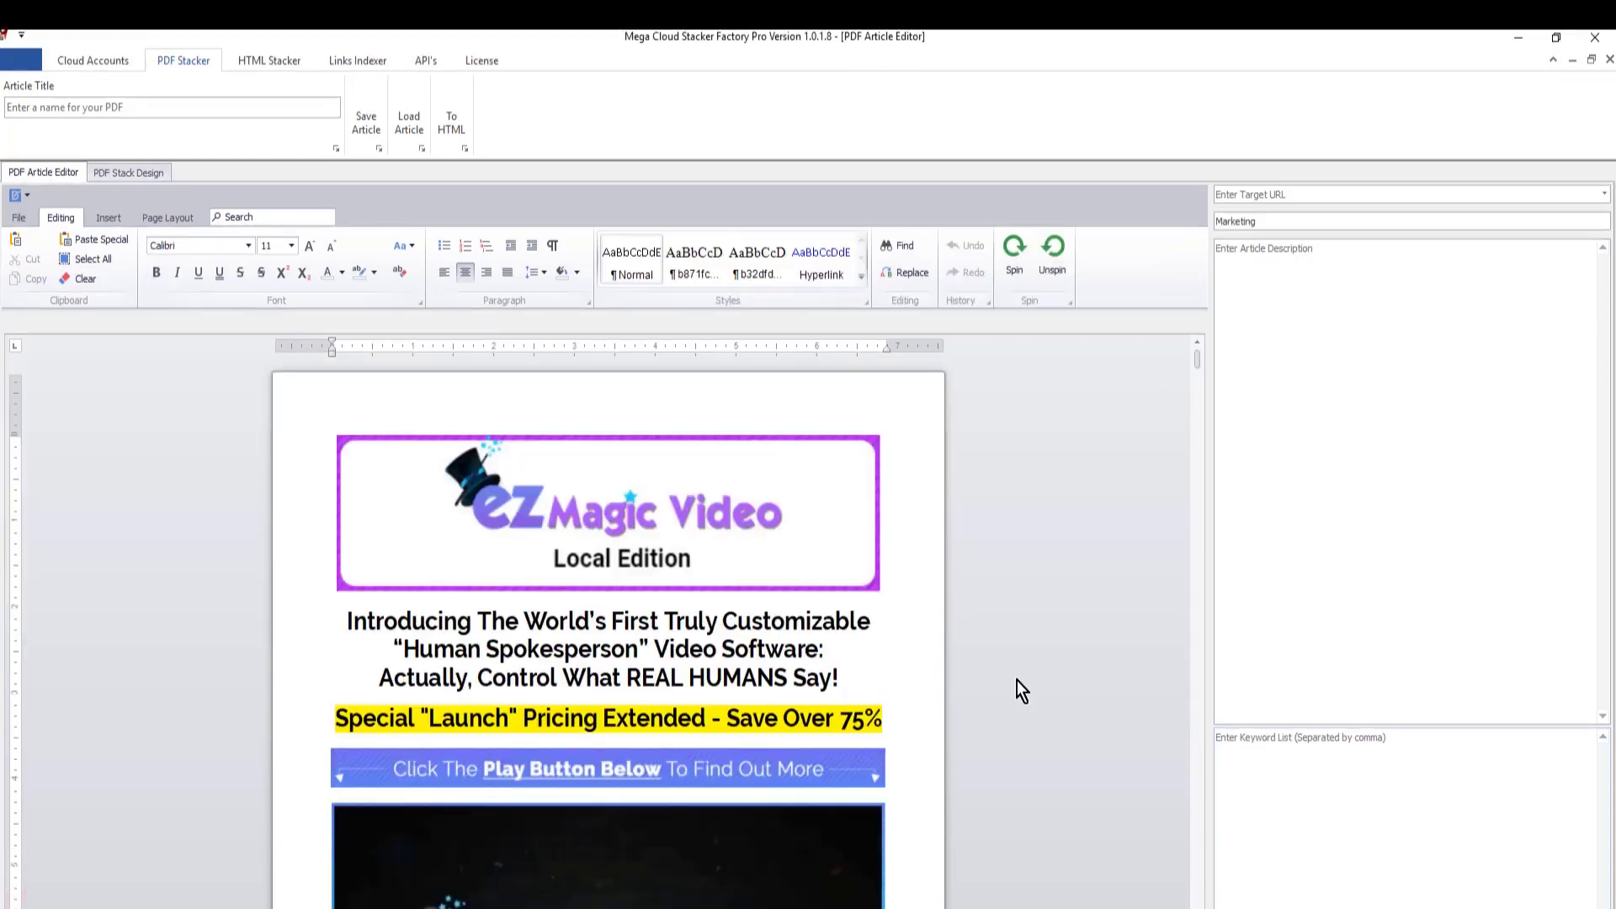
- Set the title of the completed article to ezMagicVideo, using the saved clip in Clipdiary
{"action": "scroll", "coordinate": [1036, 681], "scroll_direction": "down", "scroll_amount": 6}
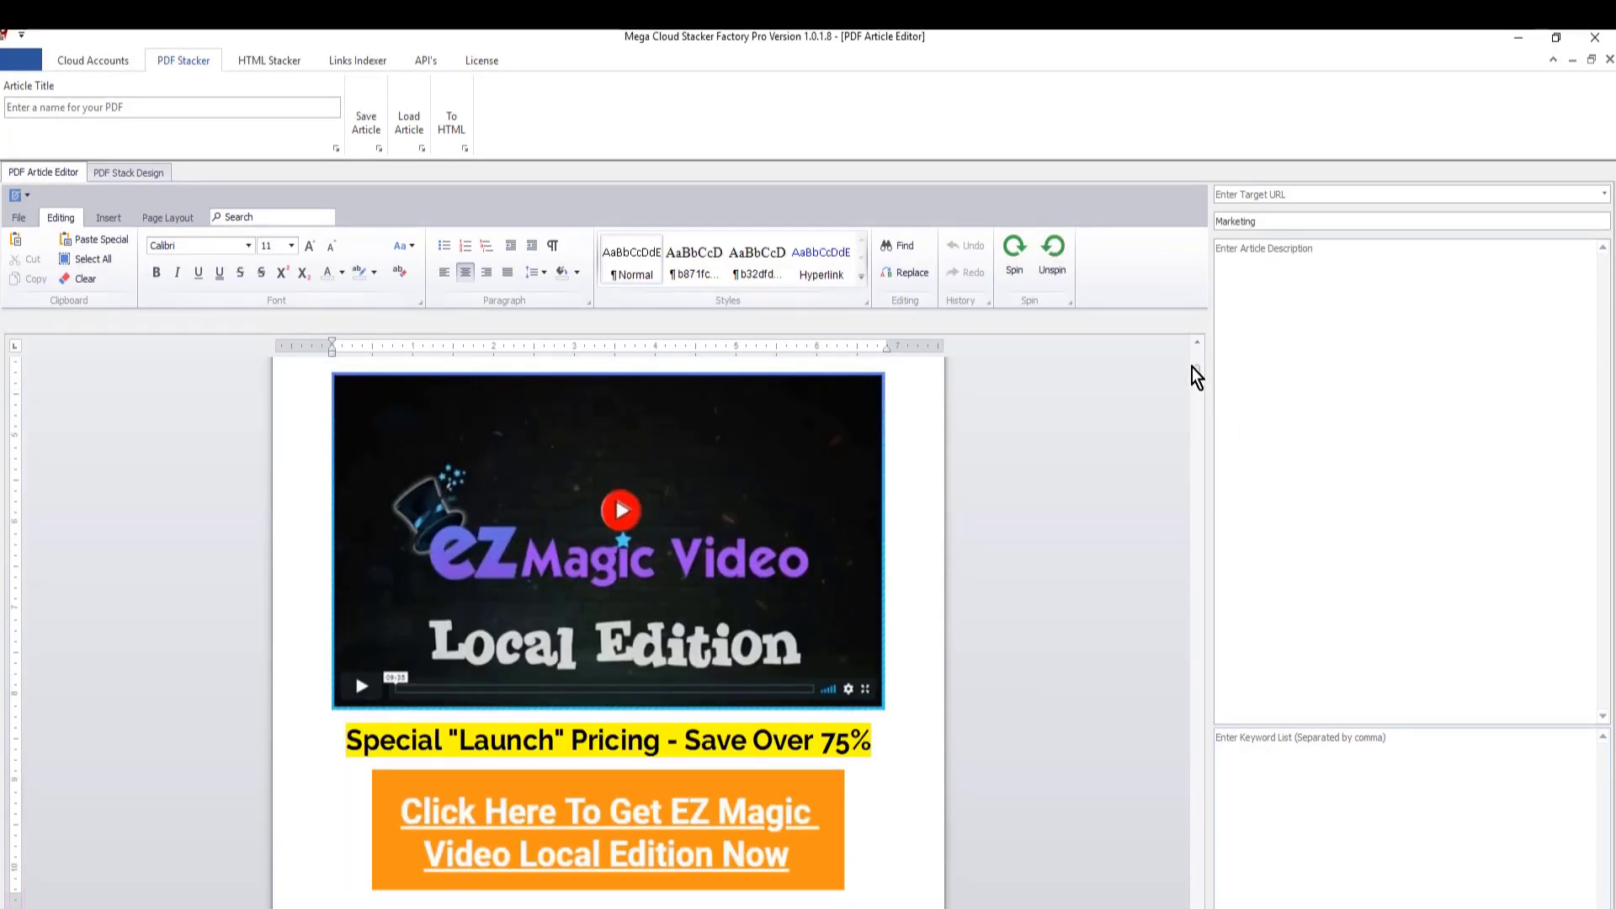
{"action": "left_click_drag", "start_coordinate": [1196, 372], "coordinate": [1197, 812]}
{"action": "left_click", "coordinate": [146, 104]}
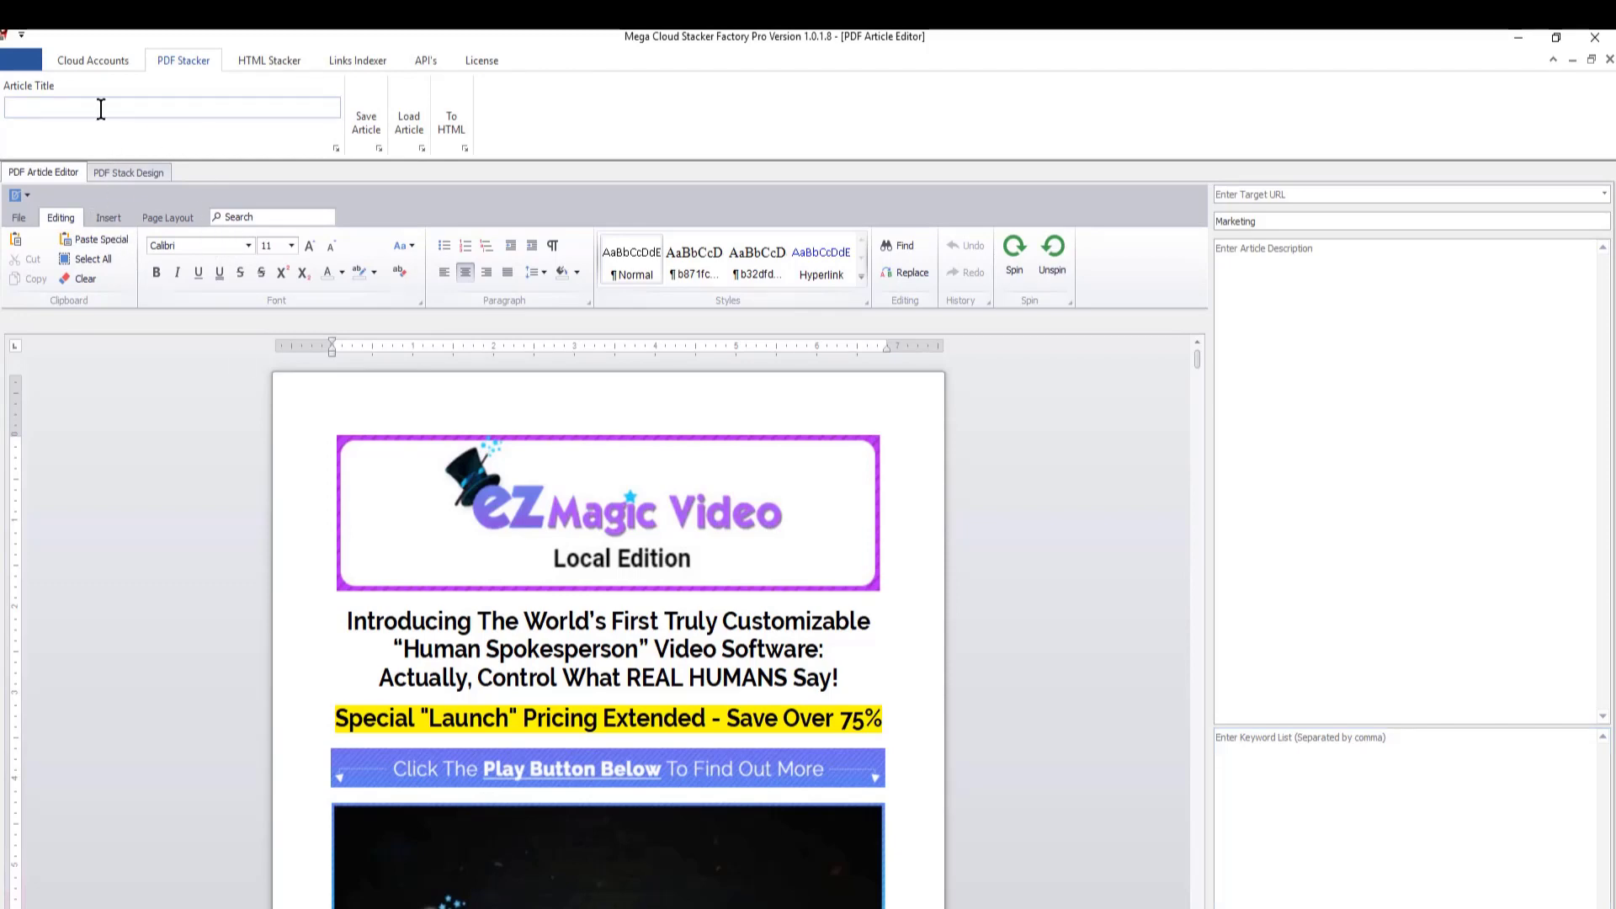
{"action": "left_click", "coordinate": [781, 81]}
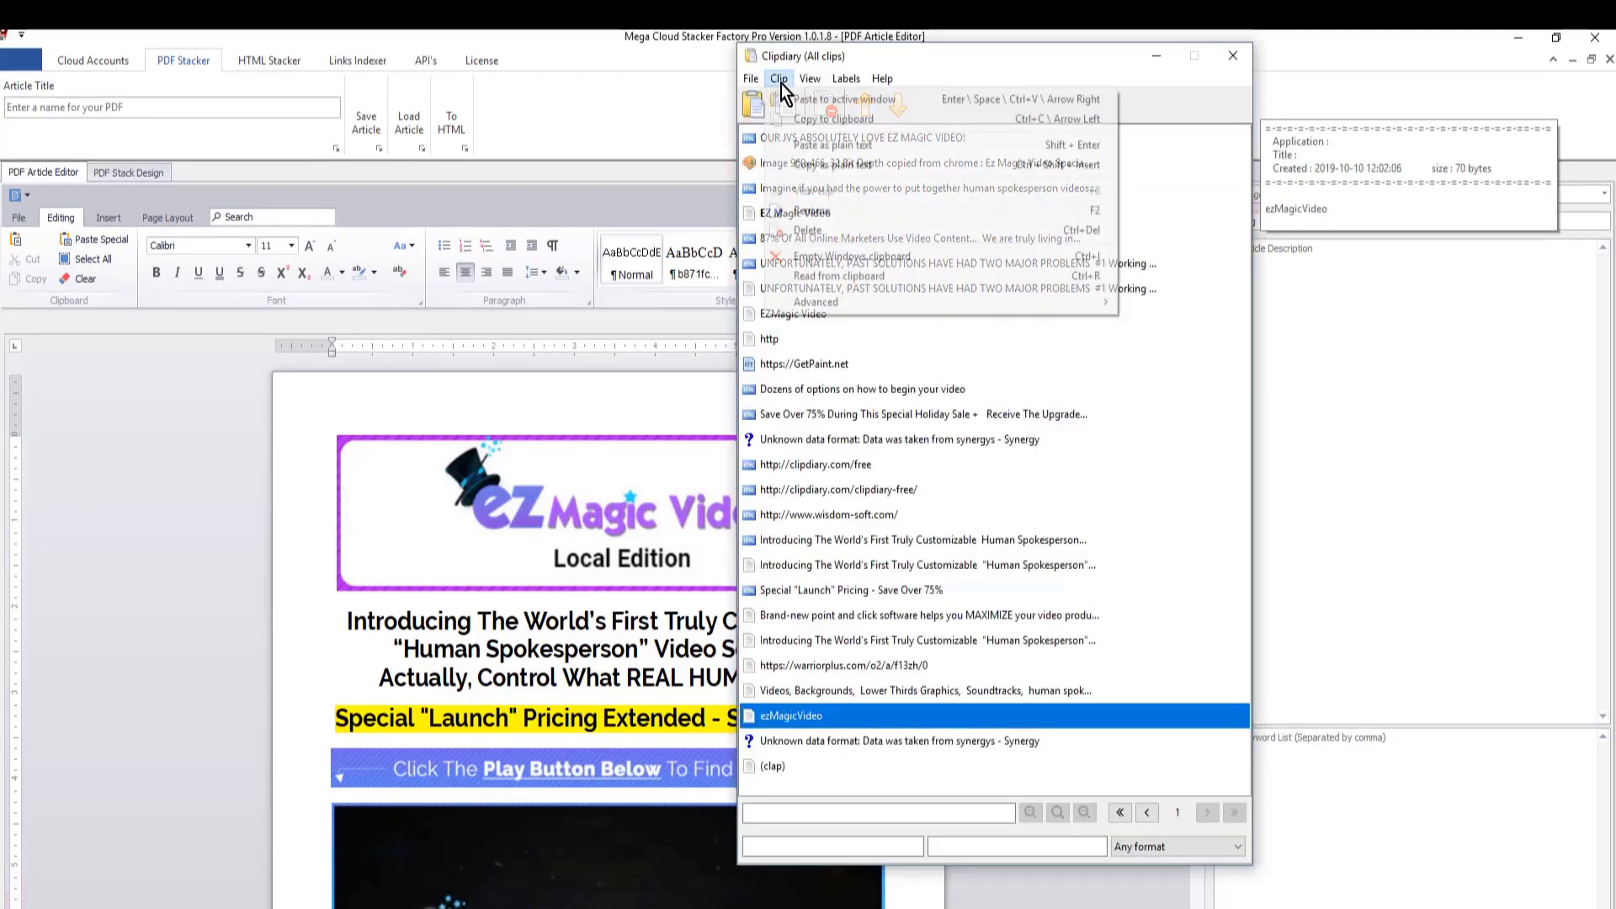
{"action": "left_click", "coordinate": [794, 124]}
{"action": "left_click", "coordinate": [104, 103]}
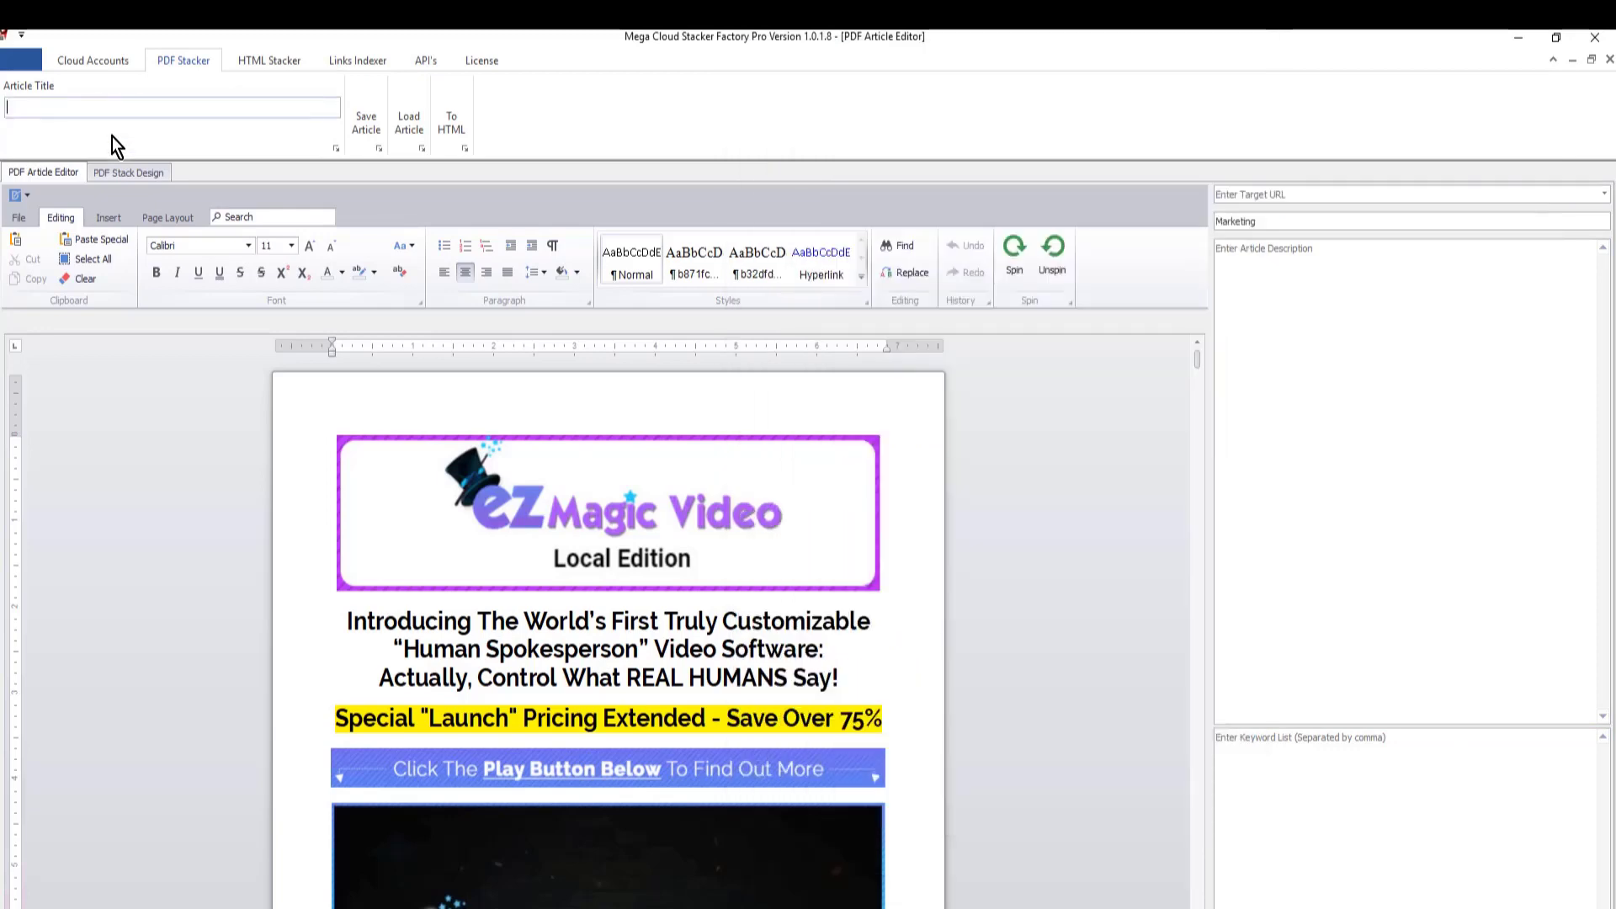
{"action": "key", "text": "ctrl+v"}
{"action": "left_click", "coordinate": [1378, 193]}
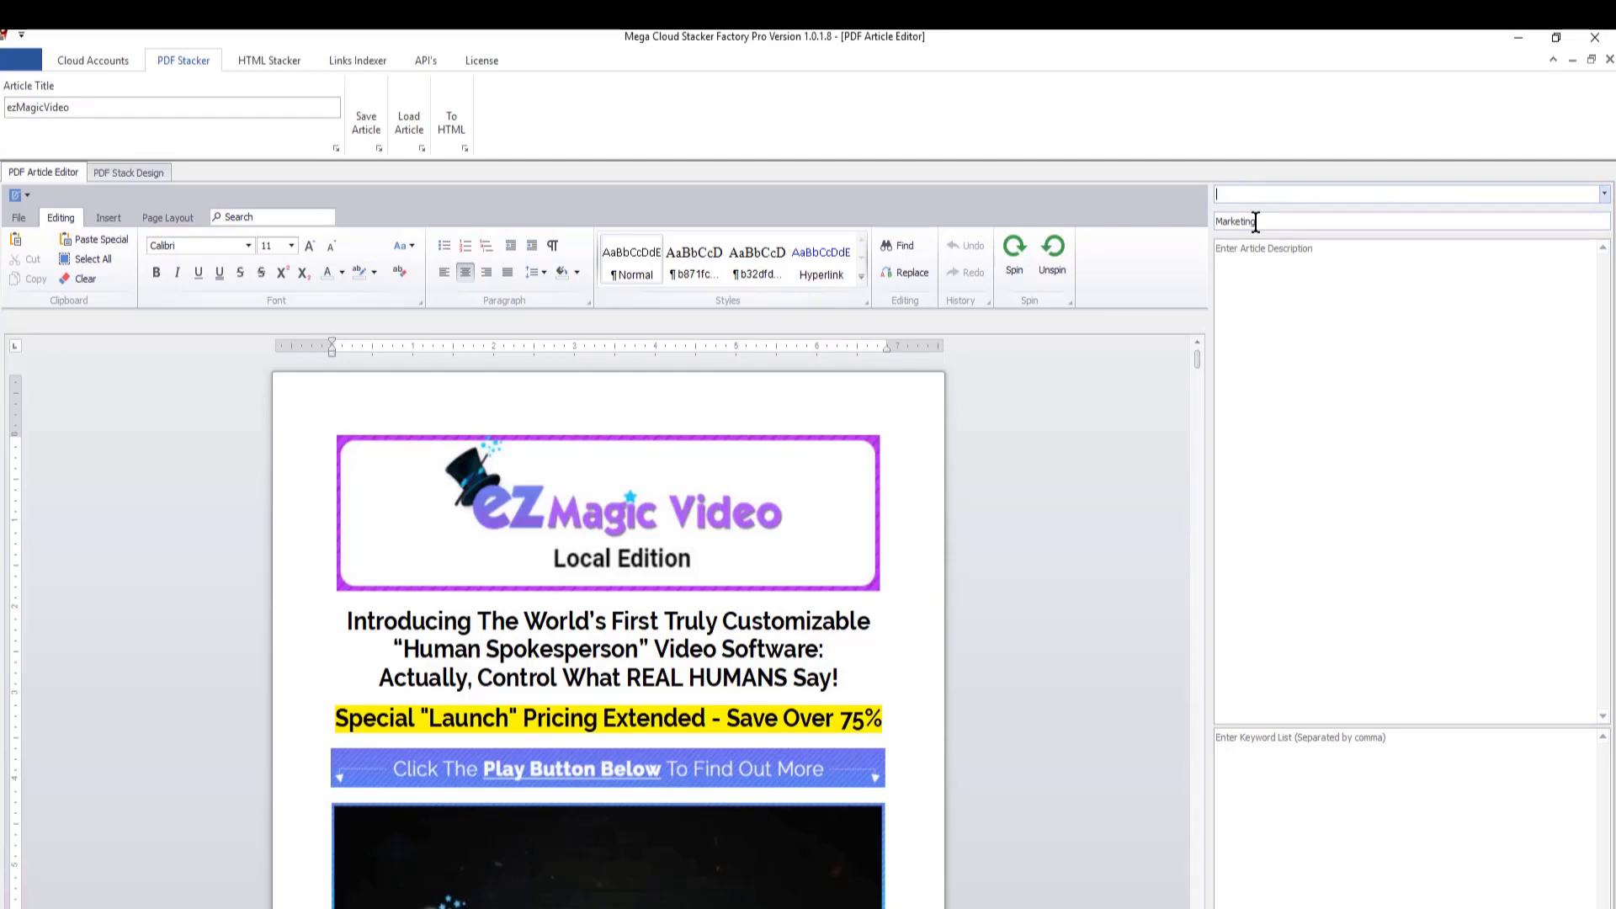
{"action": "key", "text": "ctrl+d"}
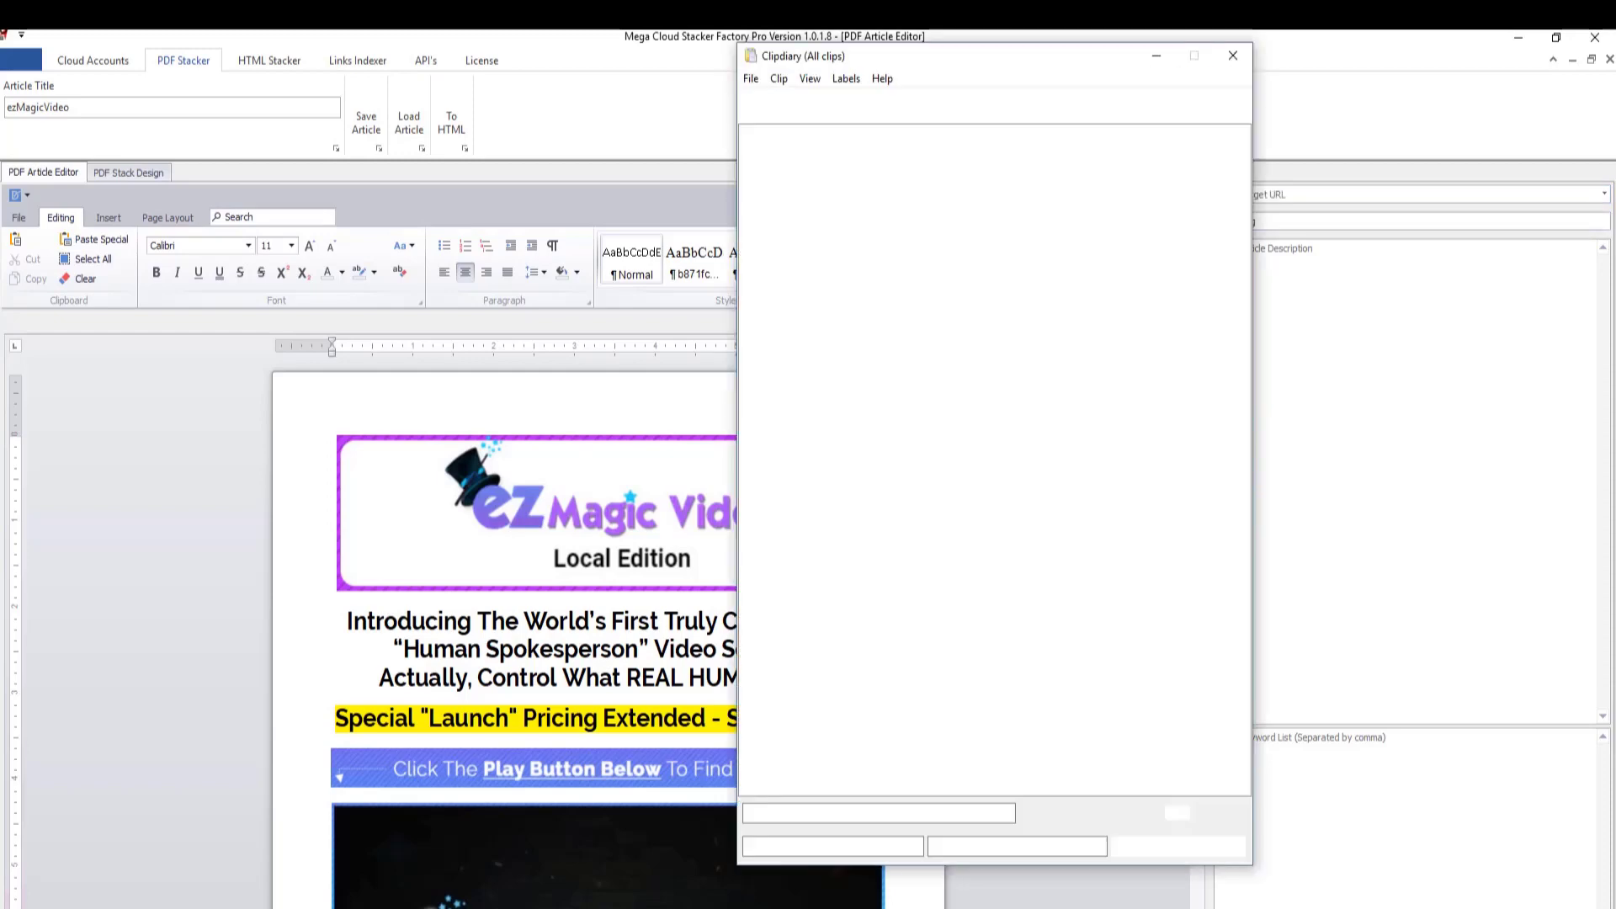
{"action": "double_click", "coordinate": [842, 664]}
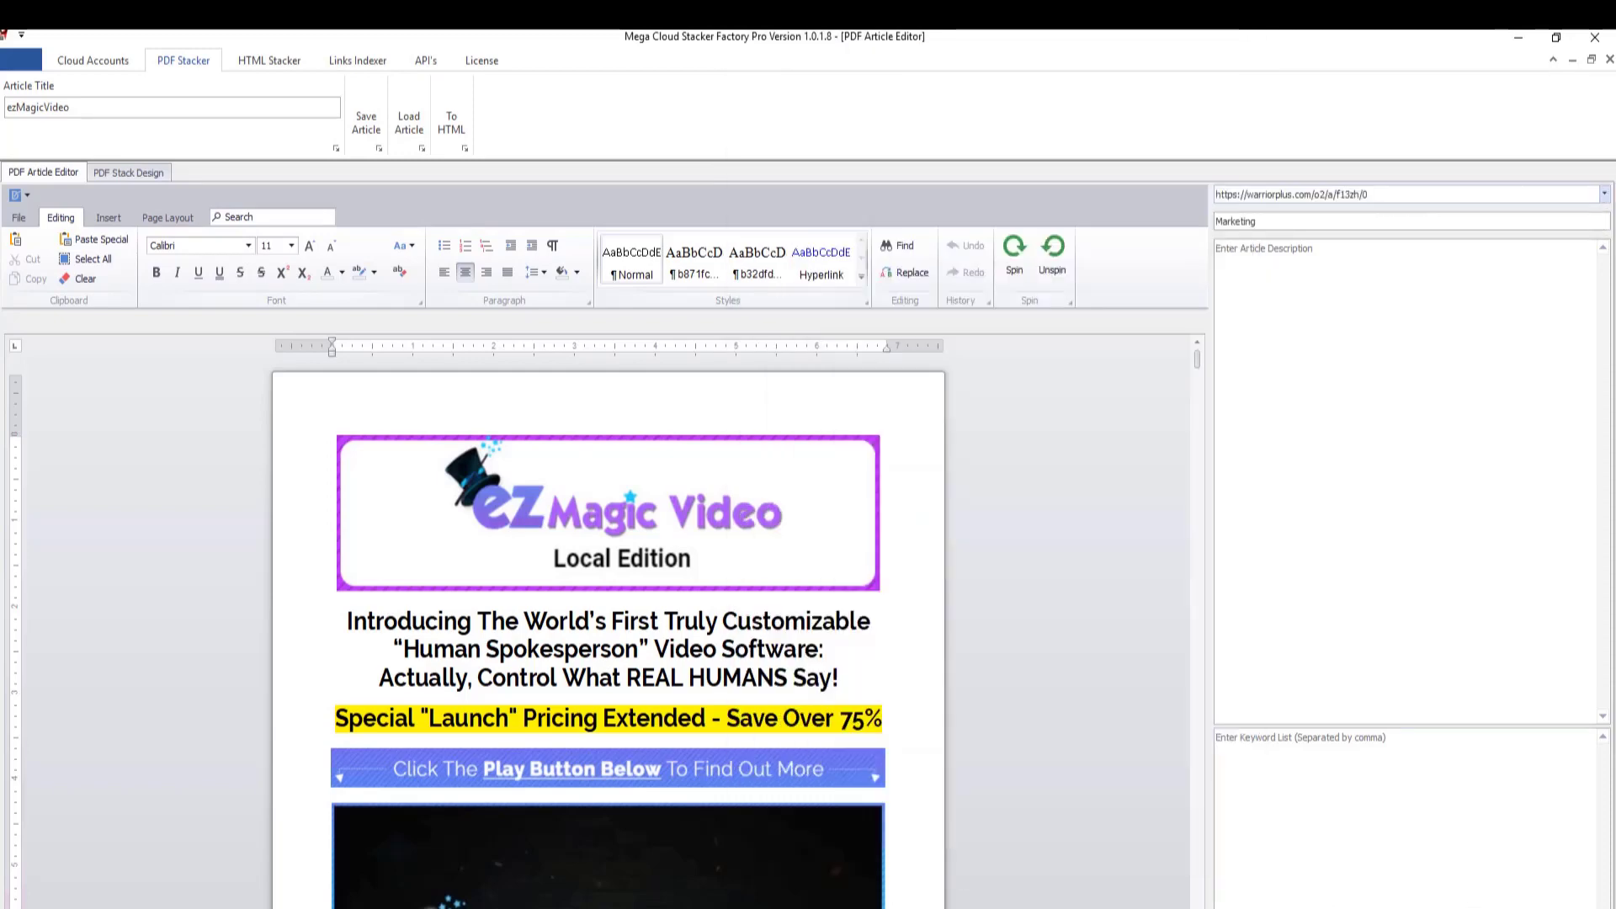
{"action": "key", "text": "ctrl+d"}
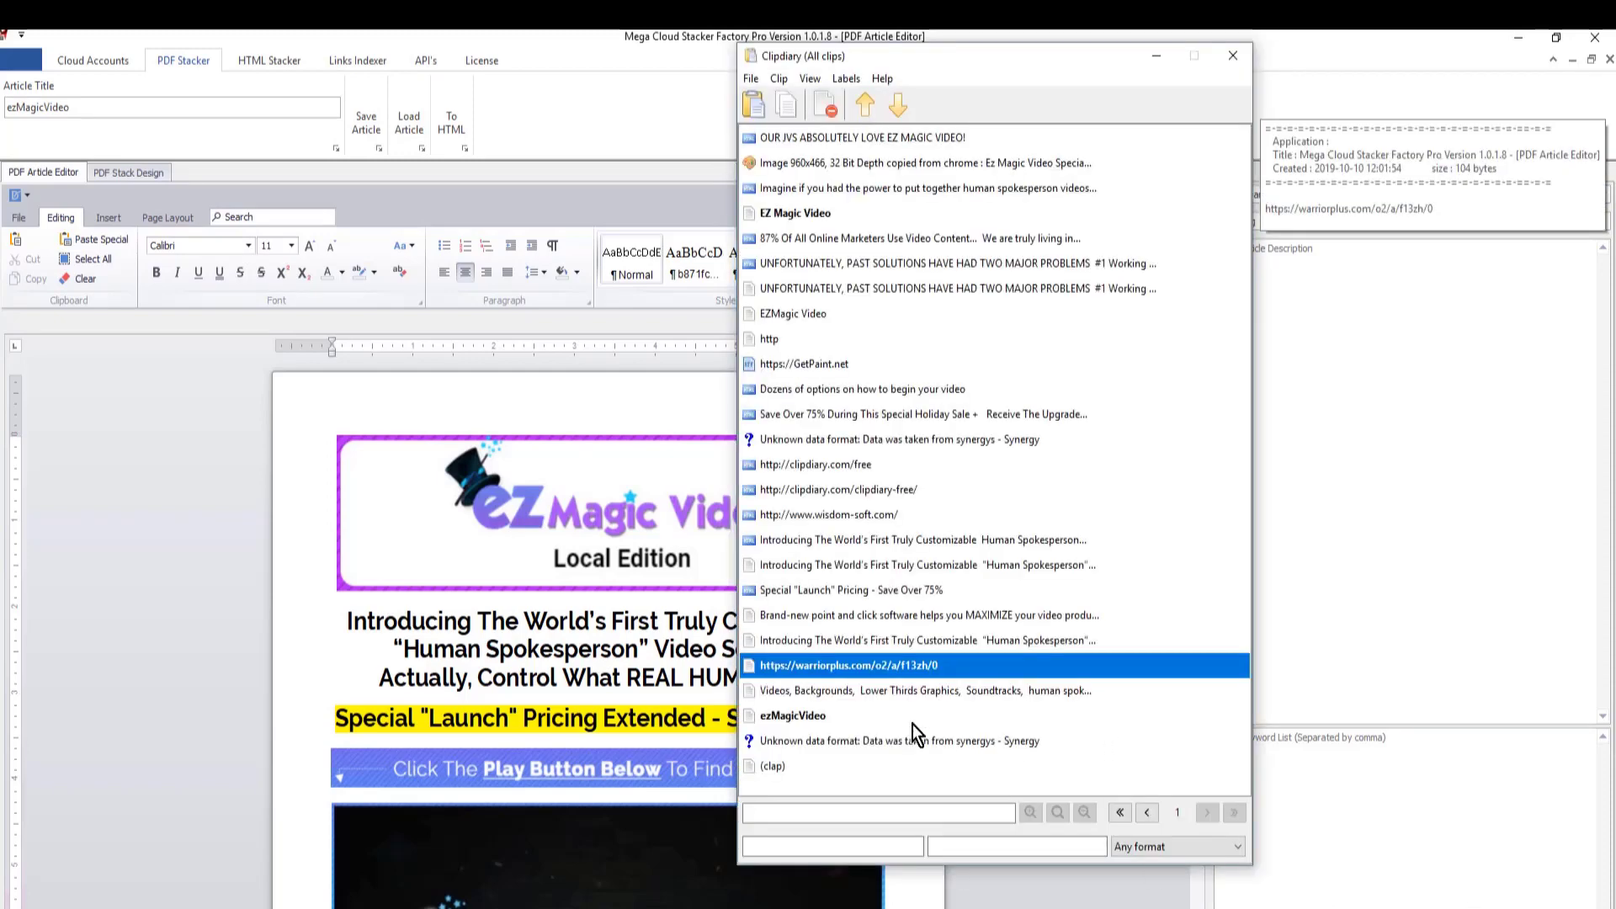
{"action": "double_click", "coordinate": [913, 642]}
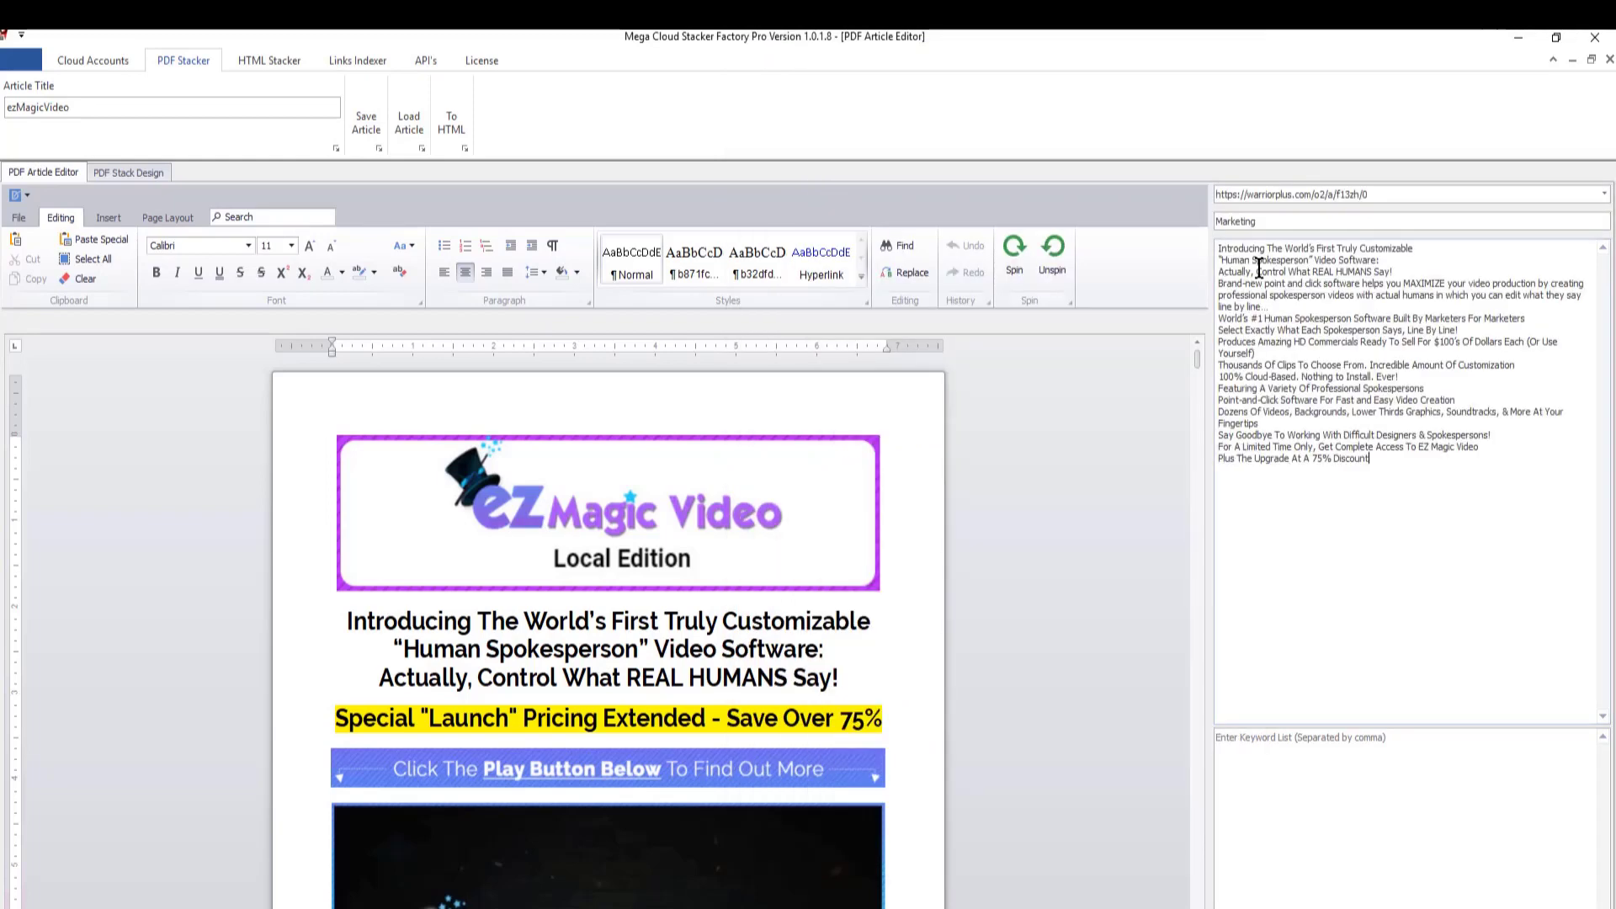
- Fill the article's keyword list with the saved clip of keywords running from "Videos, Backgrounds, Lower Thirds Graphics" to "niche Marketing"
{"action": "key", "text": "ctrl+d"}
{"action": "left_click", "coordinate": [882, 665]}
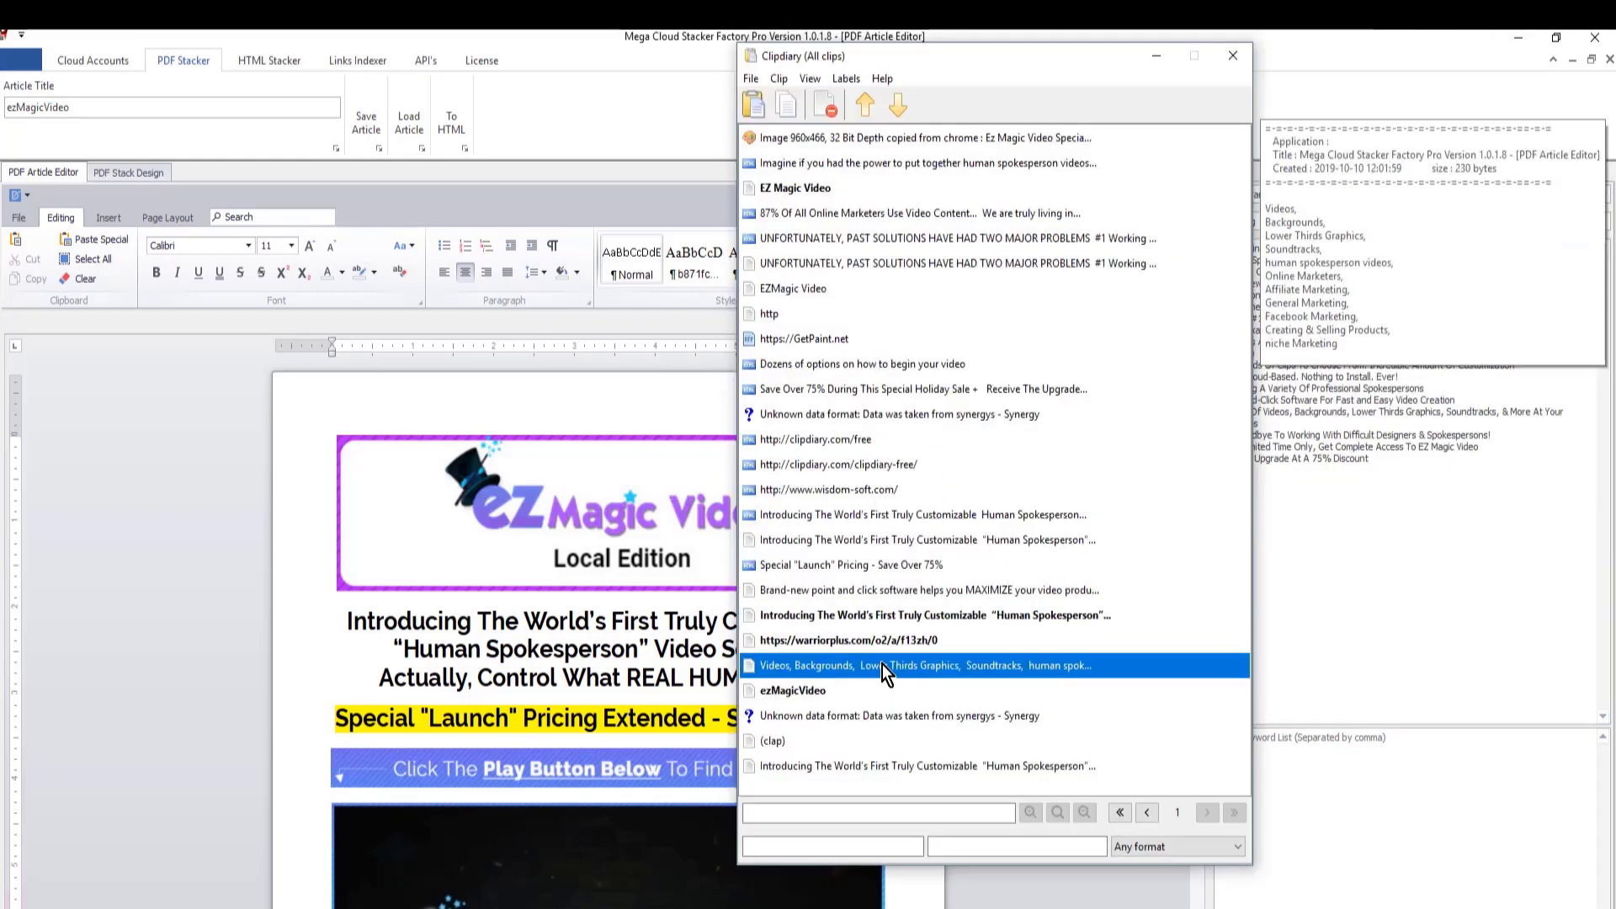
{"action": "left_click", "coordinate": [768, 81]}
{"action": "left_click", "coordinate": [802, 125]}
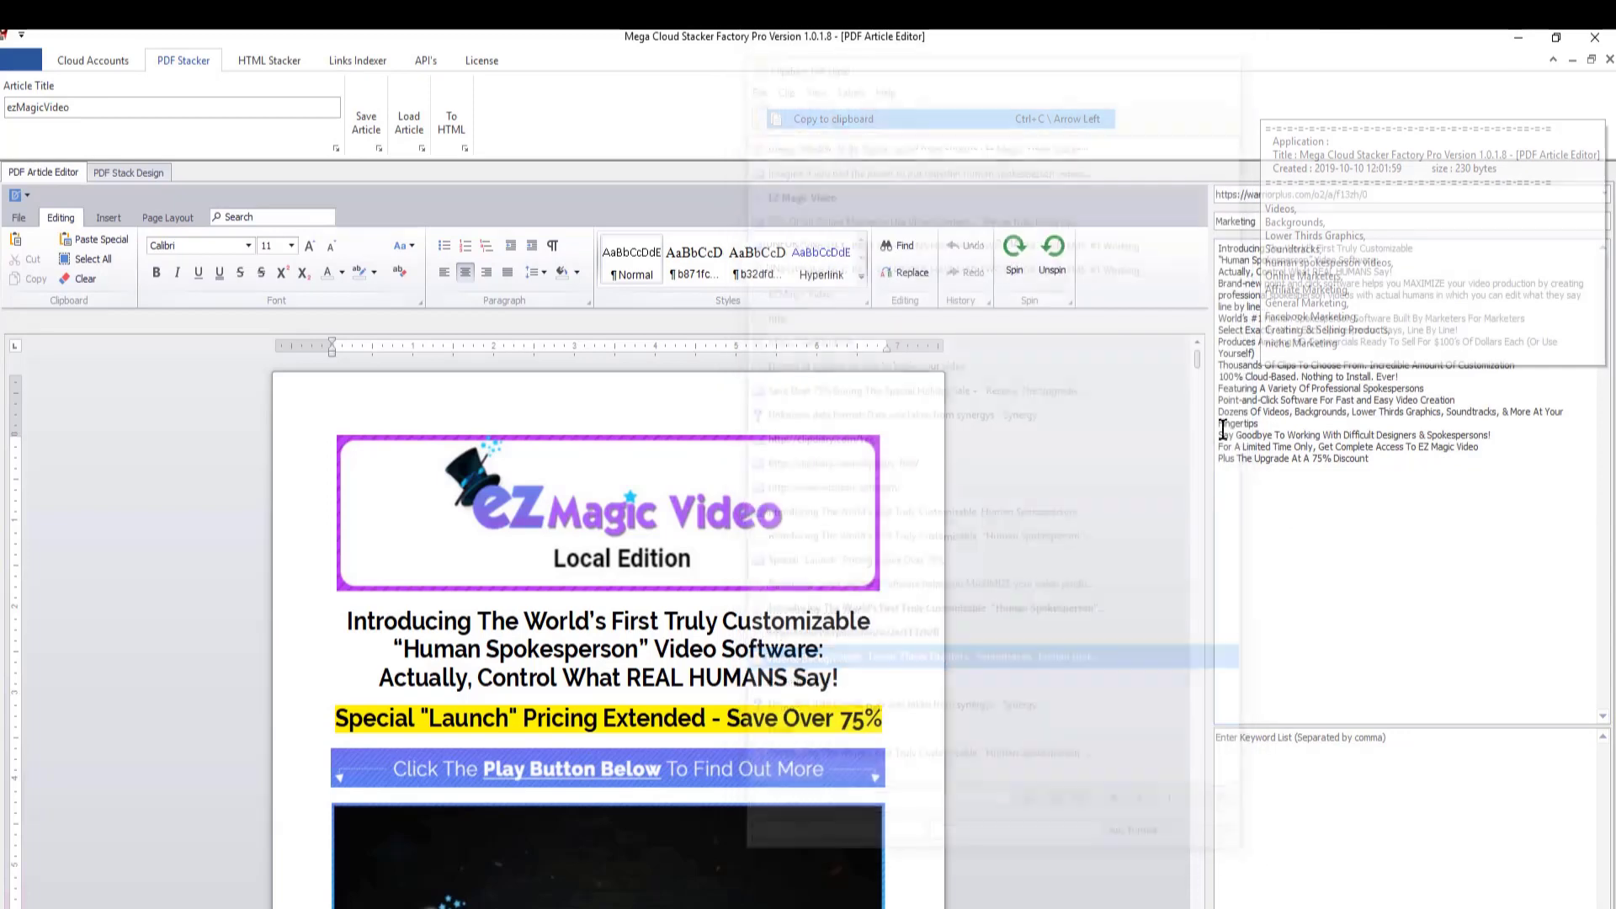
- Add a hyperlink to the EZ Magic Video Local Edition video picture, pasting its web address and setting the ScreenTip to "click here"
{"action": "scroll", "coordinate": [483, 454], "scroll_direction": "down", "scroll_amount": 2}
{"action": "scroll", "coordinate": [483, 454], "scroll_direction": "down", "scroll_amount": 3}
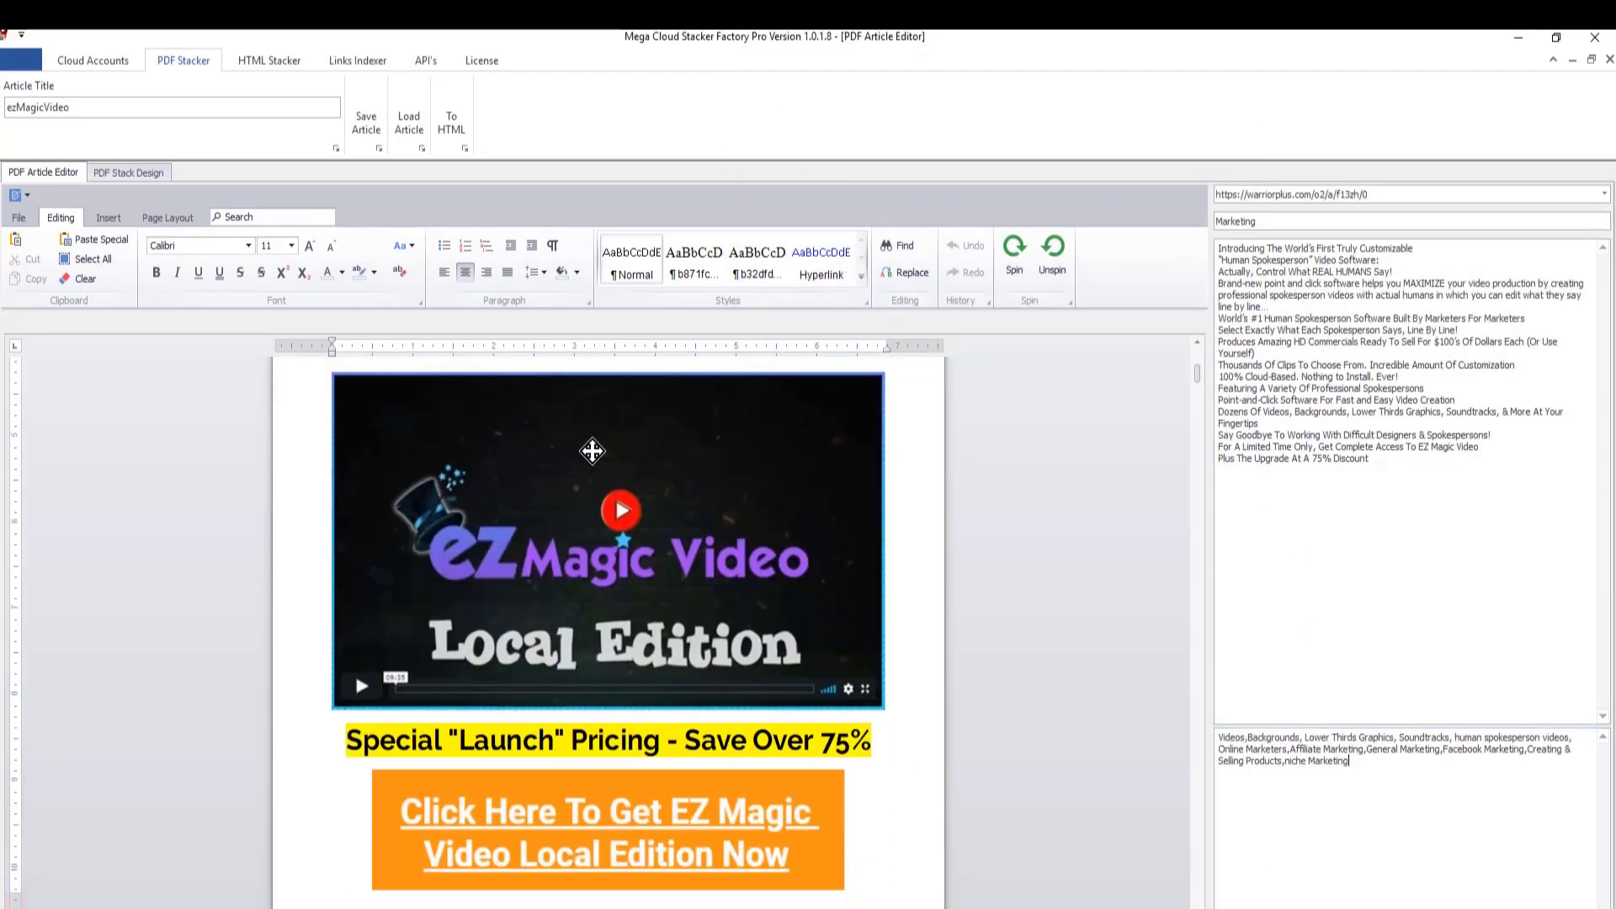
{"action": "left_click", "coordinate": [627, 485]}
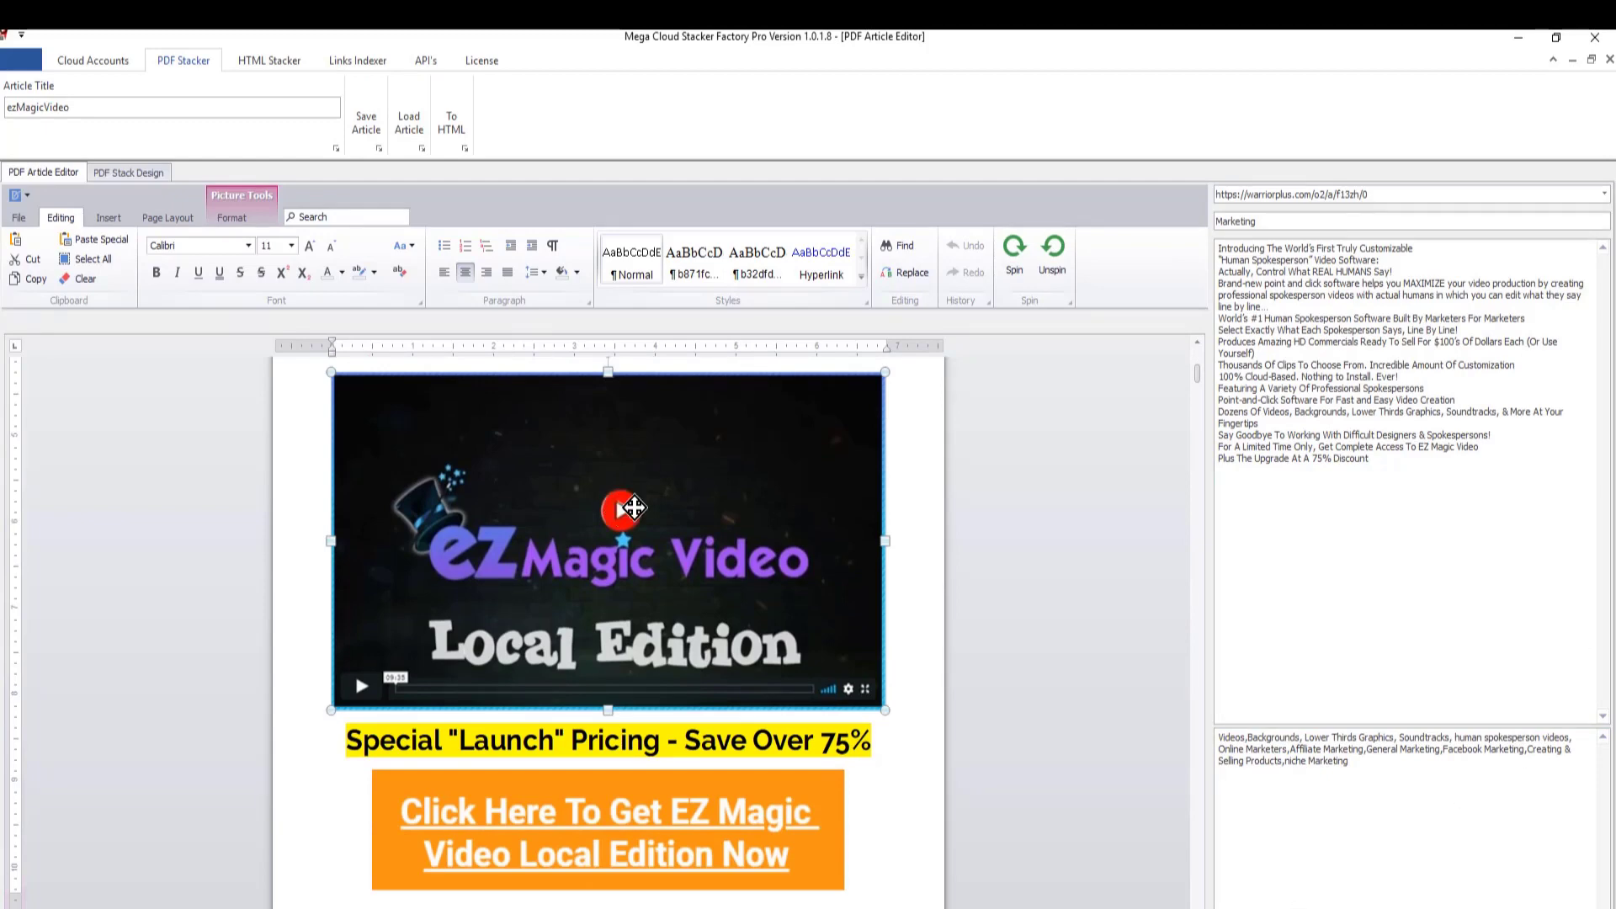
{"action": "left_click", "coordinate": [111, 217]}
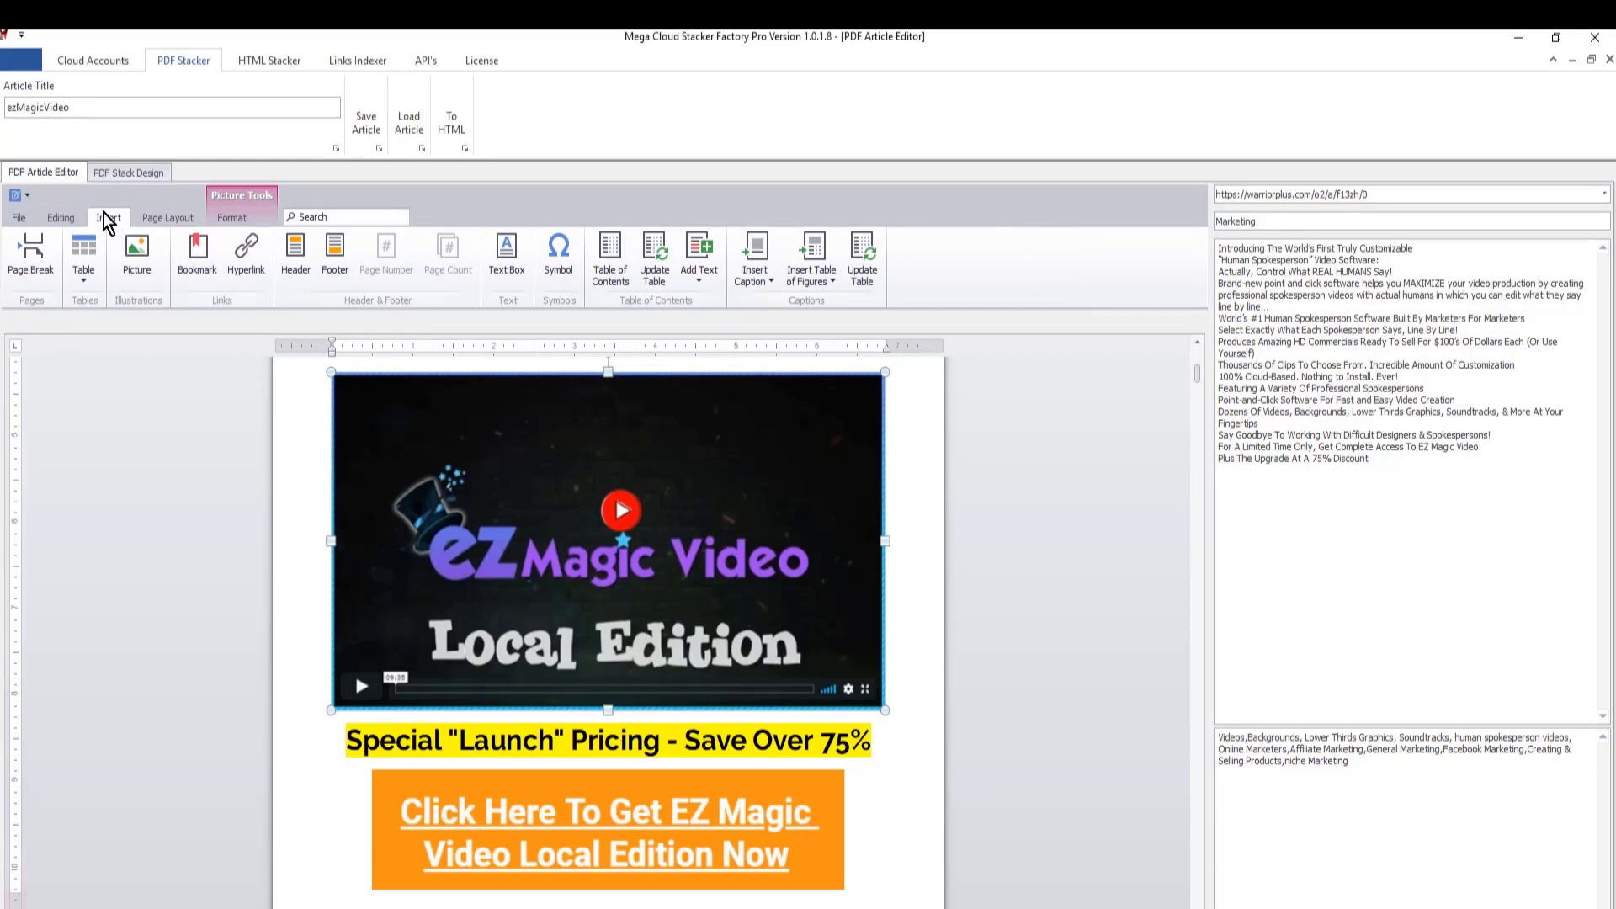
{"action": "left_click", "coordinate": [244, 251]}
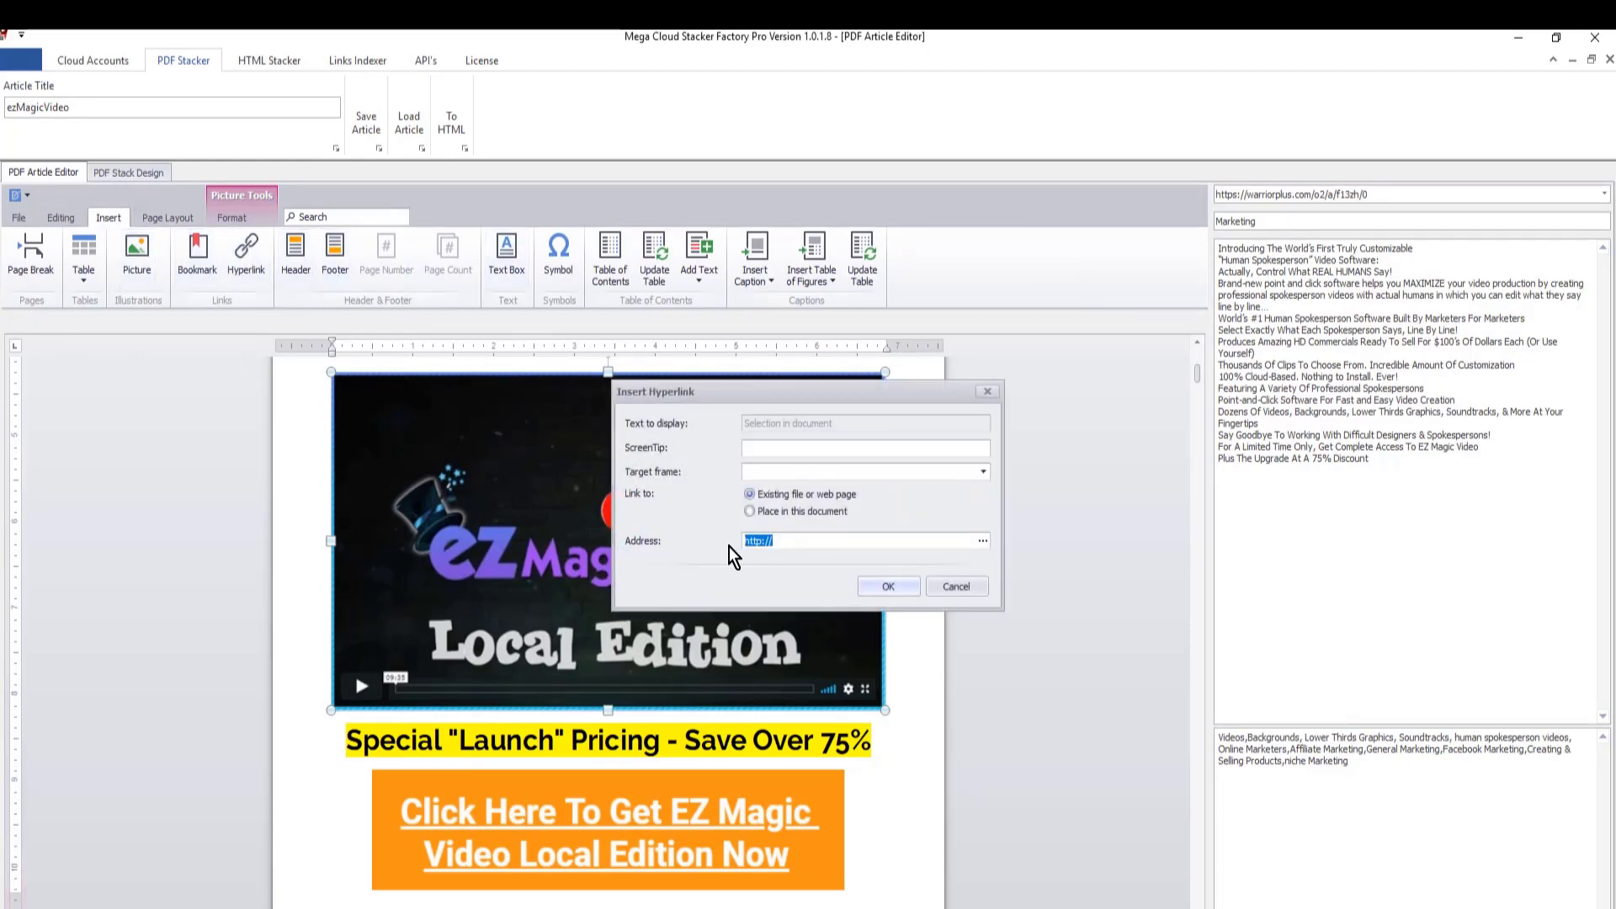
{"action": "key", "text": "ctrl+v"}
{"action": "left_click", "coordinate": [782, 449]}
{"action": "type", "text": "click here"}
{"action": "left_click", "coordinate": [894, 590]}
- Check the hyperlink address and ScreenTip of the orange "Click Here" picture on the first page
{"action": "scroll", "coordinate": [556, 538], "scroll_direction": "down", "scroll_amount": 3}
{"action": "left_click", "coordinate": [512, 530]}
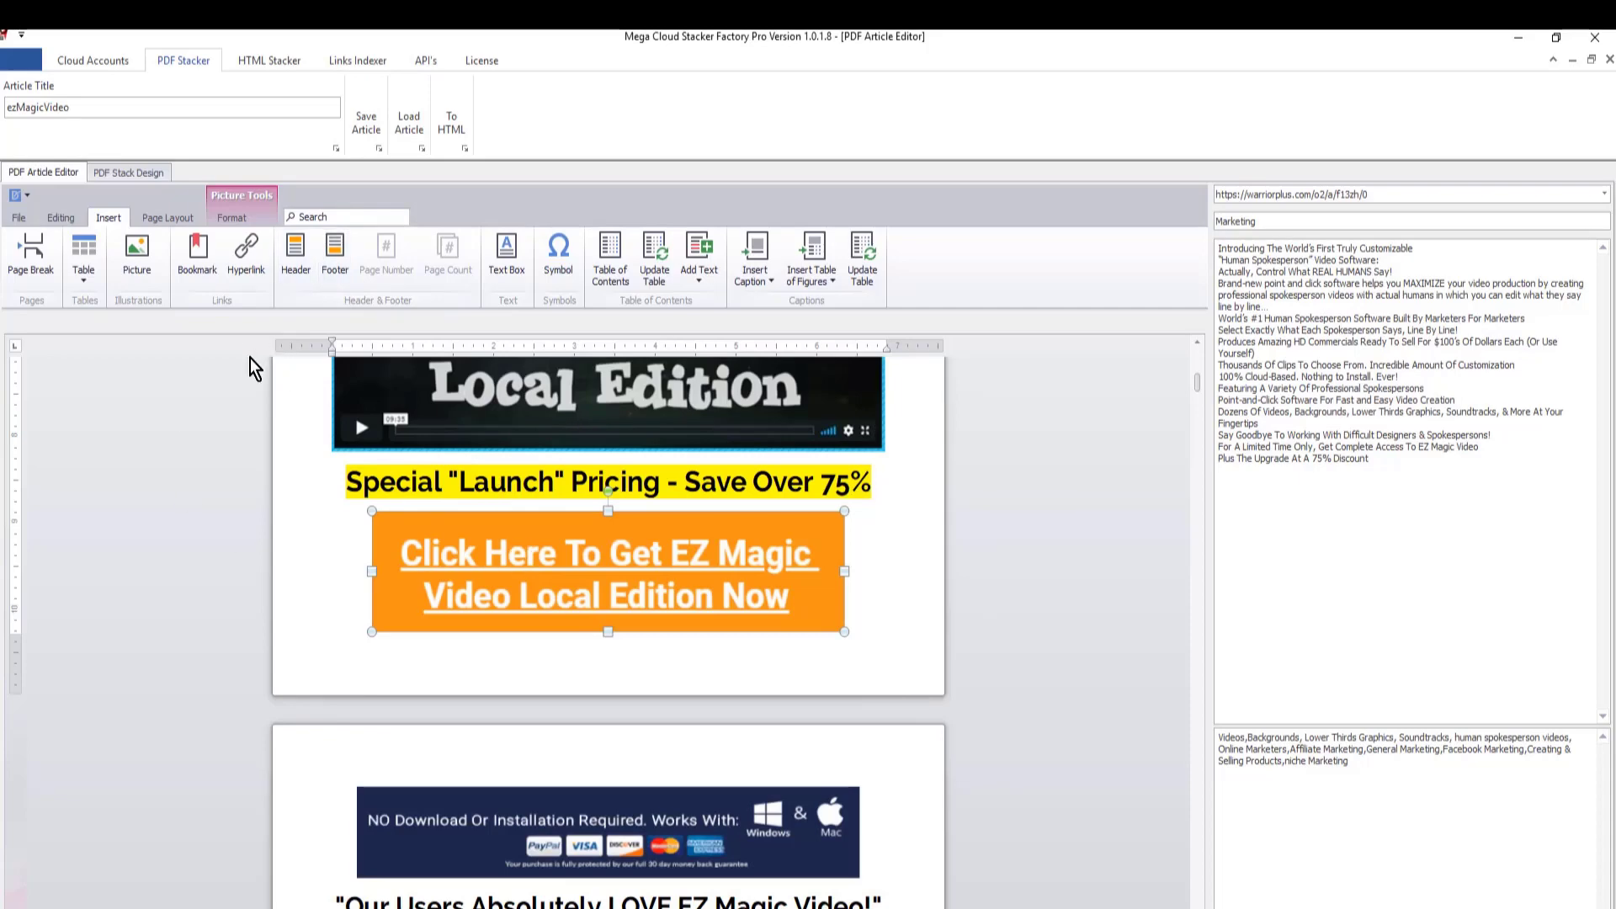
{"action": "left_click", "coordinate": [246, 252]}
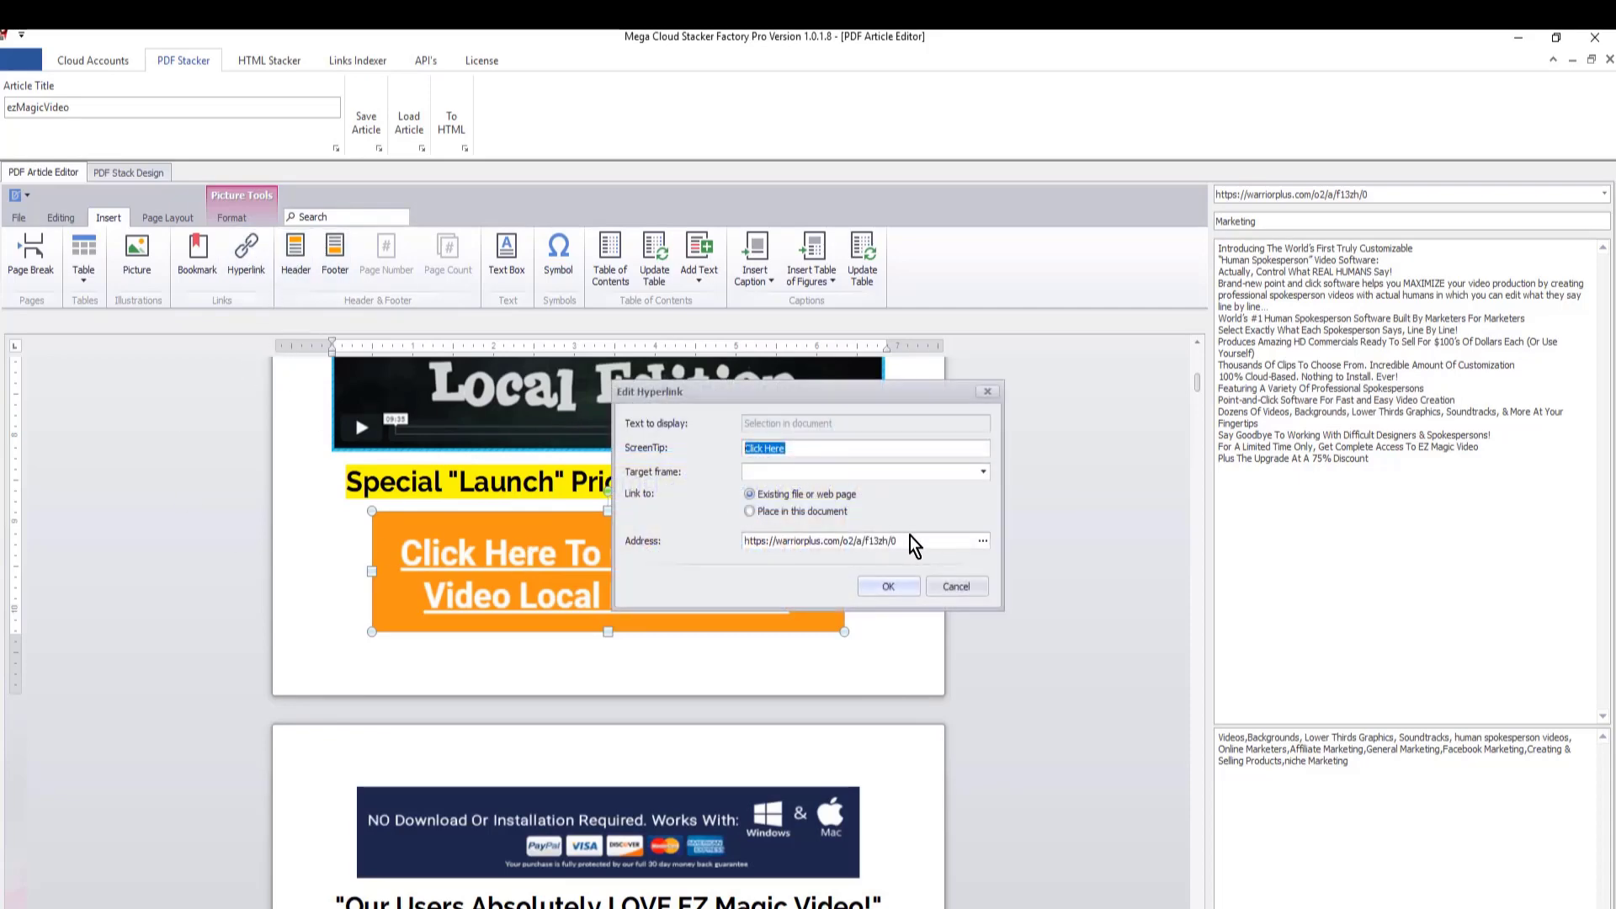
{"action": "left_click", "coordinate": [894, 589]}
- Check the hyperlink of the green-background video picture under "Here Are A Few Videos Made With Our Software"
{"action": "scroll", "coordinate": [913, 594], "scroll_direction": "down", "scroll_amount": 3}
{"action": "scroll", "coordinate": [927, 586], "scroll_direction": "down", "scroll_amount": 15}
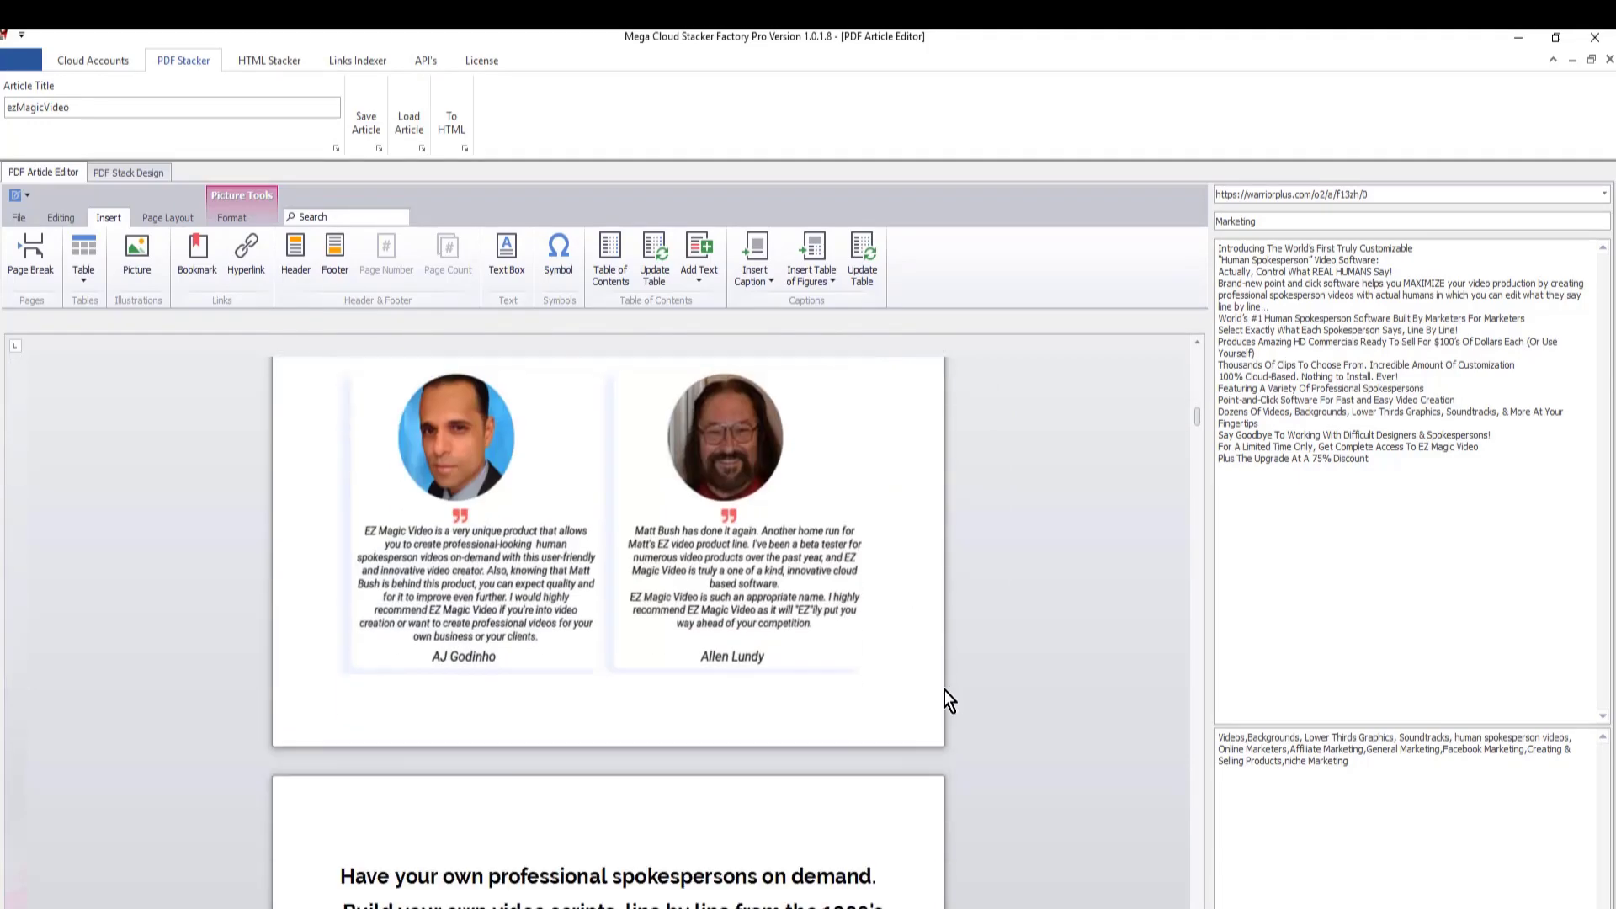
{"action": "scroll", "coordinate": [925, 595], "scroll_direction": "down", "scroll_amount": 1}
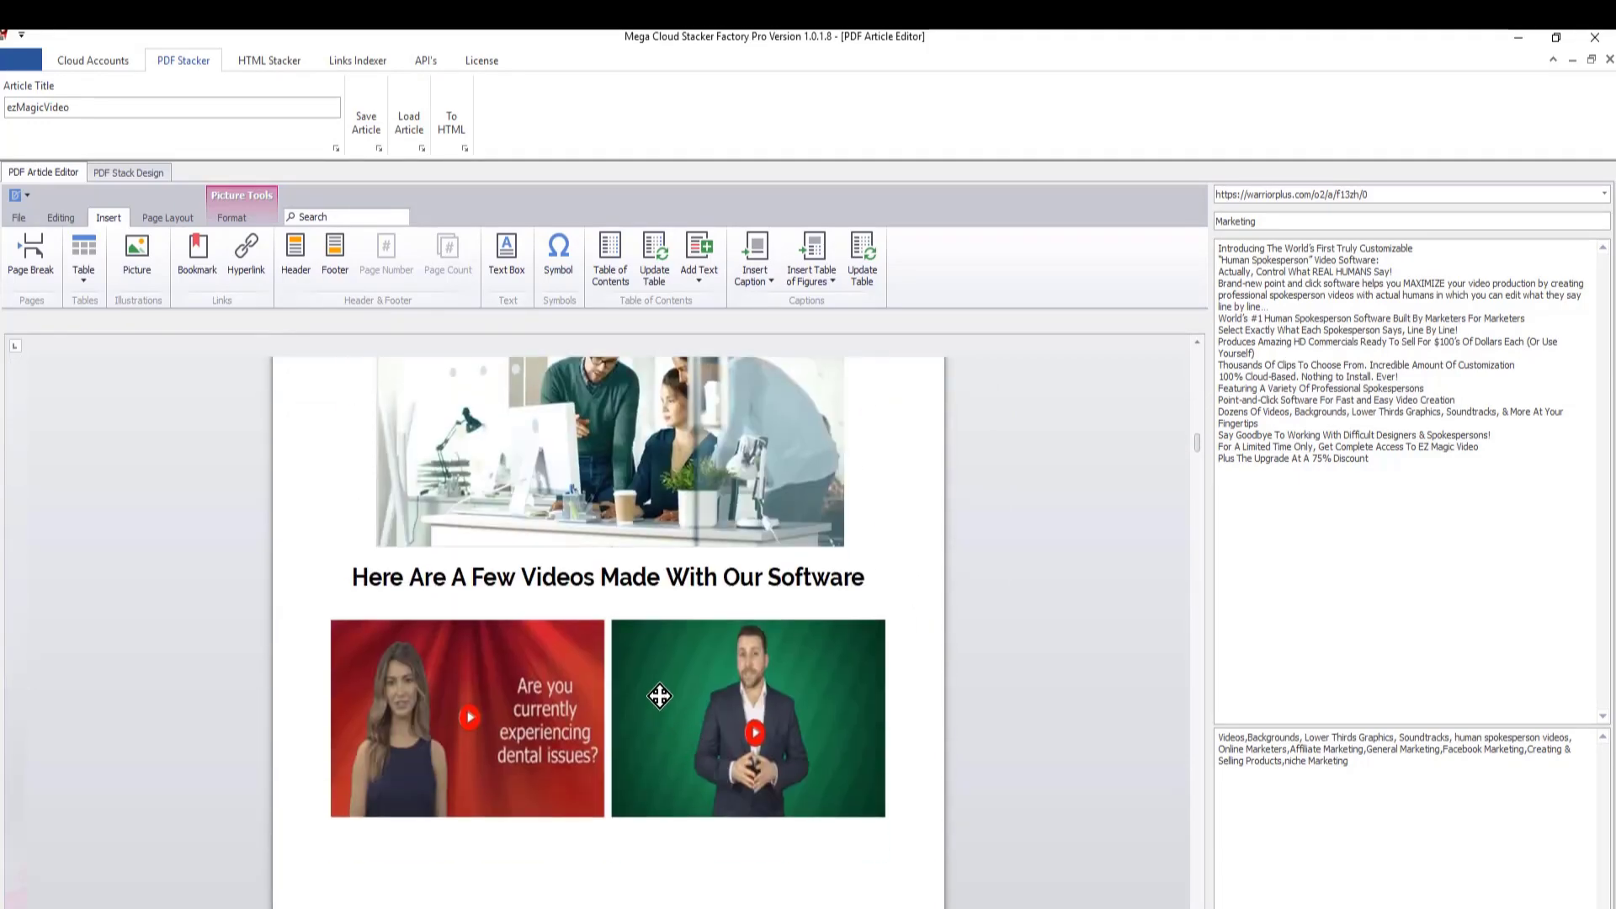
{"action": "left_click", "coordinate": [658, 695]}
{"action": "left_click", "coordinate": [255, 251]}
{"action": "left_click", "coordinate": [889, 587]}
- Check the hyperlink of the orange "Click Here" picture below the "Get Unlimited Access" banner, and review the content that follows
{"action": "scroll", "coordinate": [905, 597], "scroll_direction": "down", "scroll_amount": 15}
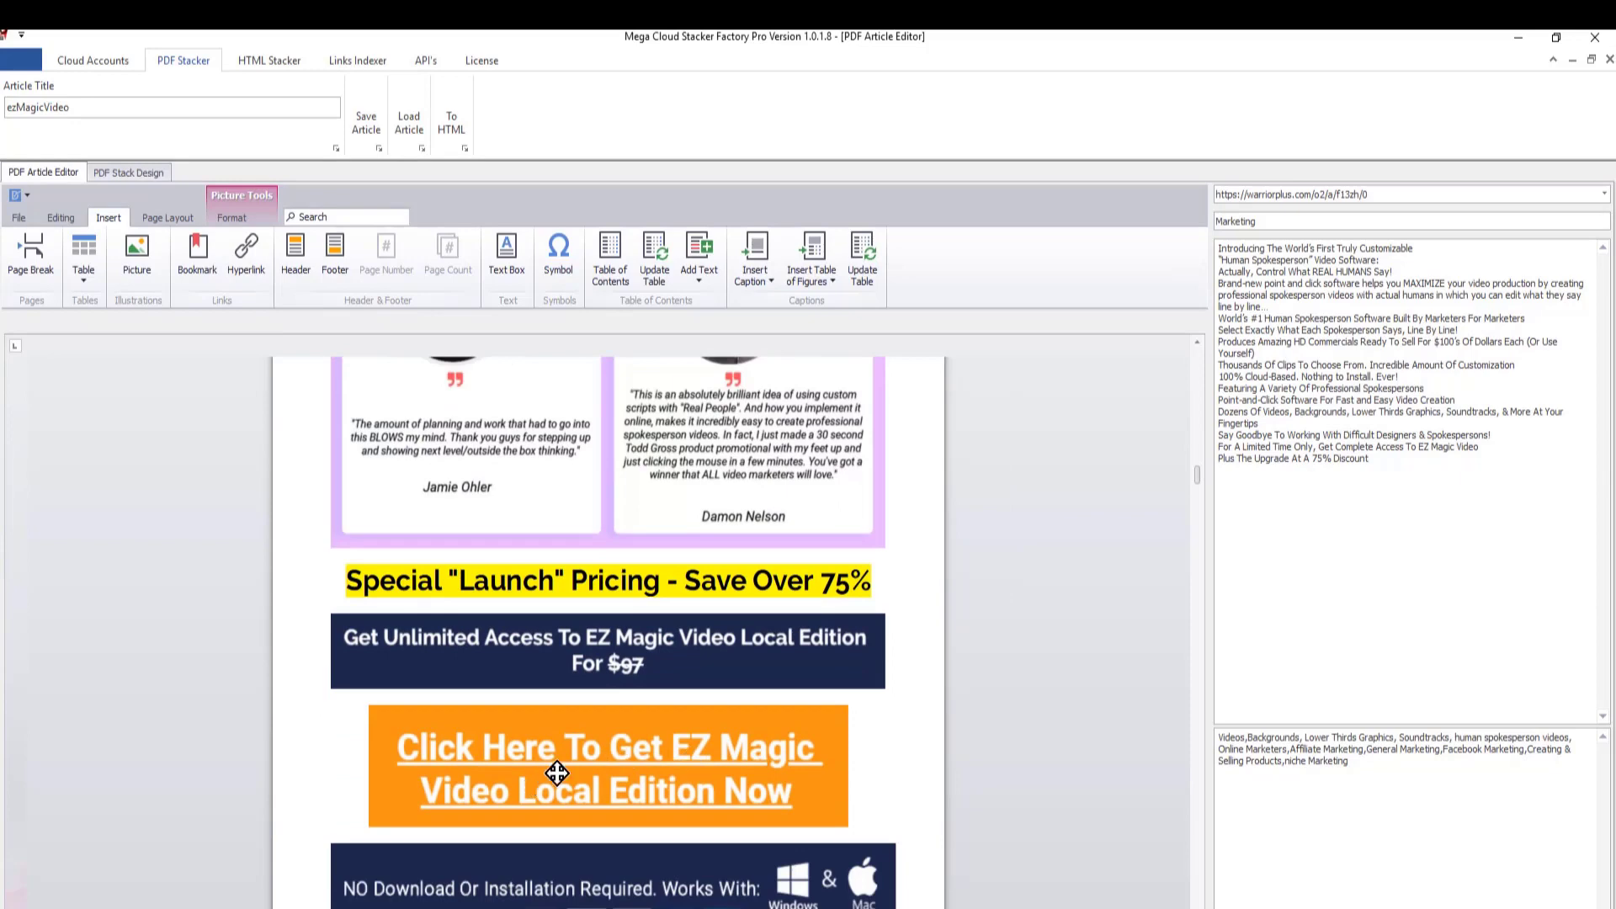
{"action": "left_click", "coordinate": [589, 765]}
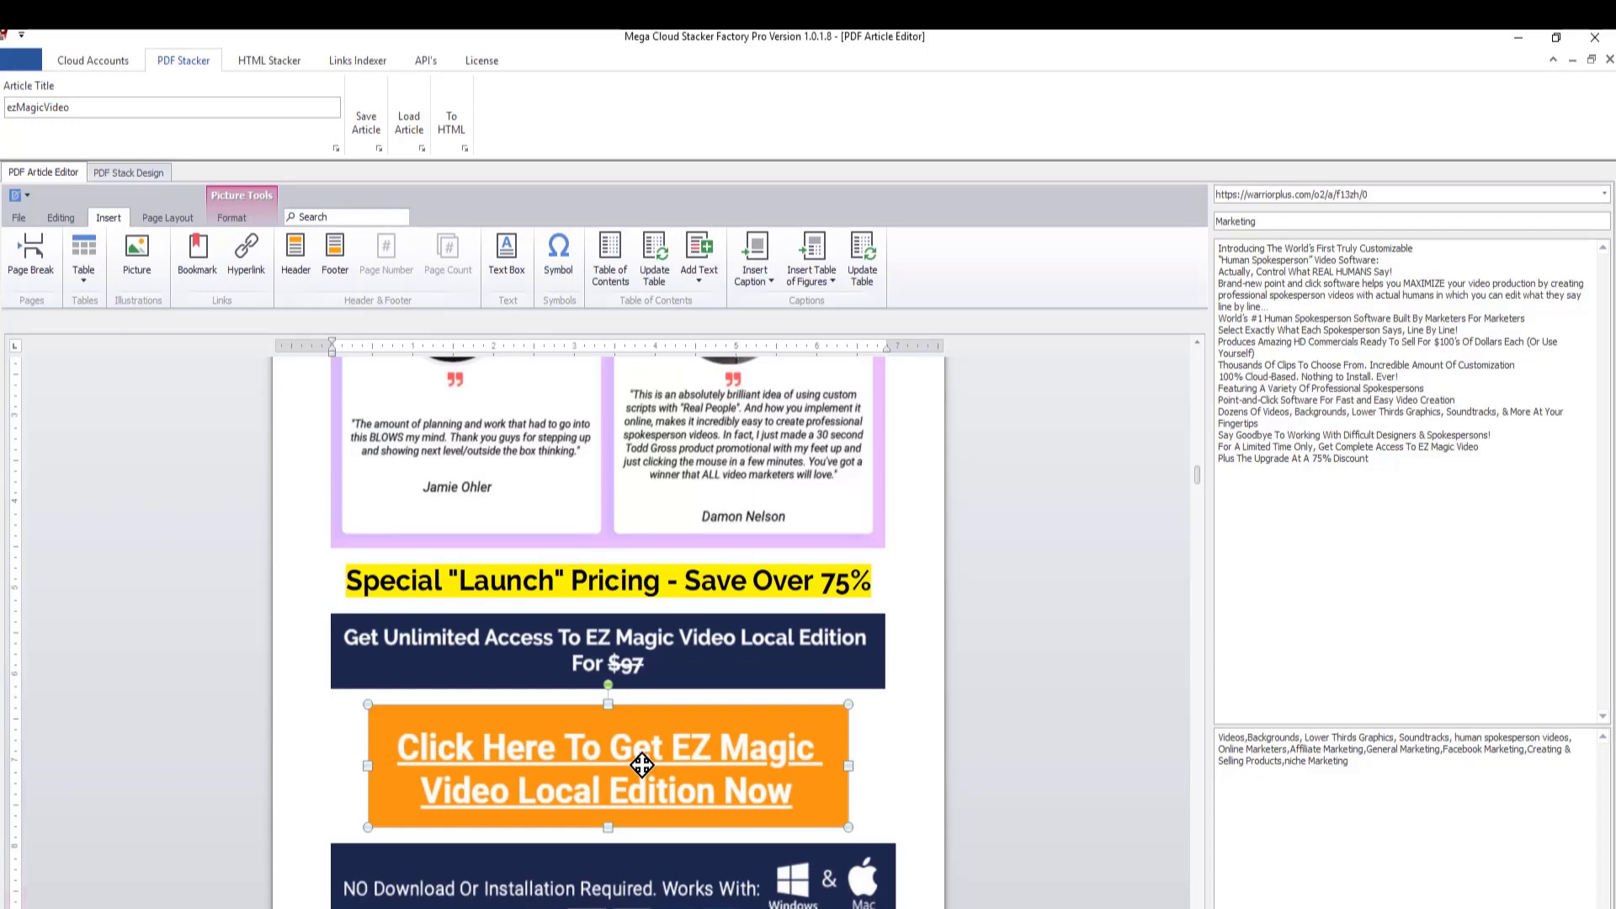
{"action": "left_click", "coordinate": [245, 255]}
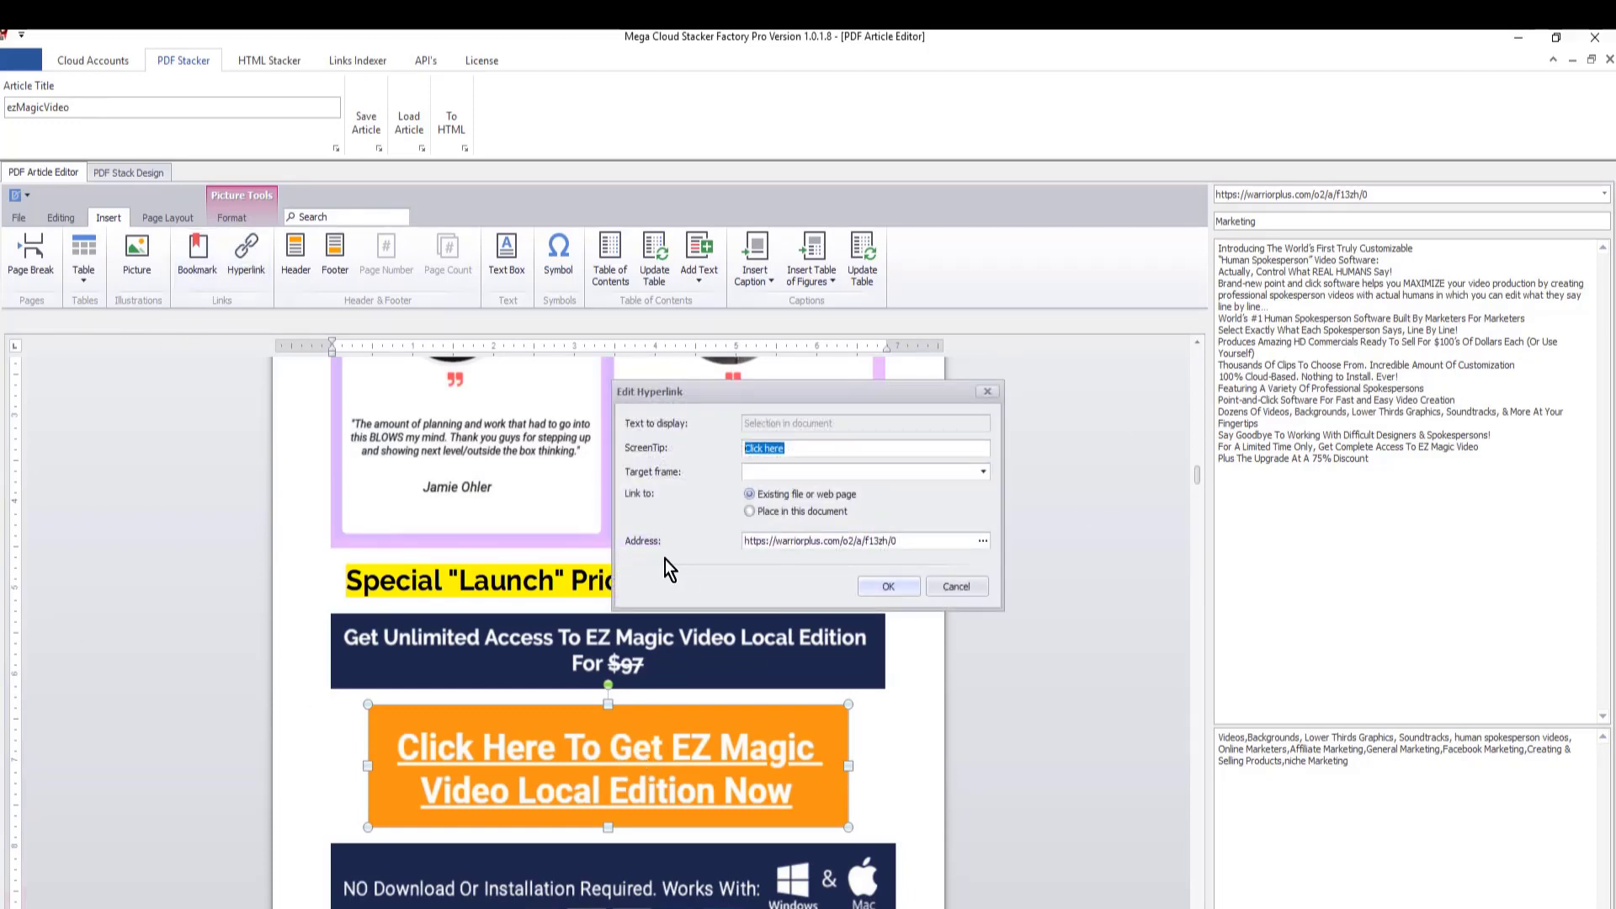
{"action": "left_click", "coordinate": [887, 586]}
{"action": "scroll", "coordinate": [909, 627], "scroll_direction": "down", "scroll_amount": 10}
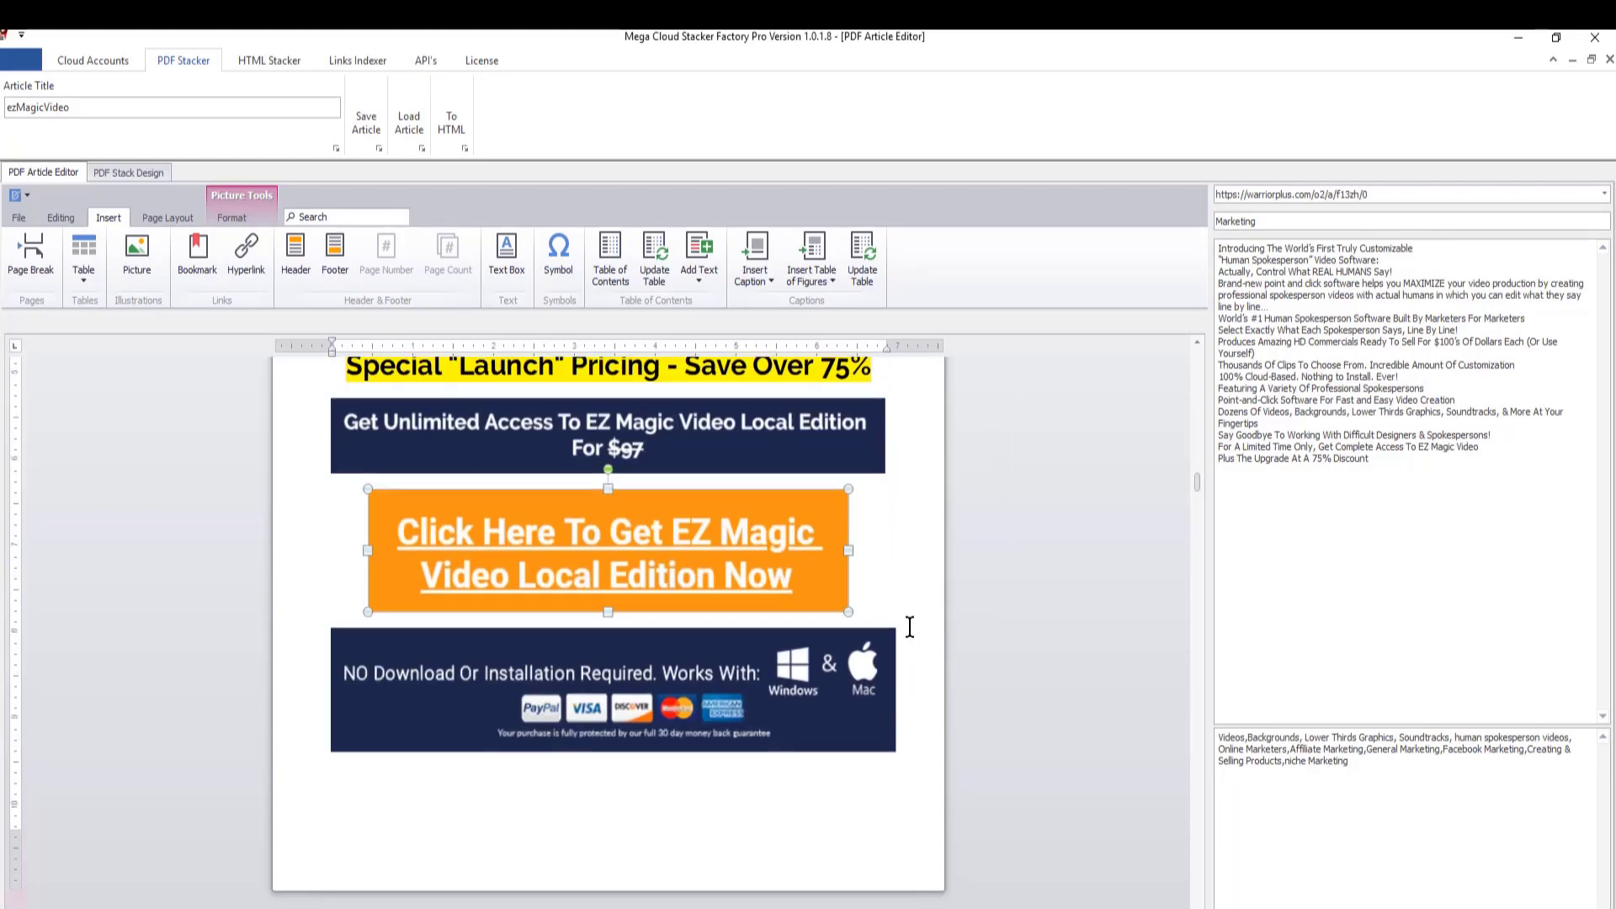
{"action": "scroll", "coordinate": [1036, 579], "scroll_direction": "down", "scroll_amount": 1}
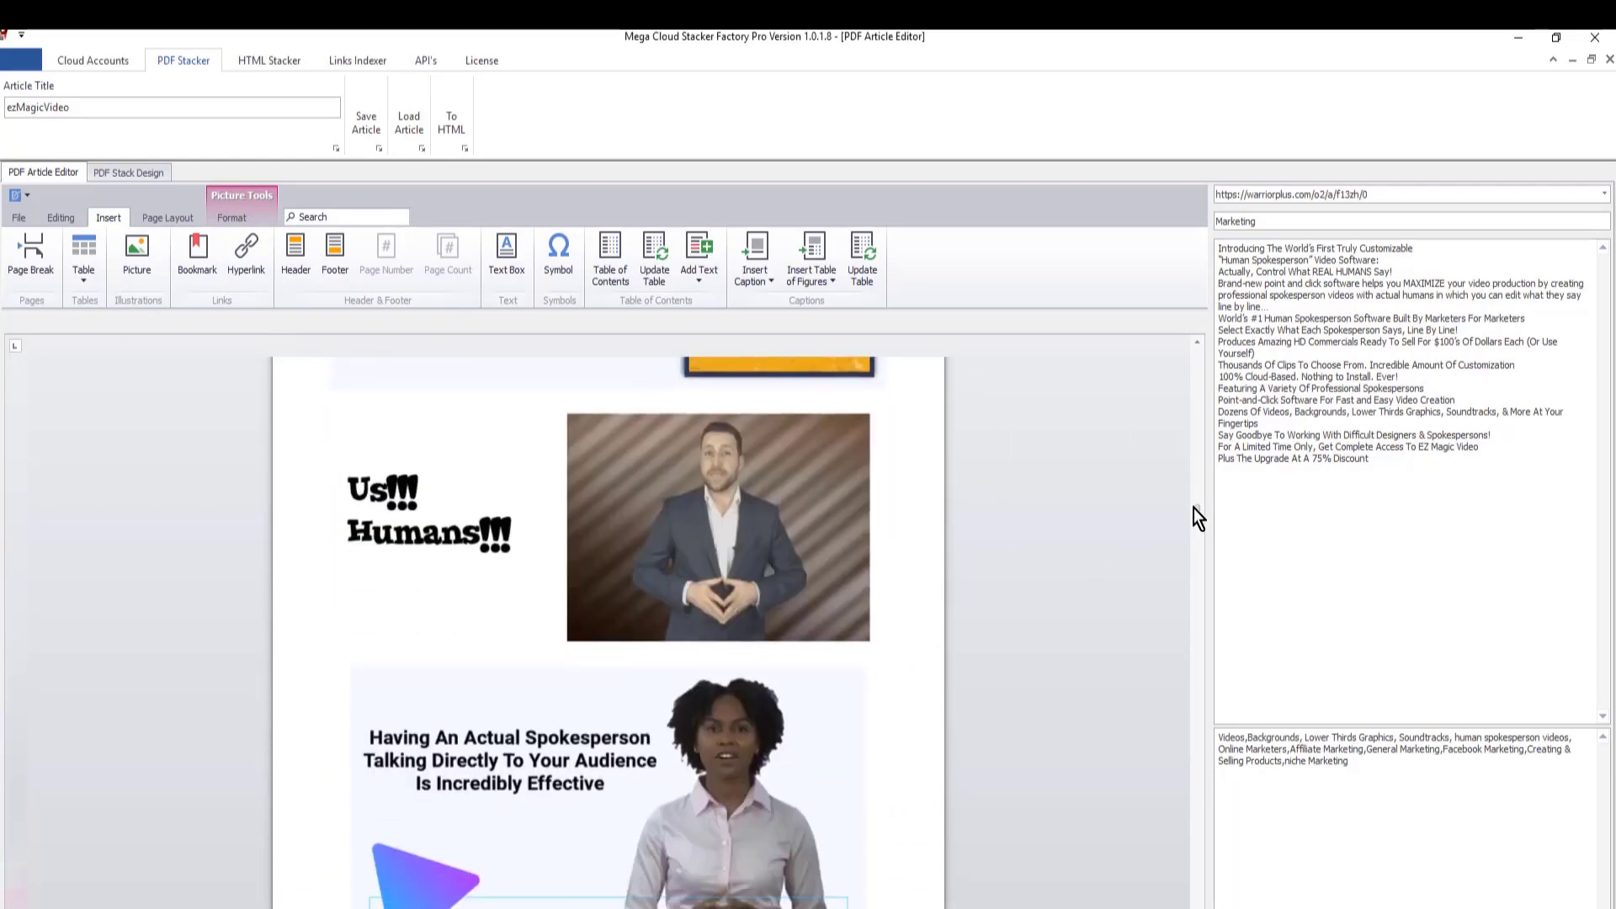
- Preview the ezMagicVideo article as a PDF from its first page, examine the layout of its pages, and close the preview
{"action": "left_click_drag", "start_coordinate": [1197, 509], "coordinate": [1189, 349]}
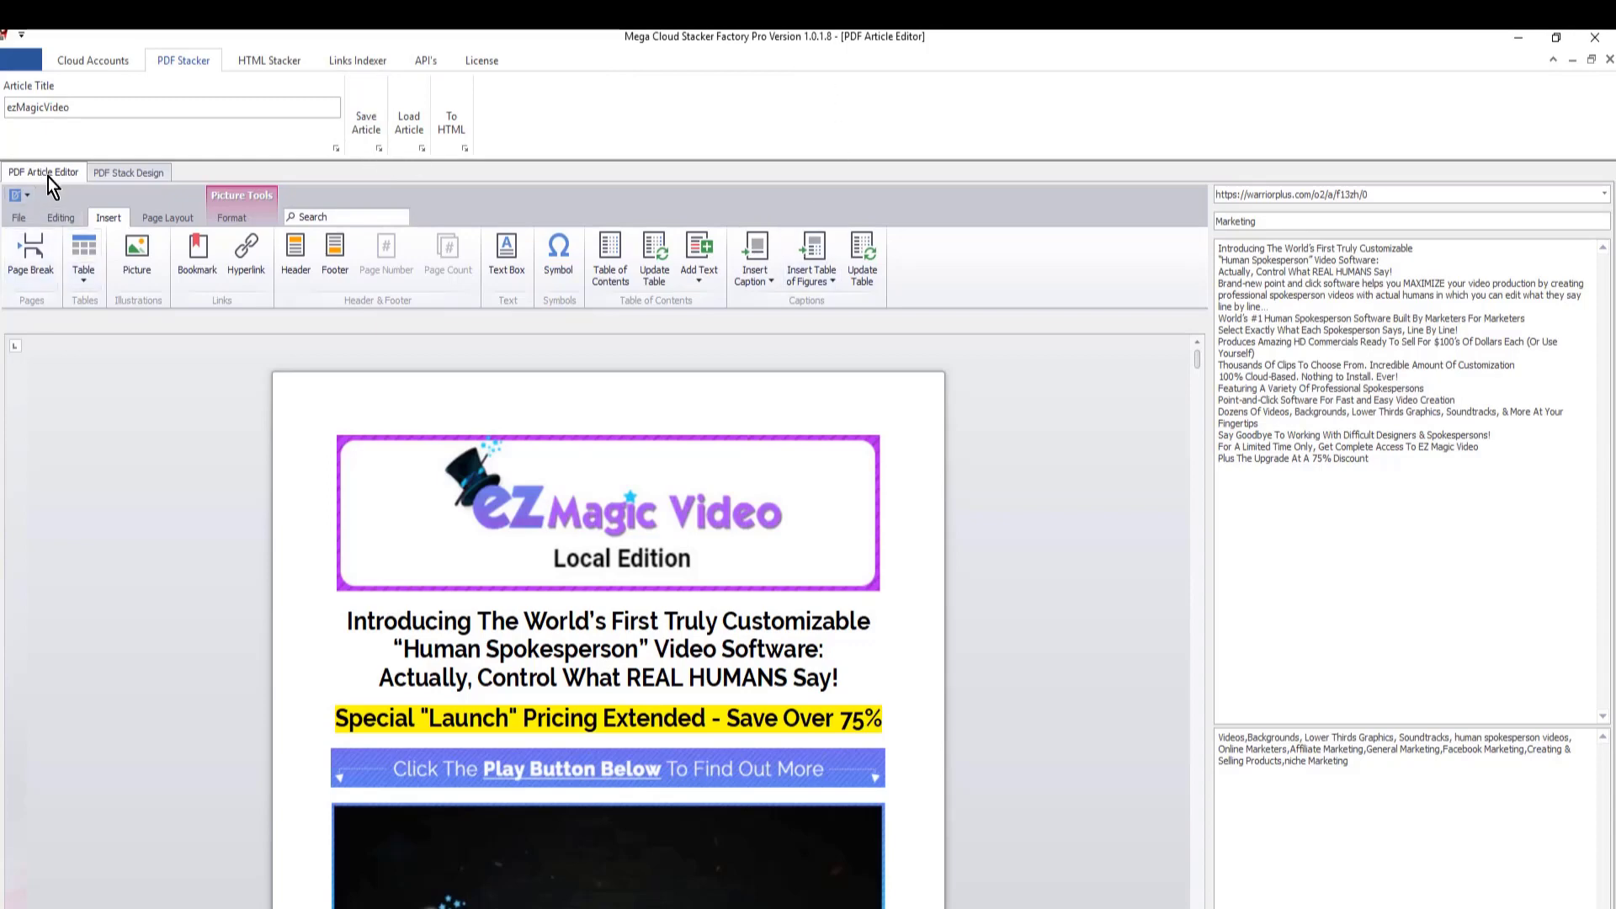
{"action": "left_click", "coordinate": [19, 217]}
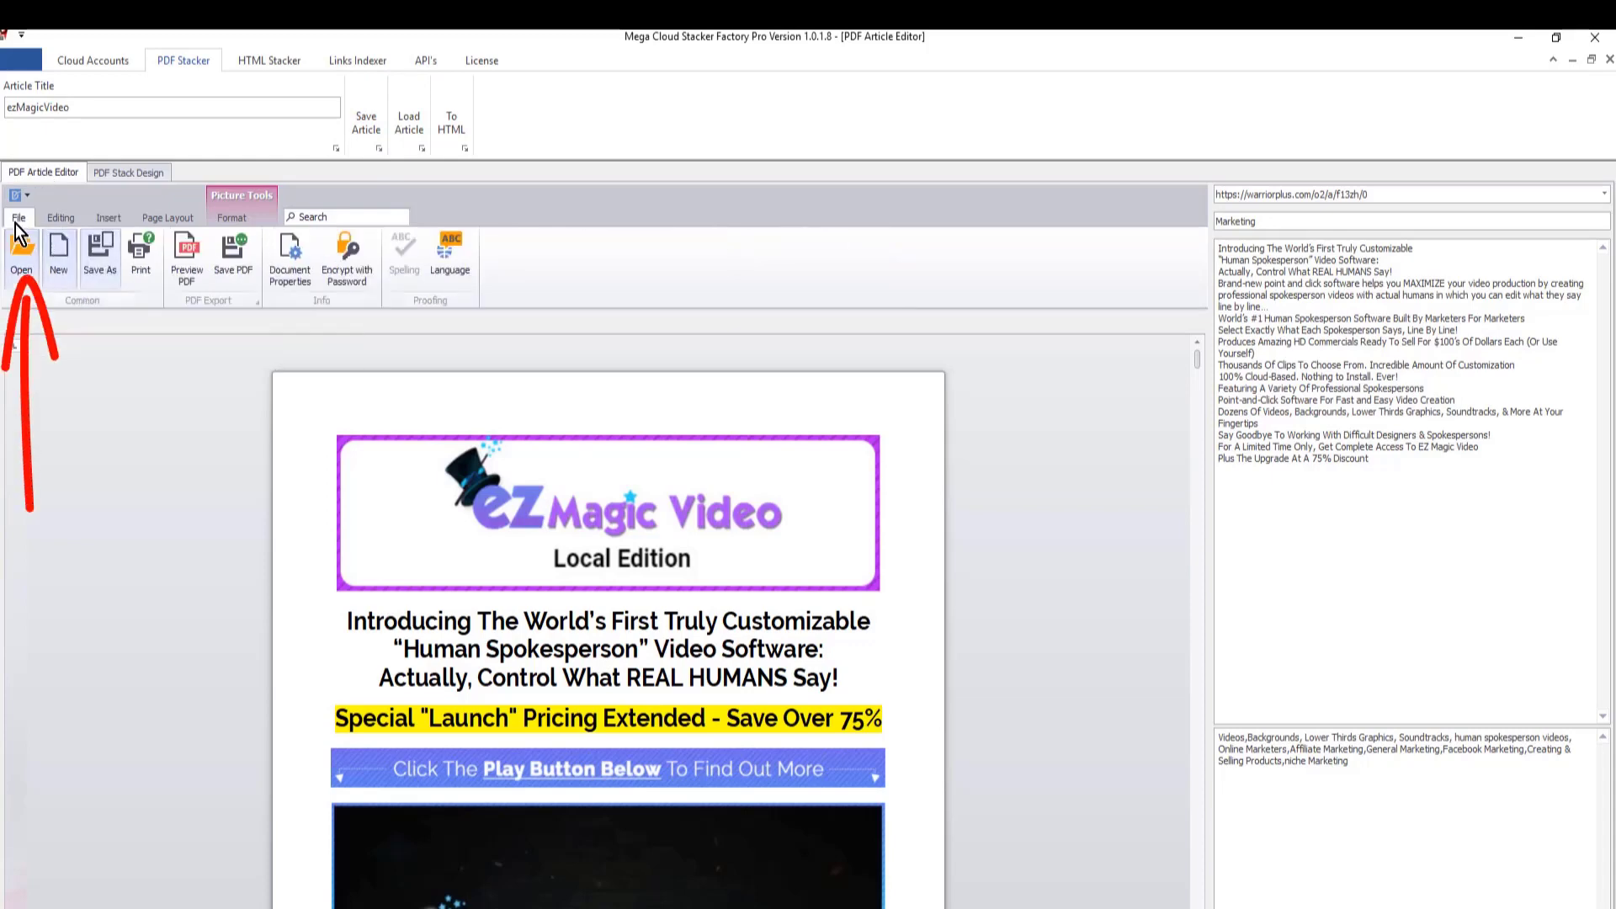
{"action": "left_click", "coordinate": [186, 256]}
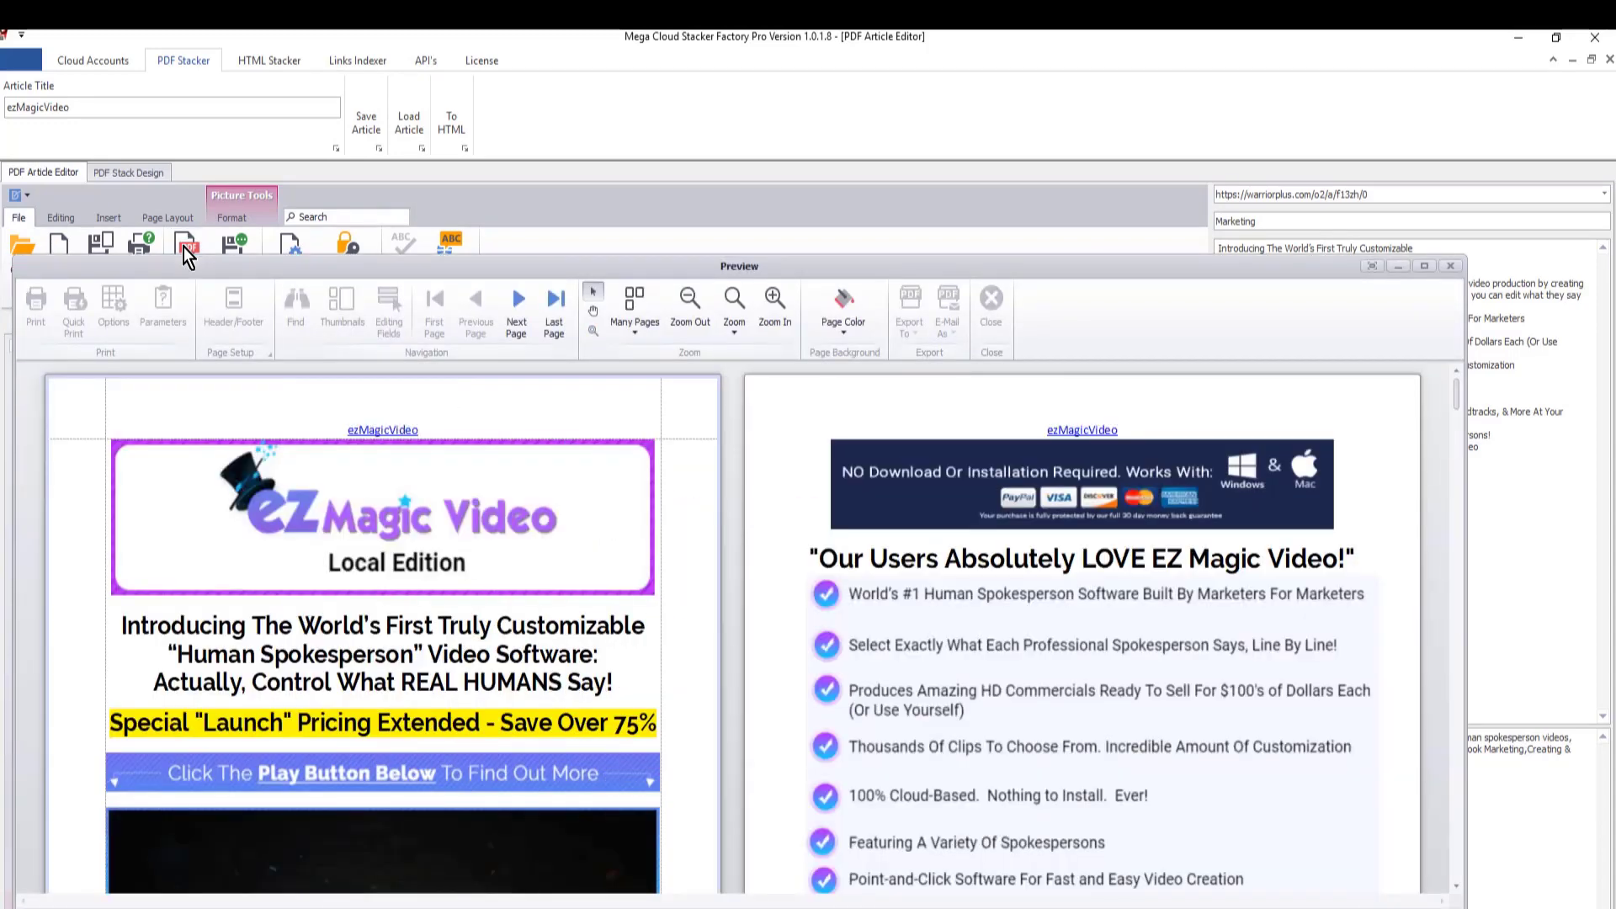
{"action": "scroll", "coordinate": [864, 608], "scroll_direction": "down", "scroll_amount": 3}
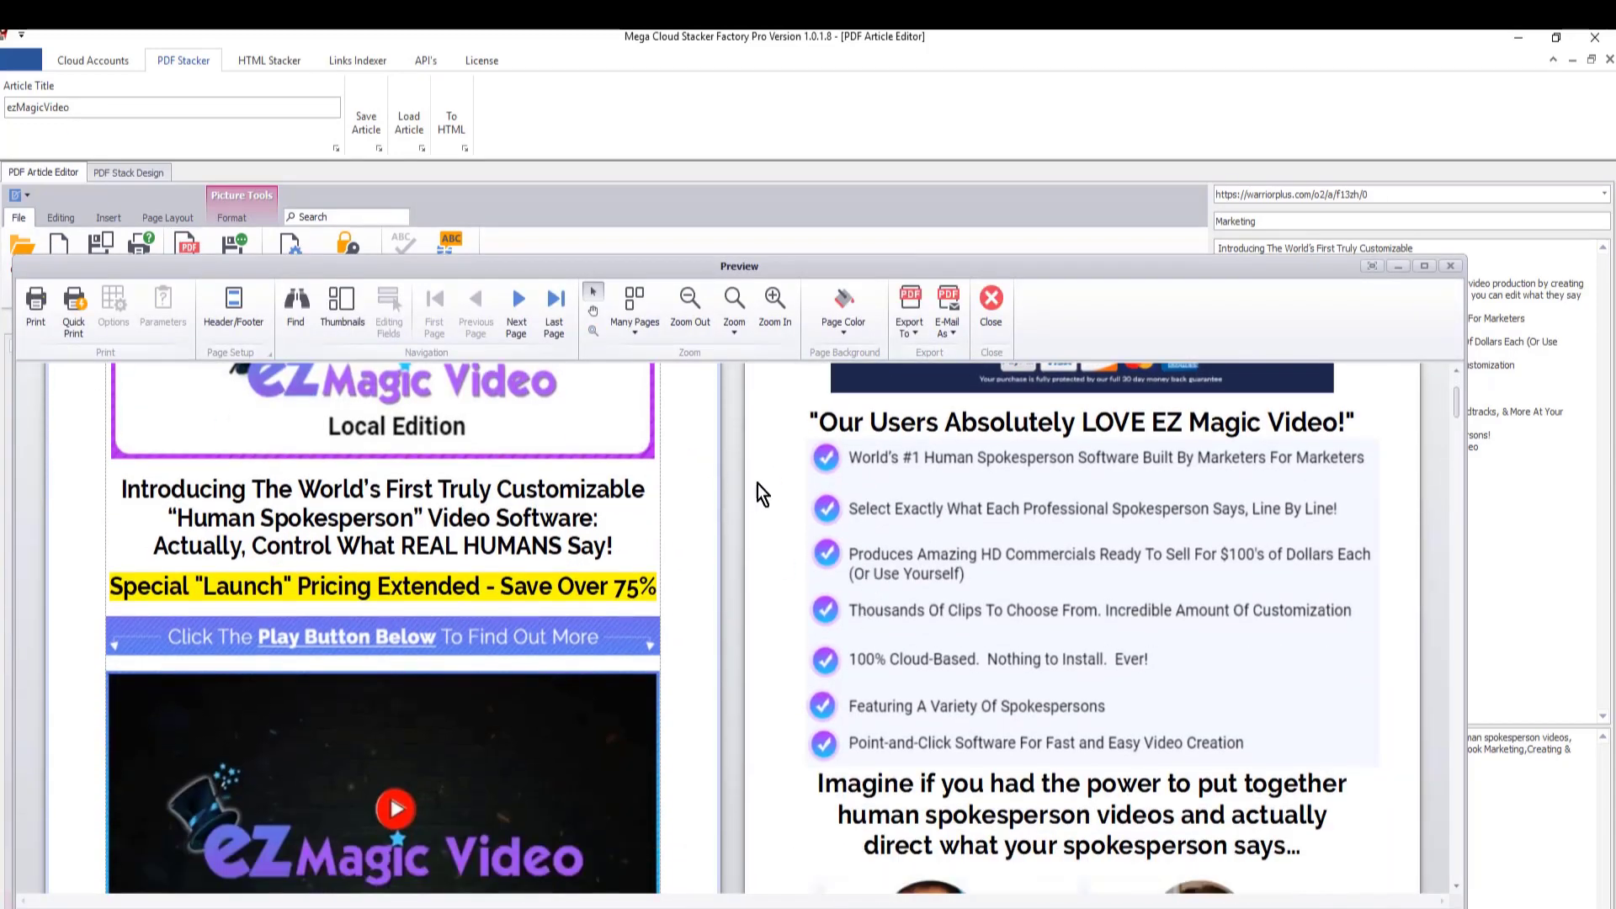
{"action": "scroll", "coordinate": [830, 559], "scroll_direction": "down", "scroll_amount": 4}
{"action": "scroll", "coordinate": [867, 593], "scroll_direction": "down", "scroll_amount": 5}
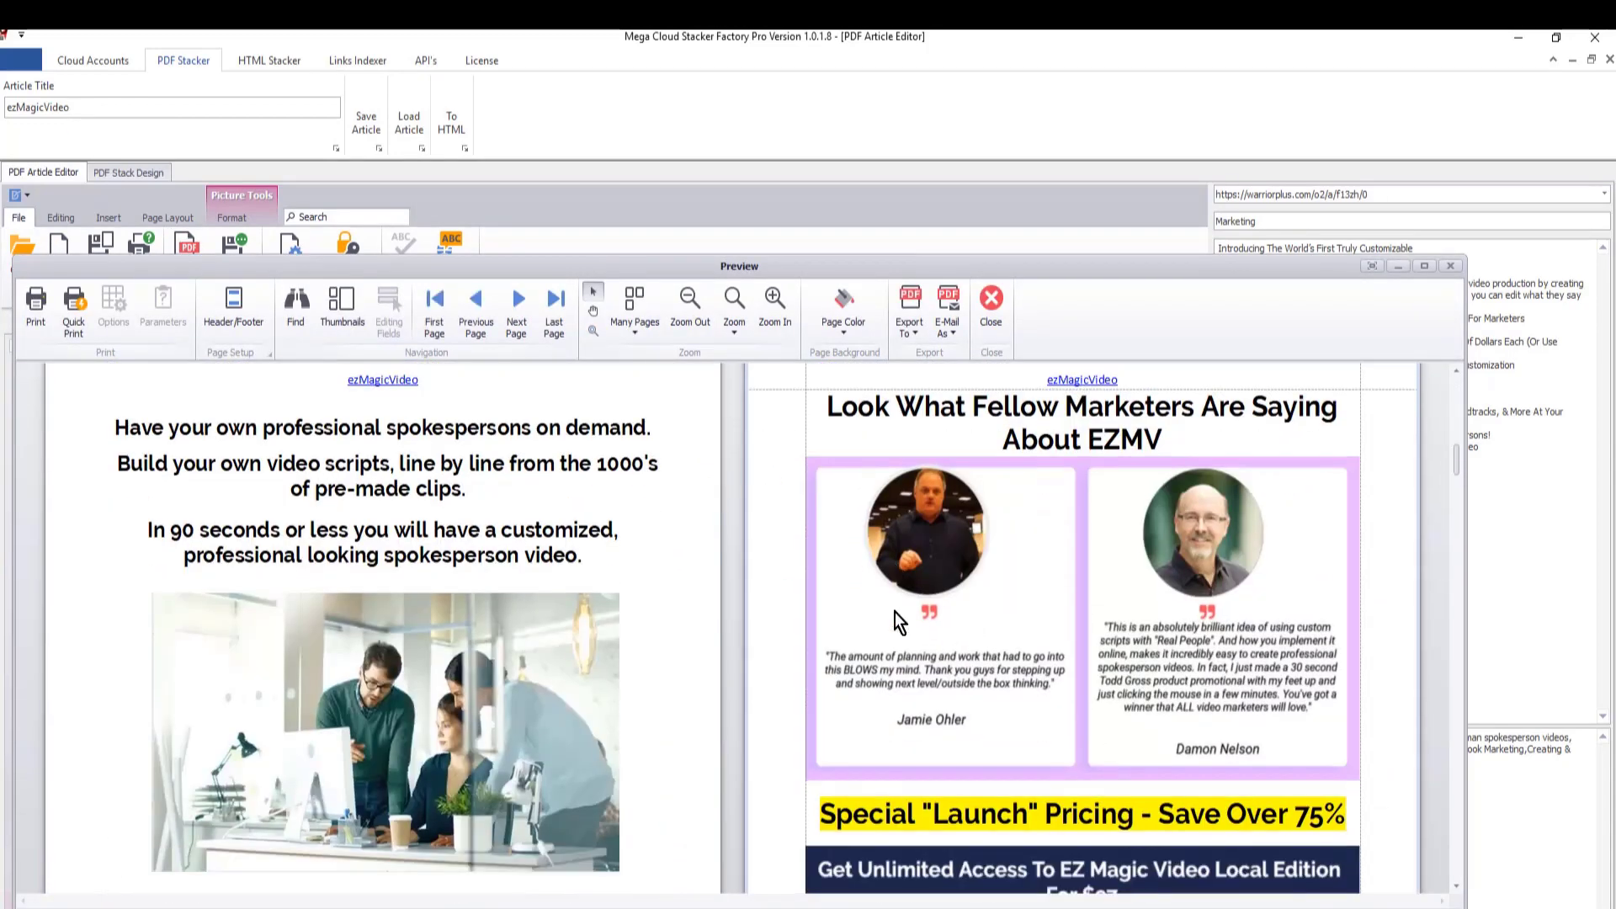
{"action": "scroll", "coordinate": [902, 639], "scroll_direction": "down", "scroll_amount": 12}
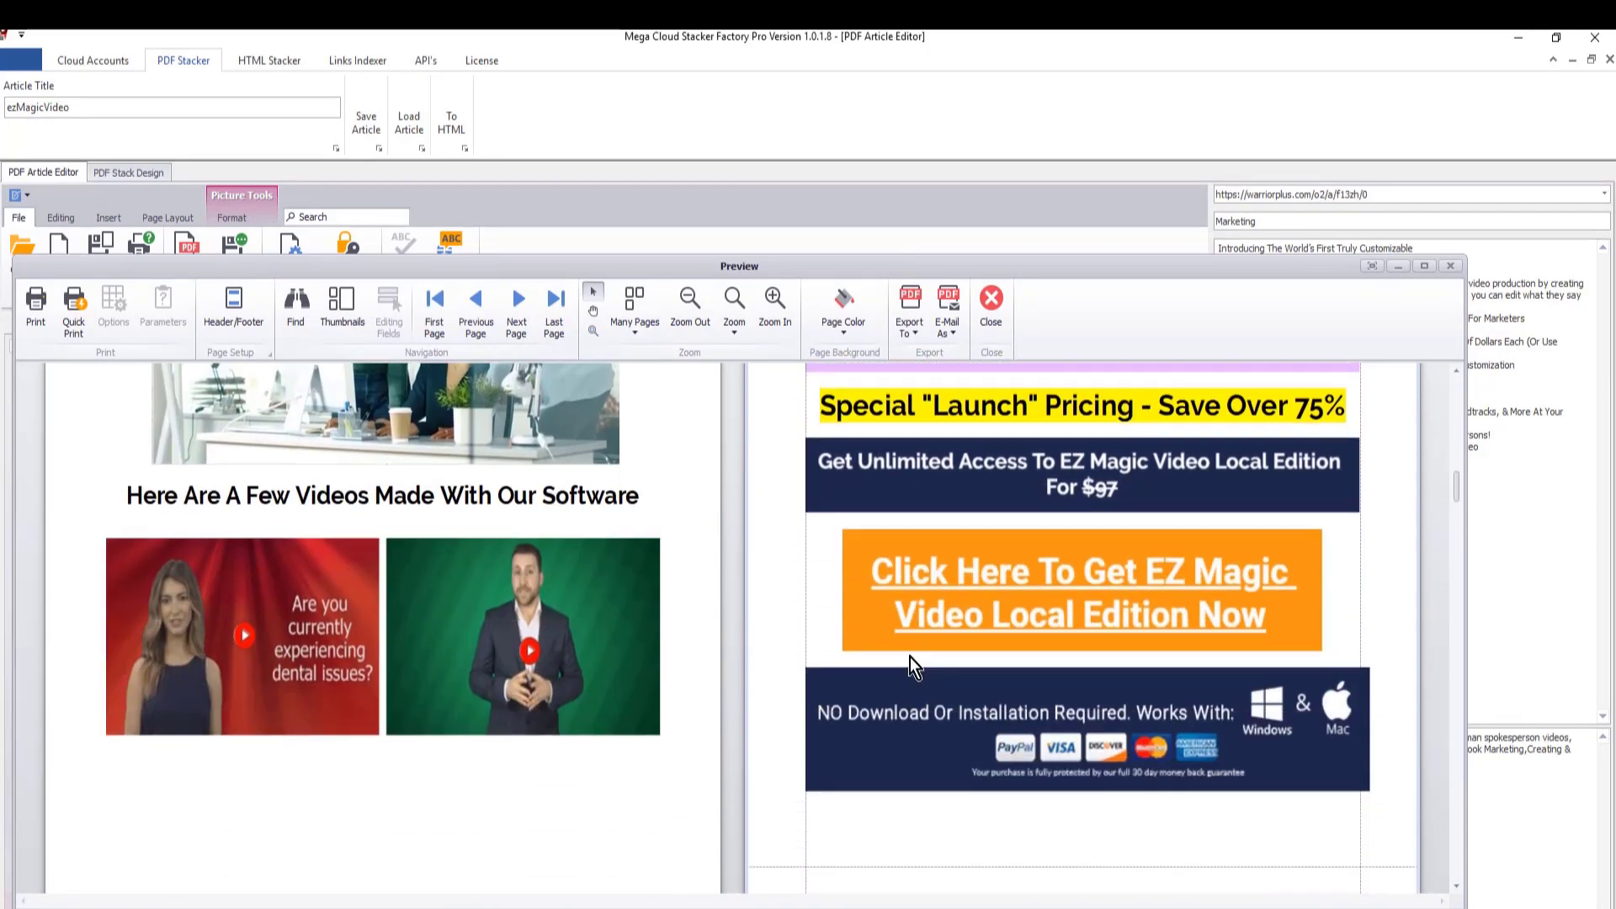
{"action": "scroll", "coordinate": [911, 640], "scroll_direction": "down", "scroll_amount": 2}
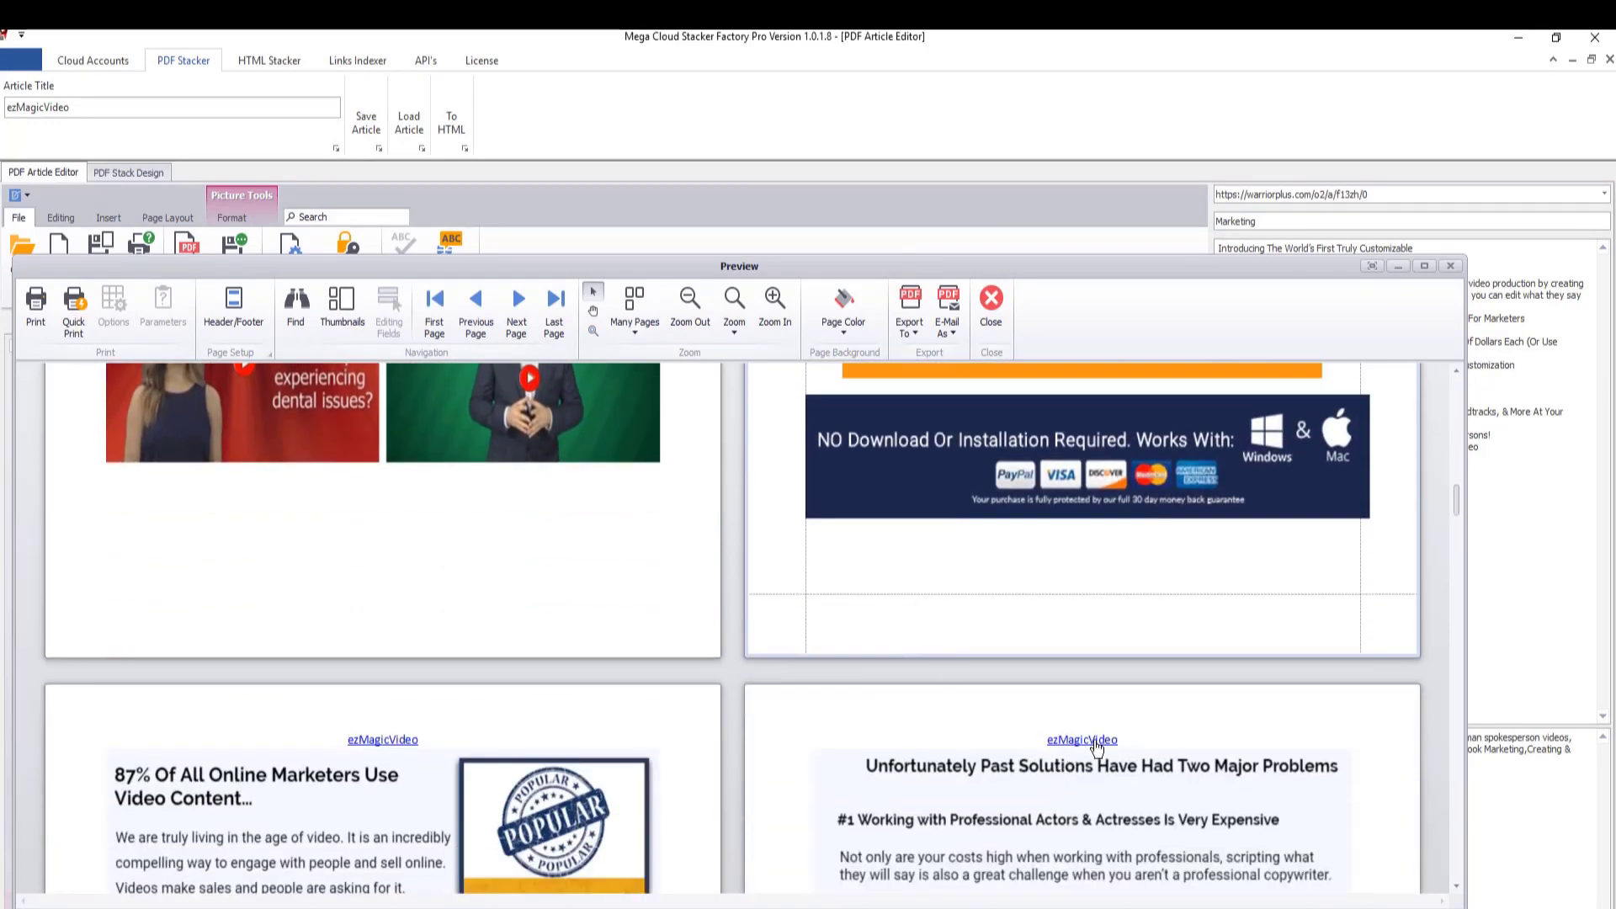
{"action": "scroll", "coordinate": [855, 755], "scroll_direction": "down", "scroll_amount": 18}
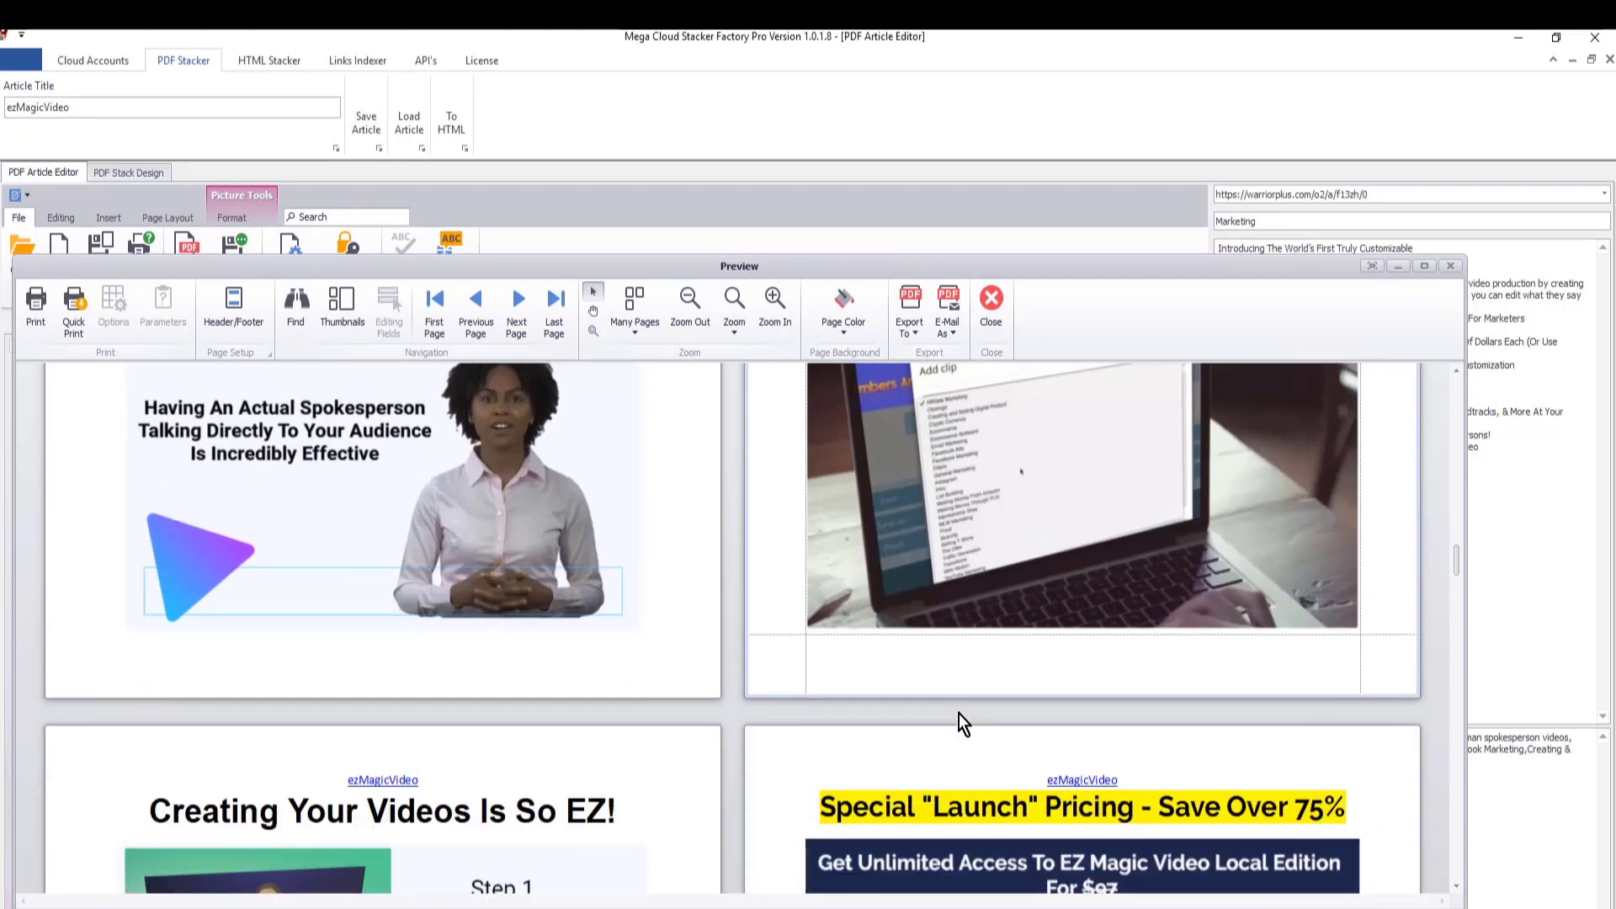
{"action": "scroll", "coordinate": [960, 707], "scroll_direction": "down", "scroll_amount": 20}
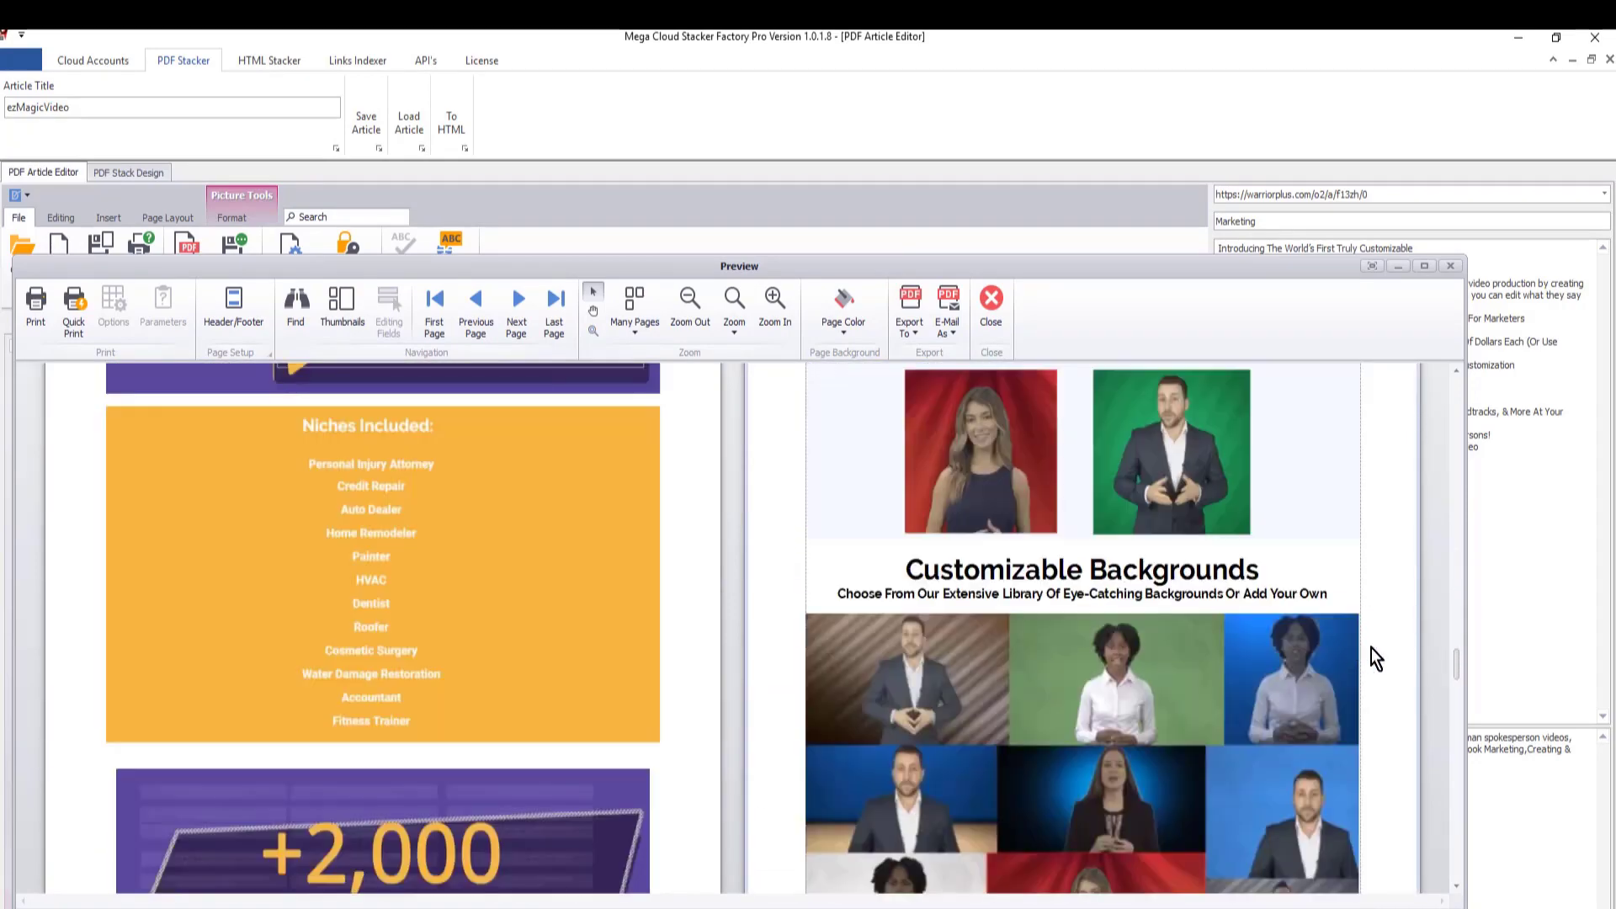
{"action": "left_click_drag", "start_coordinate": [1456, 657], "coordinate": [1446, 259]}
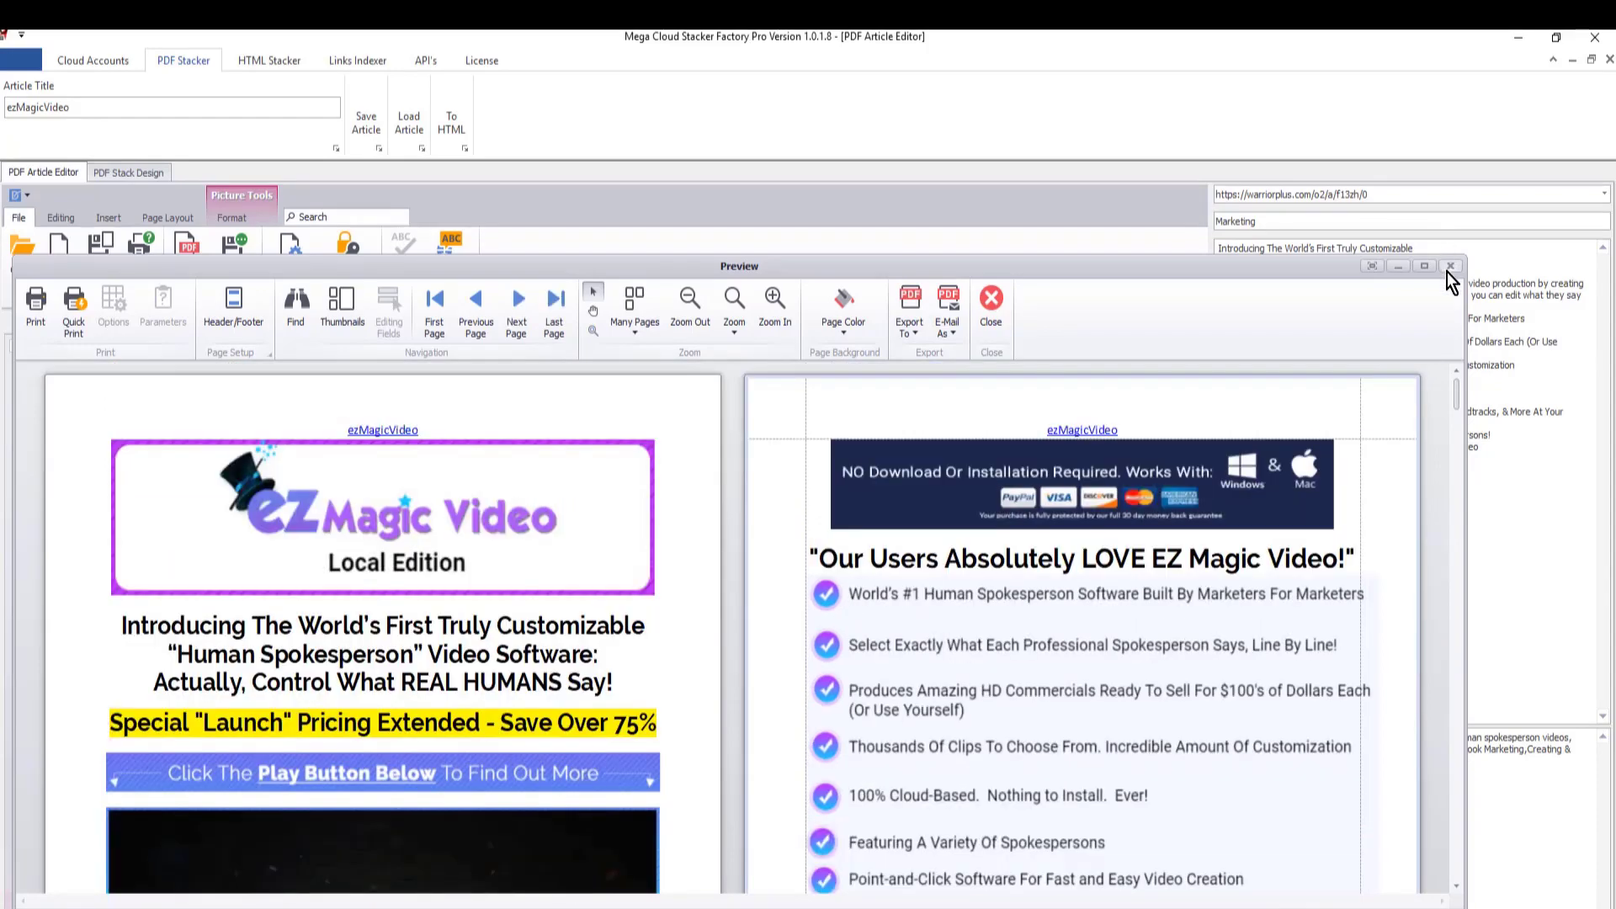
{"action": "left_click", "coordinate": [1450, 267]}
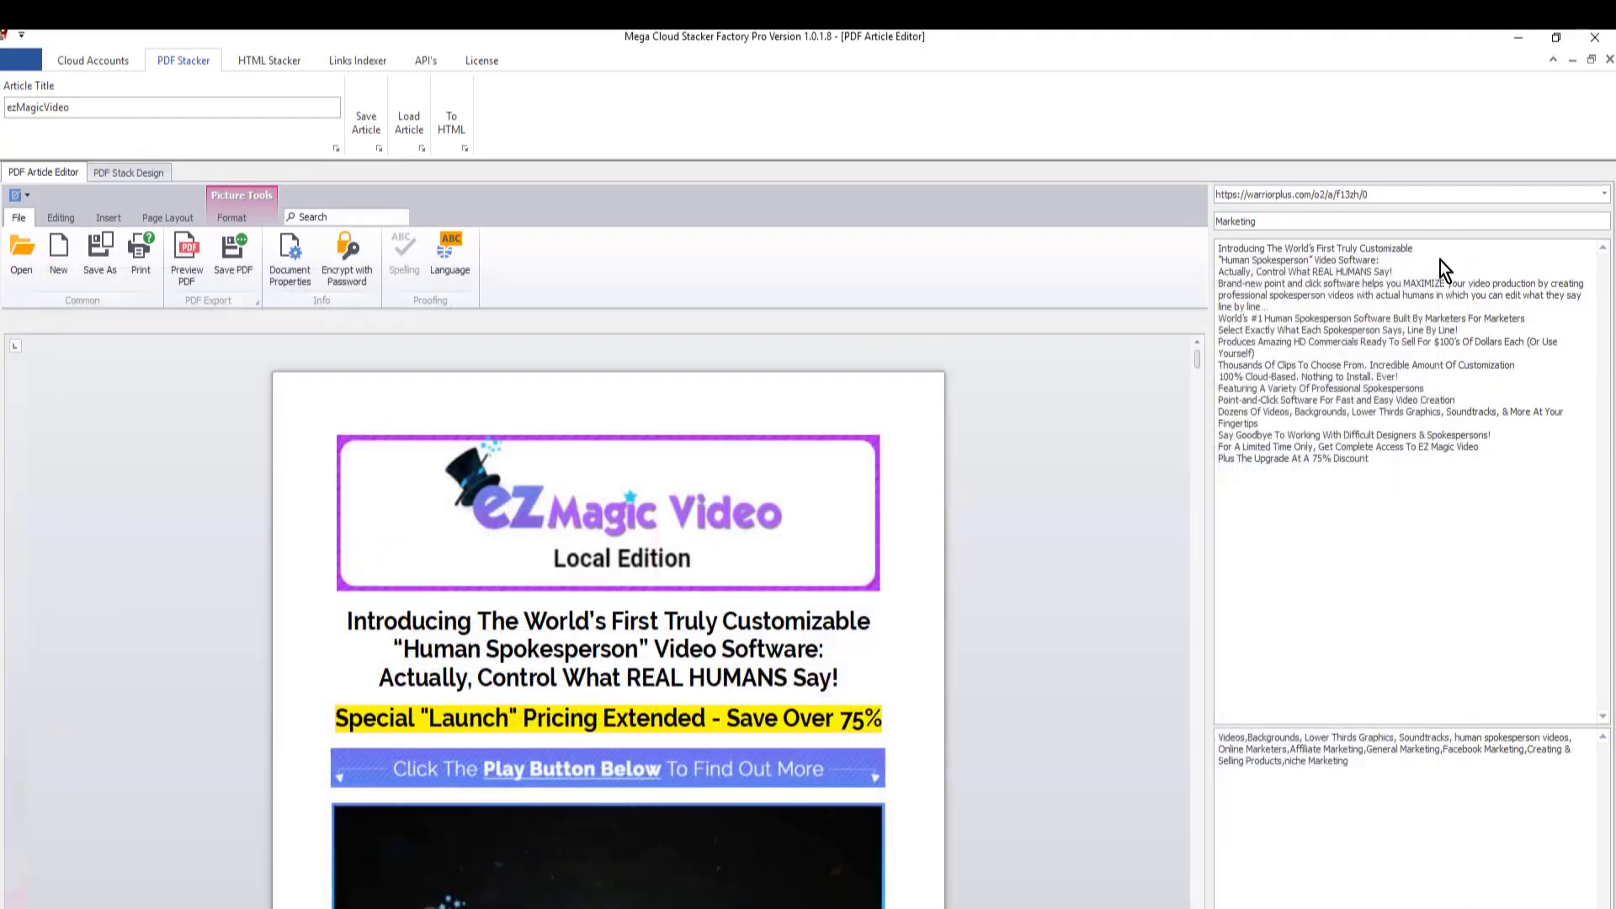
{"action": "left_click", "coordinate": [233, 260]}
{"action": "left_click", "coordinate": [199, 345]}
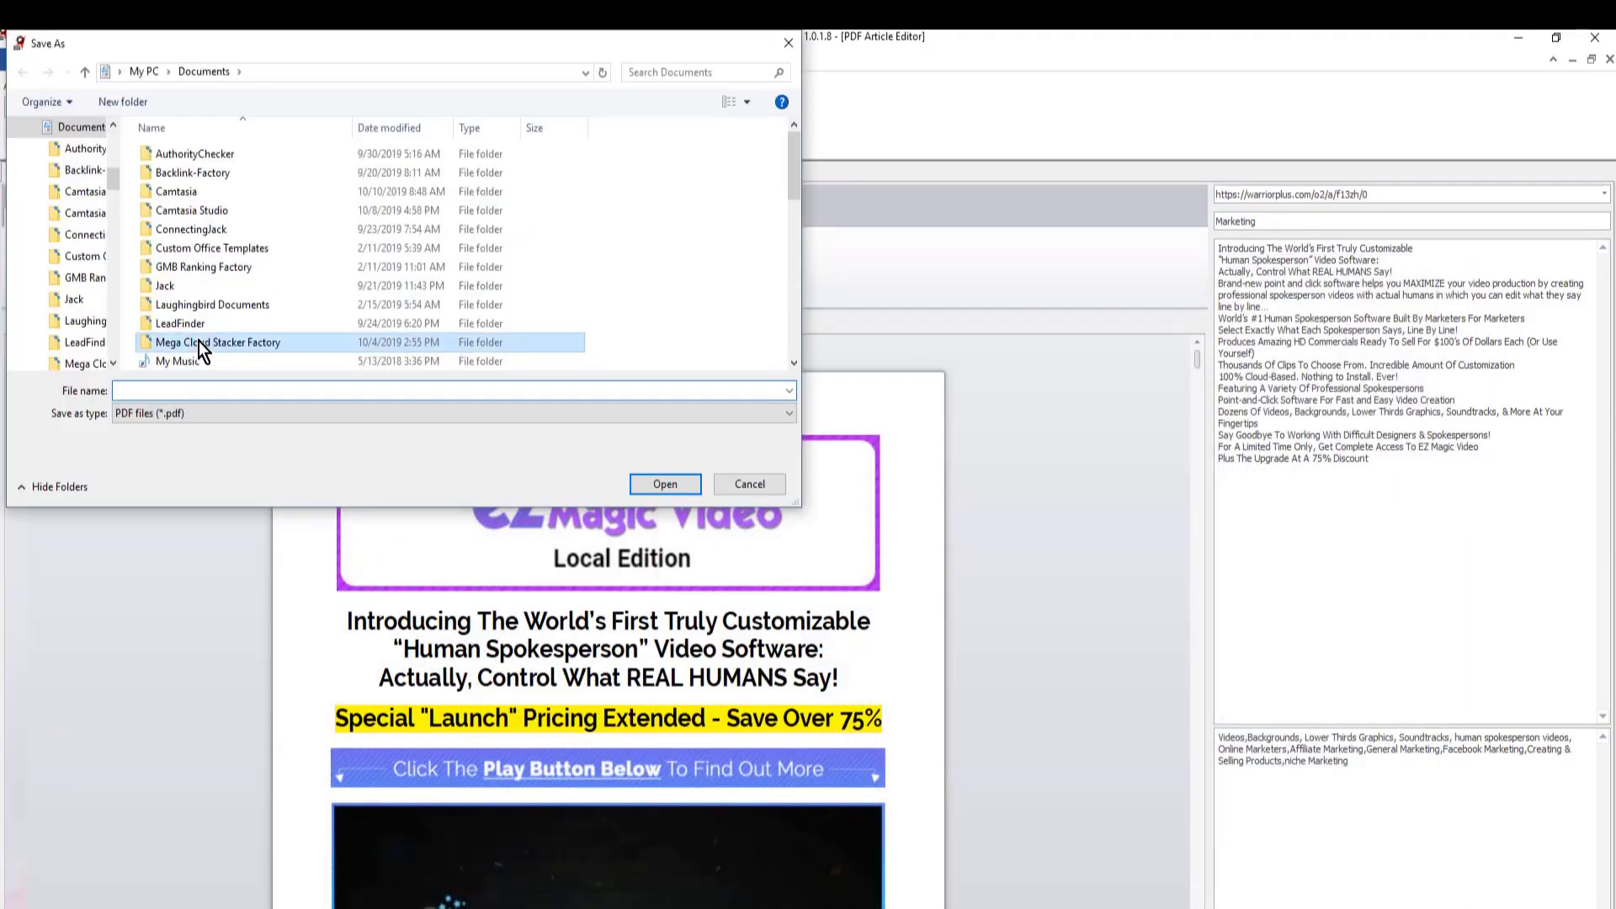
{"action": "double_click", "coordinate": [199, 341]}
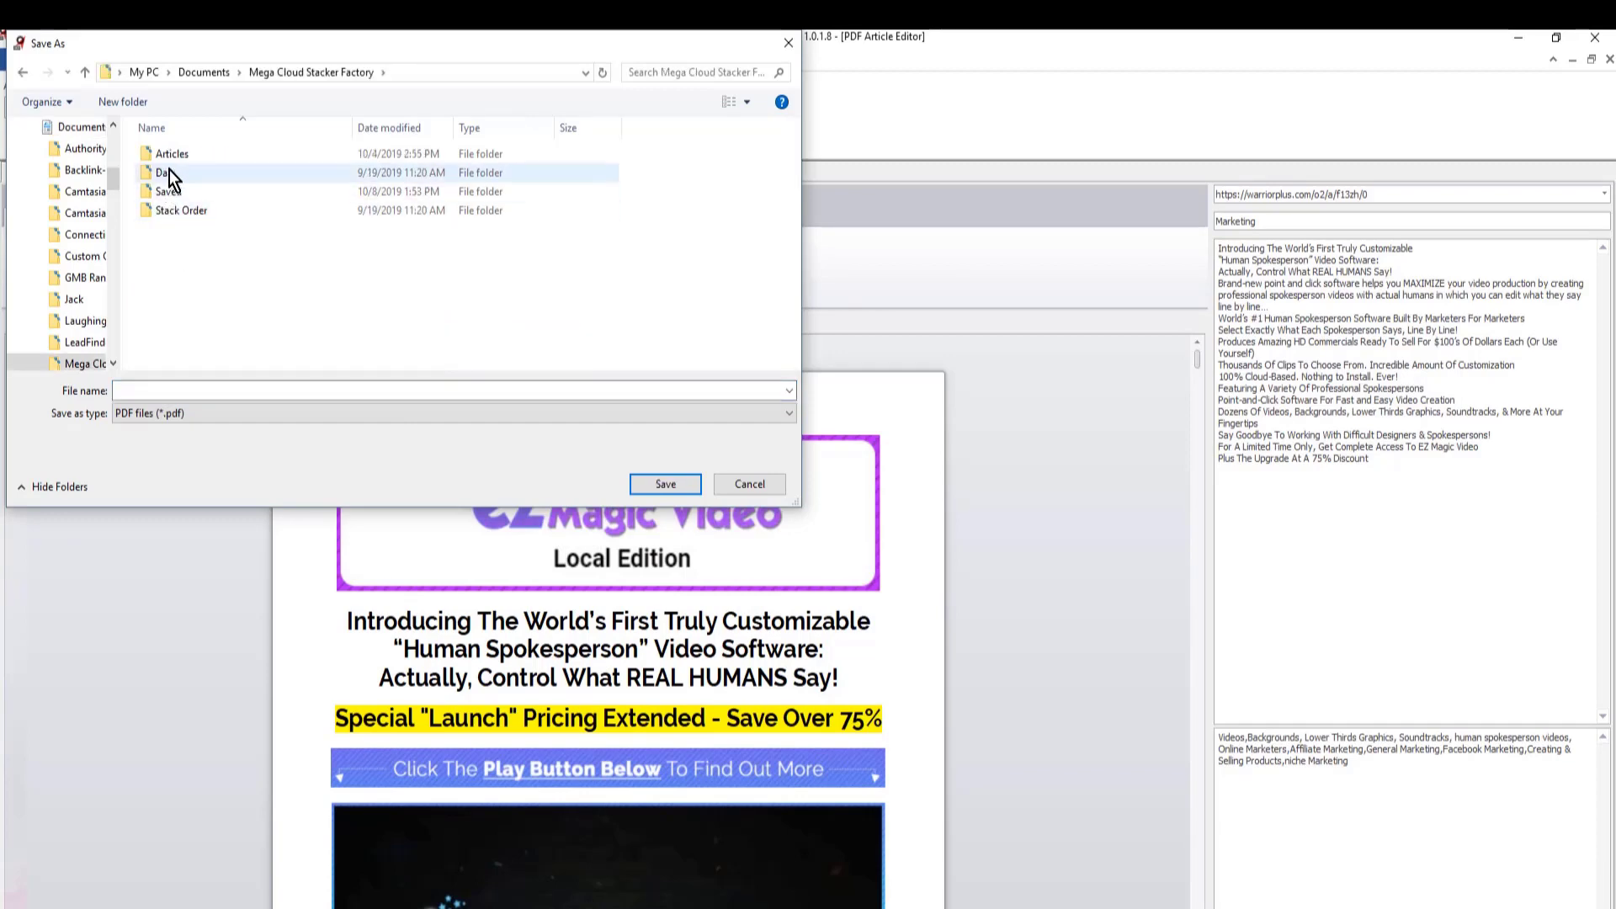
{"action": "left_click", "coordinate": [733, 484]}
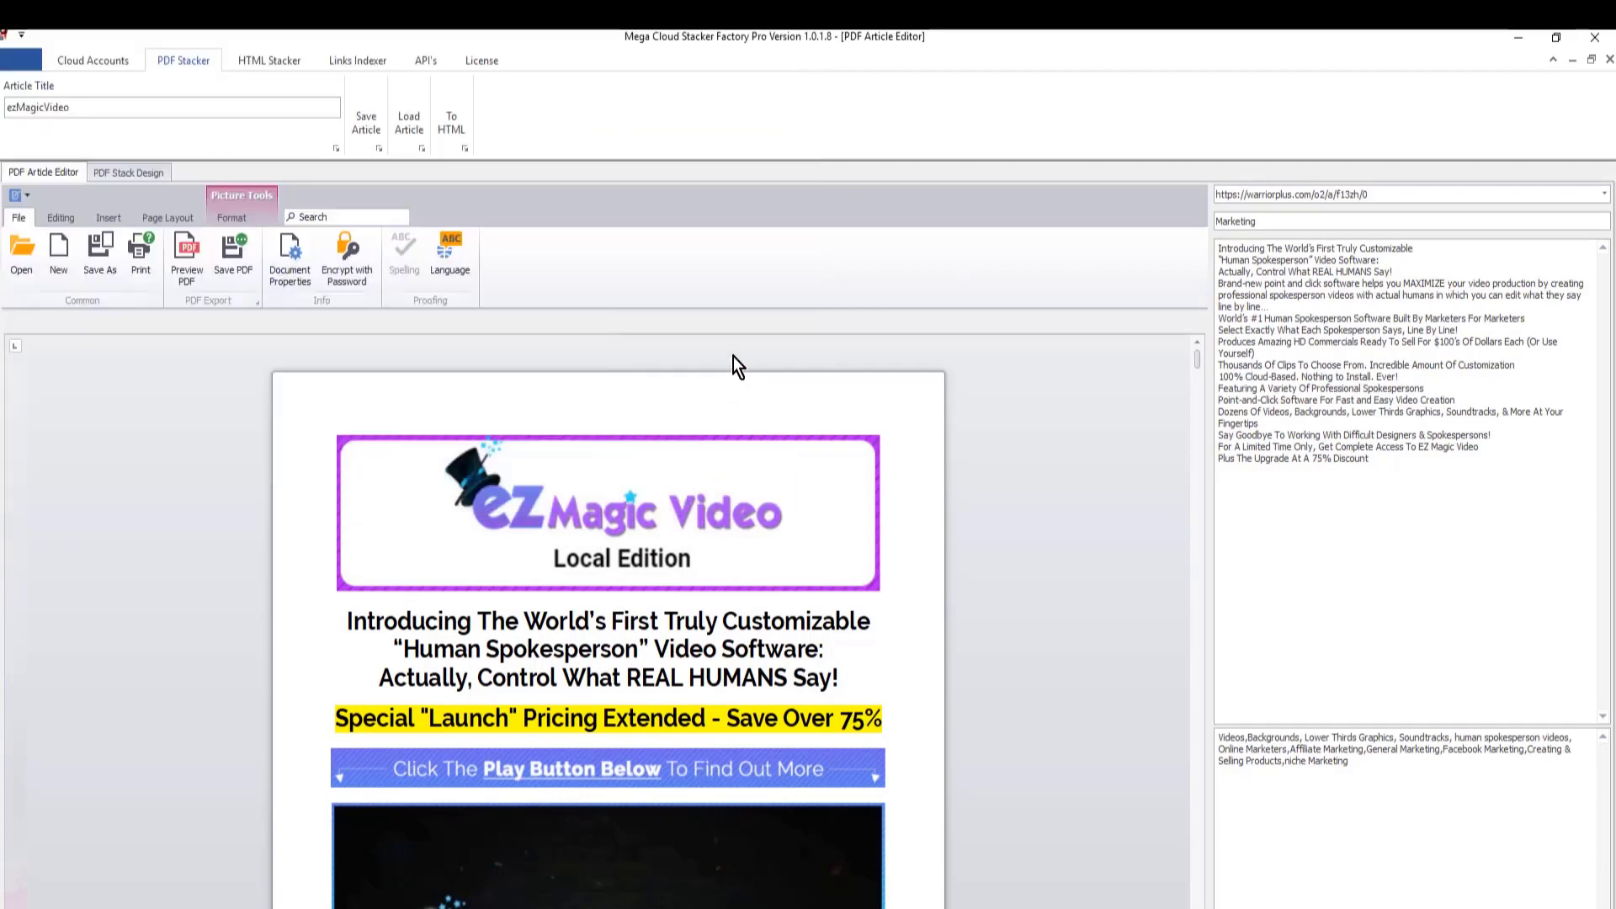
- Switch to EZ Magic Video.pdf in Nitro Pro and test the orange "Click Here" link on the first page, dismissing the connection request
{"action": "scroll", "coordinate": [1297, 592], "scroll_direction": "down", "scroll_amount": 10}
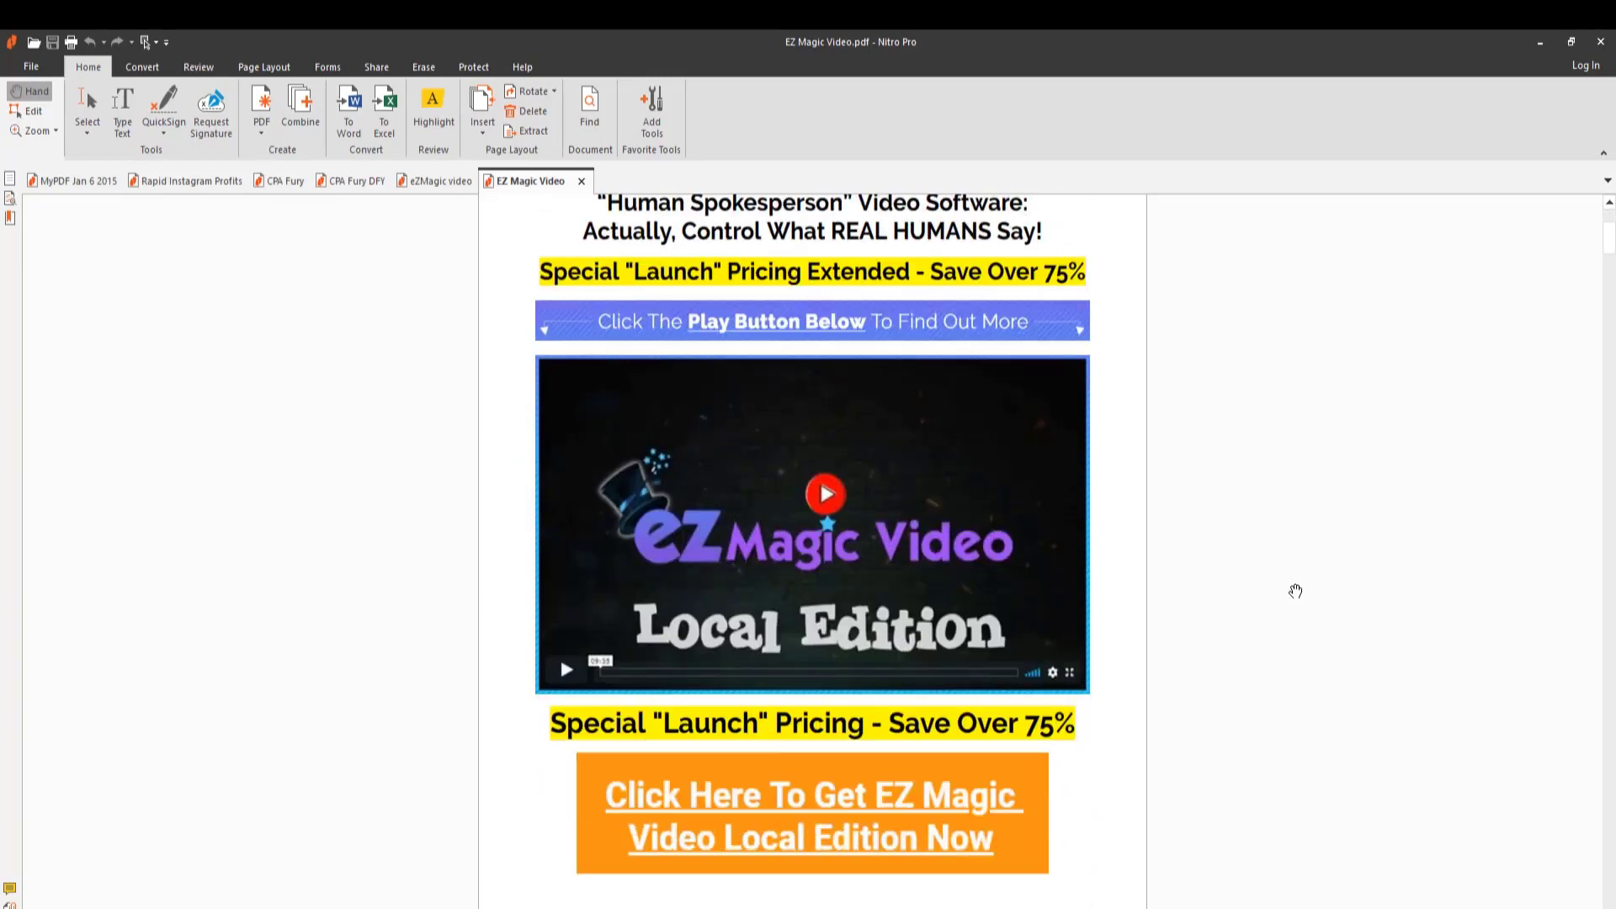
{"action": "scroll", "coordinate": [1292, 580], "scroll_direction": "down", "scroll_amount": 6}
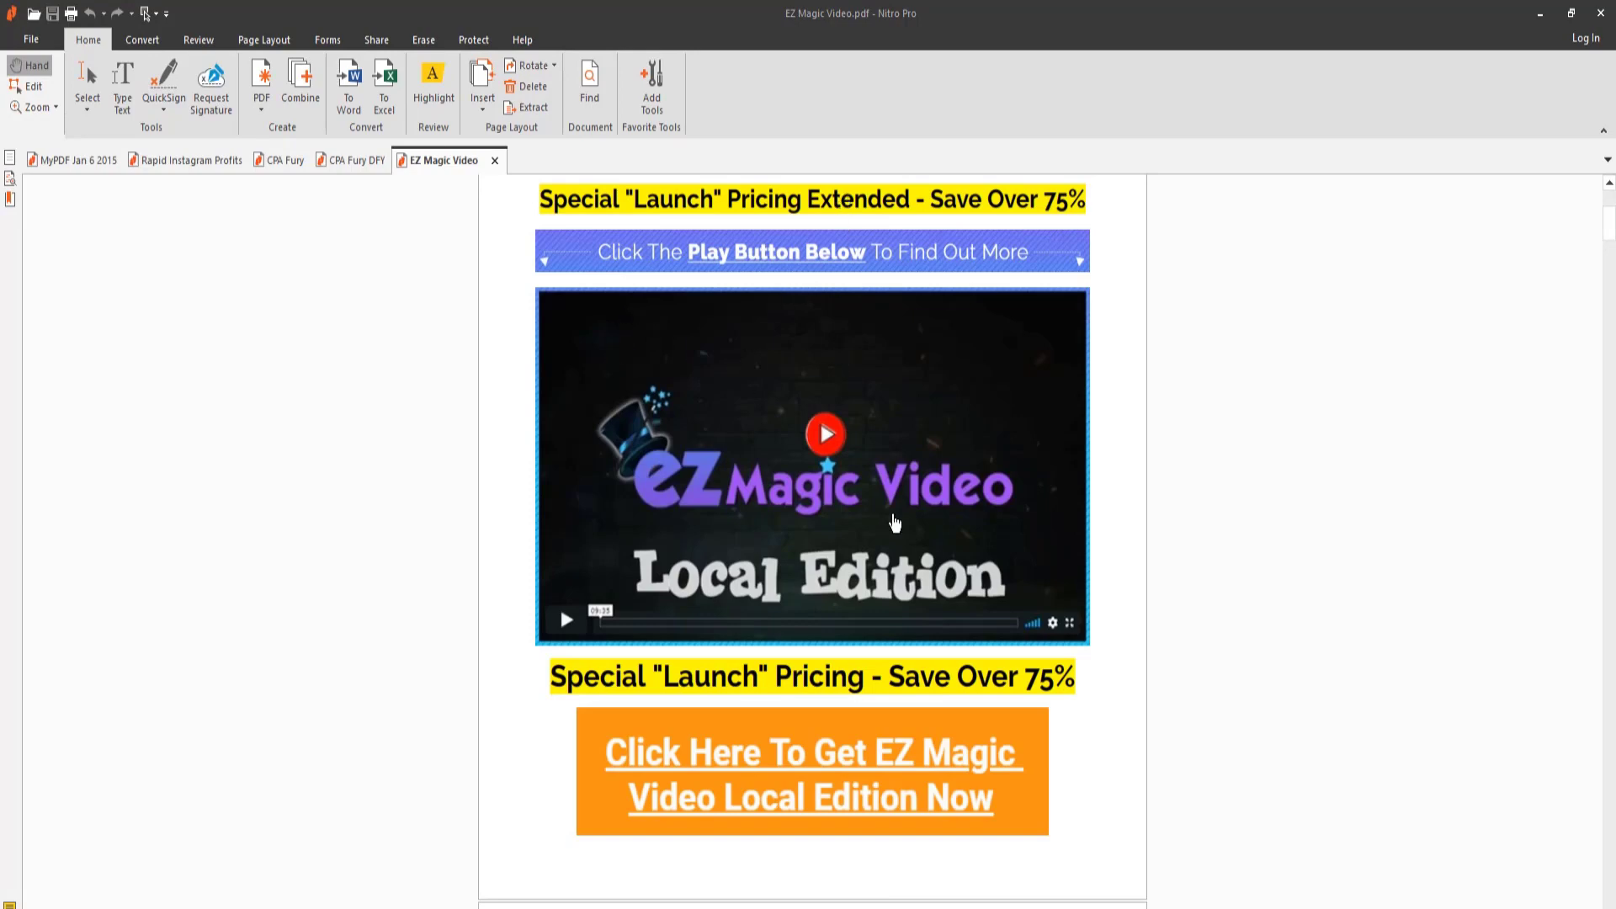
{"action": "left_click", "coordinate": [847, 765]}
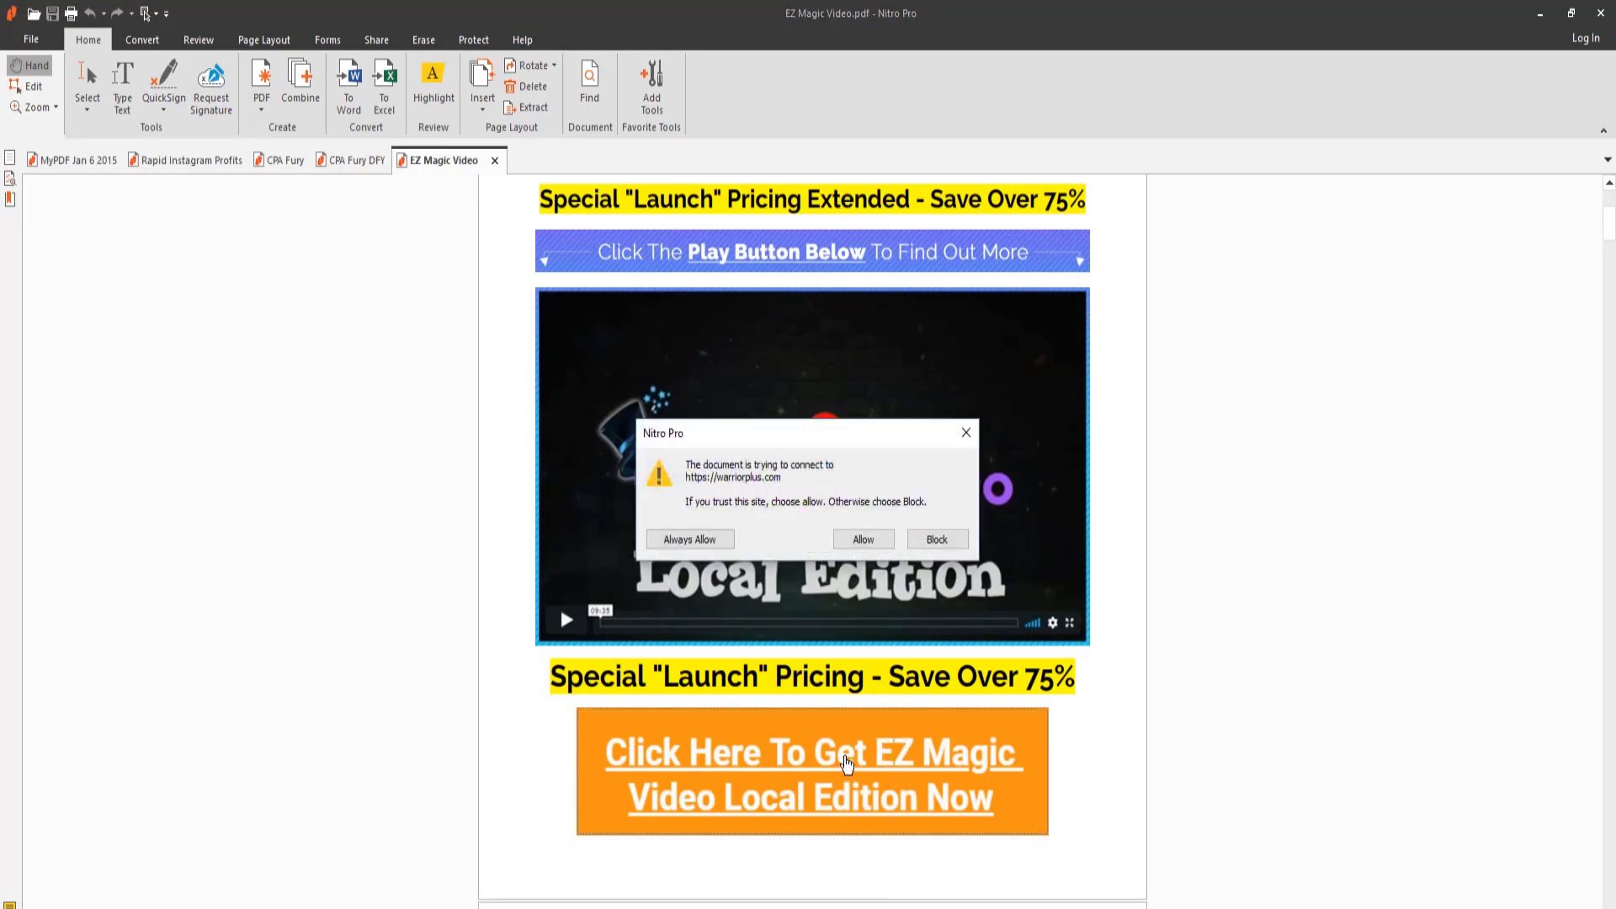
{"action": "left_click", "coordinate": [964, 432]}
- Test the orange "Click Here" link below the "Get Unlimited Access" banner, allow the connection, and review the following pages of the PDF
{"action": "scroll", "coordinate": [824, 773], "scroll_direction": "down", "scroll_amount": 10}
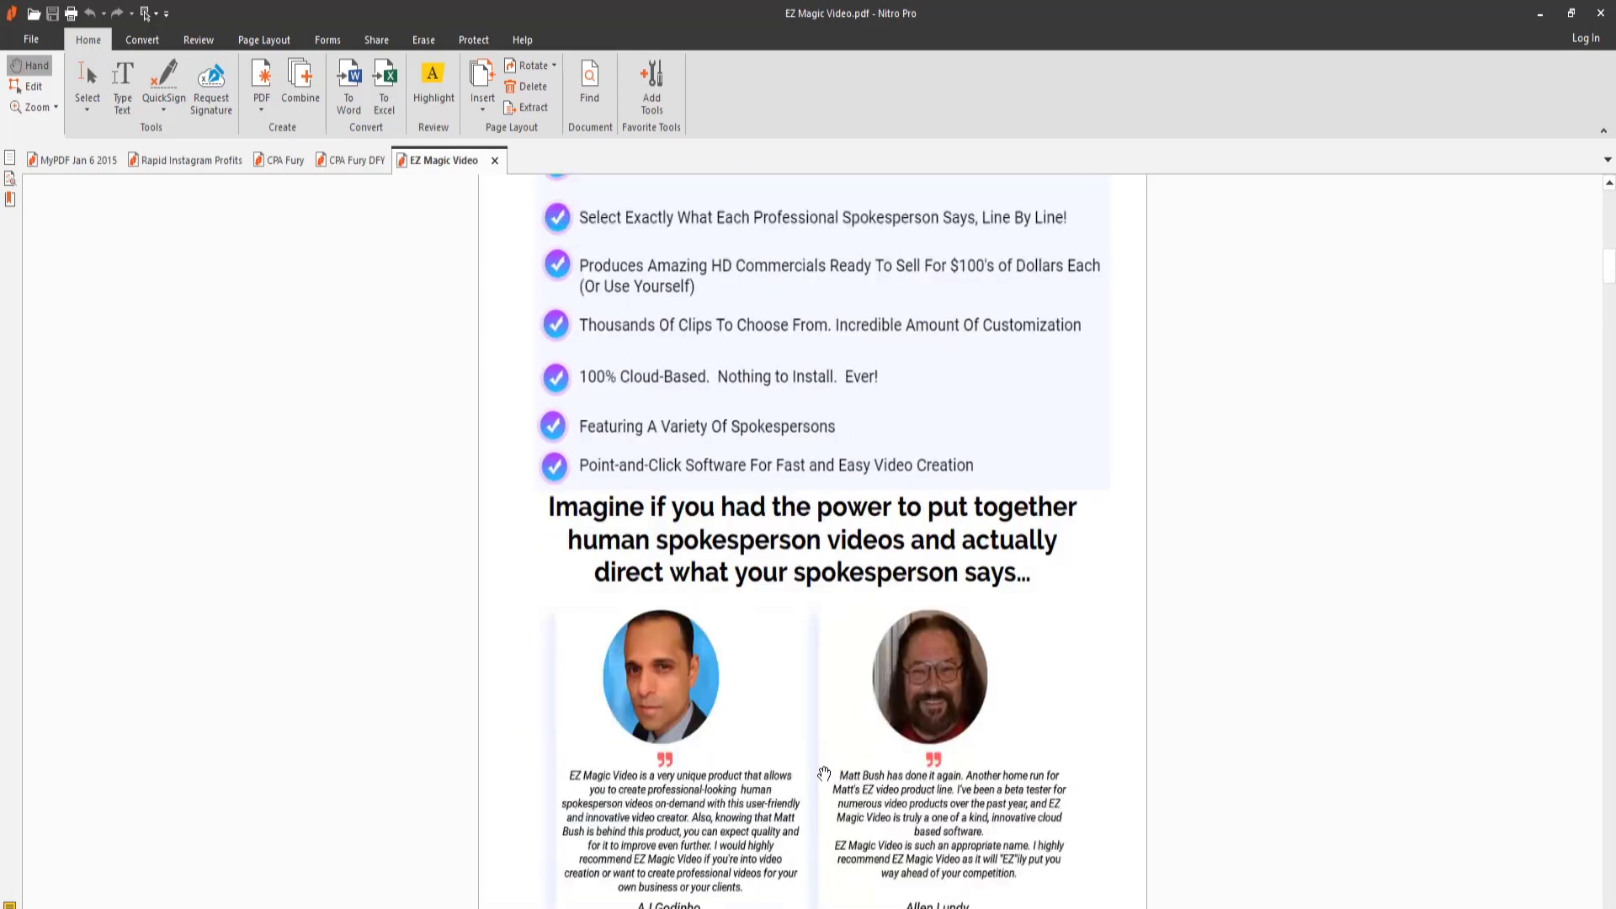
{"action": "scroll", "coordinate": [821, 775], "scroll_direction": "up", "scroll_amount": 10}
{"action": "scroll", "coordinate": [812, 781], "scroll_direction": "down", "scroll_amount": 4}
{"action": "left_click", "coordinate": [808, 513]}
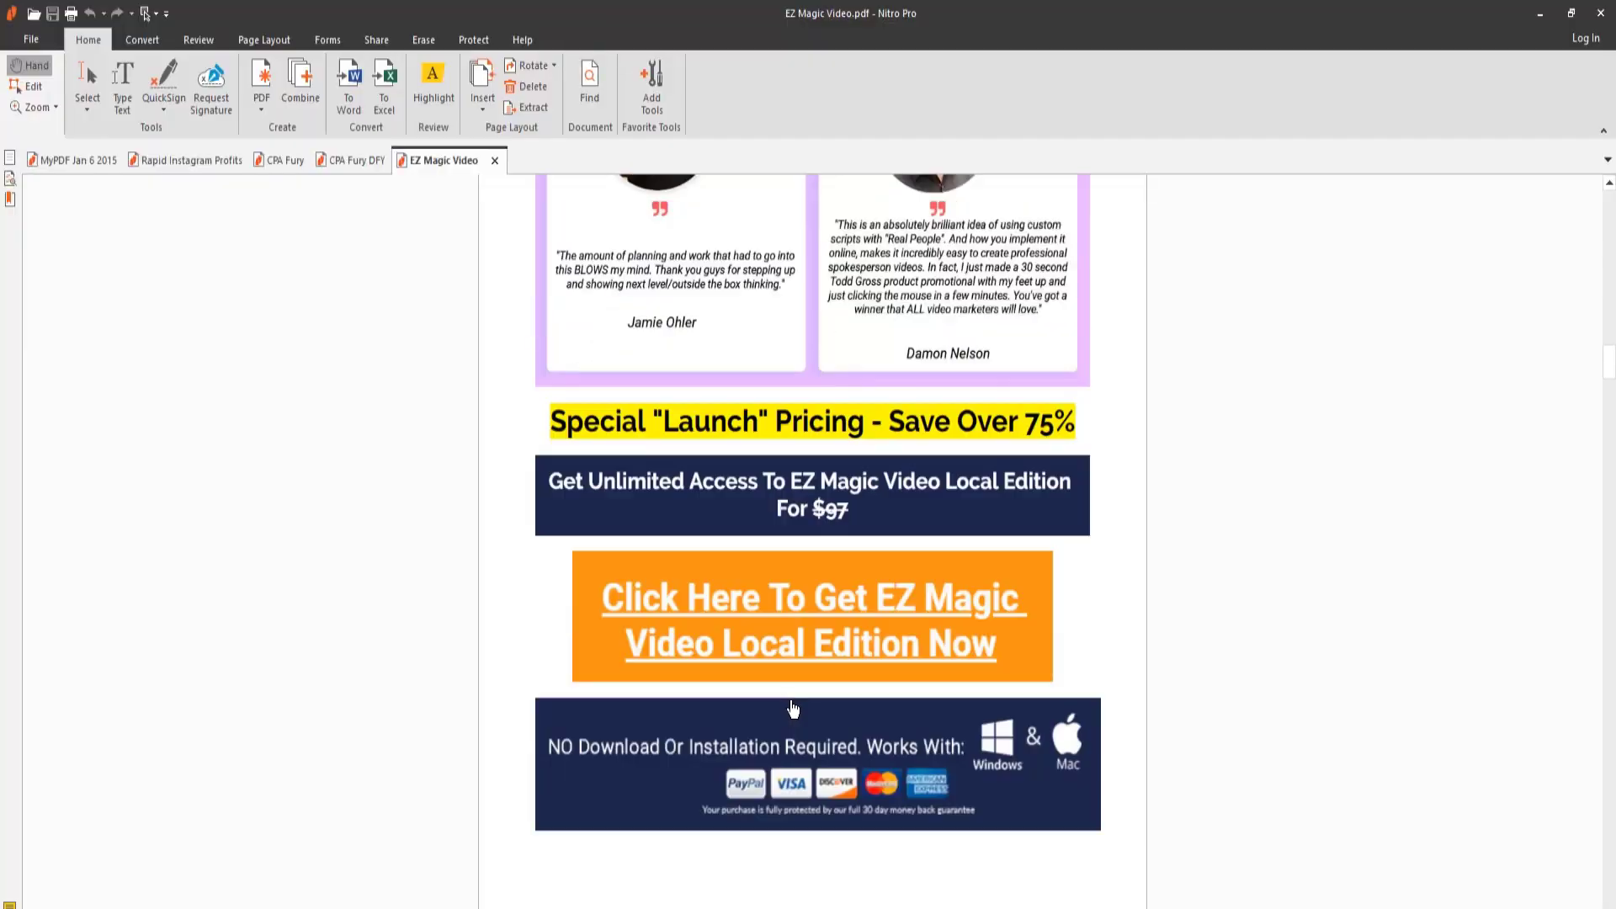
{"action": "left_click", "coordinate": [816, 598]}
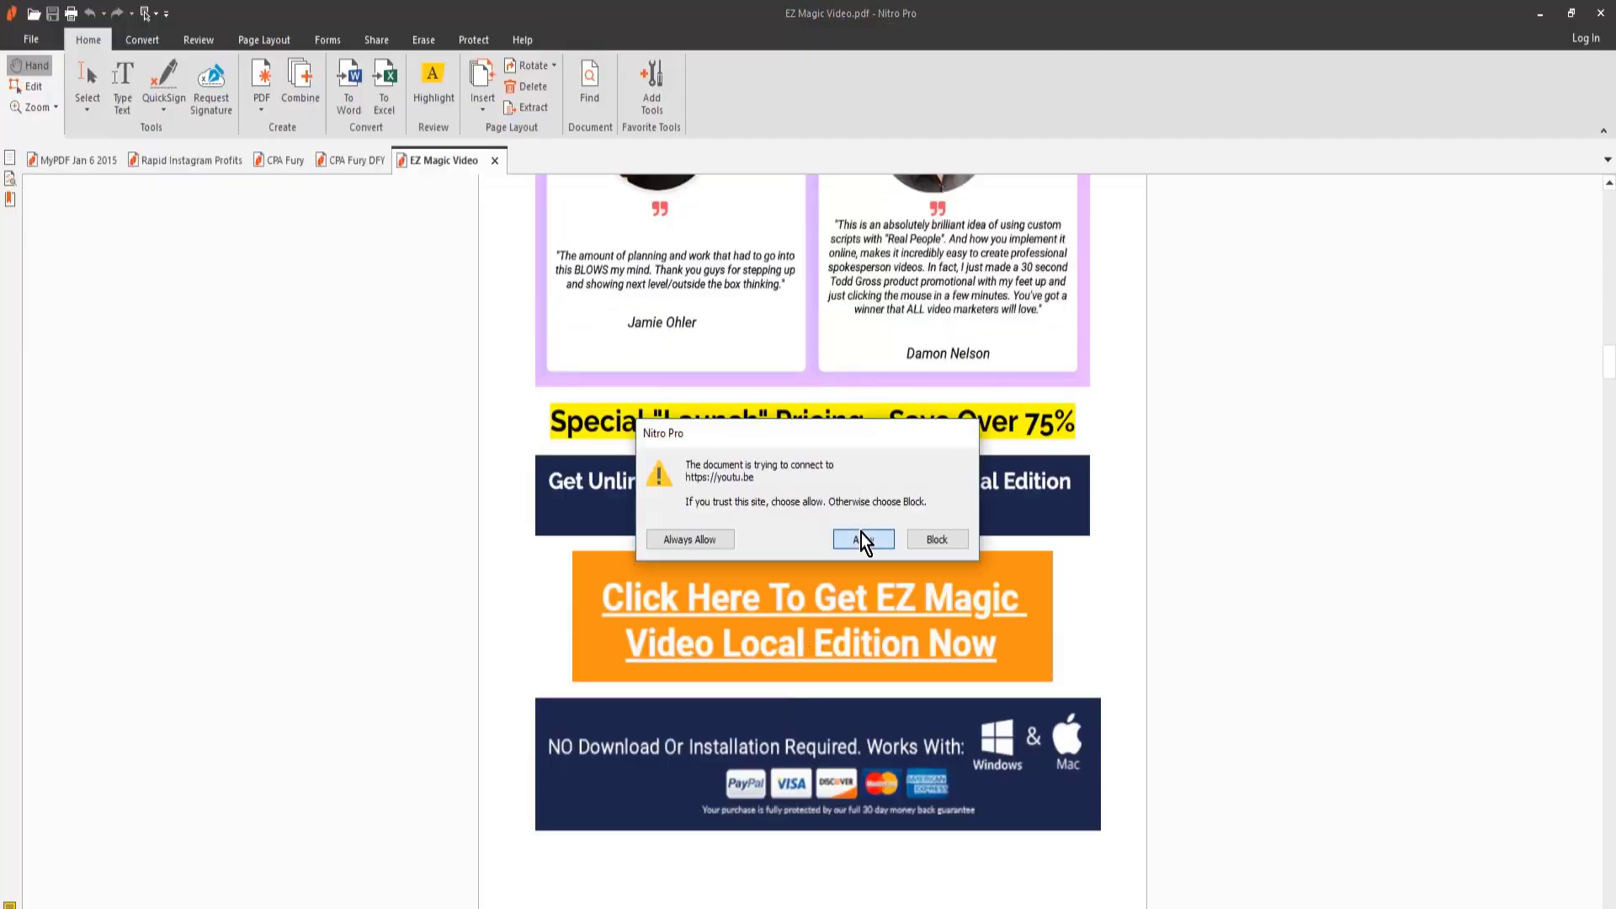
{"action": "left_click", "coordinate": [861, 534]}
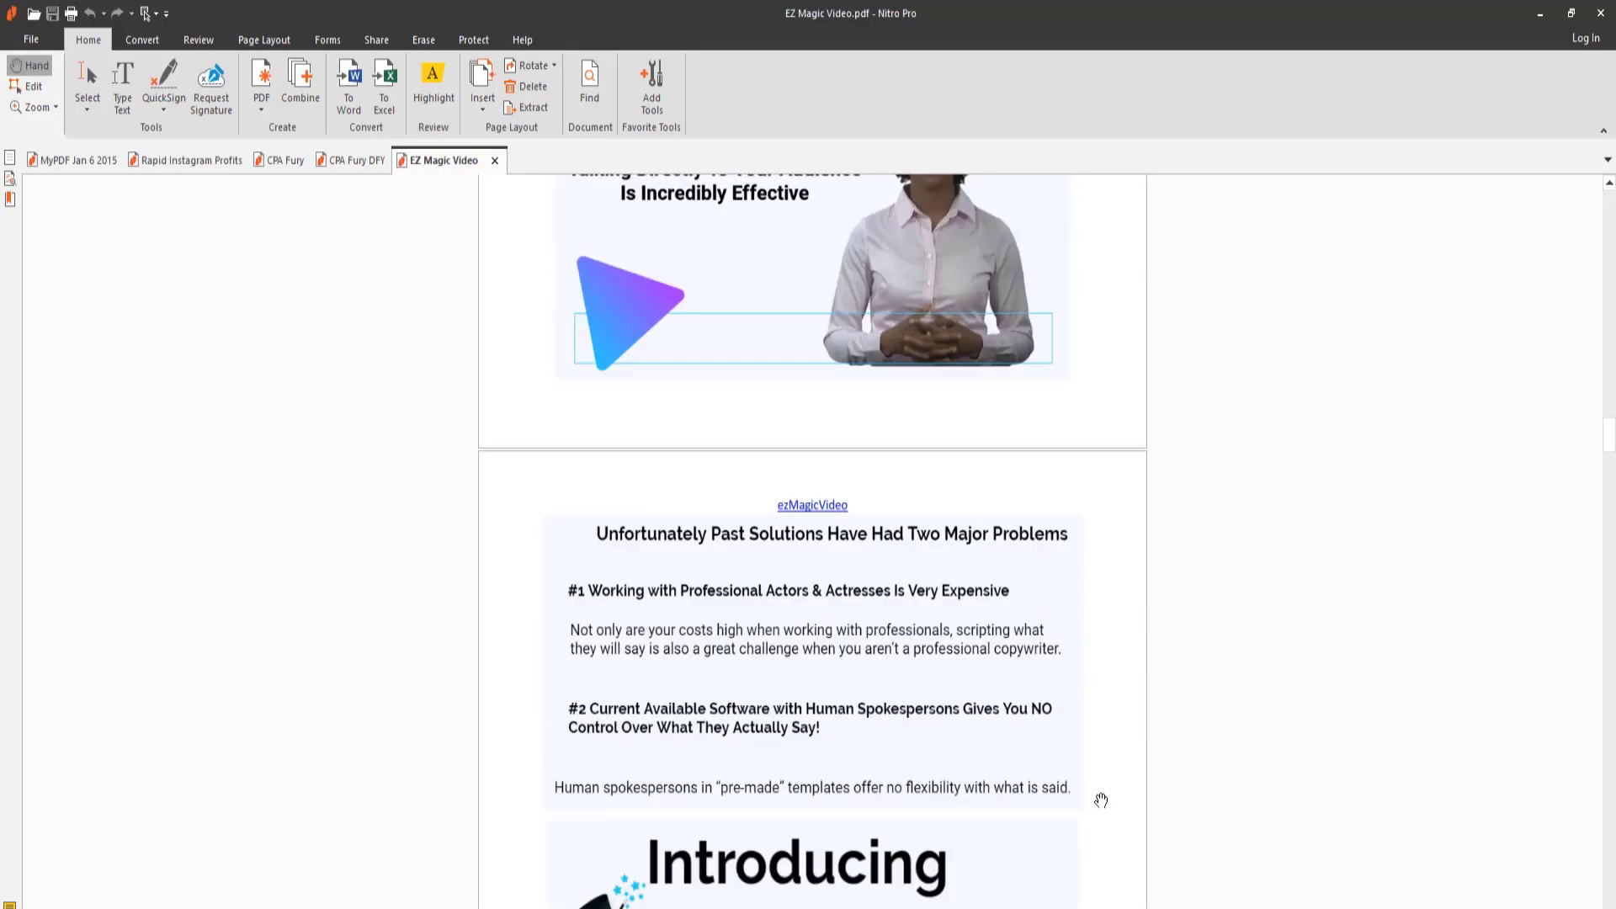
{"action": "scroll", "coordinate": [1100, 800], "scroll_direction": "down", "scroll_amount": 15}
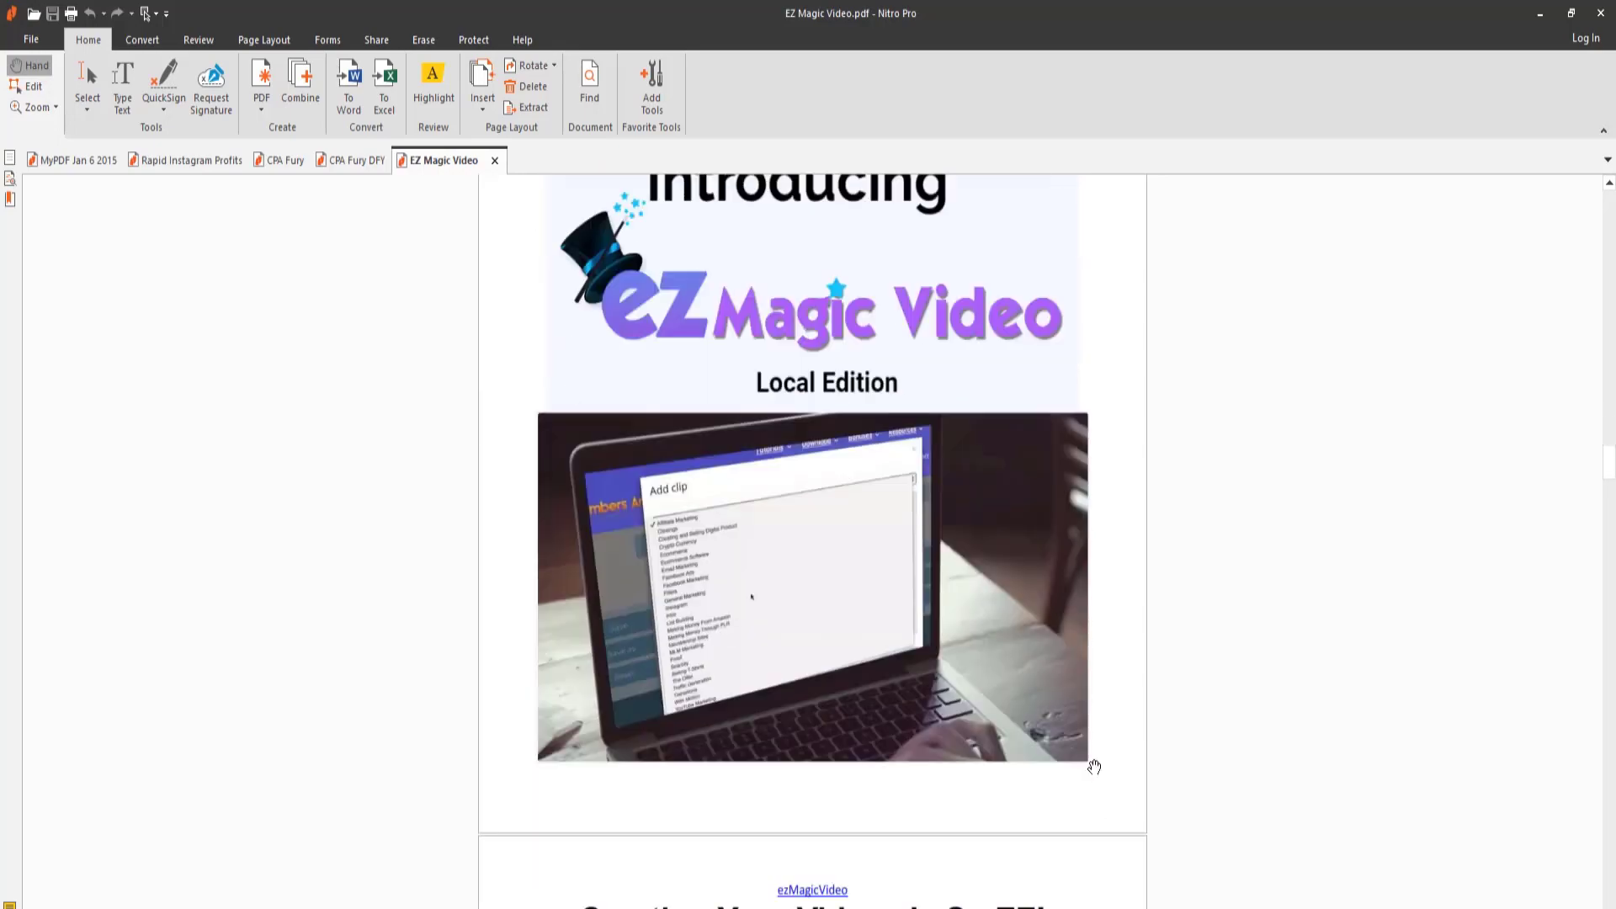
{"action": "scroll", "coordinate": [1100, 789], "scroll_direction": "down", "scroll_amount": 10}
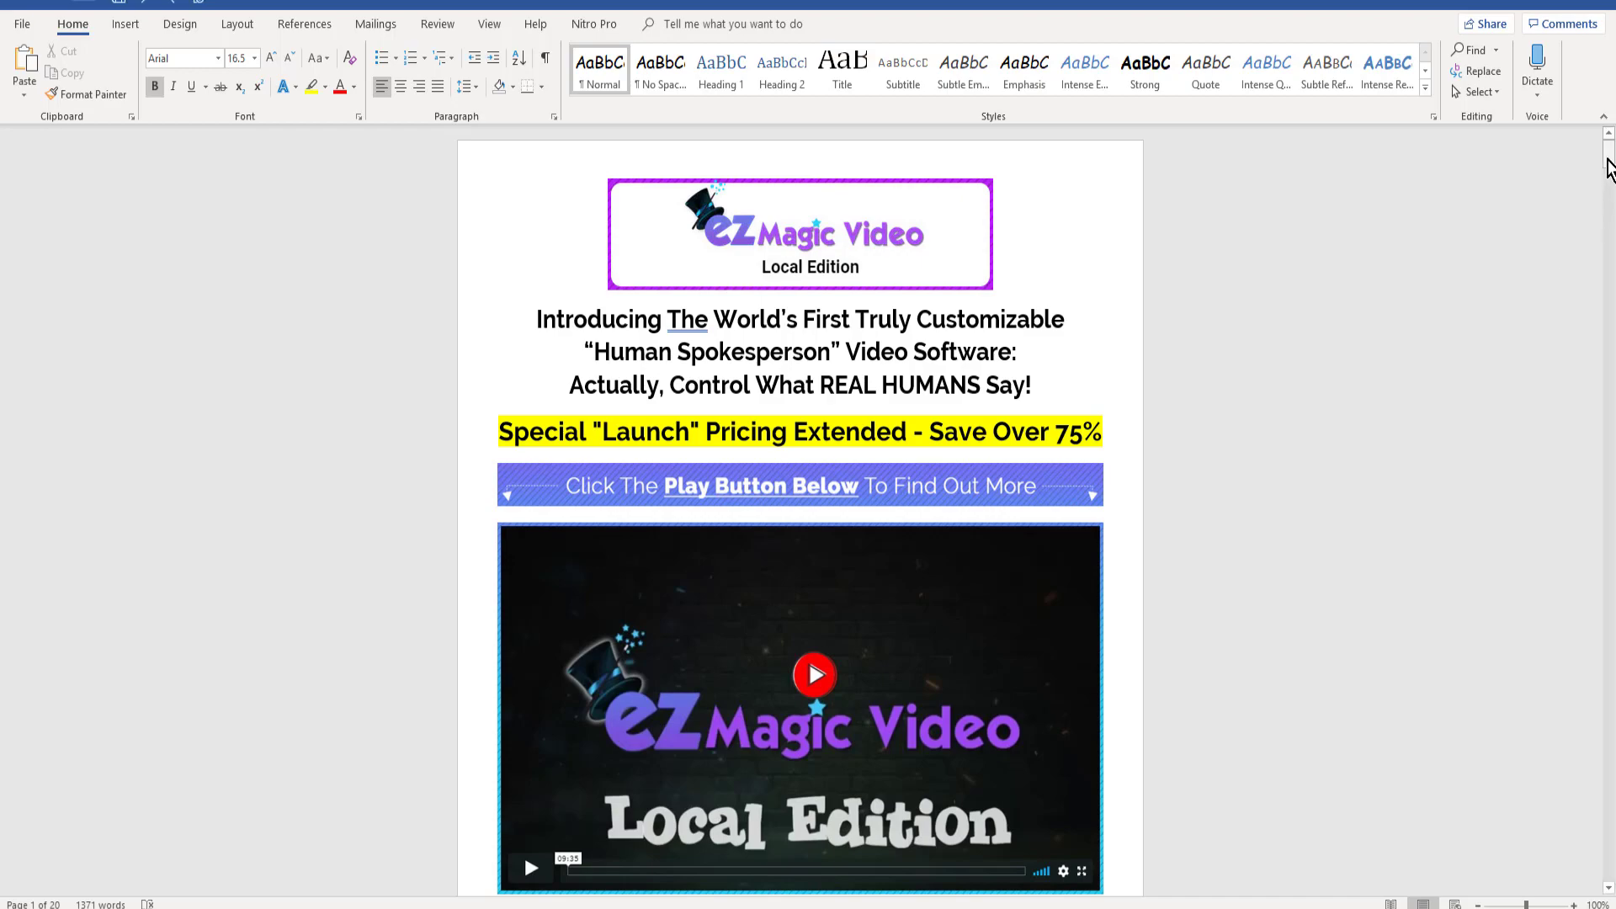
- Switch from the Word document to Mega Cloud Stacker Factory Pro and open EZ MAGIC VIDEO.docx in the blank PDF article
{"action": "left_click_drag", "start_coordinate": [1609, 173], "coordinate": [1592, 134]}
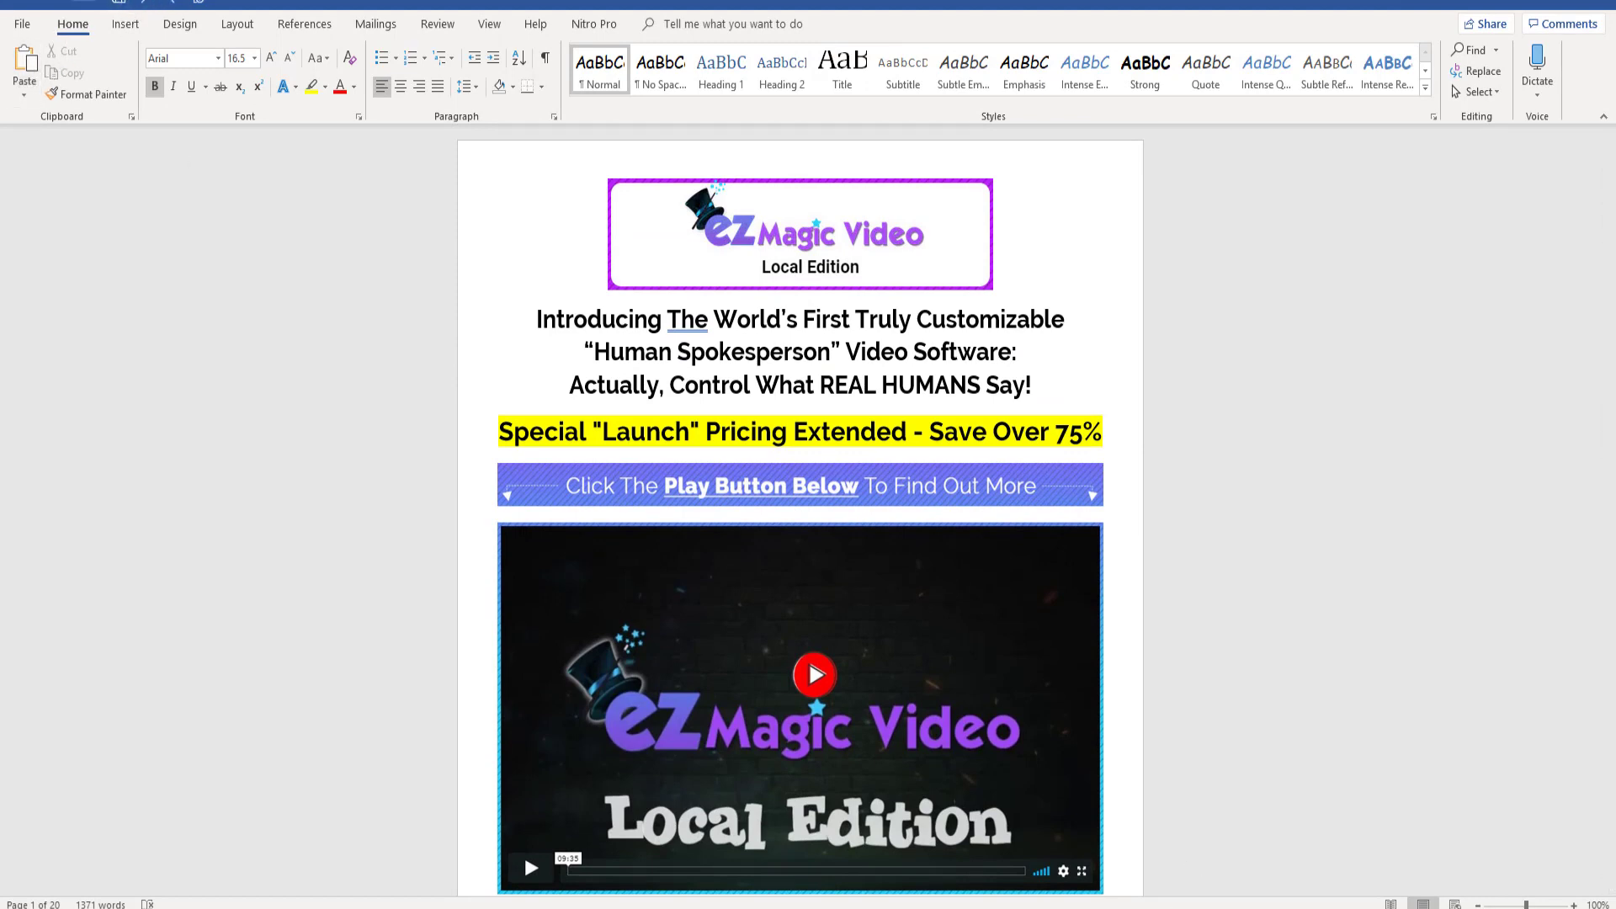
{"action": "key", "text": "alt+Tab"}
{"action": "left_click", "coordinate": [1473, 40]}
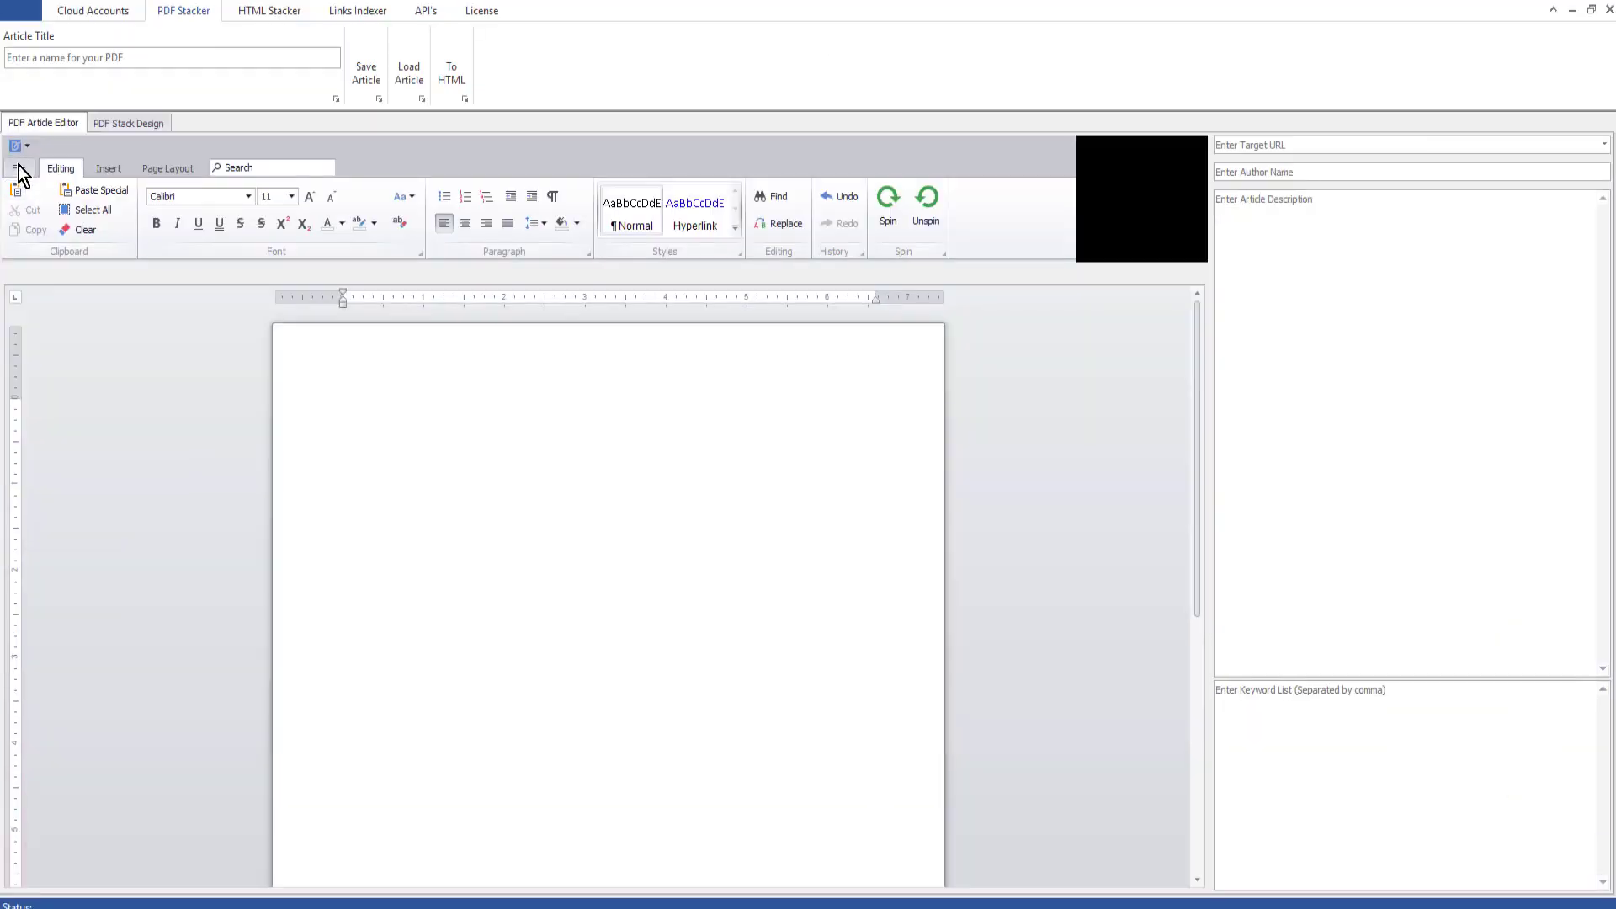
{"action": "left_click", "coordinate": [18, 168]}
{"action": "left_click", "coordinate": [18, 206]}
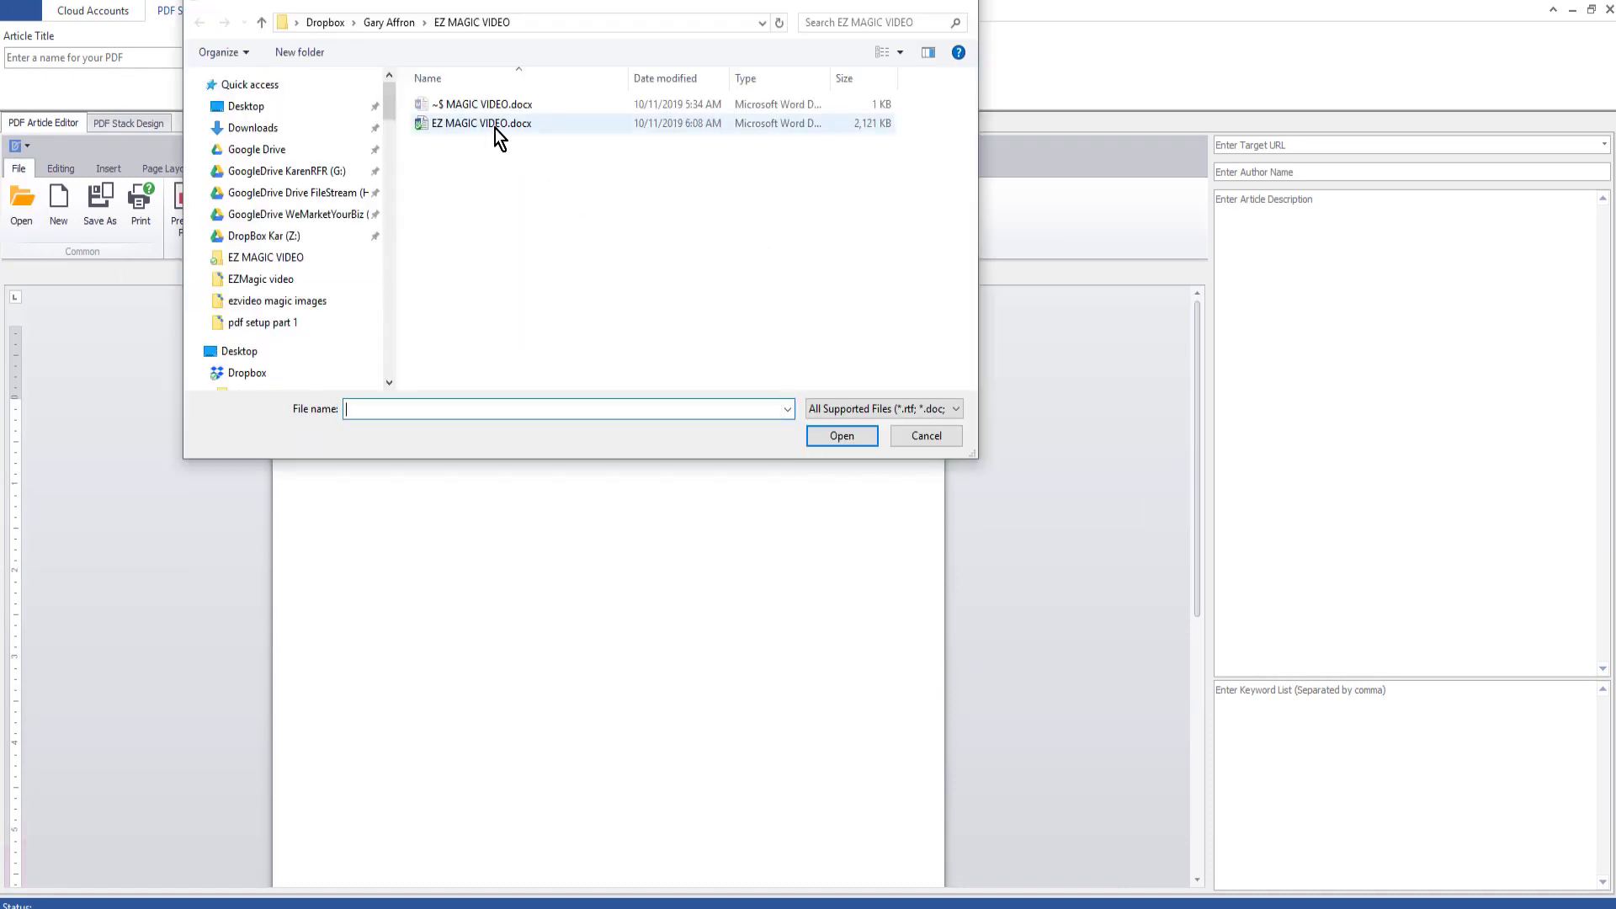
{"action": "double_click", "coordinate": [501, 127]}
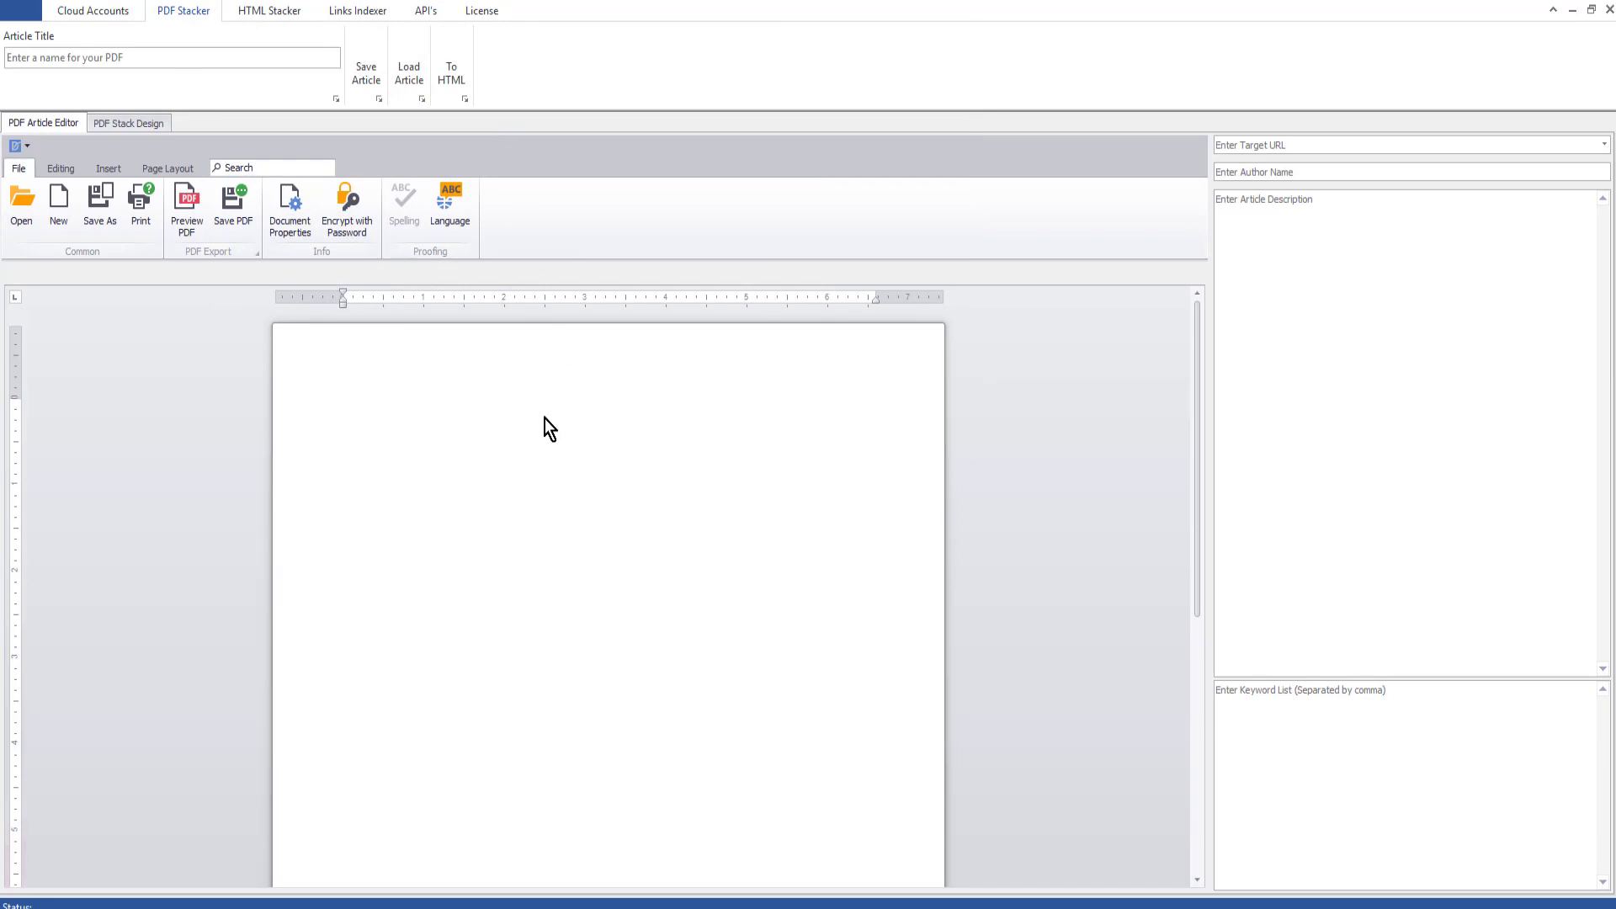
- Delete the repeated "Our Users Absolutely LOVE EZ Magic Video!" heading and both plain-text feature lists below it on the second page
{"action": "scroll", "coordinate": [782, 505], "scroll_direction": "down", "scroll_amount": 5}
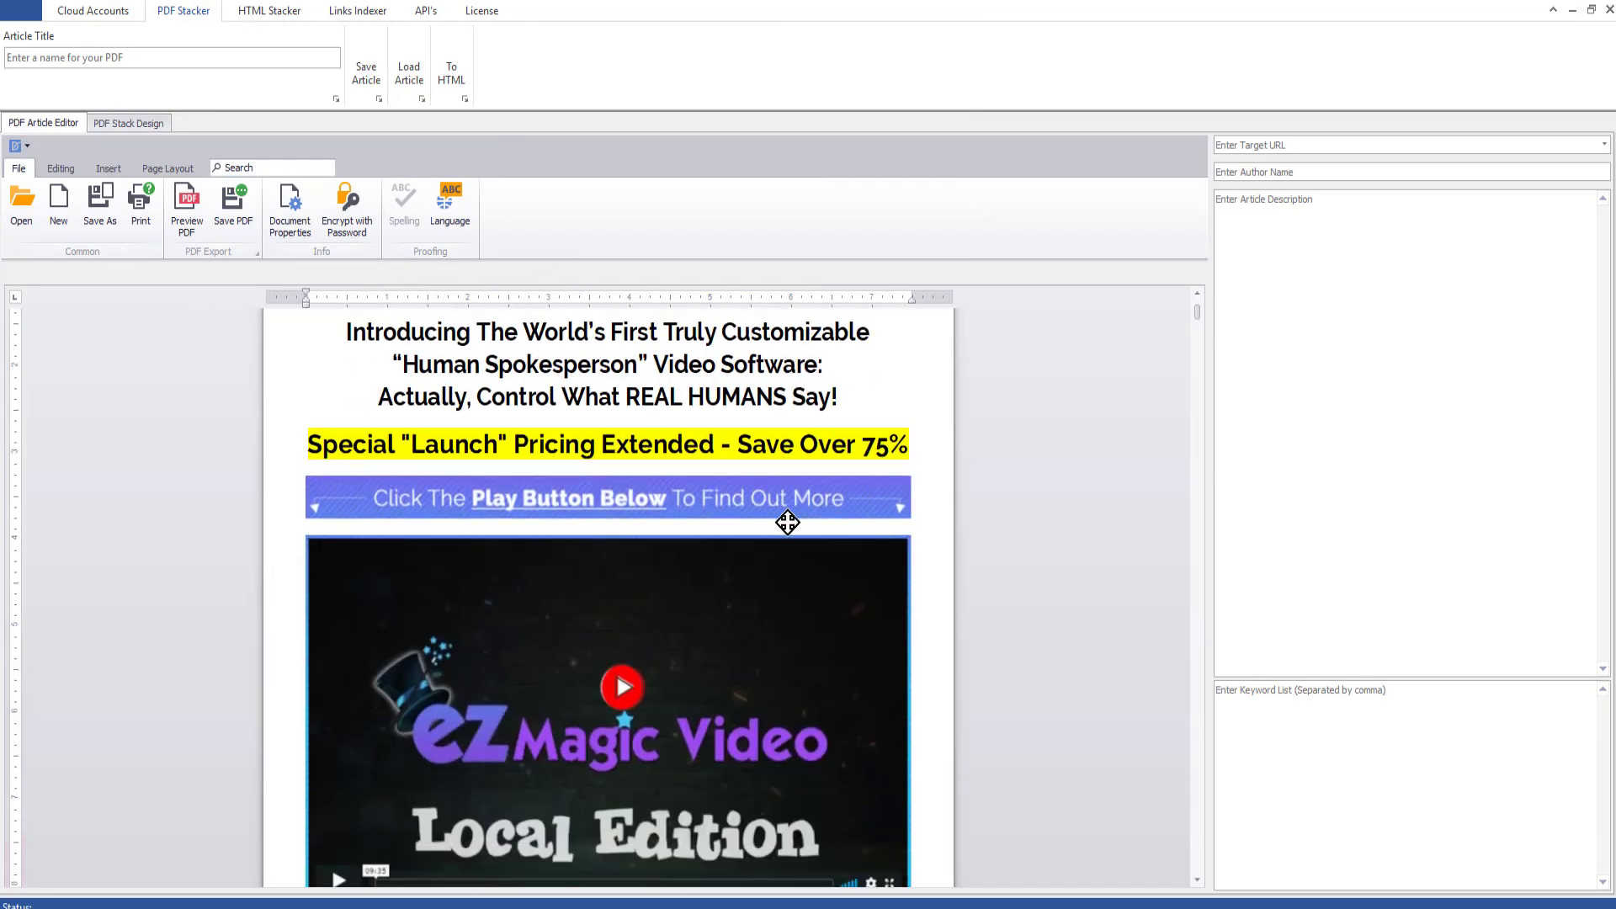
{"action": "scroll", "coordinate": [1060, 588], "scroll_direction": "down", "scroll_amount": 6}
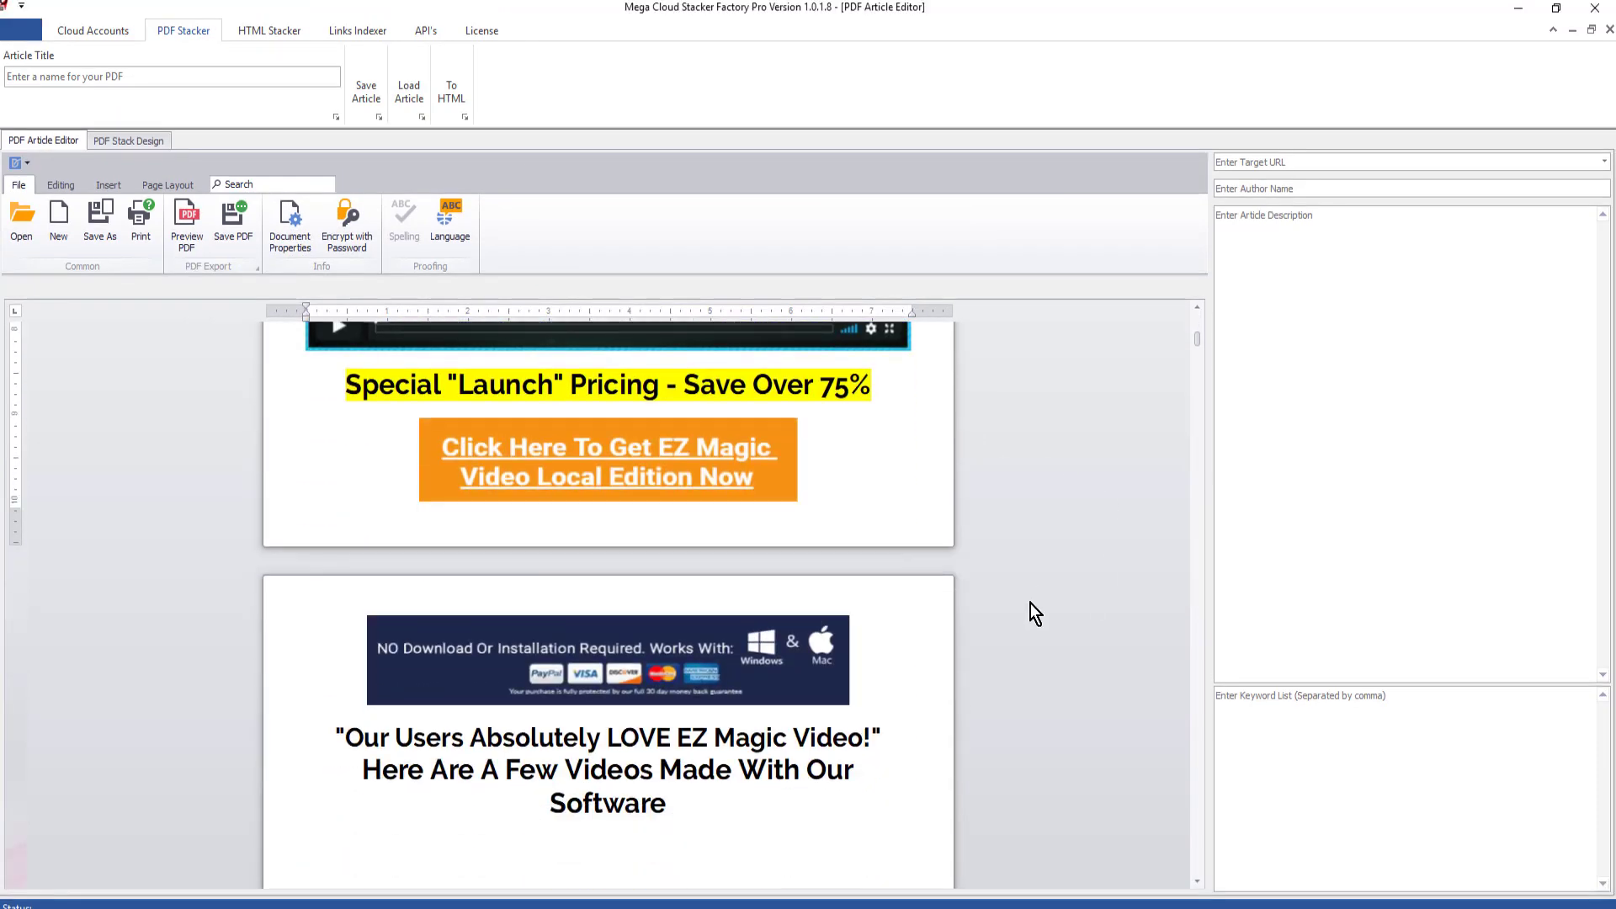
{"action": "scroll", "coordinate": [1034, 612], "scroll_direction": "down", "scroll_amount": 2}
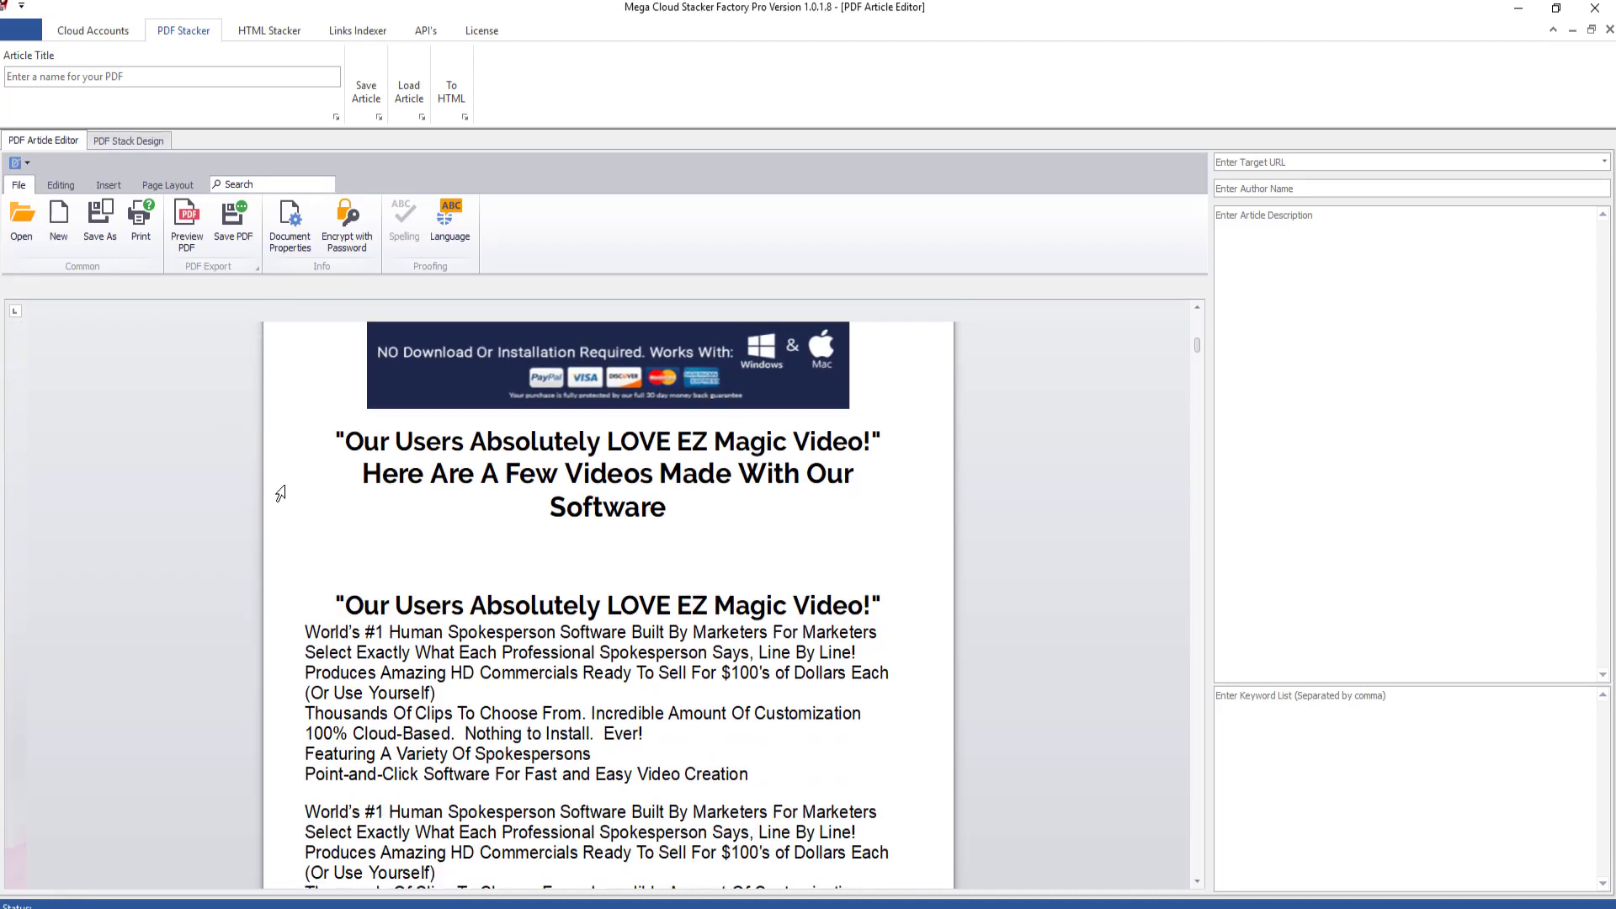
{"action": "left_click_drag", "start_coordinate": [319, 585], "coordinate": [845, 702]}
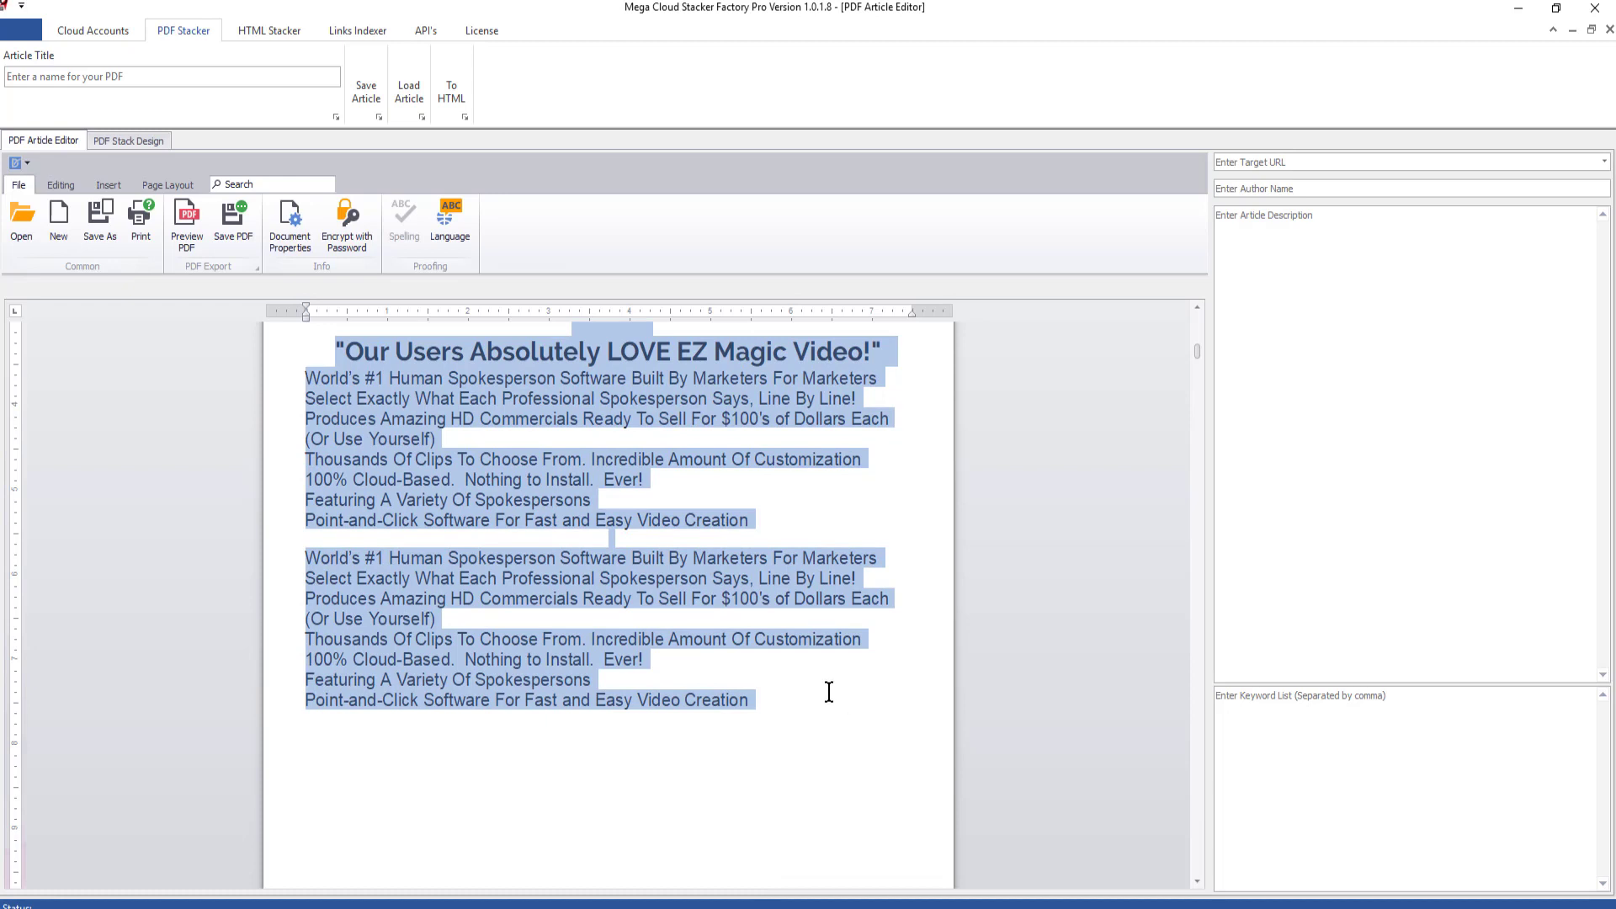
{"action": "key", "text": "Delete"}
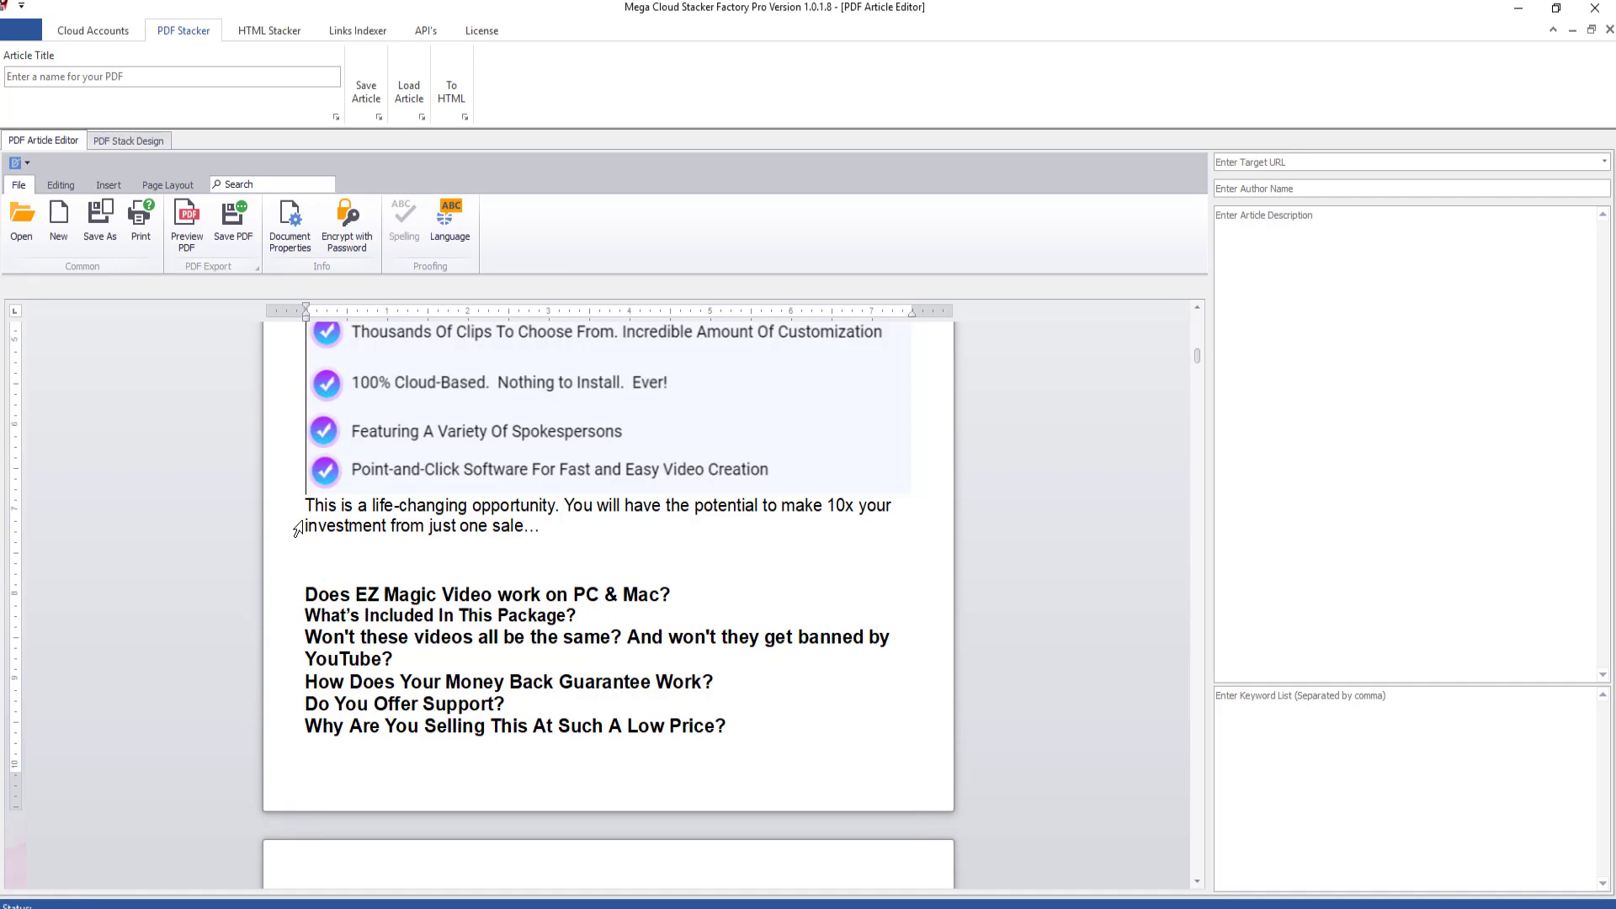
- Select the text from "Does EZ Magic Video work on PC & Mac?" through the plain feature list above the "Imagine if you had the power" heading
{"action": "scroll", "coordinate": [416, 613], "scroll_direction": "down", "scroll_amount": 8}
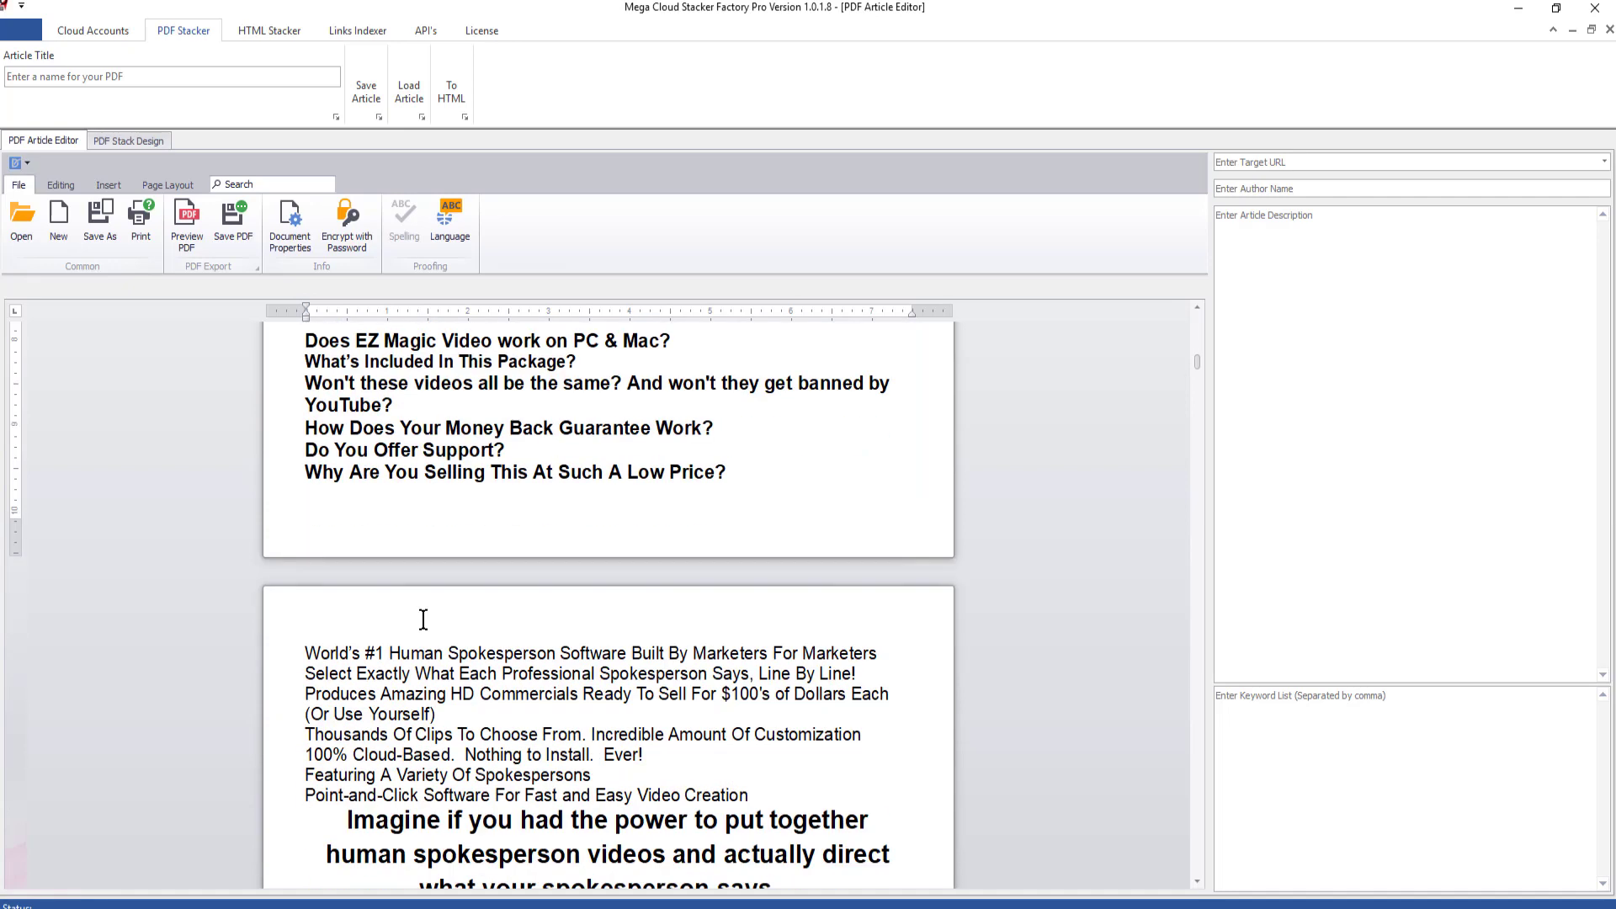
{"action": "scroll", "coordinate": [488, 611], "scroll_direction": "up", "scroll_amount": 3}
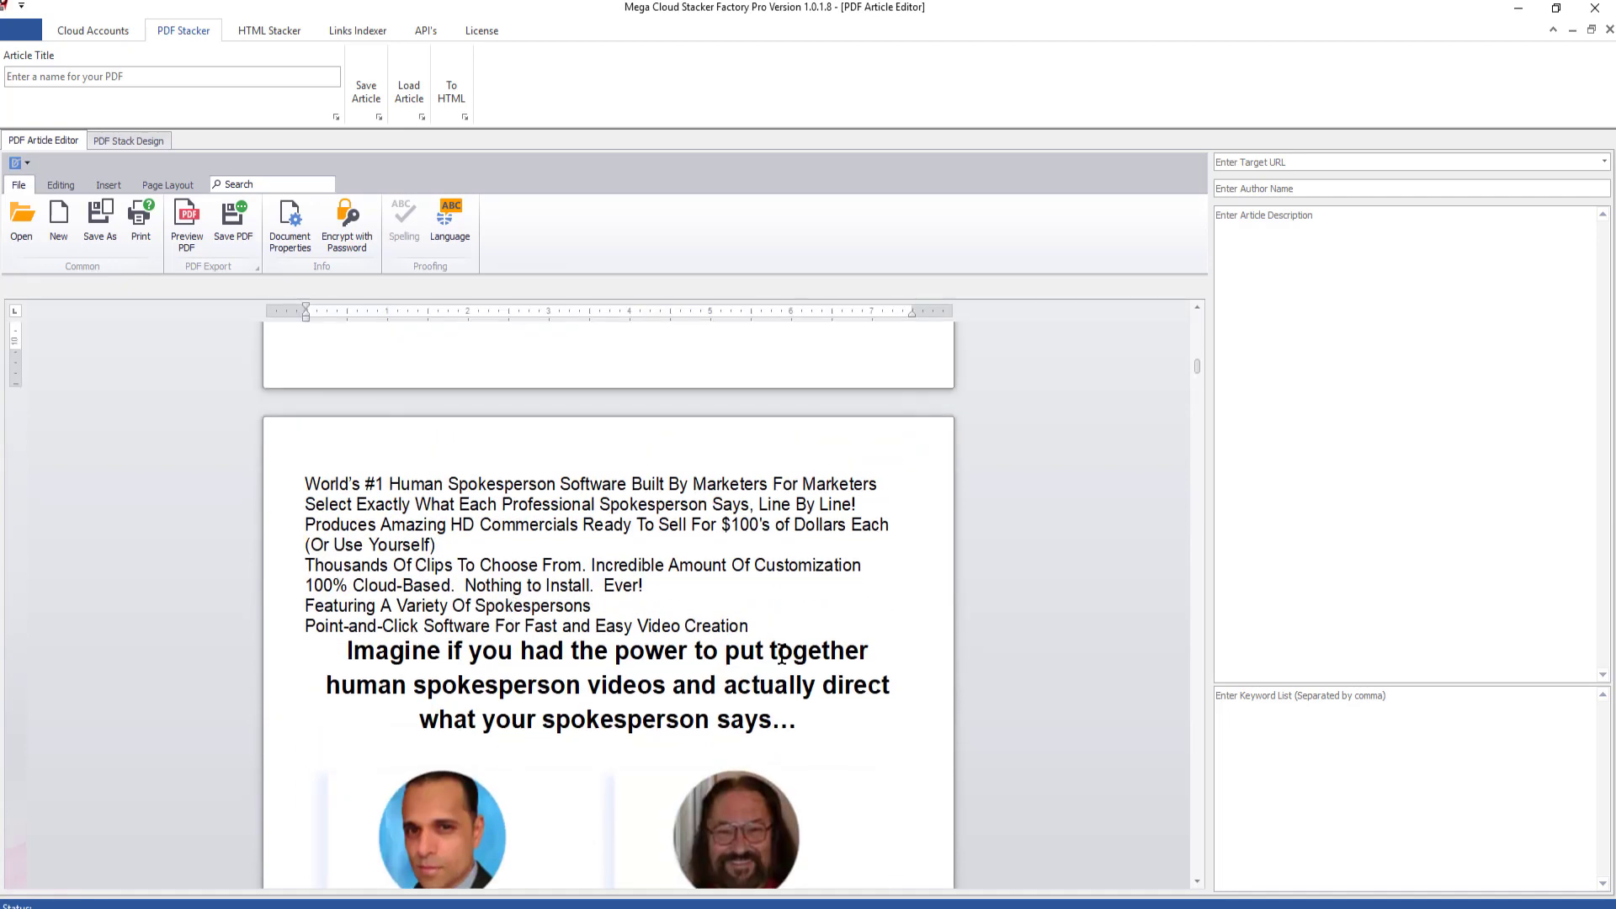
{"action": "left_click_drag", "start_coordinate": [756, 619], "coordinate": [293, 380]}
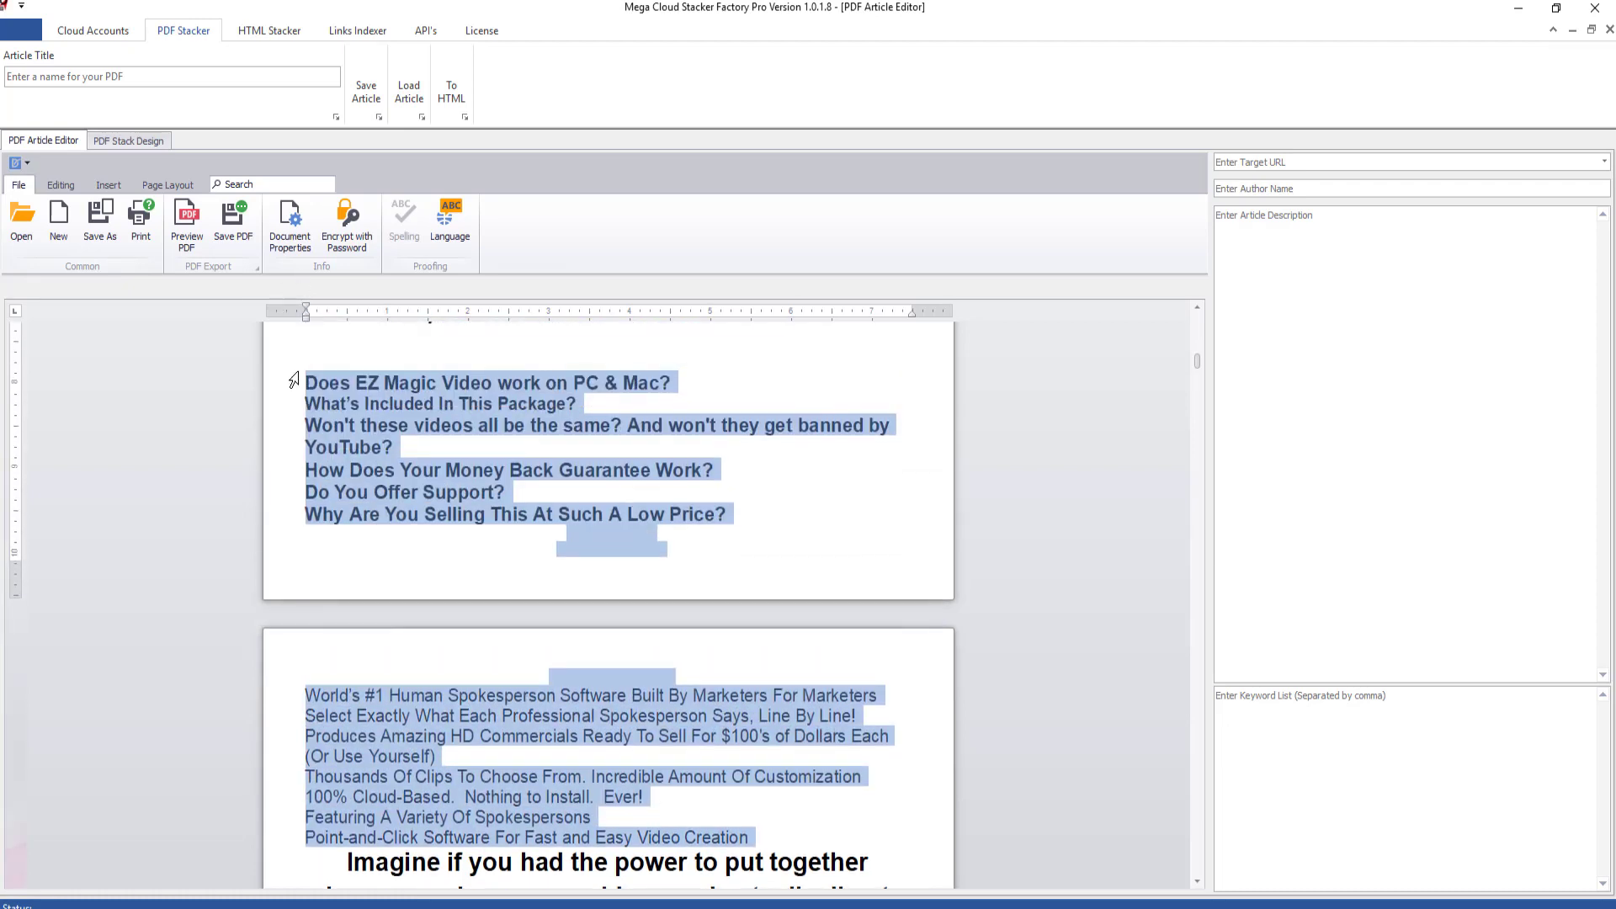